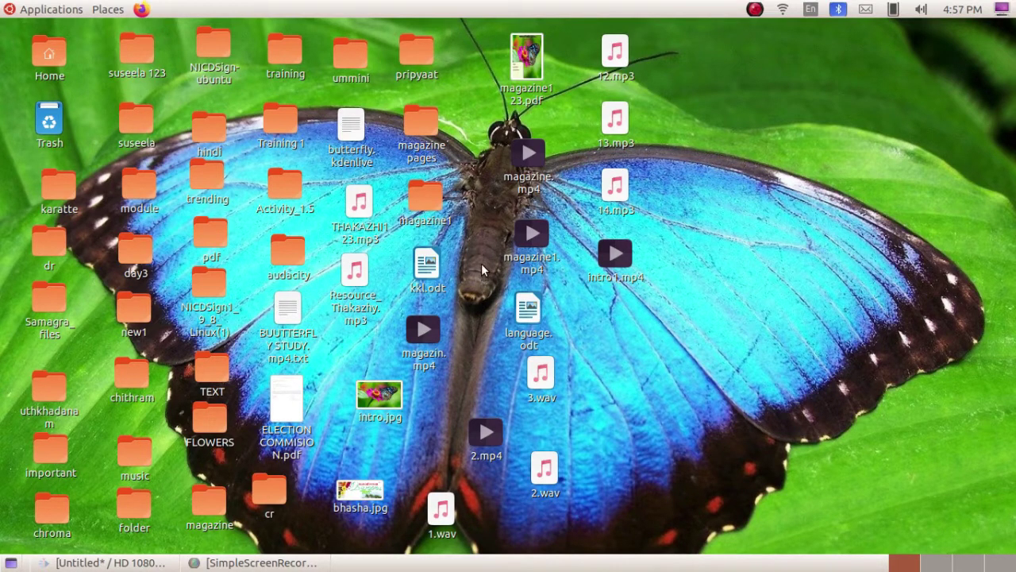
- Launch Google Chrome and go to google.co.in
click(60, 11)
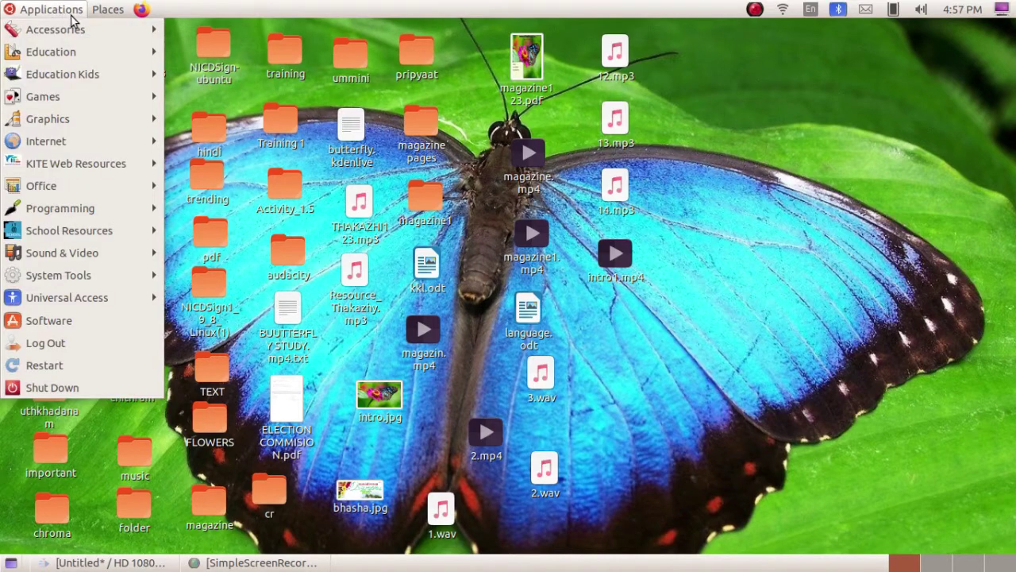
mouse_move(63, 139)
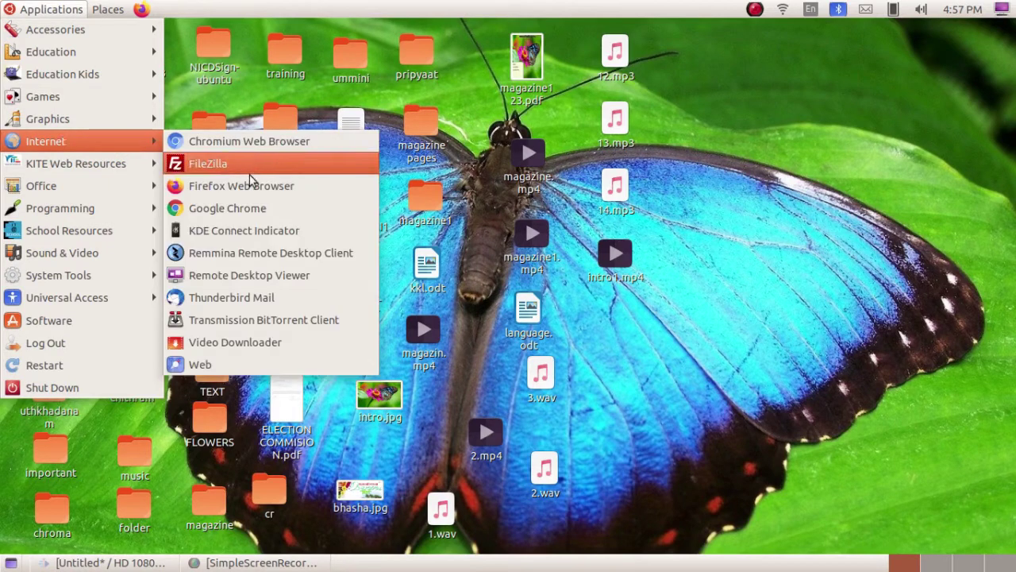
click(253, 209)
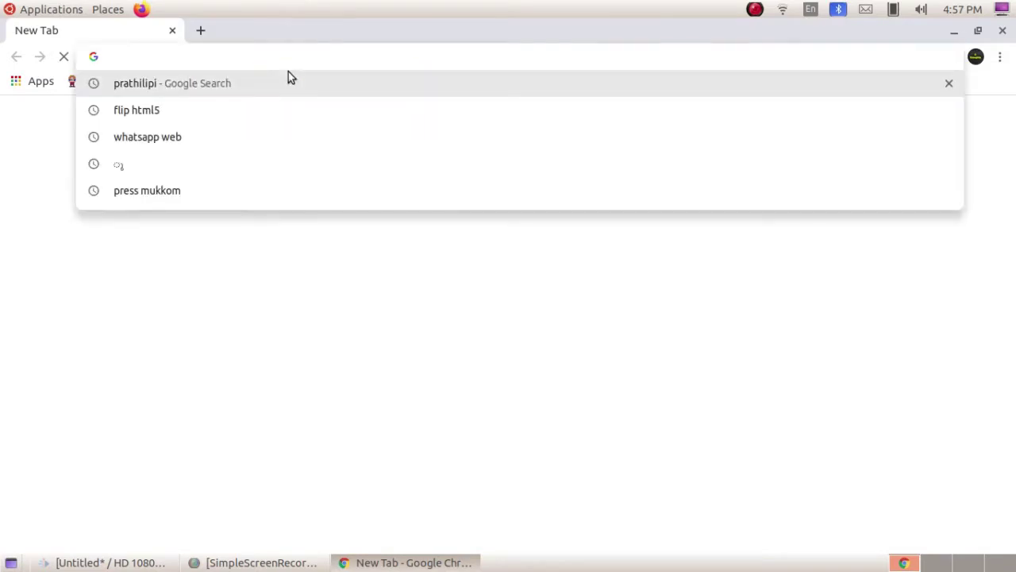
text(google.co.in)
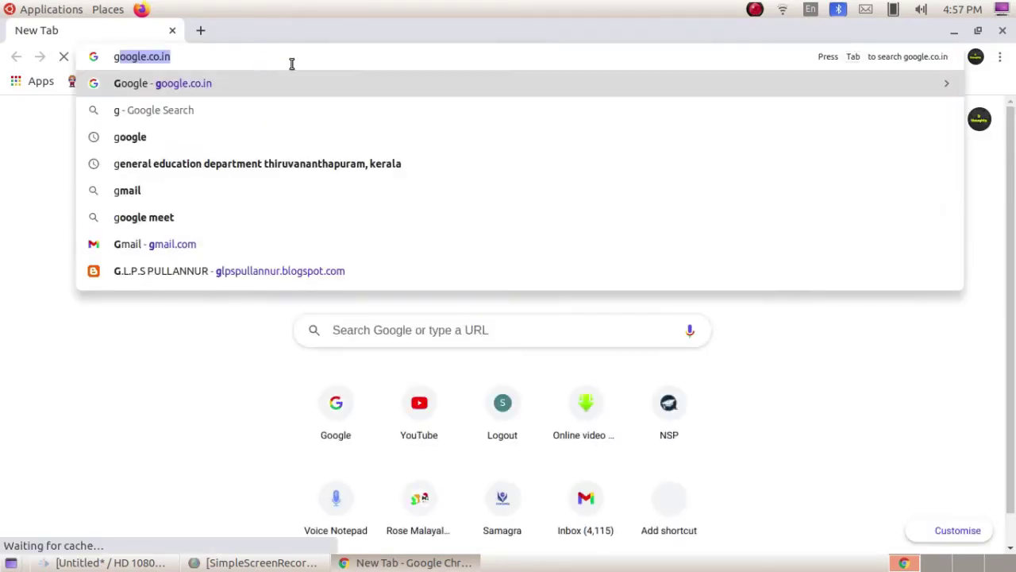
key(Return)
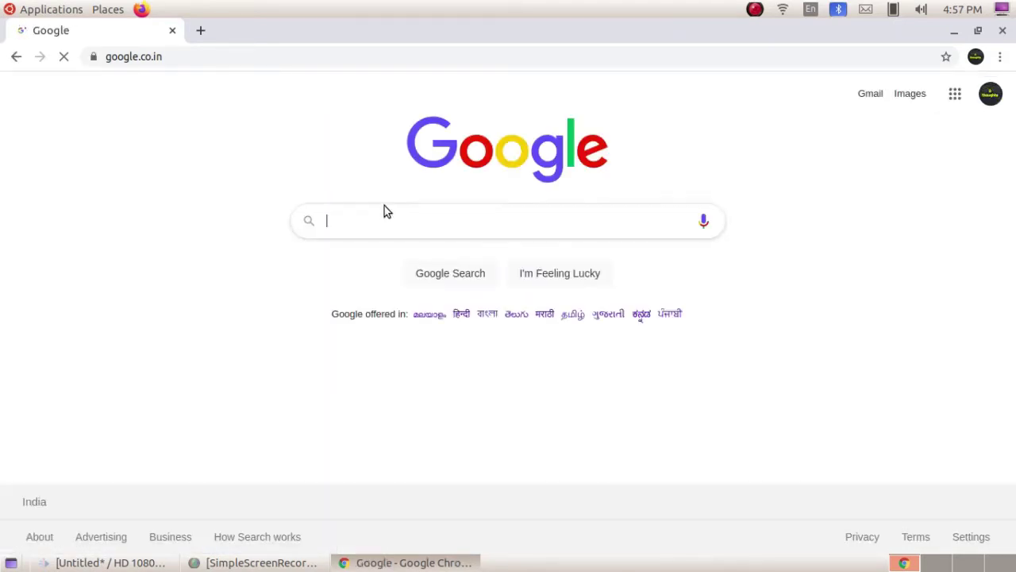
- Search Google for "dictation voice typing" using the matching suggestion
text(d)
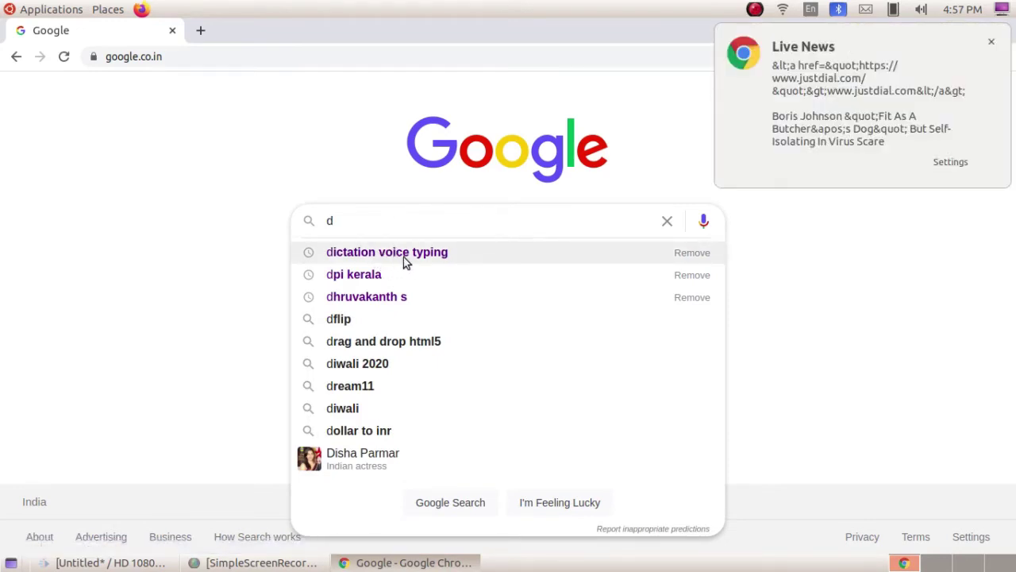
text(=)
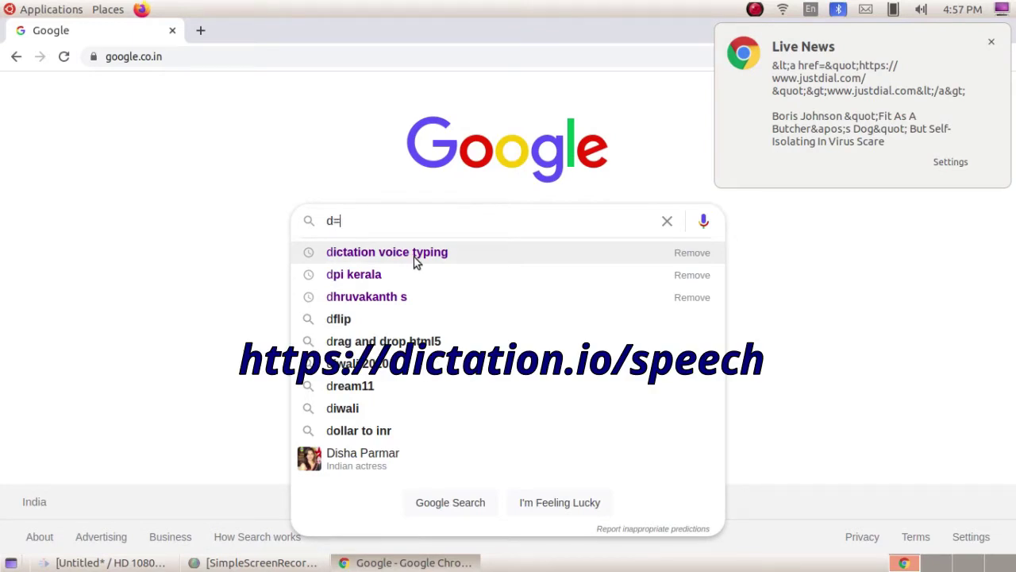
key(BackSpace)
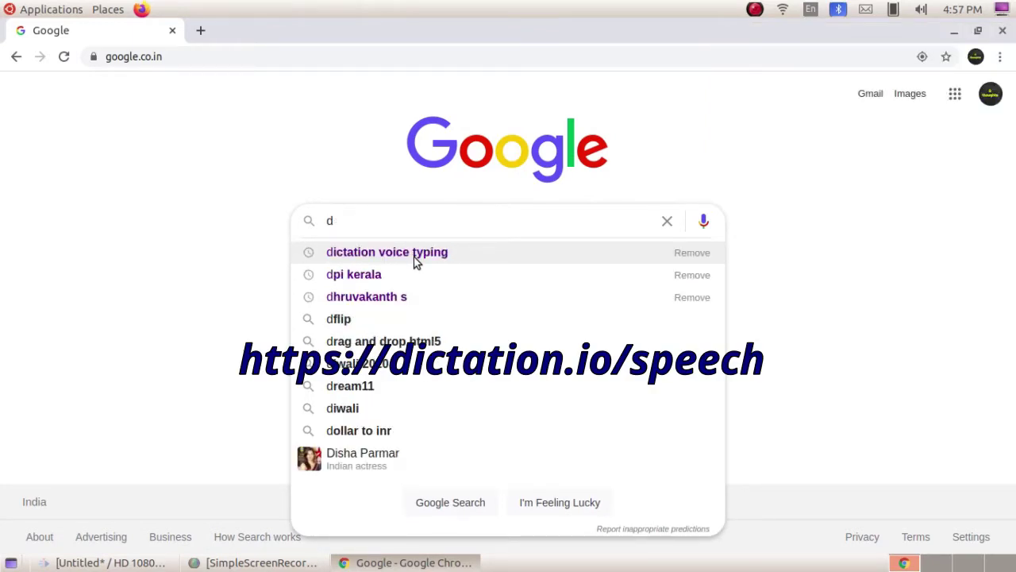
text(=)
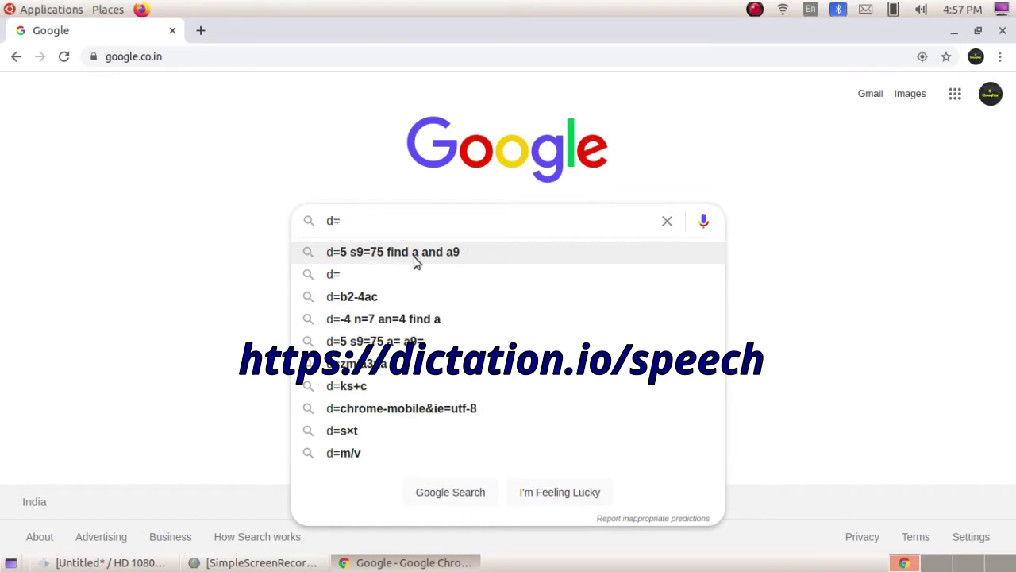
key(BackSpace)
key(BackSpace)
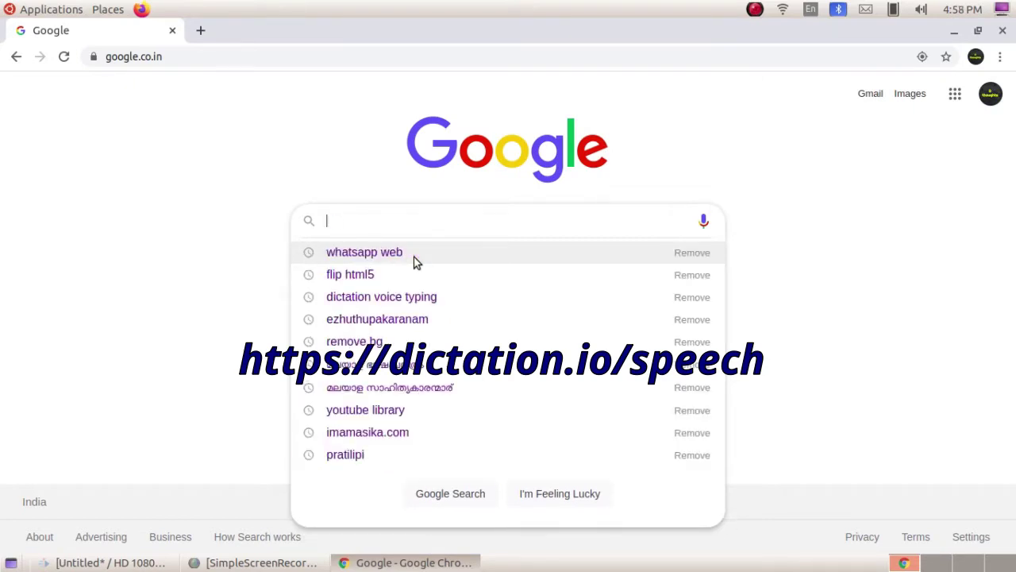
text(d)
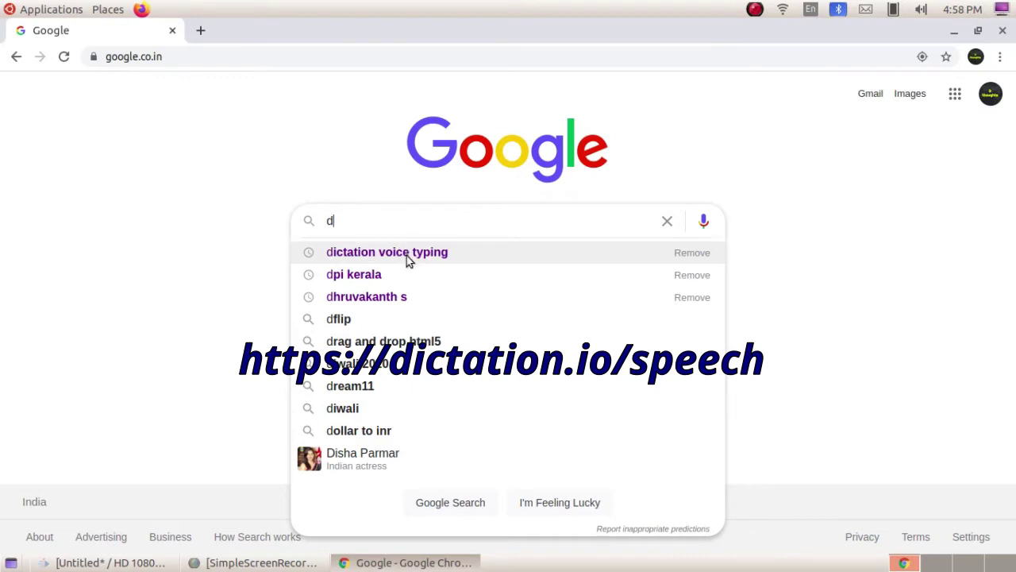
click(409, 254)
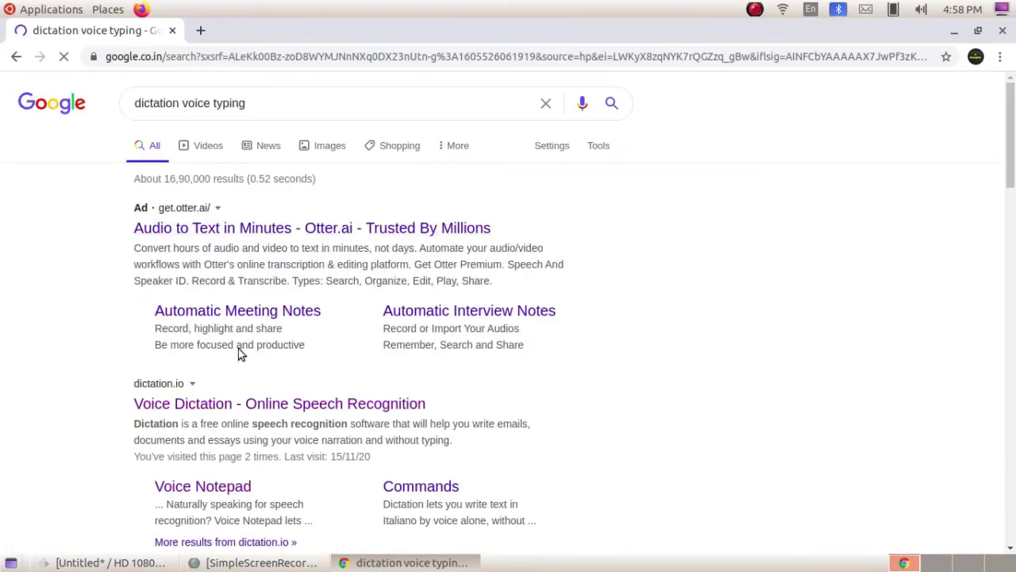
- Open the dictation.io result "Voice Dictation - Online Speech Recognition" and launch its dictation notepad
scroll(198, 393, down, 1)
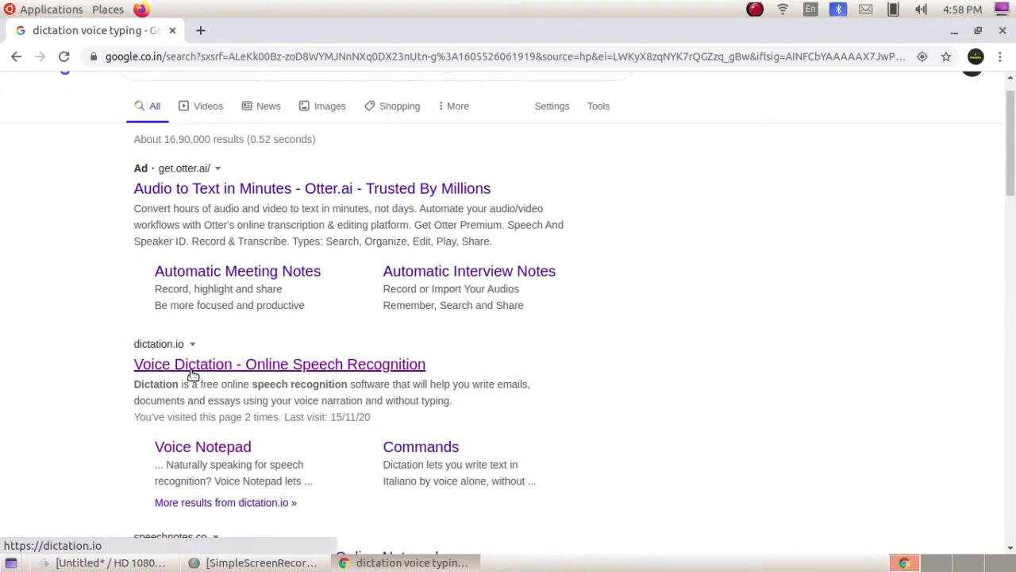
click(352, 373)
click(346, 374)
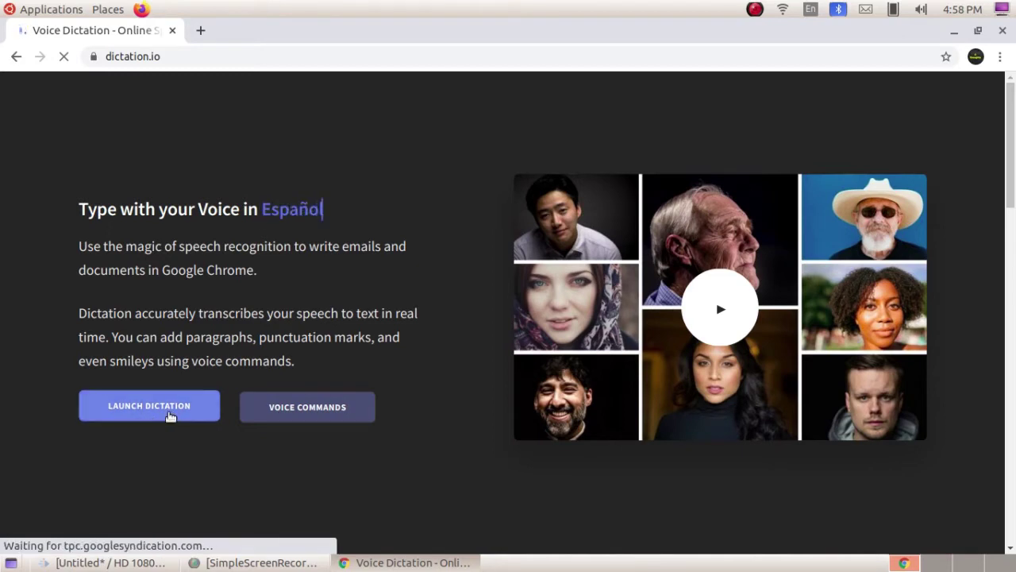
click(170, 414)
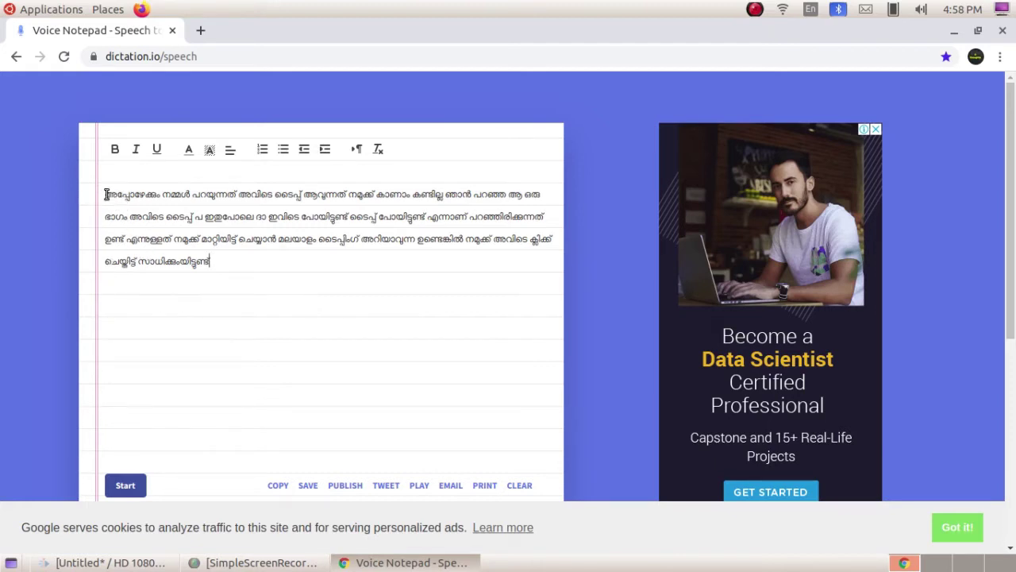
- Delete all the existing Malayalam text from the voice notepad
drag(105, 194, 242, 279)
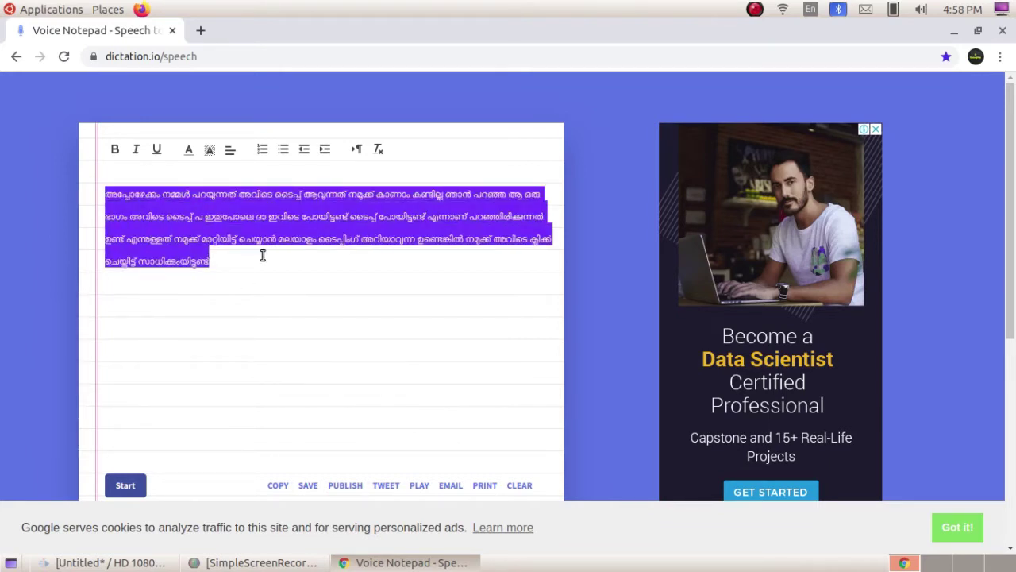
key(BackSpace)
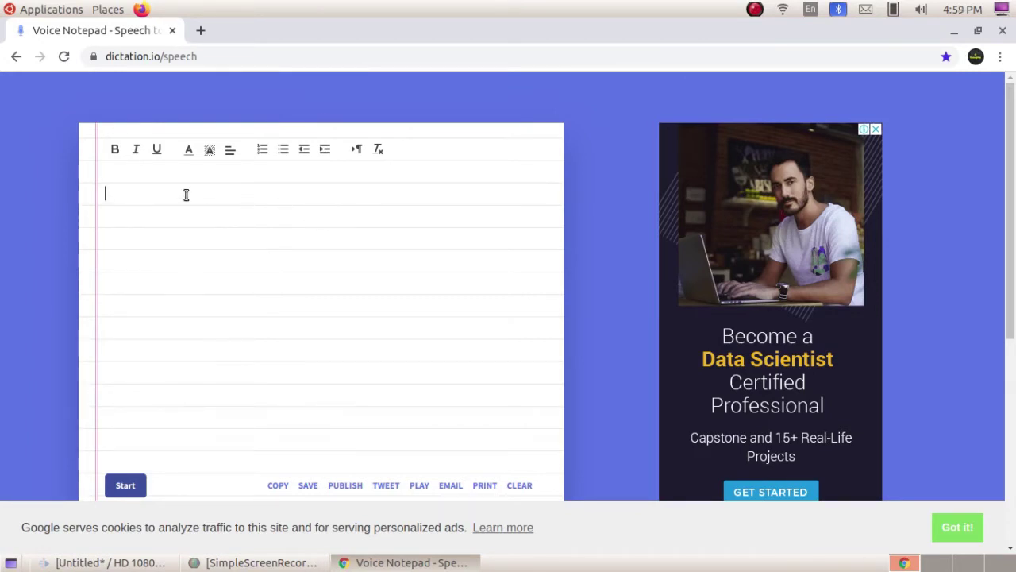
- Choose മലയാളം (Malayalam) as the speech recognition language below the notepad
scroll(241, 199, down, 1)
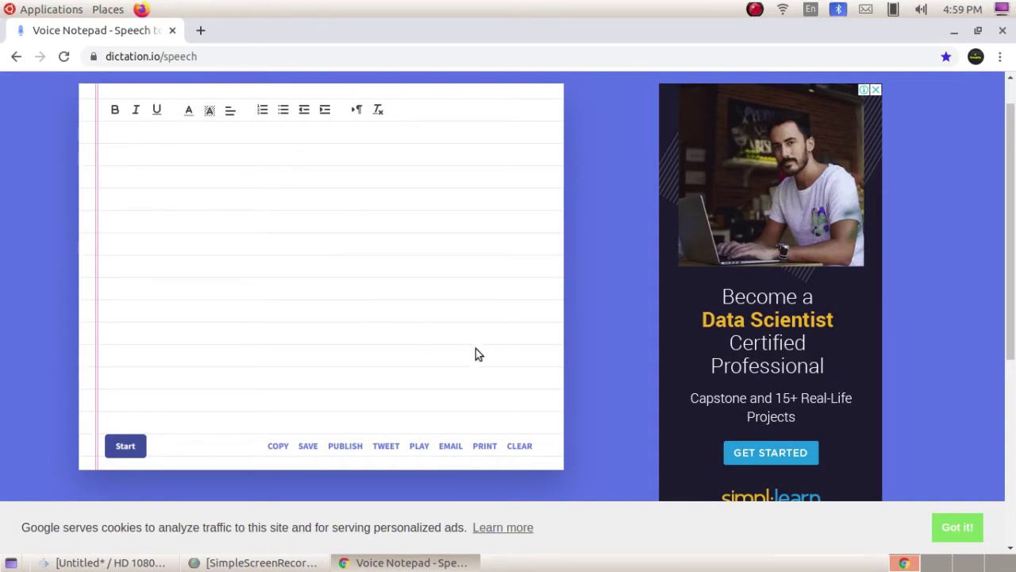
scroll(492, 357, down, 3)
scroll(270, 230, up, 2)
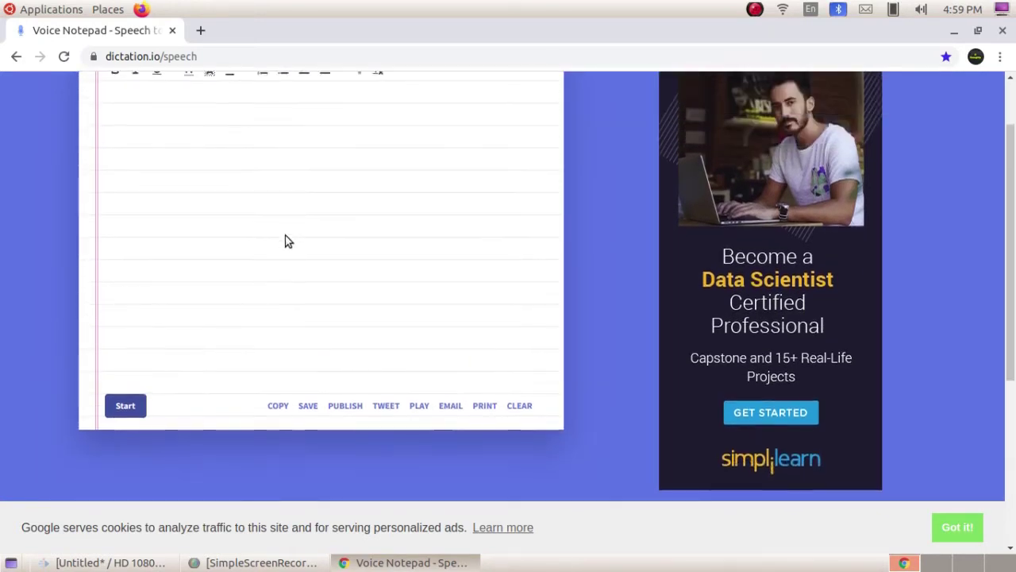
scroll(286, 239, down, 5)
scroll(699, 330, down, 2)
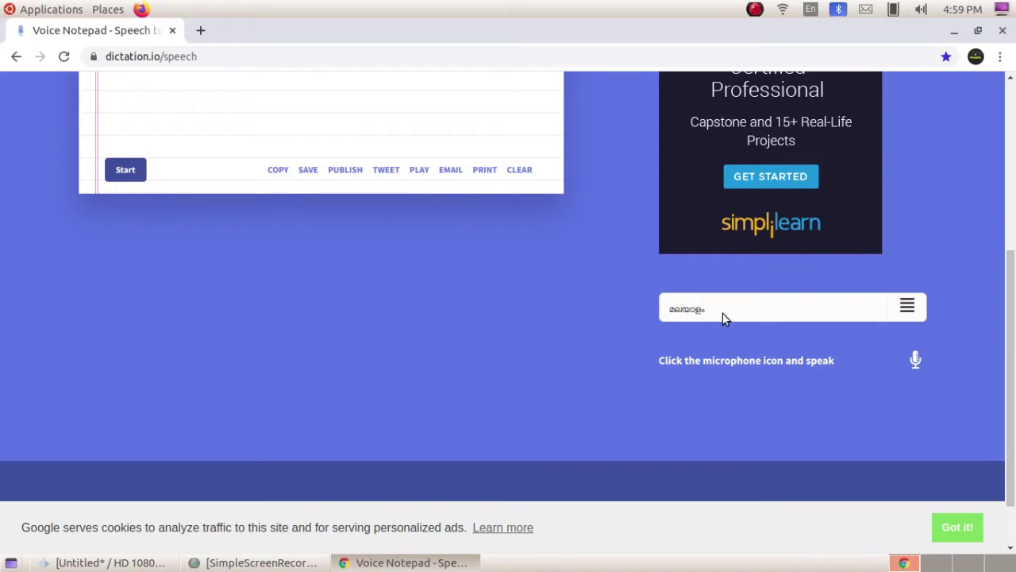
click(906, 310)
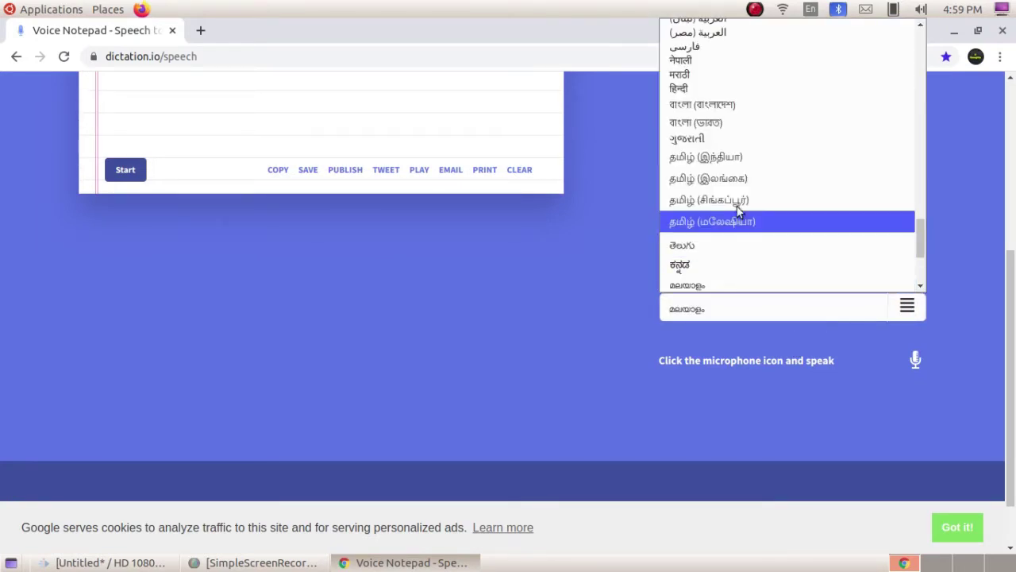
scroll(730, 195, up, 2)
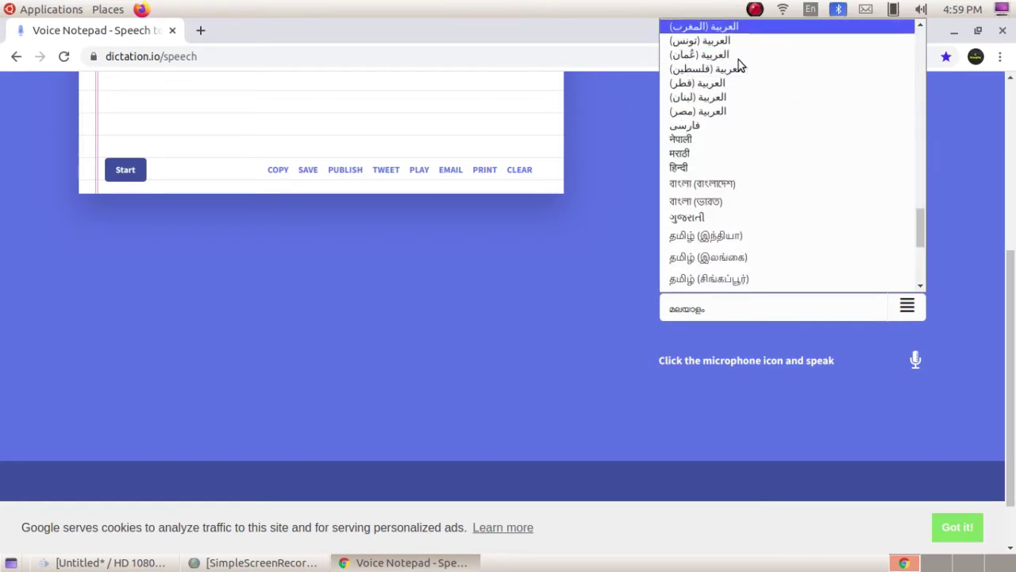
scroll(737, 117, up, 2)
scroll(730, 151, down, 4)
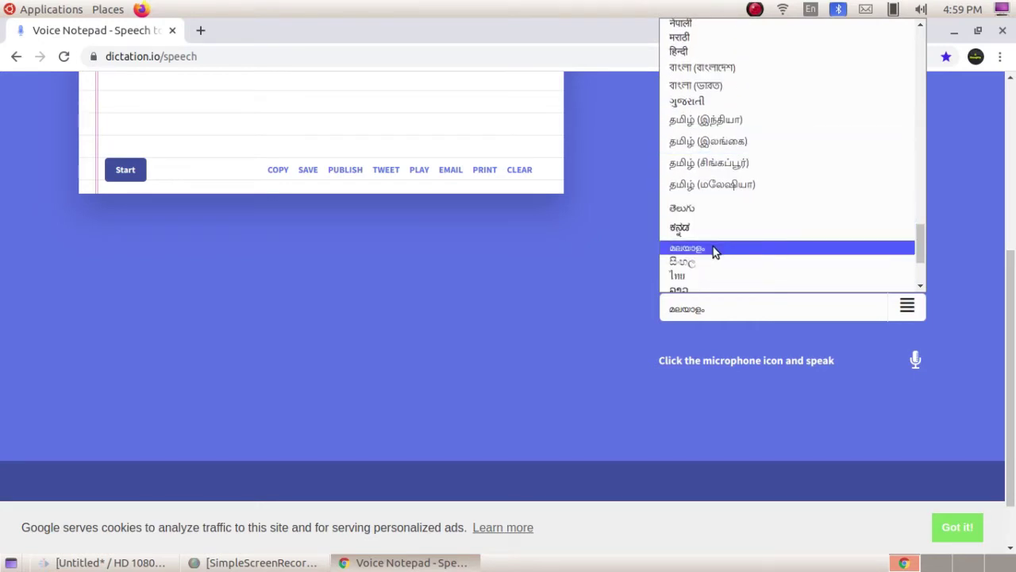
click(713, 249)
- Switch the system keyboard layout to Malayalam (enhanced Inscript, with rupee)
scroll(230, 267, up, 8)
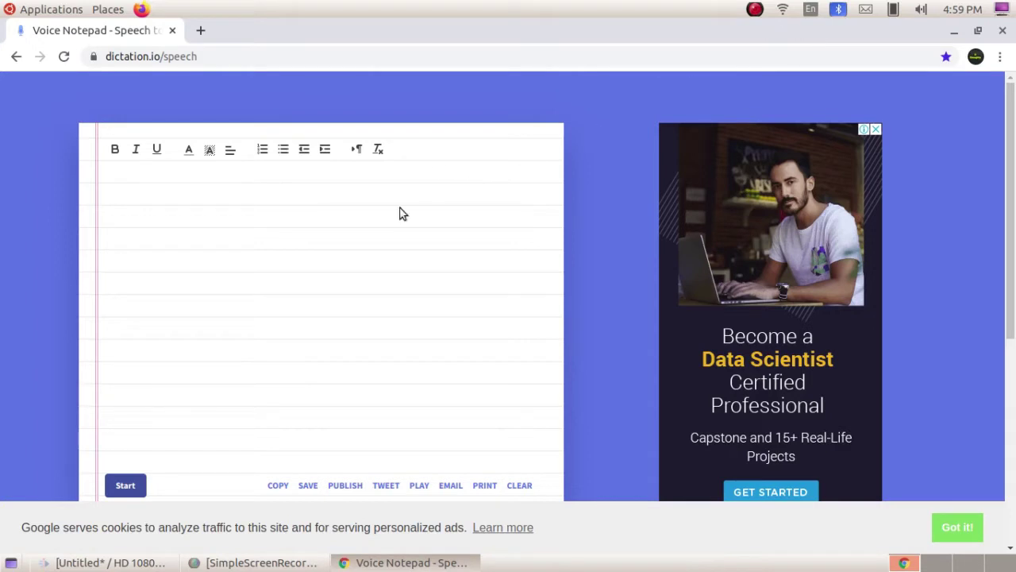
click(811, 11)
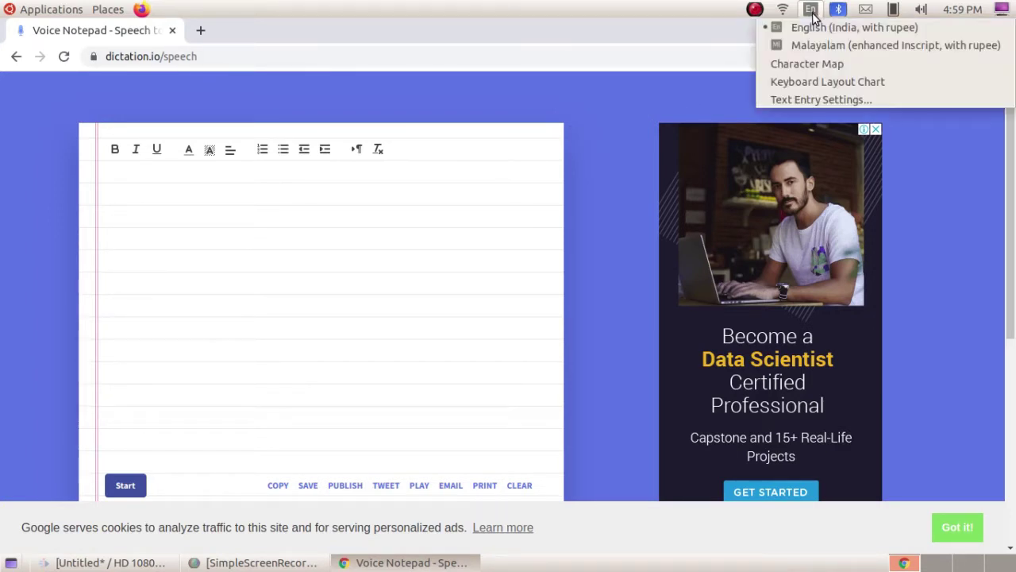
click(806, 46)
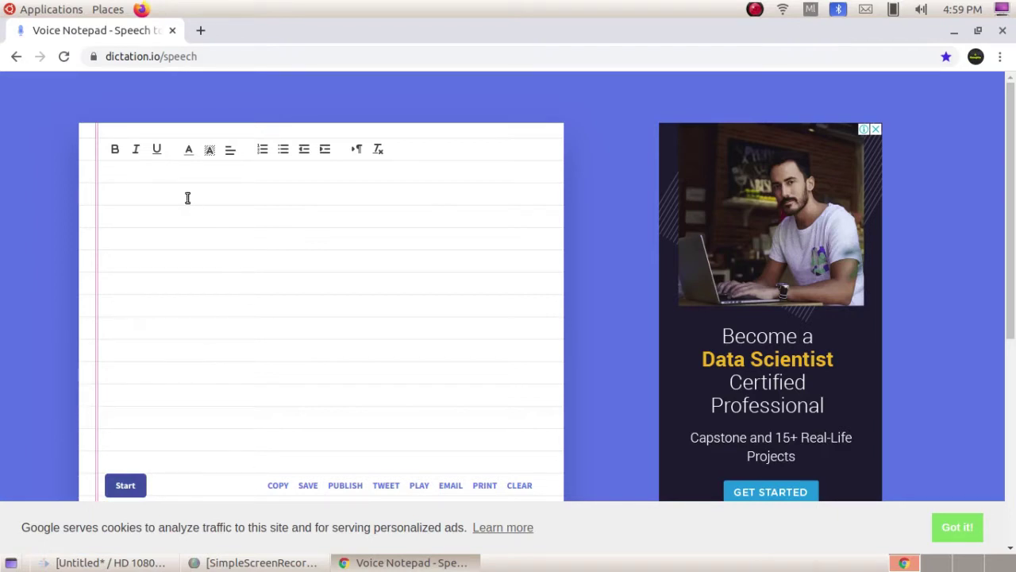
- Dictate a Malayalam greeting about preparing a digital magazine into the notepad, and stop the voice recording
click(120, 488)
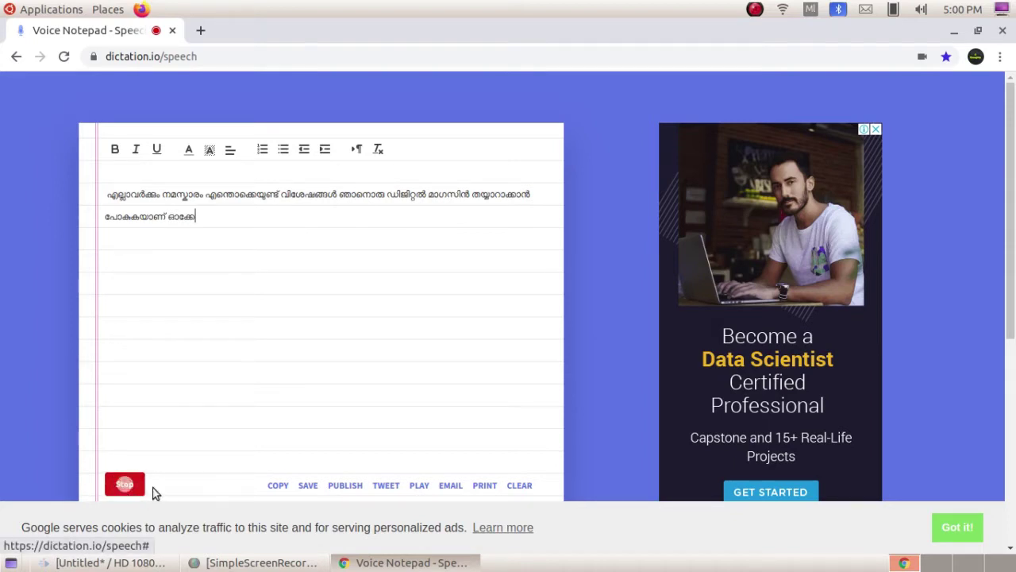
click(125, 486)
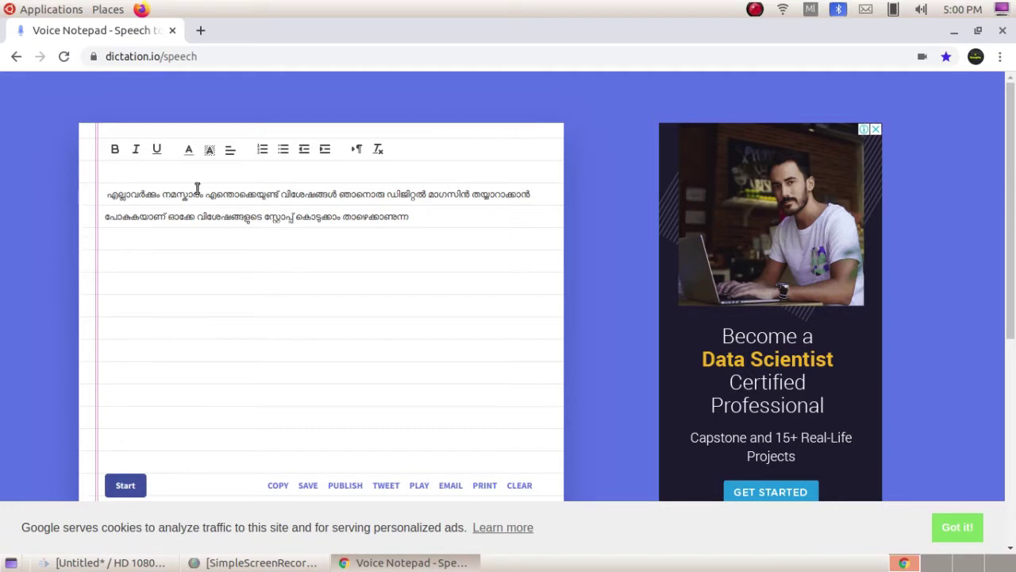
- Try typing a few Malayalam letters by hand at the end of the dictated text
drag(104, 193, 339, 227)
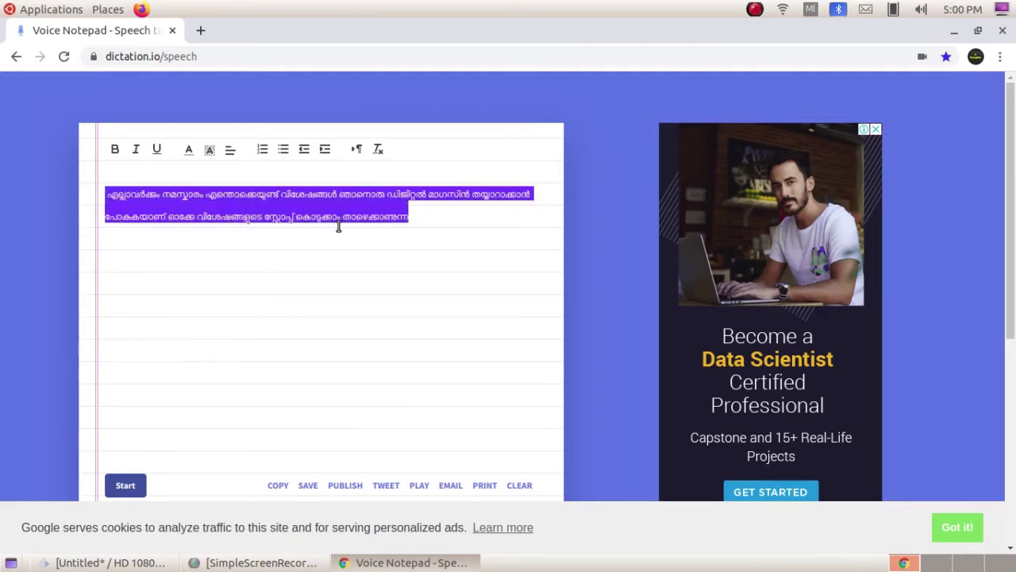
key(Right)
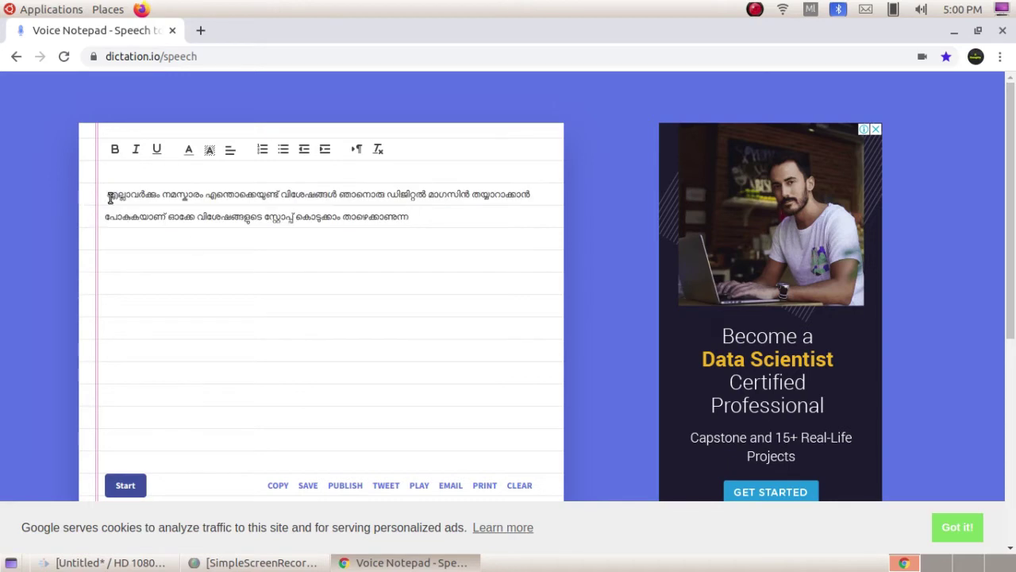
drag(110, 195, 479, 245)
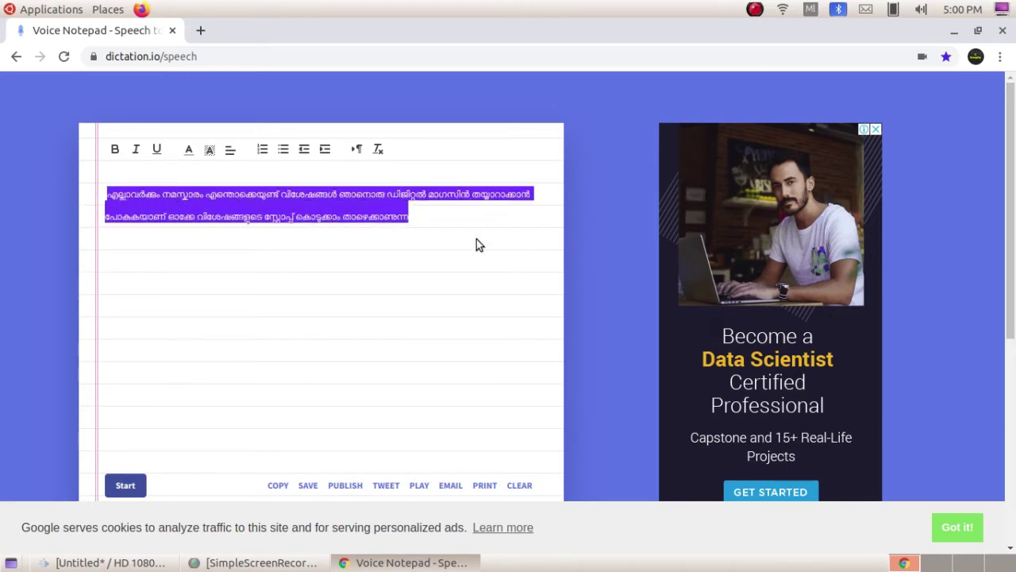
click(315, 241)
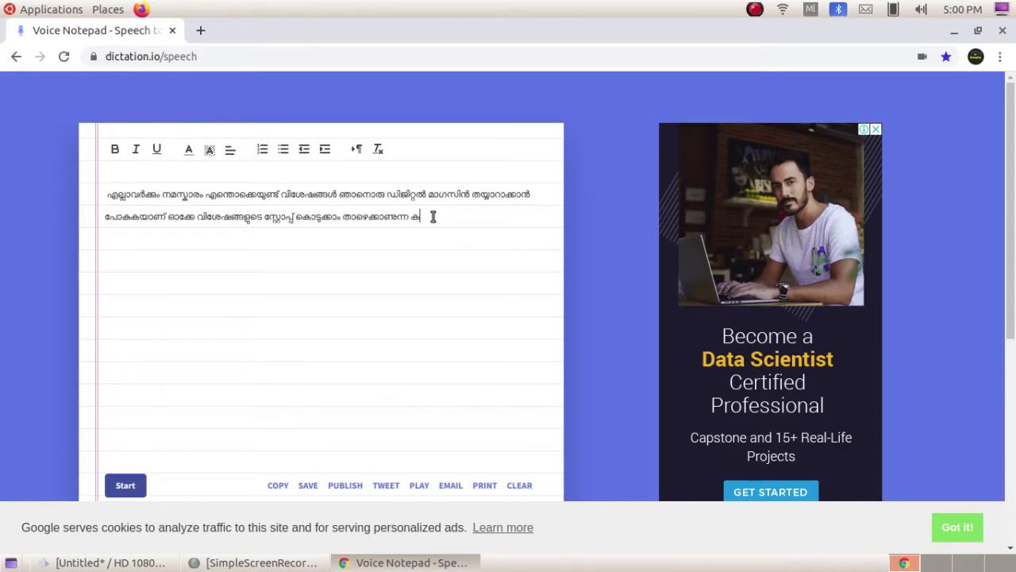
text(രര)
- Copy the whole dictated Malayalam passage from the notepad
drag(106, 195, 455, 220)
right_click(218, 205)
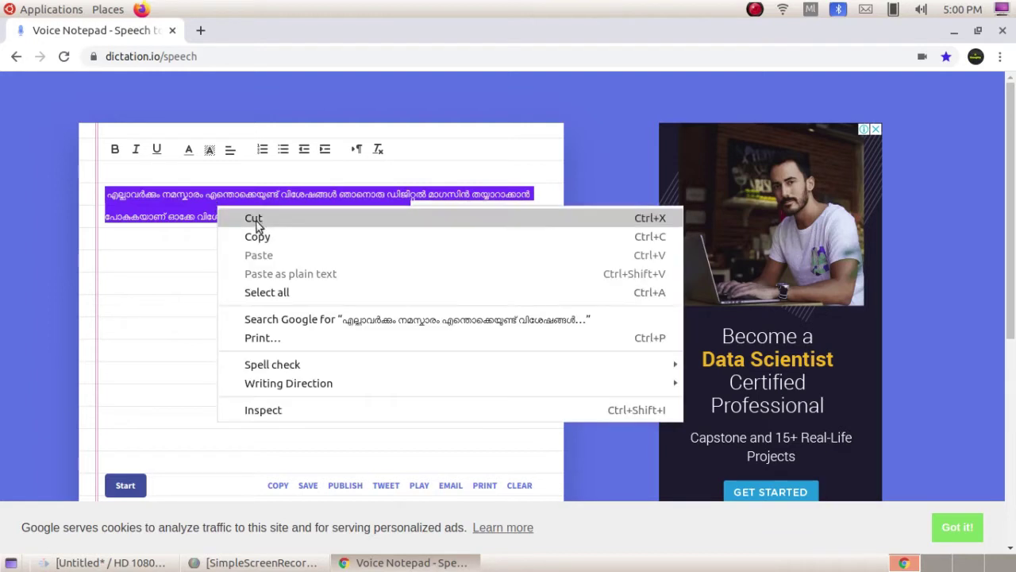
click(261, 236)
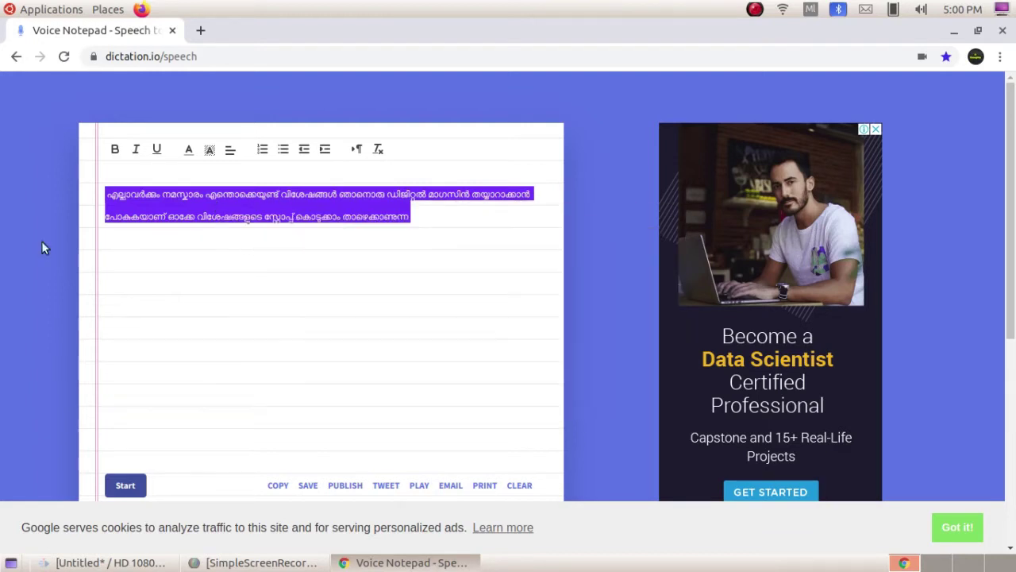
- Open a new LibreOffice 6.4 Writer document and paste the copied Malayalam passage at its start
click(55, 10)
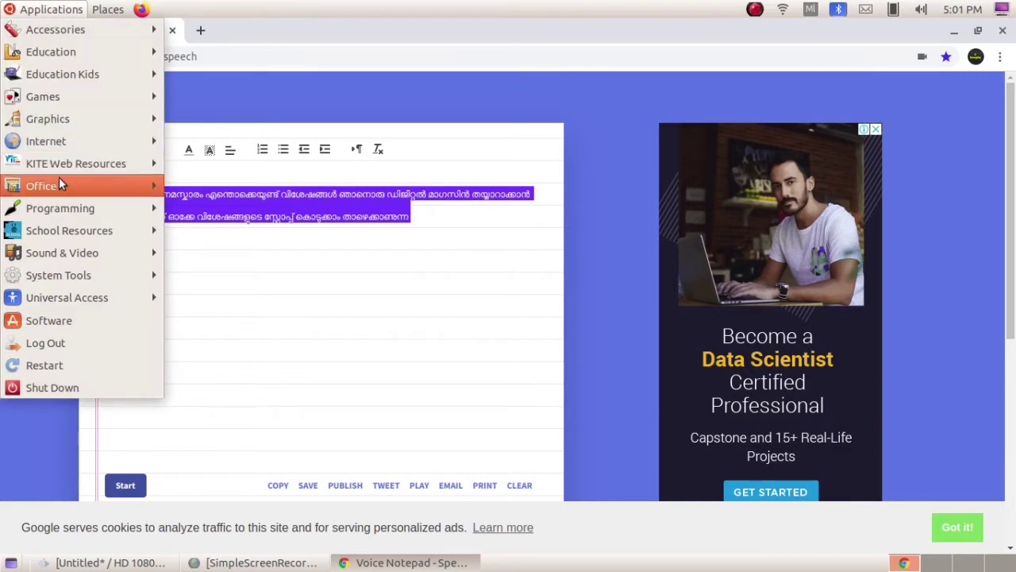
mouse_move(58, 182)
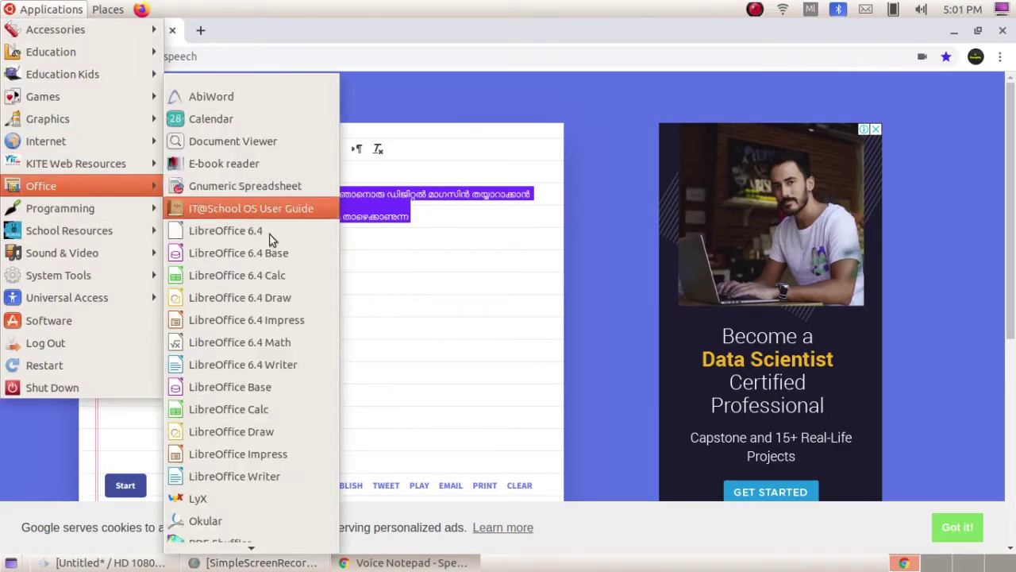
click(288, 368)
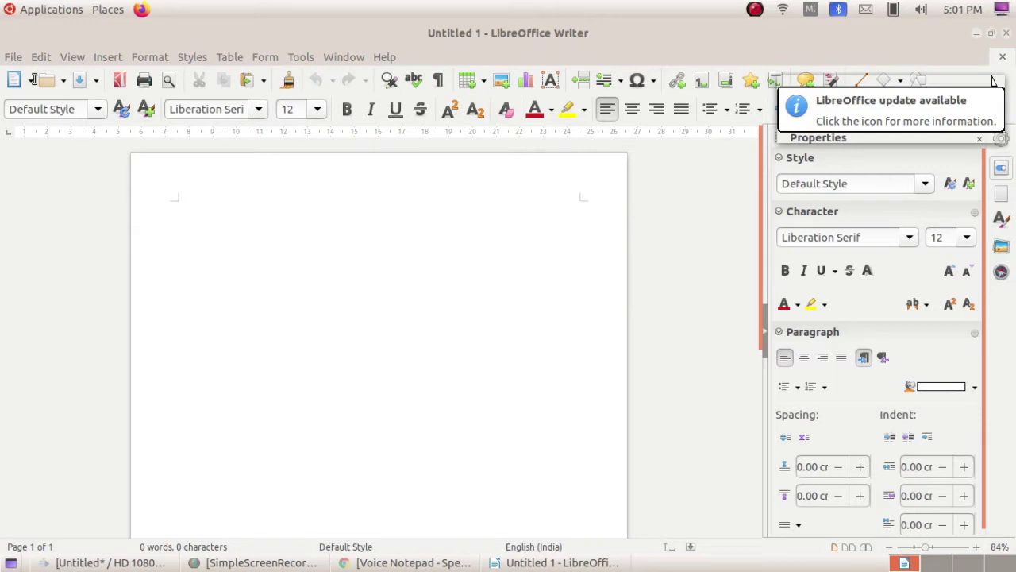
click(219, 216)
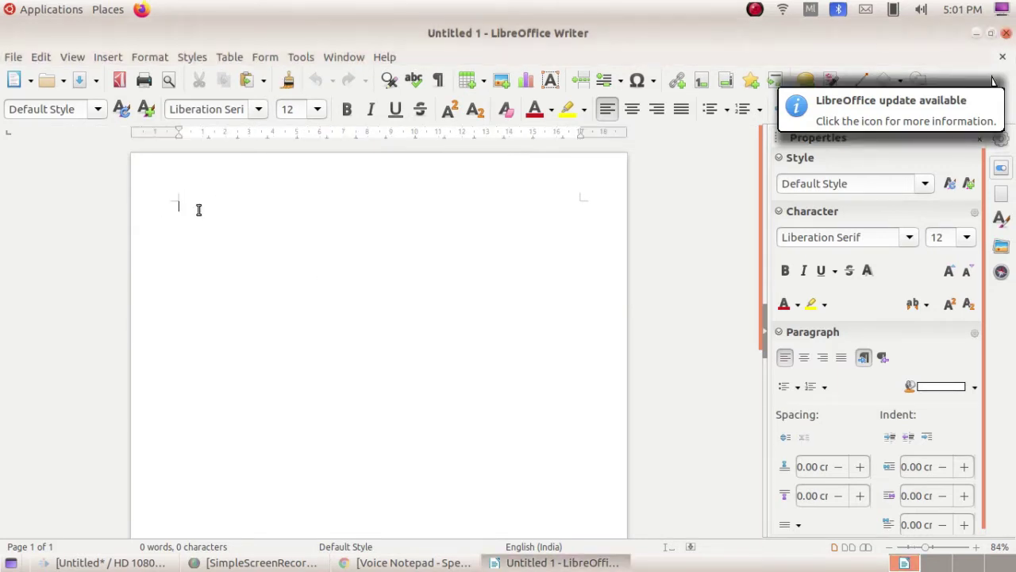
right_click(198, 210)
click(229, 220)
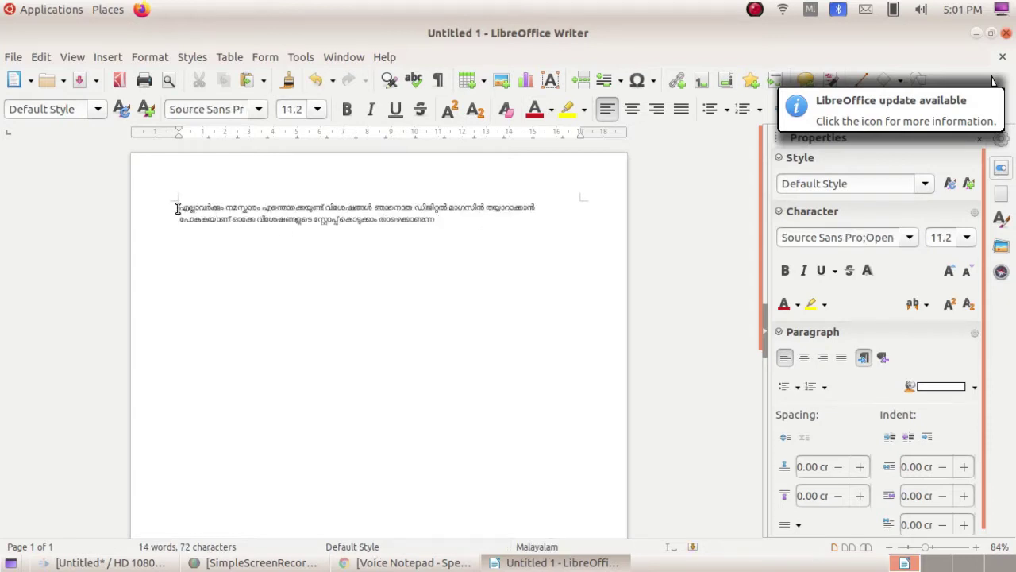
- Set the font size of the whole pasted Malayalam passage to 13
drag(178, 208, 438, 222)
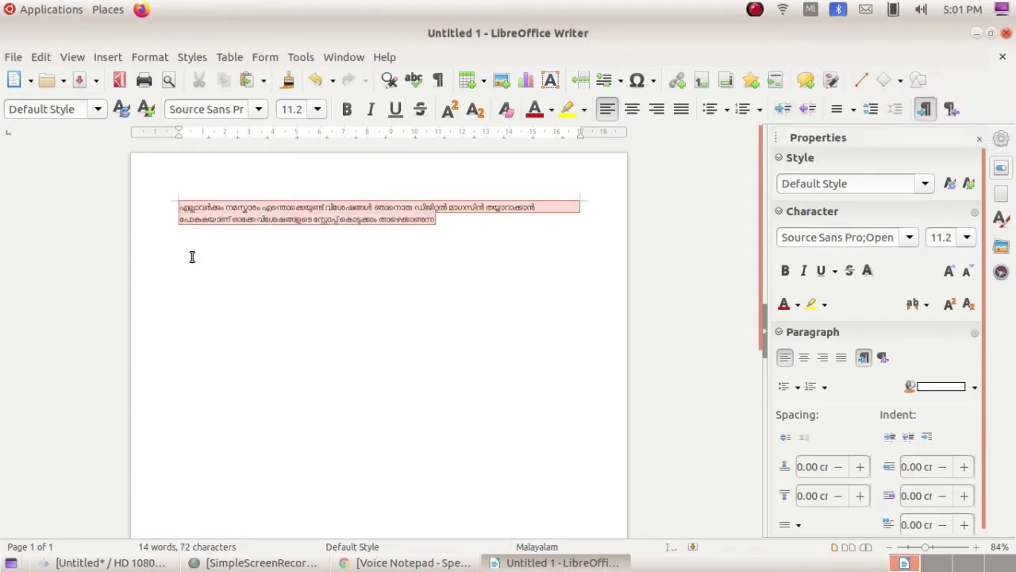
click(317, 109)
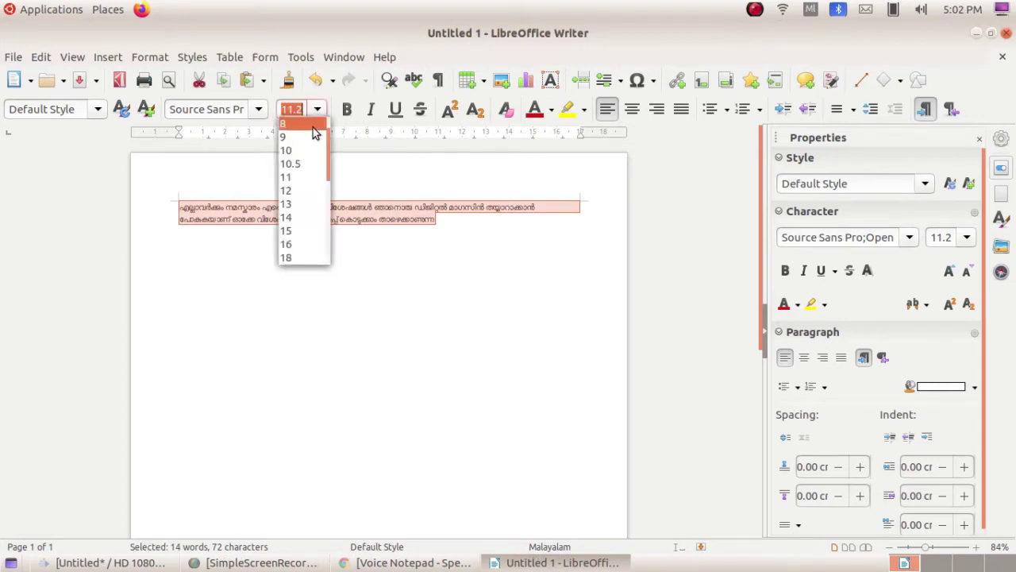
key(Escape)
text(13)
key(Return)
click(357, 265)
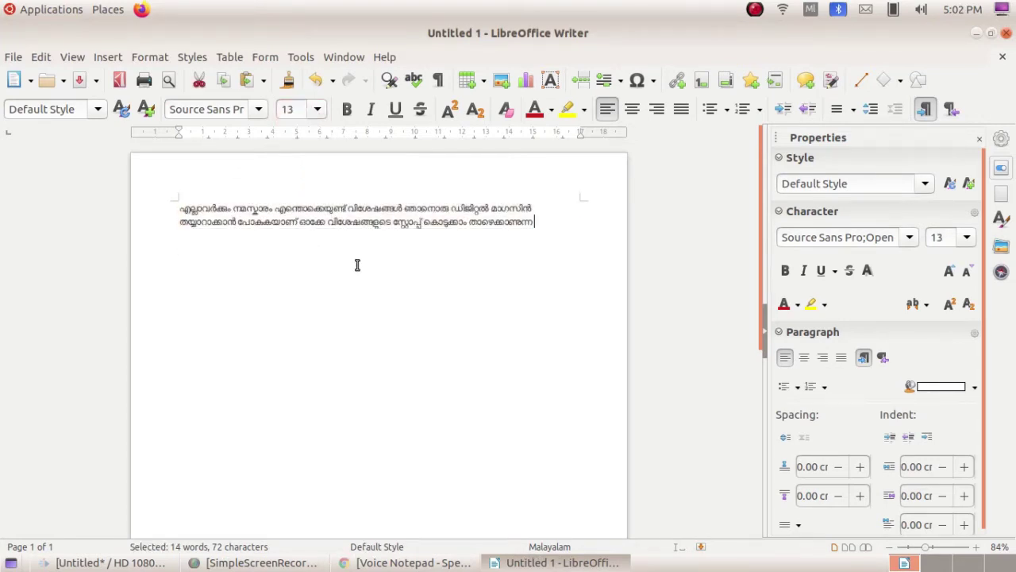
scroll(272, 206, down, 5)
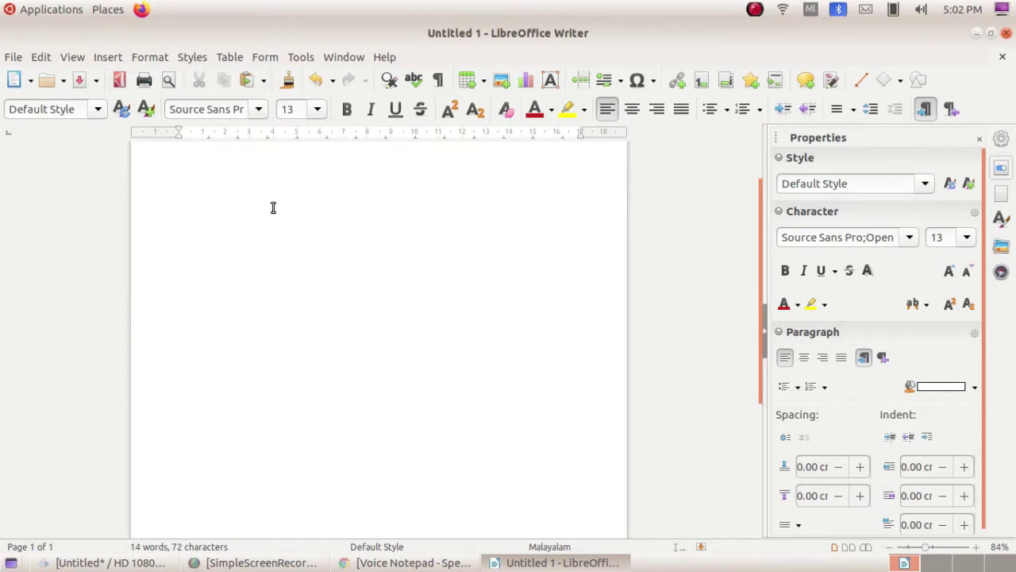
scroll(293, 222, up, 5)
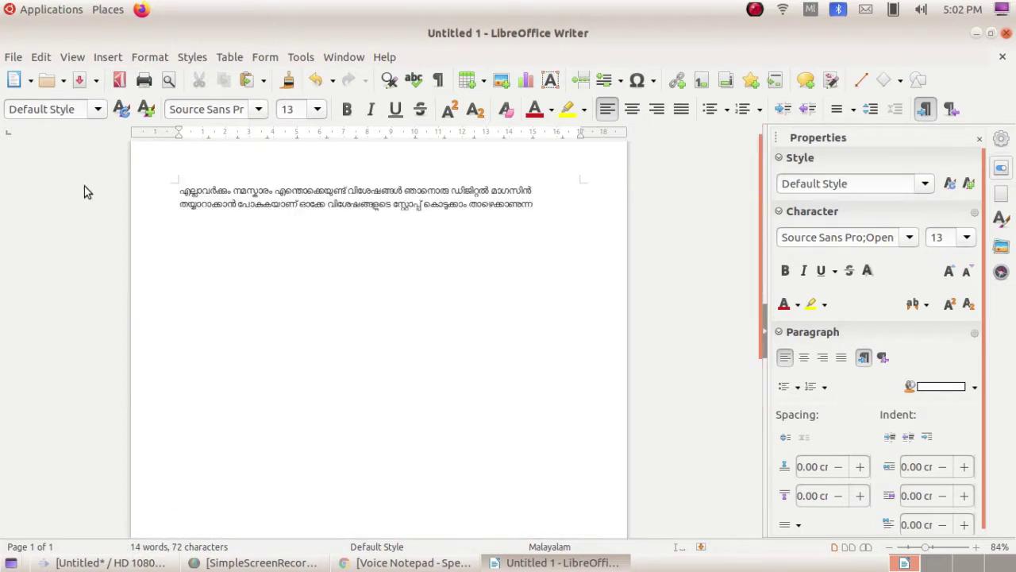
- Start saving the document in the Desktop folder and clear the suggested file name
click(14, 61)
click(45, 237)
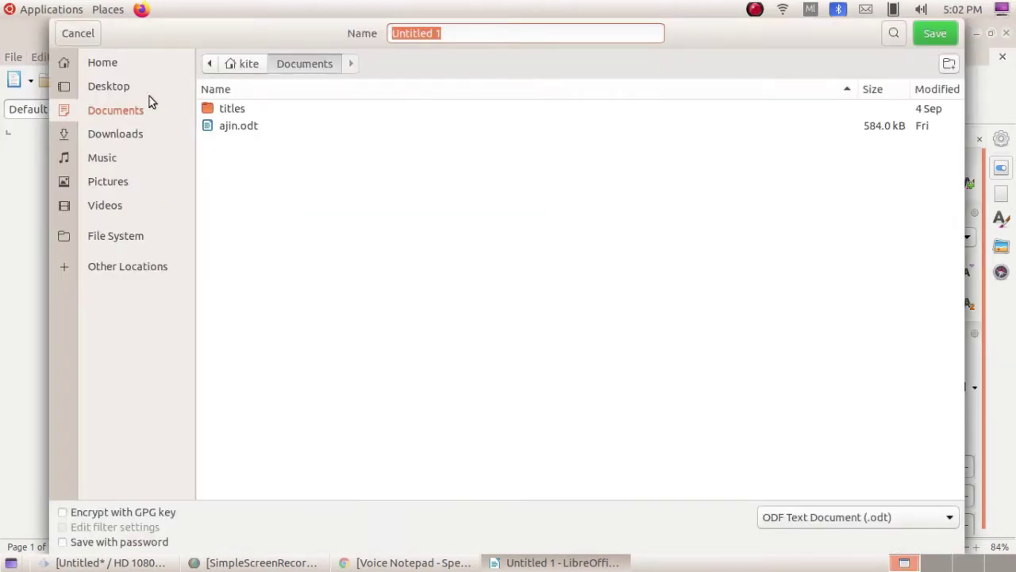
click(109, 88)
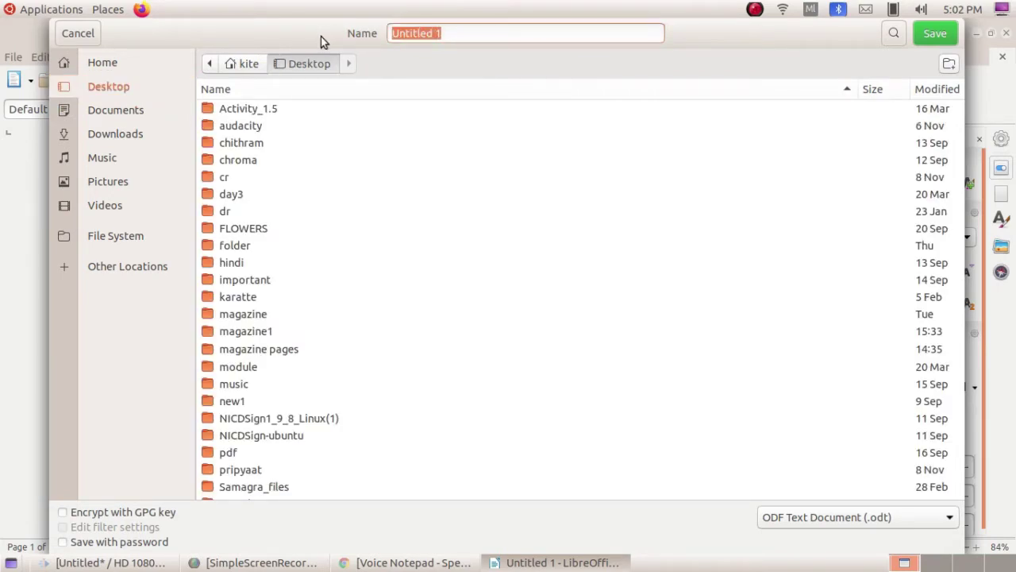
key(BackSpace)
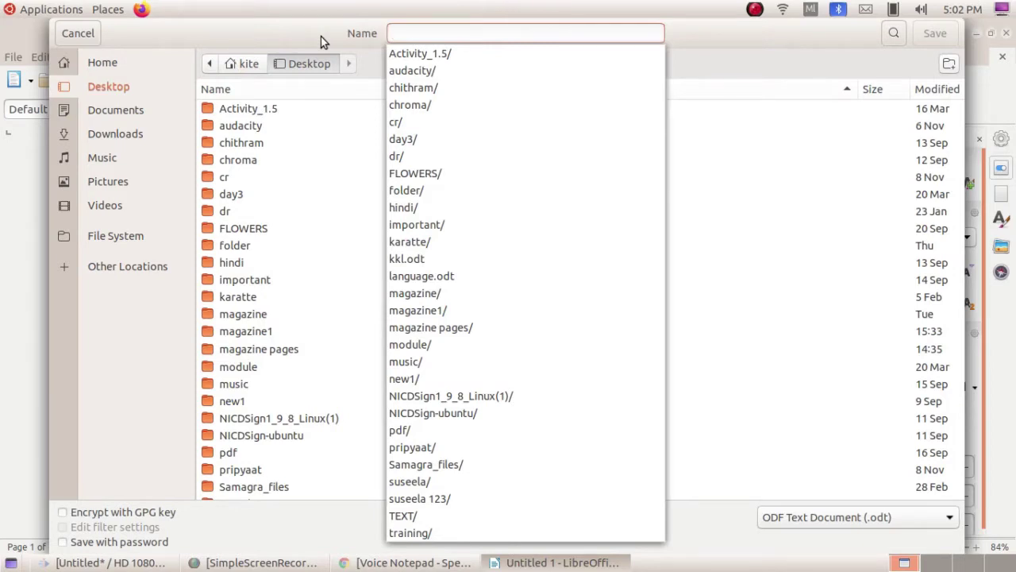
text(മലയ)
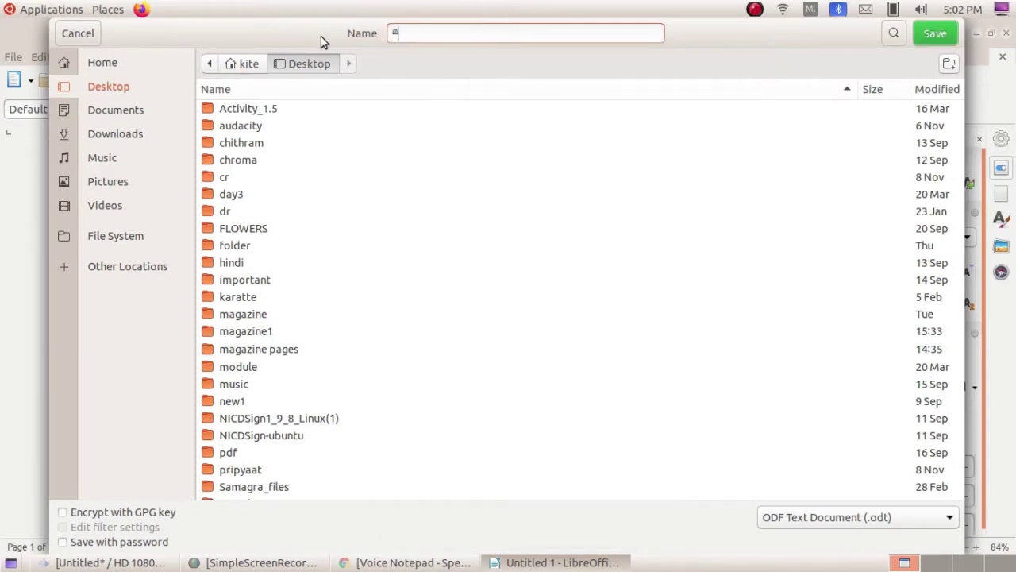
text(ാളം)
key(BackSpace)
key(BackSpace)
key(BackSpace)
key(BackSpace)
key(BackSpace)
key(BackSpace)
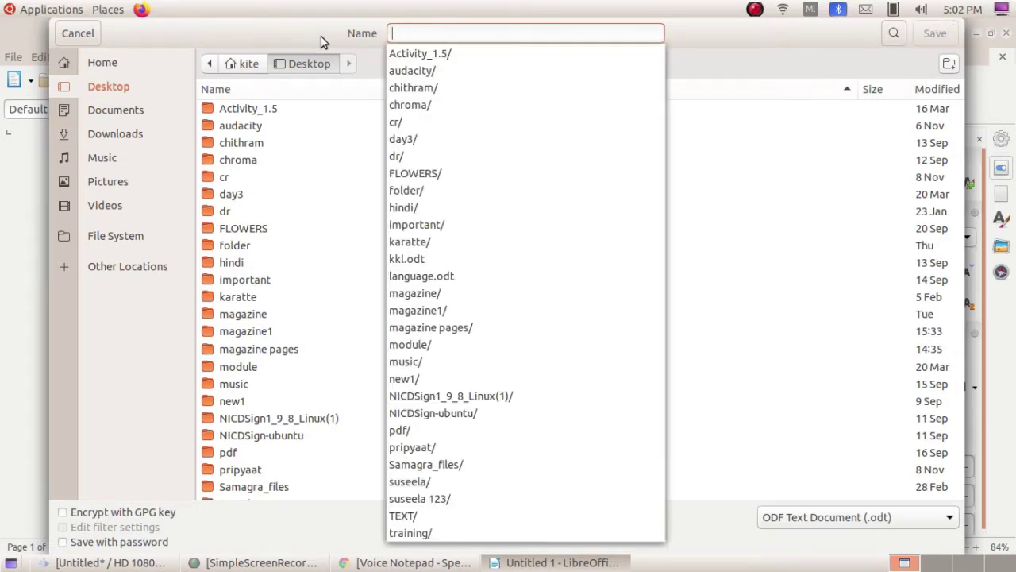
- Switch the keyboard layout to English, save the document under the name content, and close it
click(810, 9)
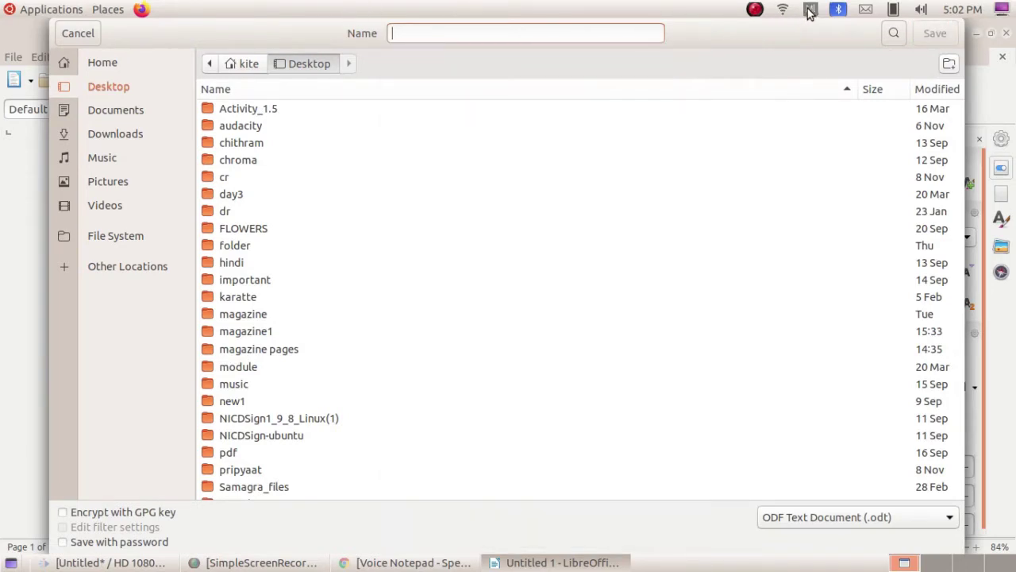
click(810, 9)
click(810, 27)
text(content)
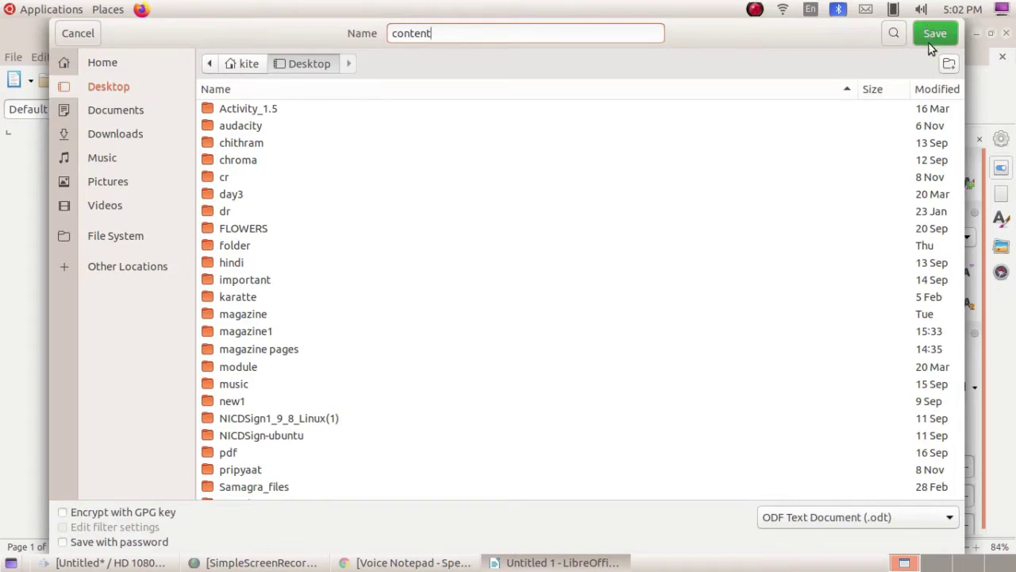
click(932, 34)
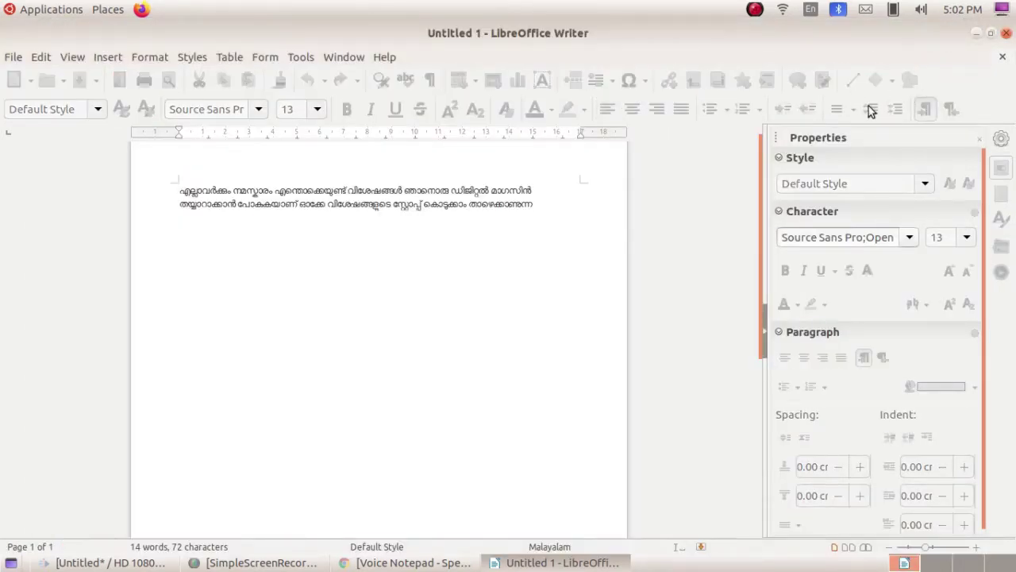
click(1002, 38)
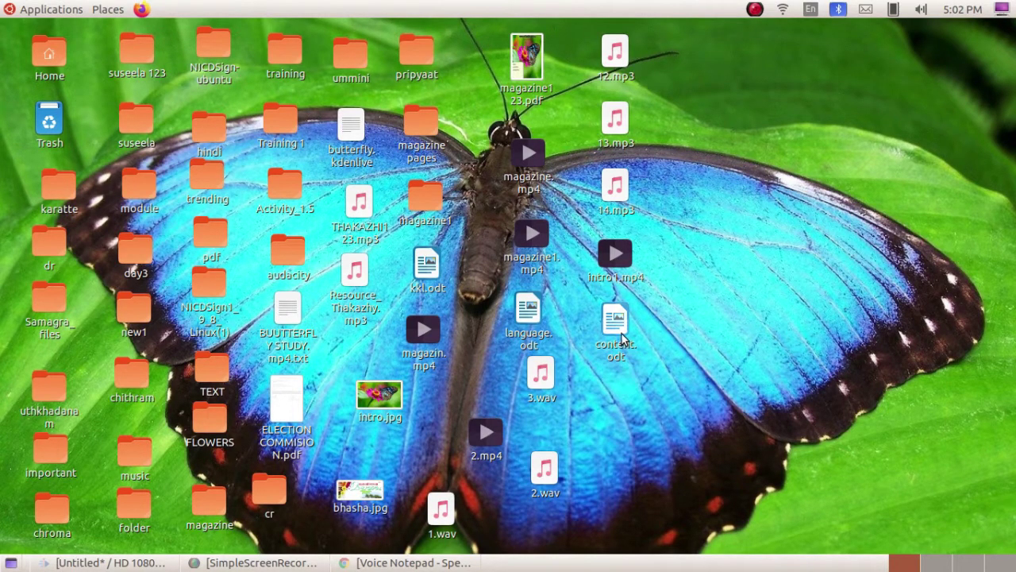
- Open content.odt from the desktop to check the saved Malayalam passage, and close it again
double_click(622, 340)
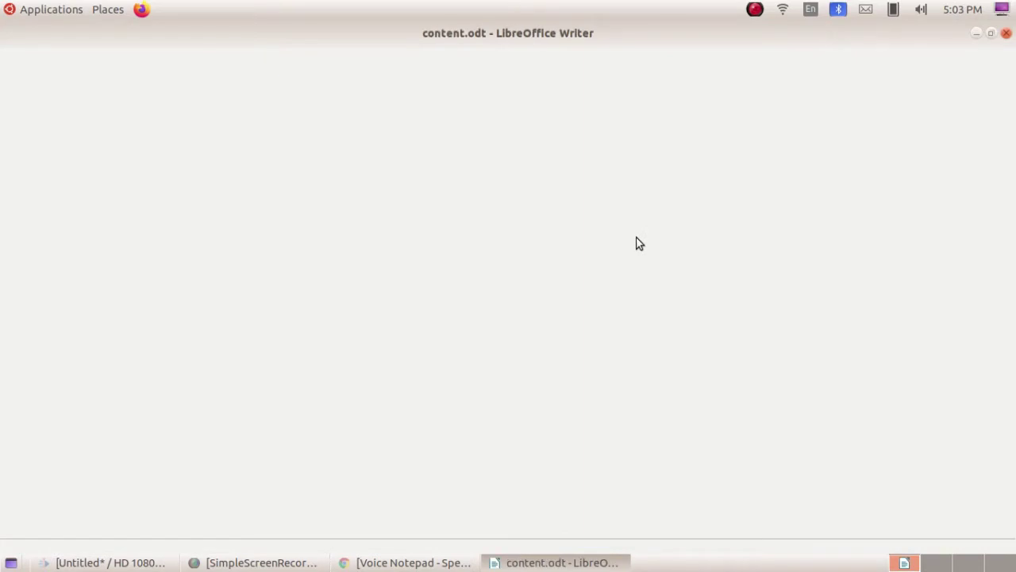
click(990, 34)
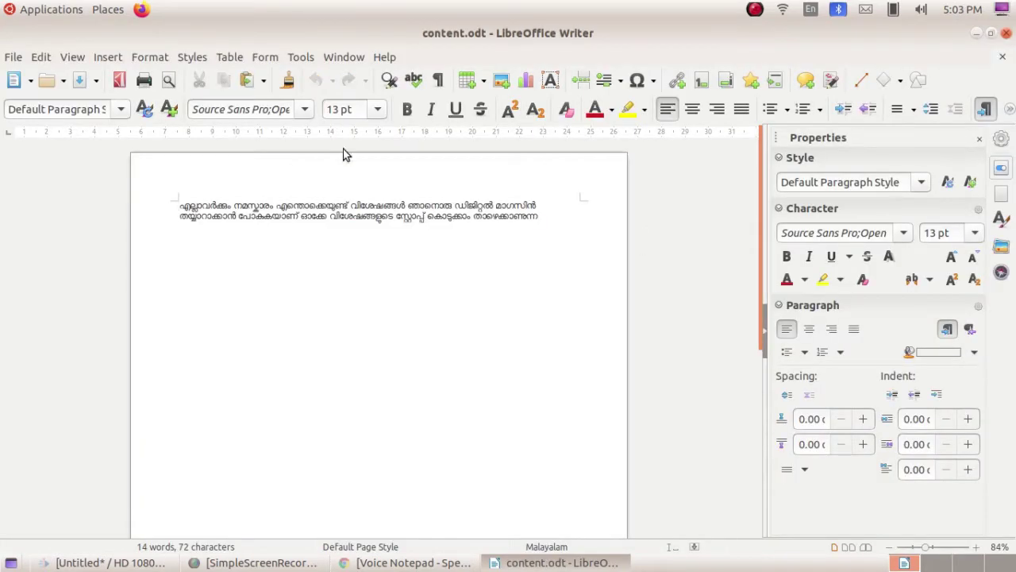
key(ctrl+a)
click(159, 230)
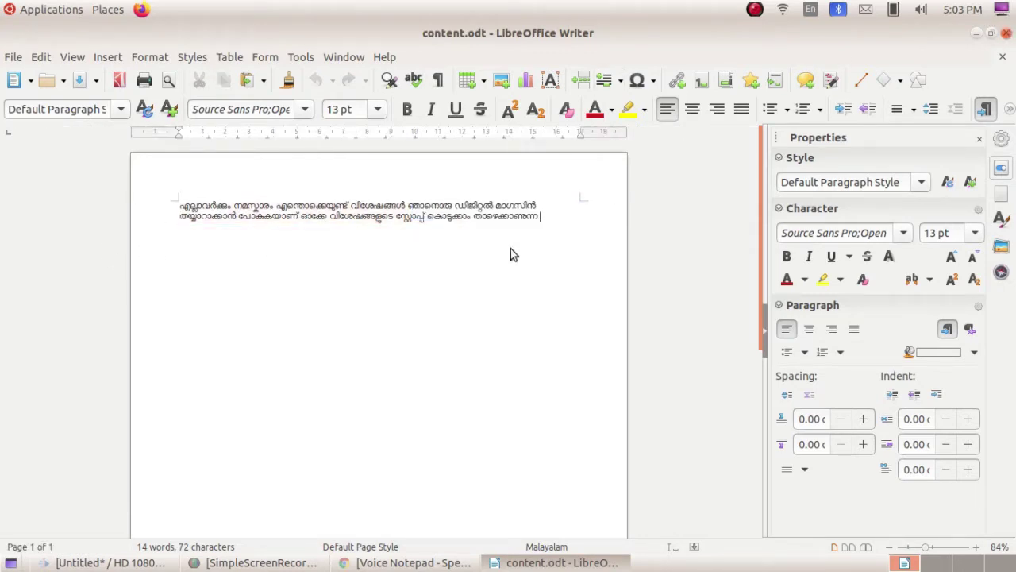
key(ctrl+q)
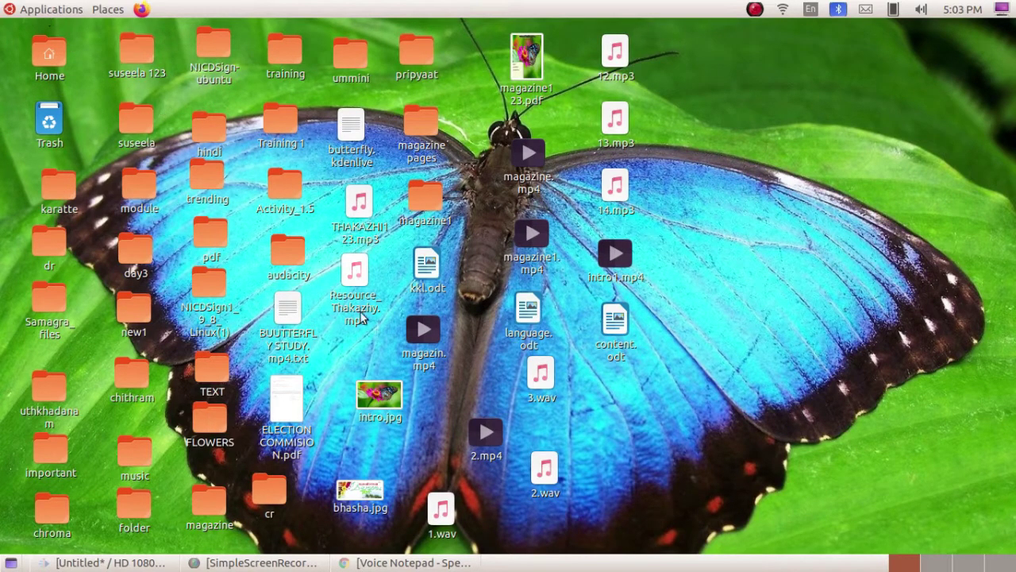
- Move the intro.jpg icon slightly on the desktop and open a new blank LibreOffice Writer document
drag(376, 399, 361, 375)
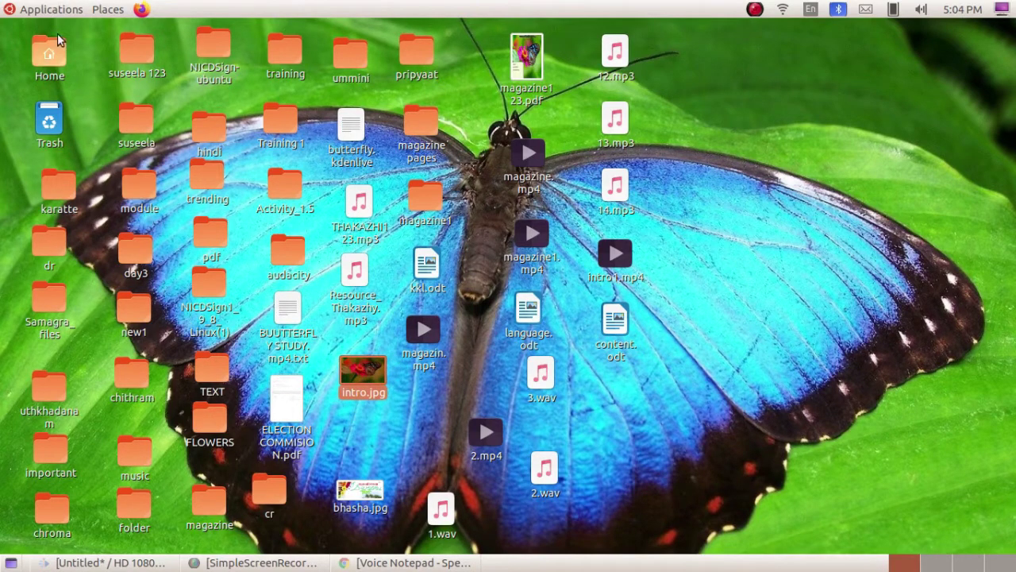
click(52, 10)
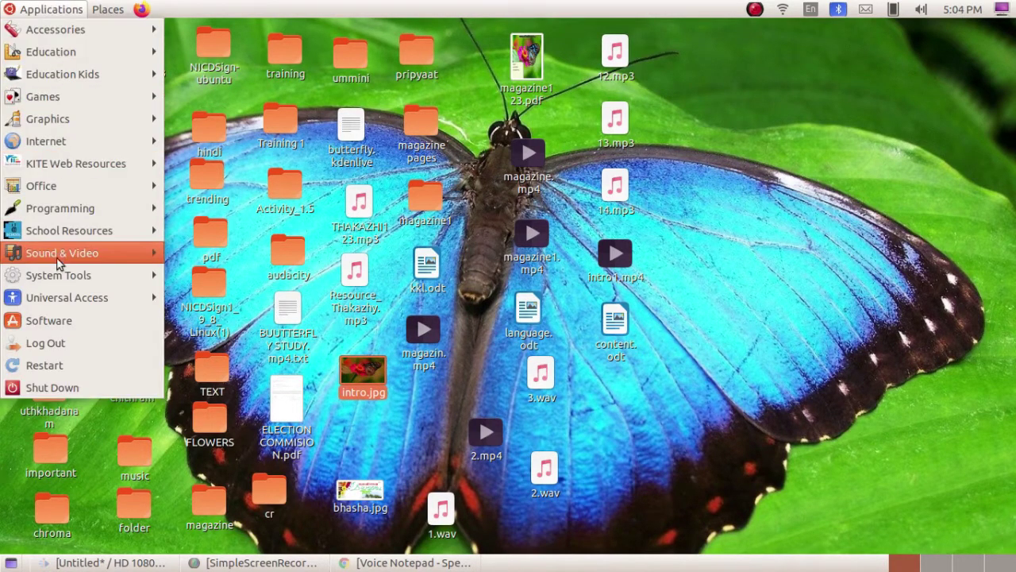
mouse_move(57, 189)
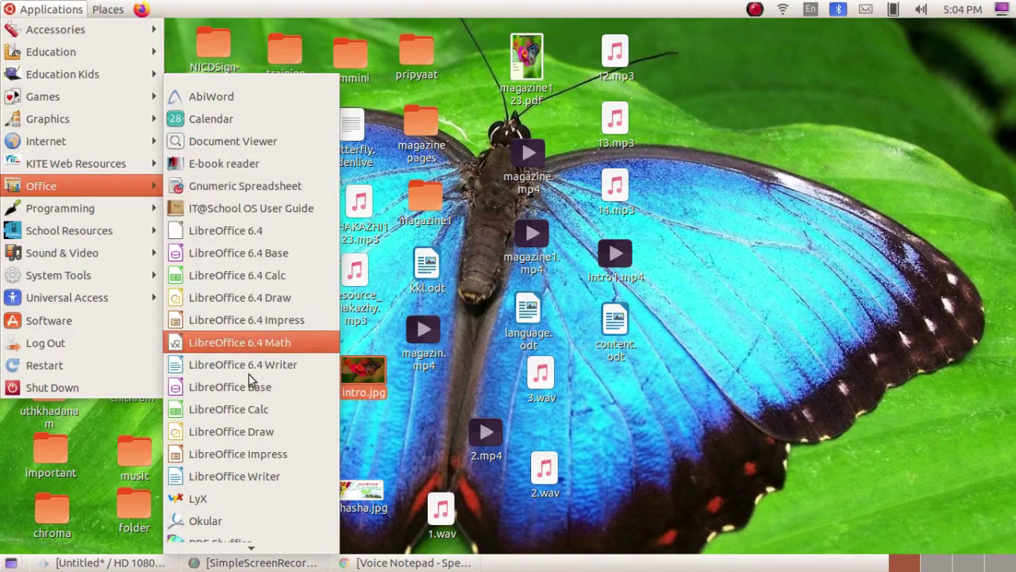
click(256, 473)
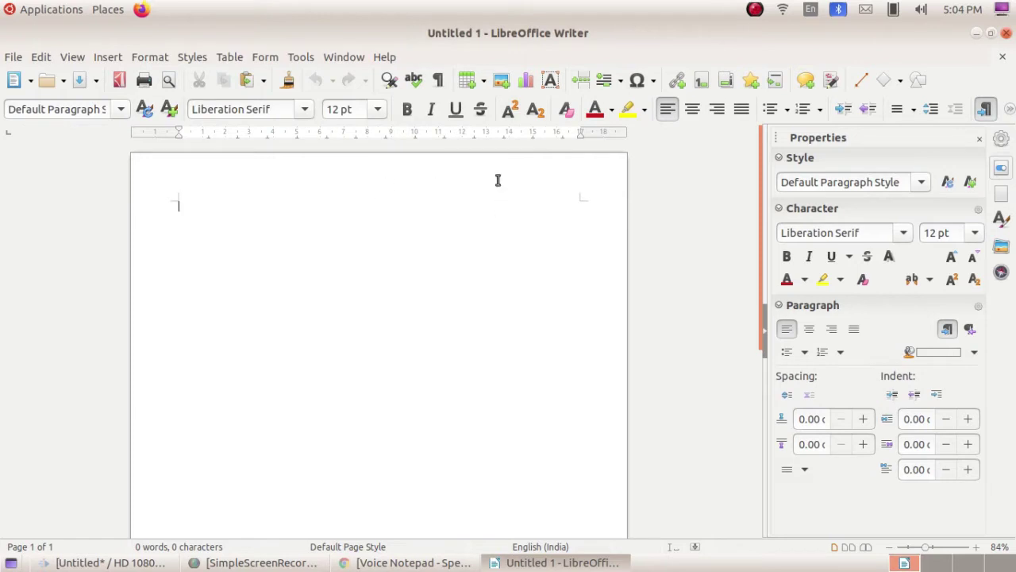
scroll(378, 196, down, 1)
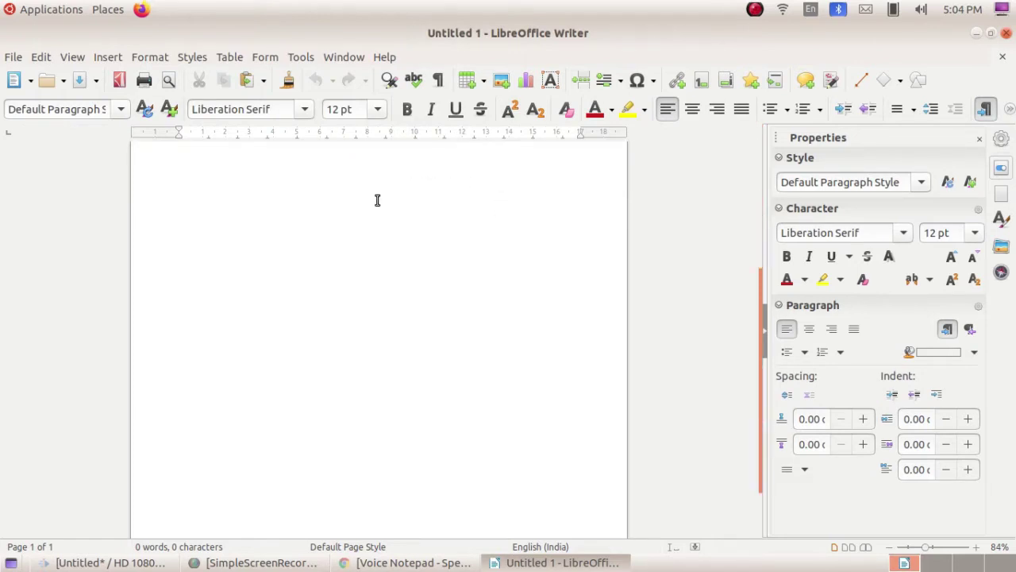
scroll(378, 201, down, 2)
scroll(379, 205, up, 3)
scroll(500, 306, up, 1)
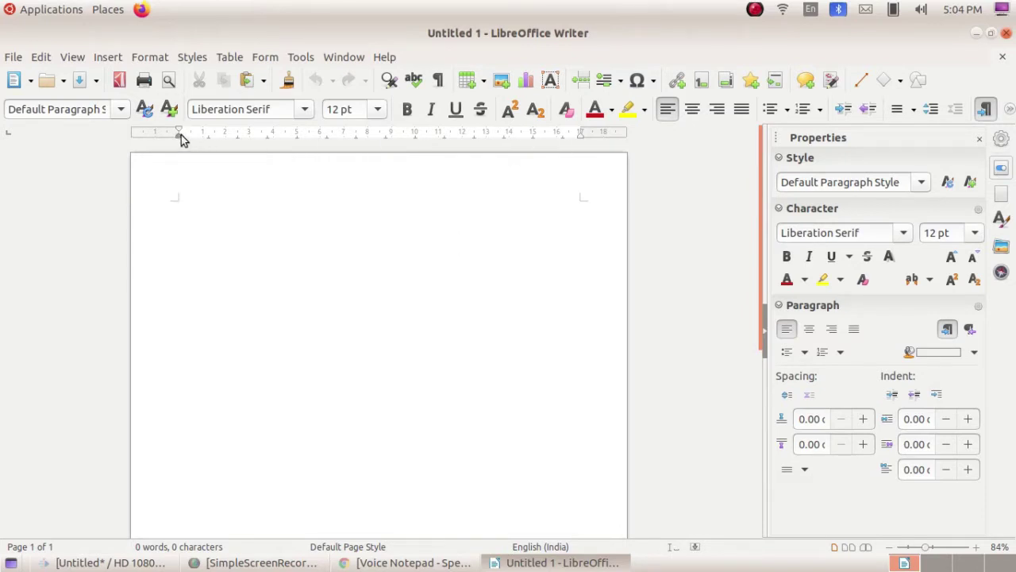
- Extend the blank page's right and left margins on the ruler out to the paper edges
mouse_move(582, 134)
drag(582, 133, 642, 134)
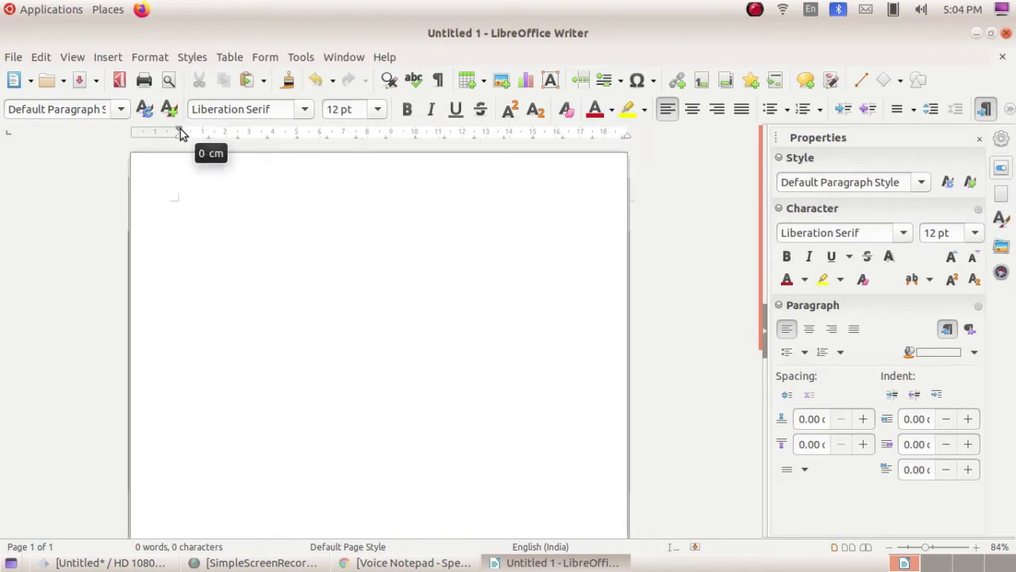
drag(180, 131, 107, 132)
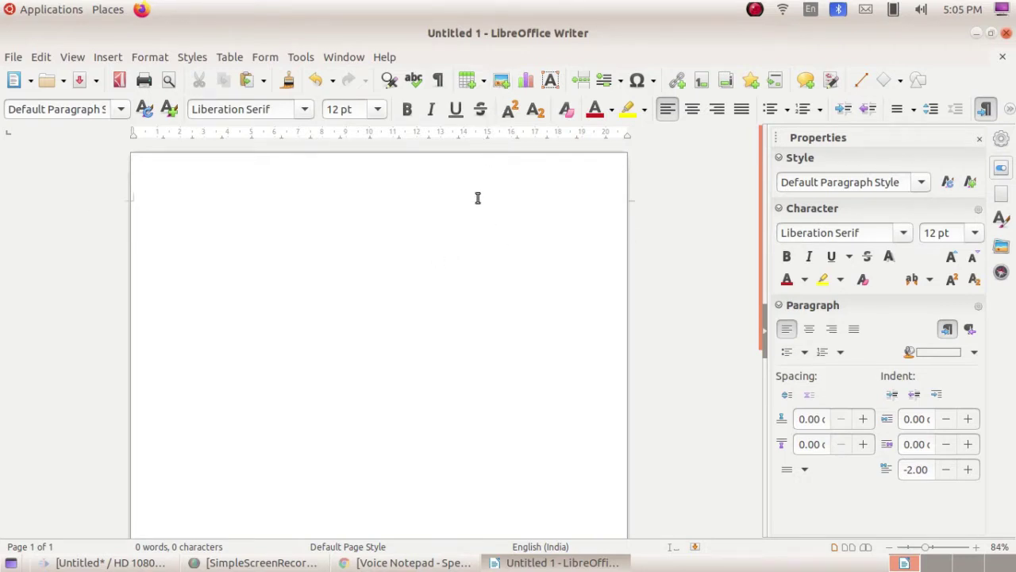
- Insert the image intro.jpg from the Desktop folder into the blank document
click(503, 83)
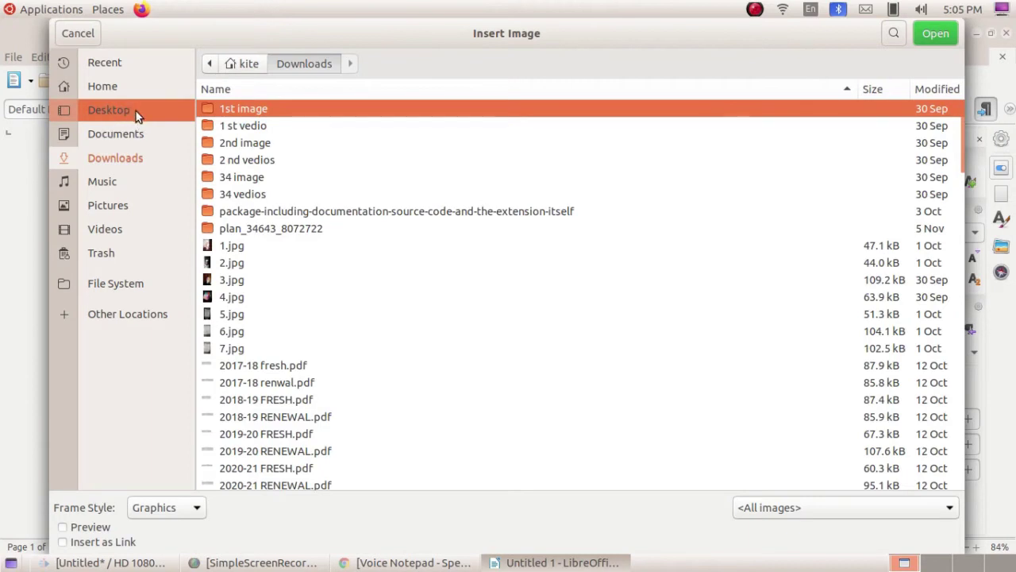
click(136, 111)
scroll(465, 295, down, 5)
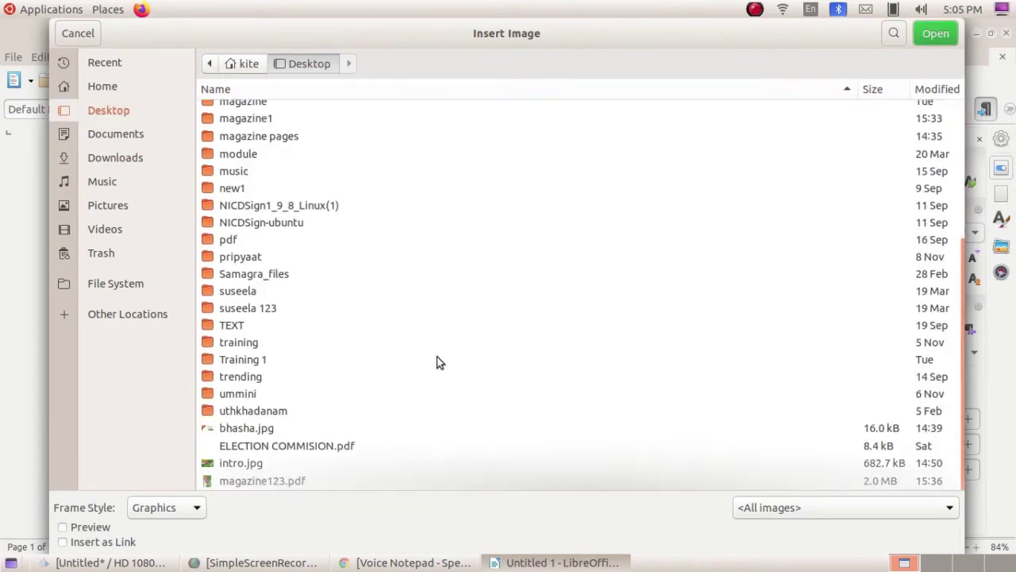
click(264, 466)
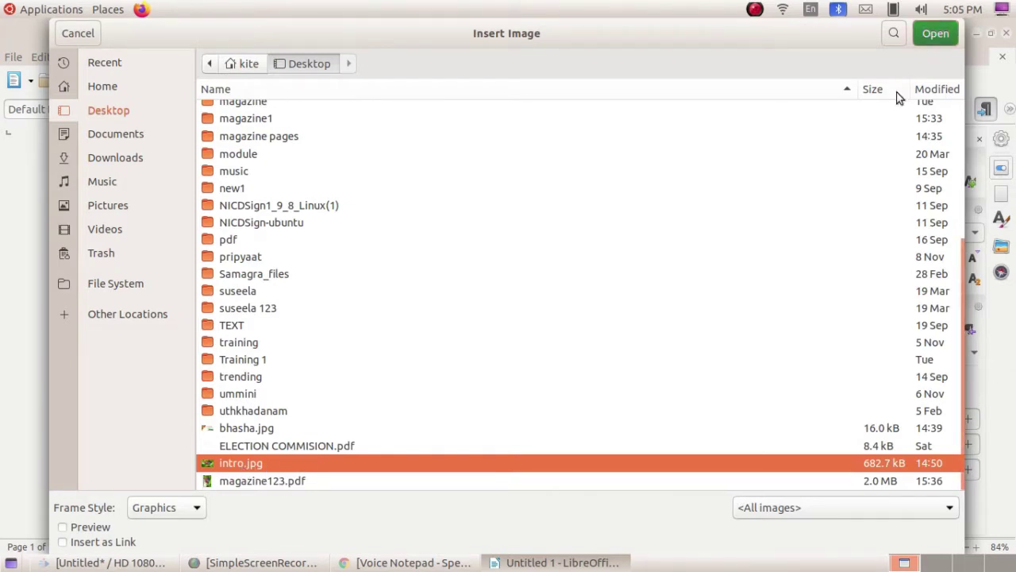
key(Escape)
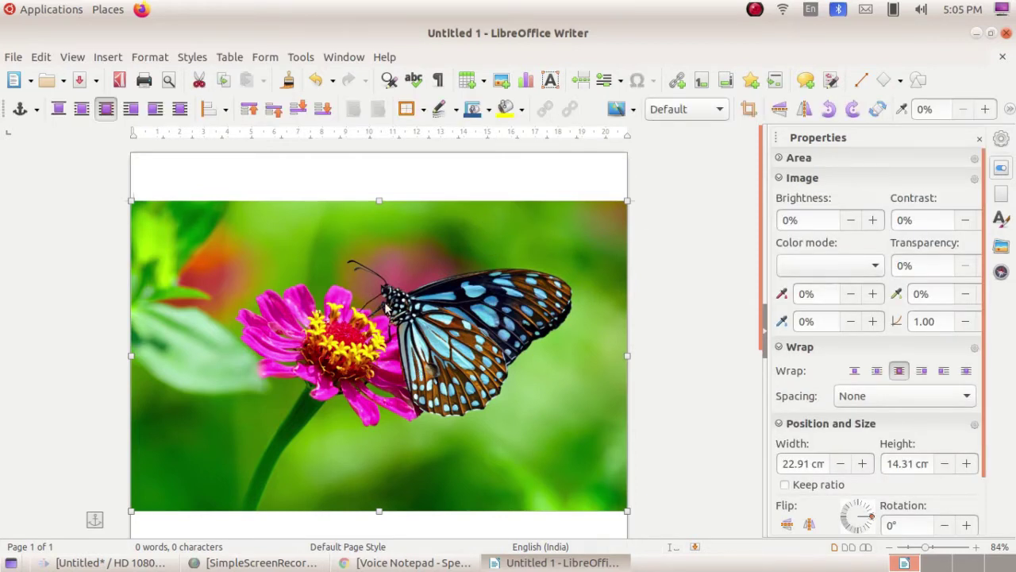
- Stretch the butterfly image to 21.00 × 29.70 cm so it covers the whole page, and check the full page
drag(359, 365, 394, 300)
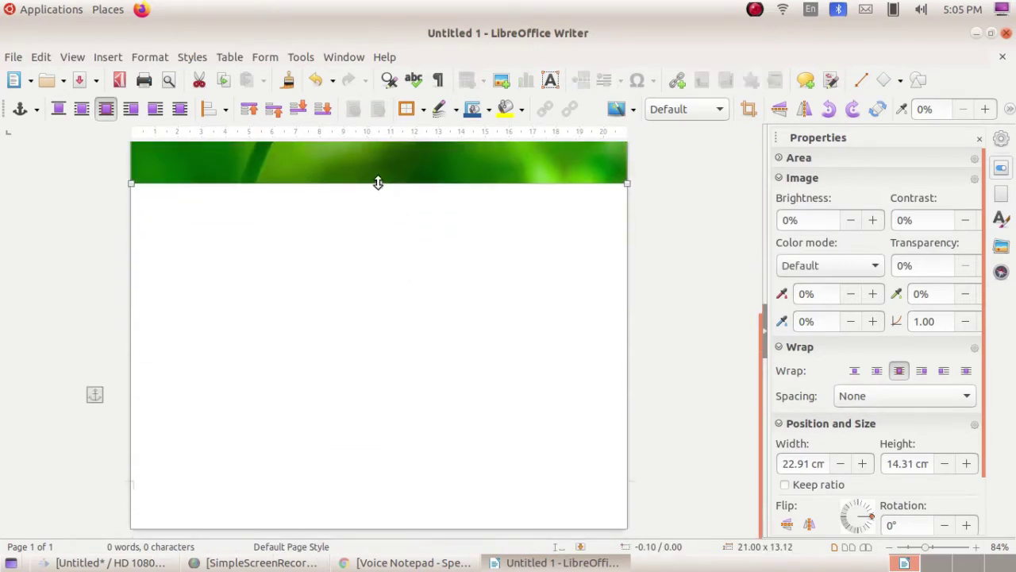
drag(378, 183, 422, 422)
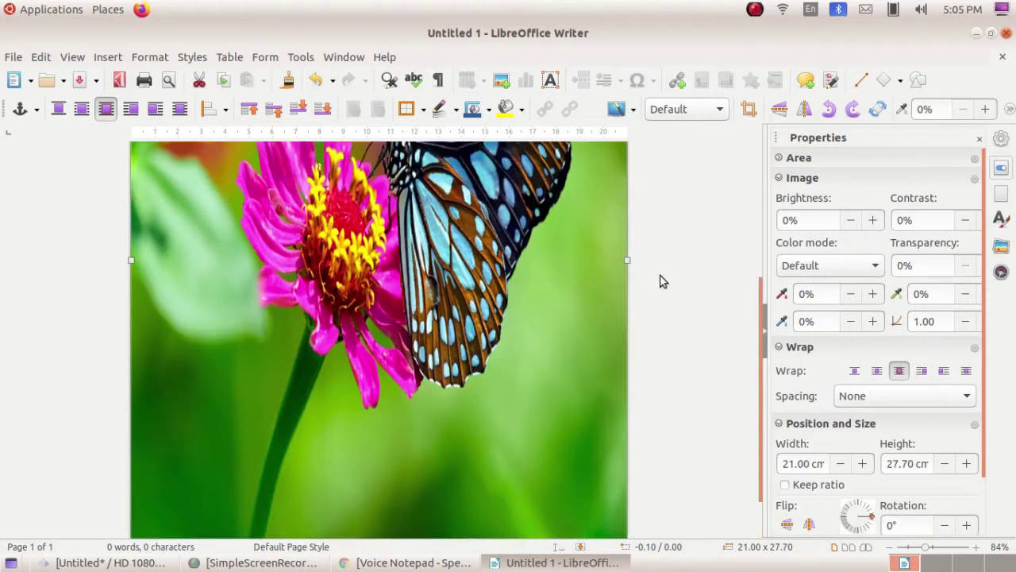
scroll(635, 278, up, 5)
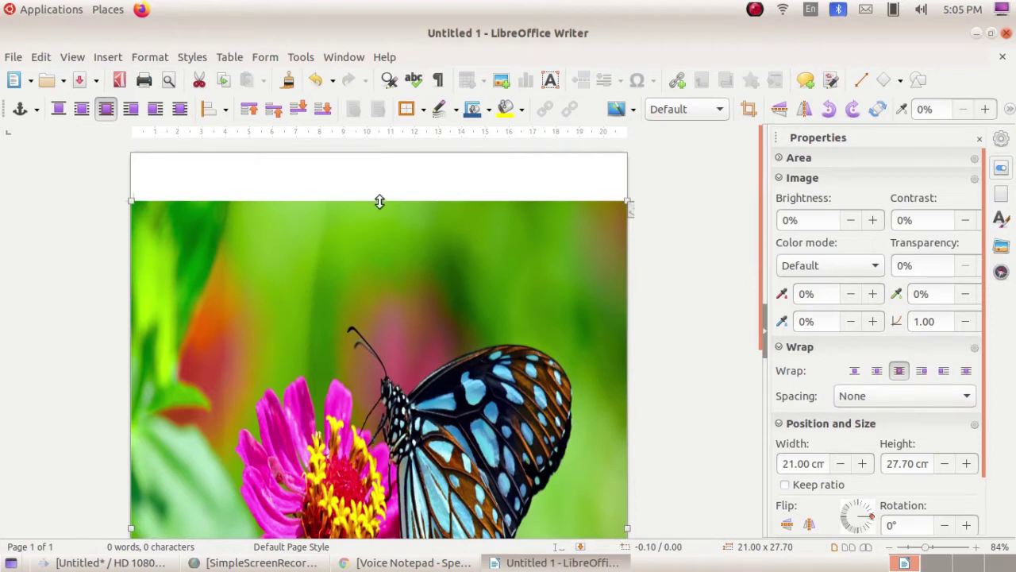
drag(379, 202, 524, 143)
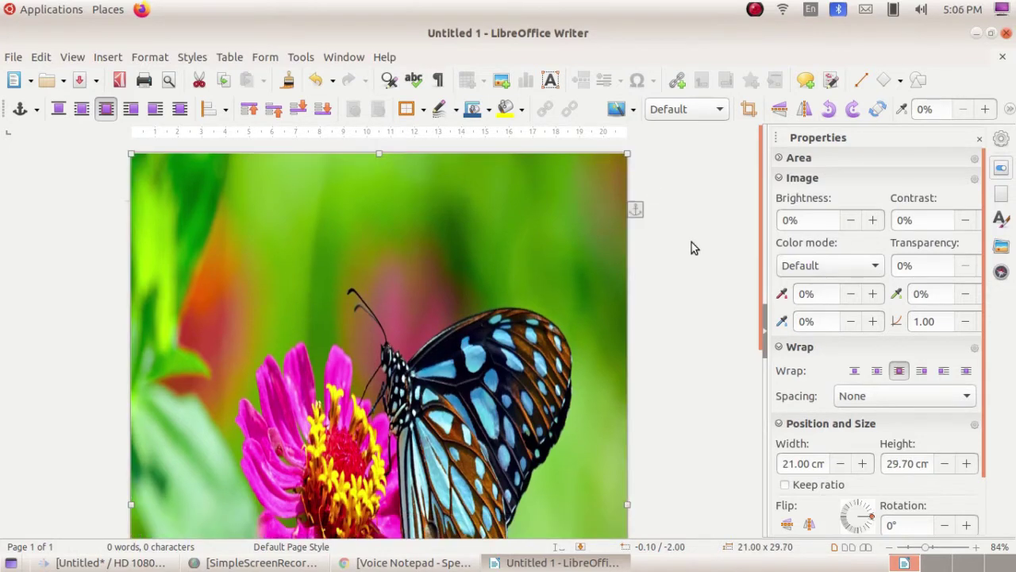
click(675, 259)
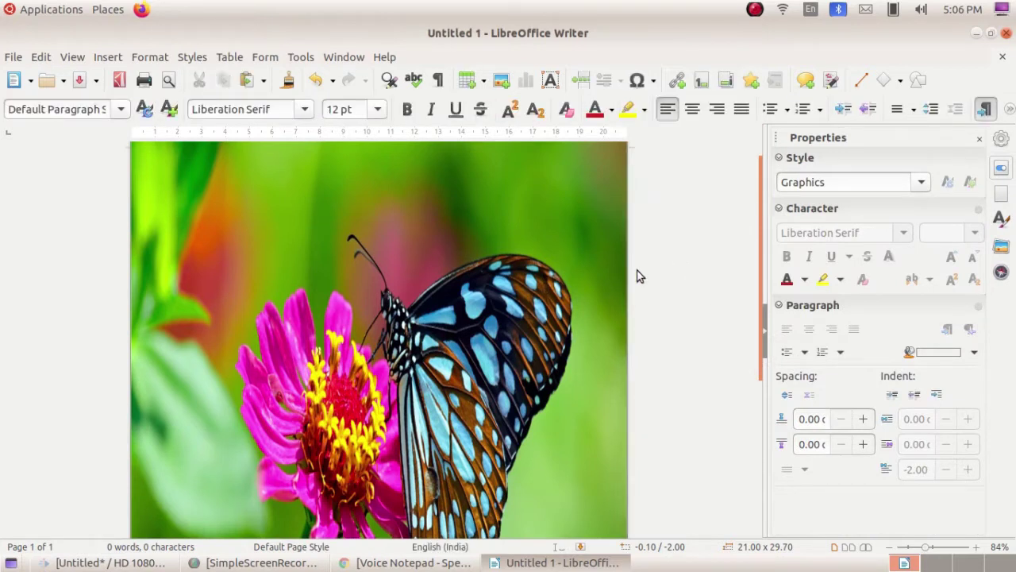
scroll(640, 276, down, 3)
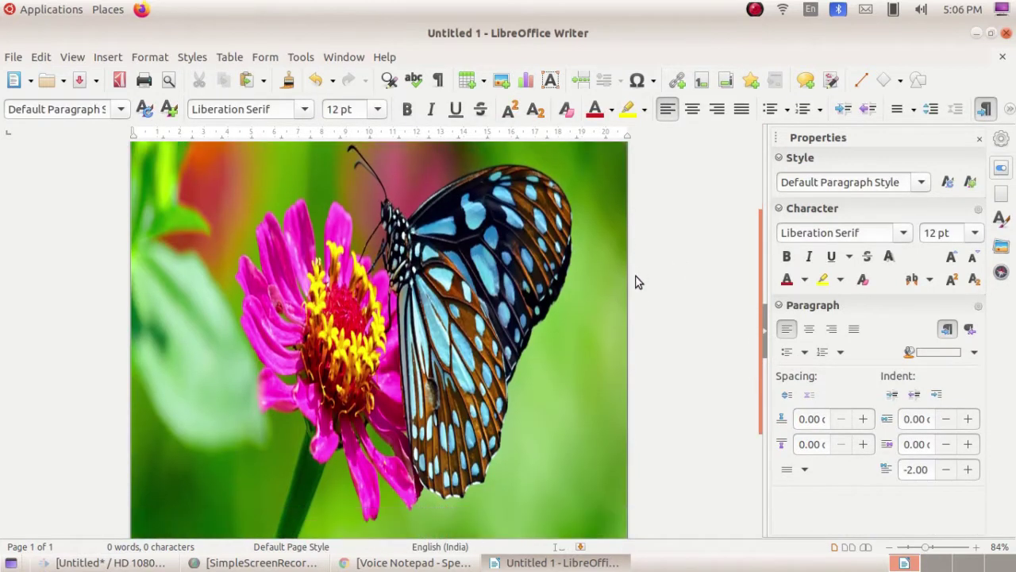
click(913, 548)
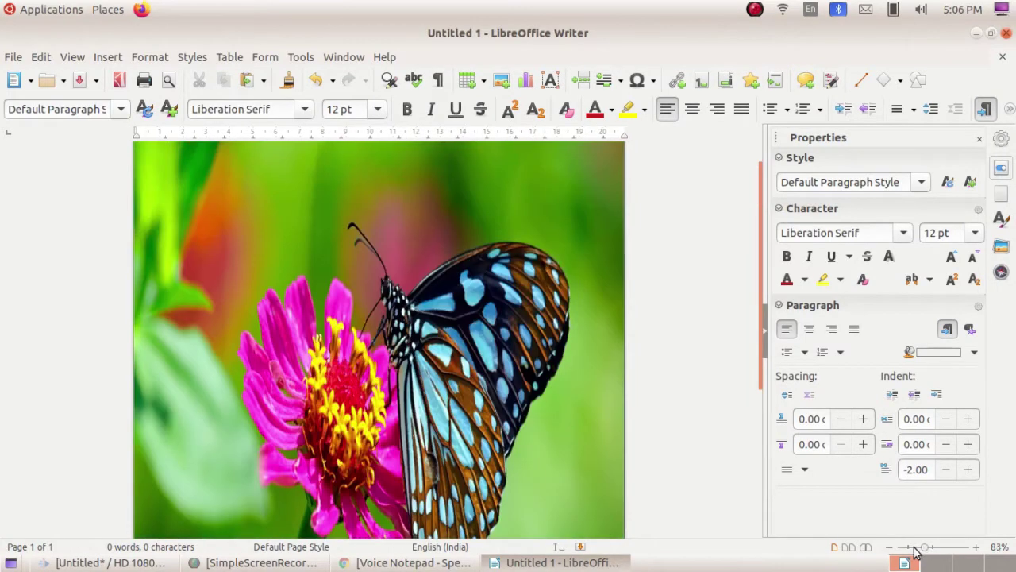
click(907, 549)
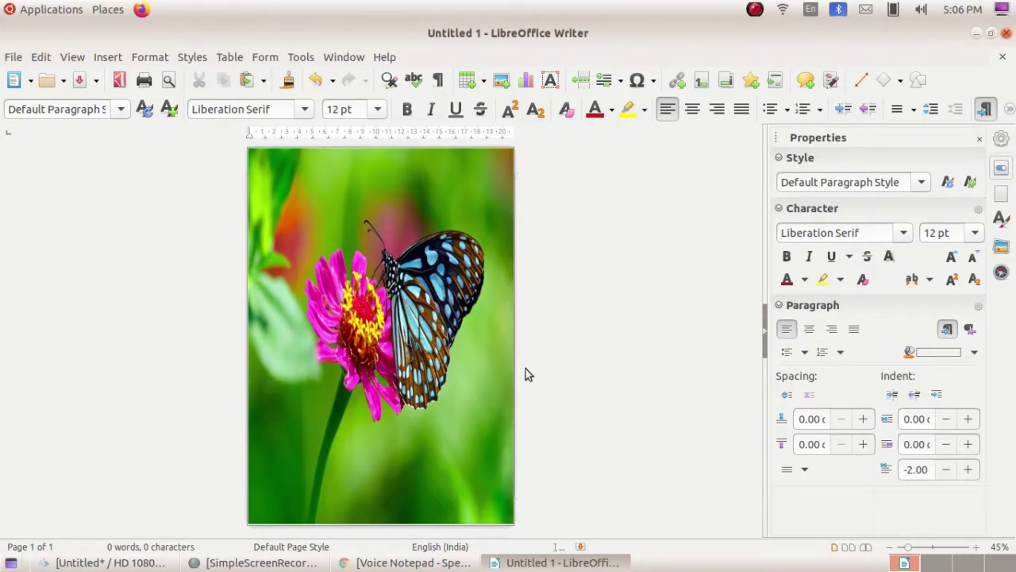
- Switch the keyboard layout to Malayalam (enhanced Inscript, with rupee) and activate the text box tool
click(917, 548)
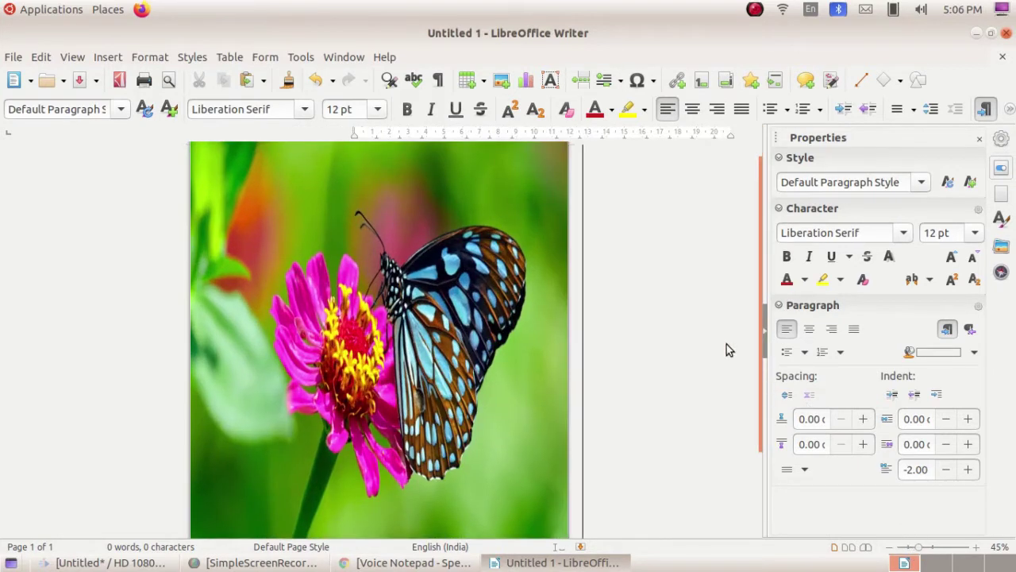
scroll(465, 302, up, 3)
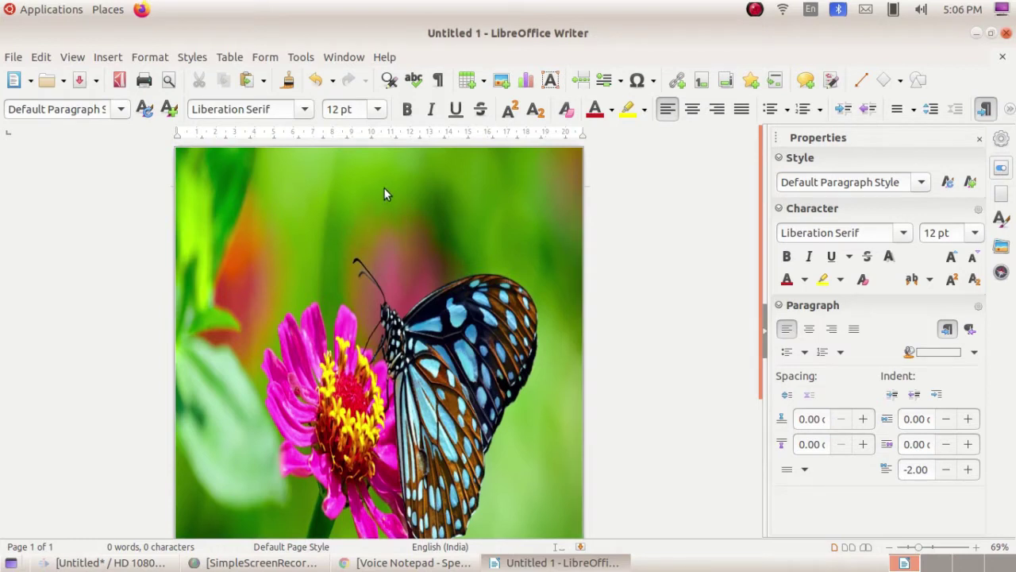
click(812, 11)
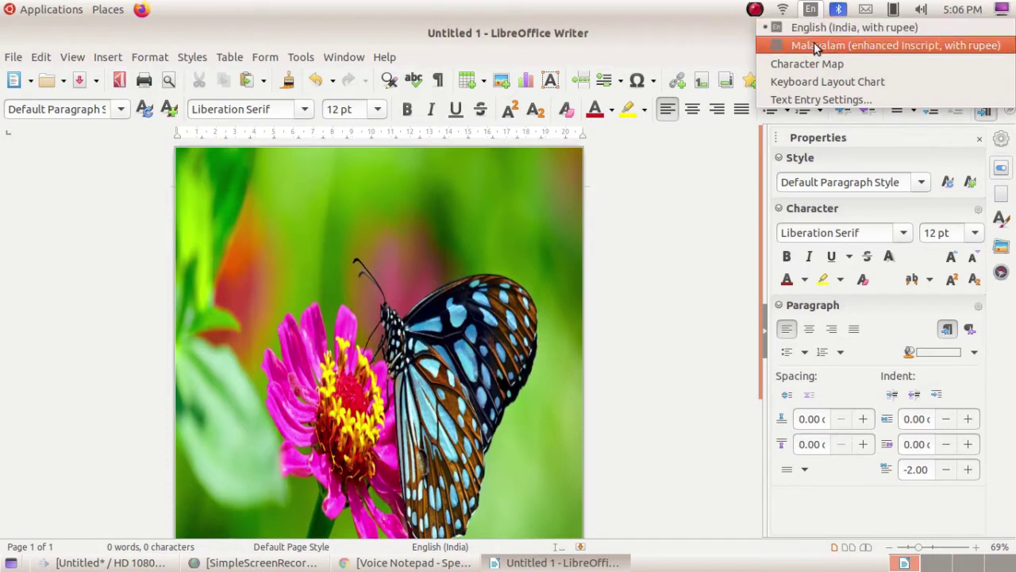
click(816, 46)
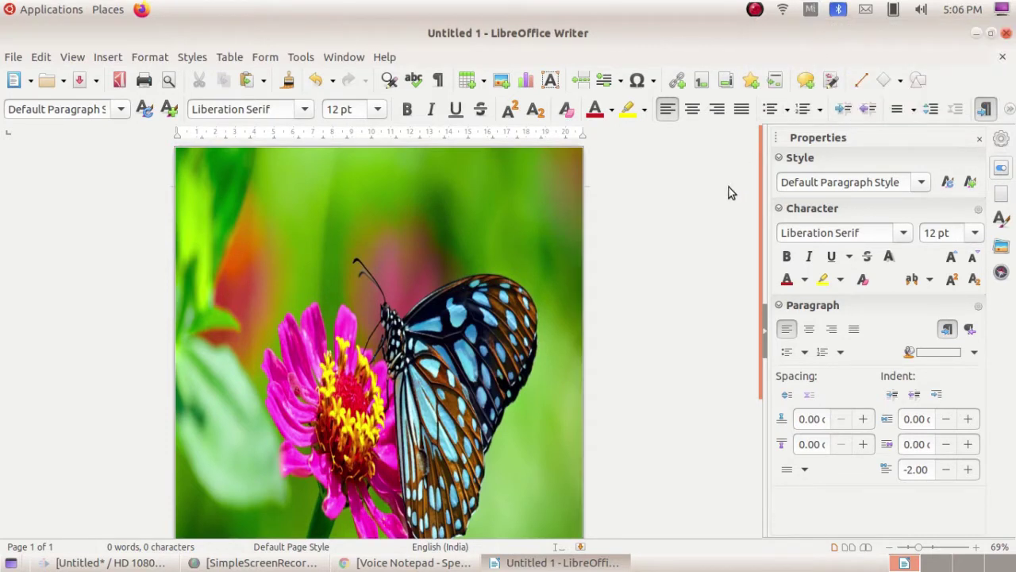
click(552, 83)
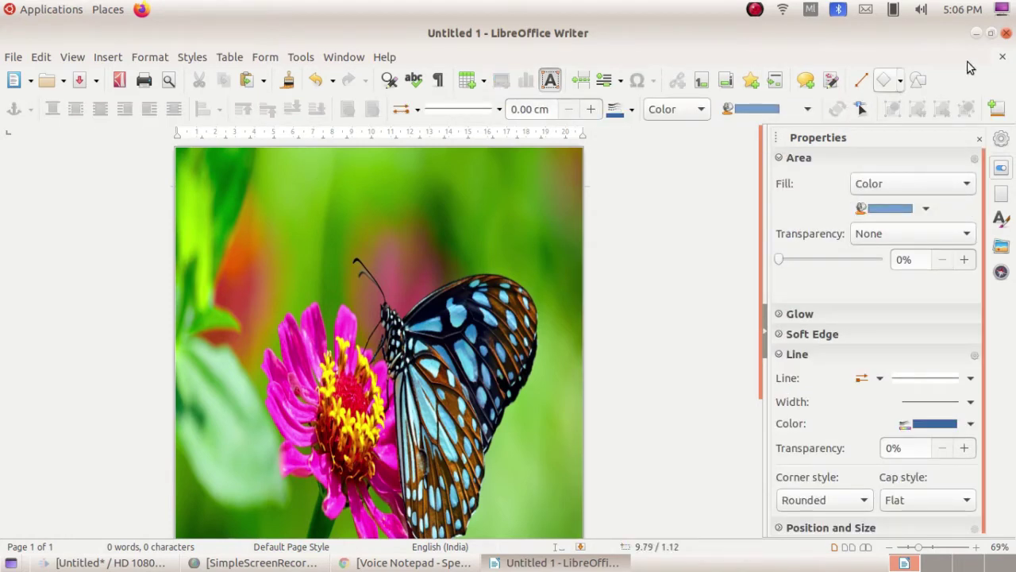
click(754, 12)
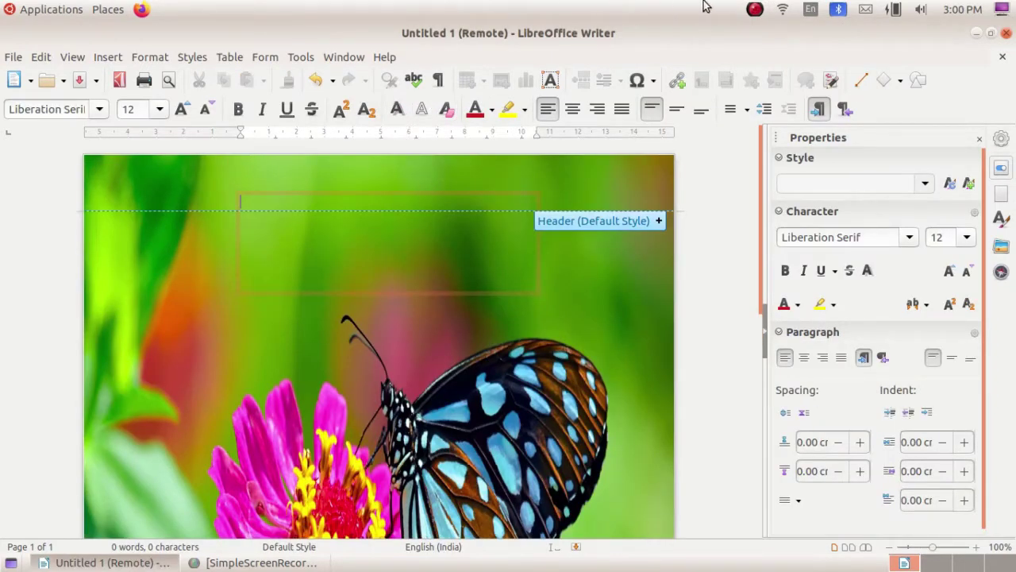
- With the Malayalam keyboard layout active, enter the title അതിജീവനം in the text box near the page's upper edge
click(811, 11)
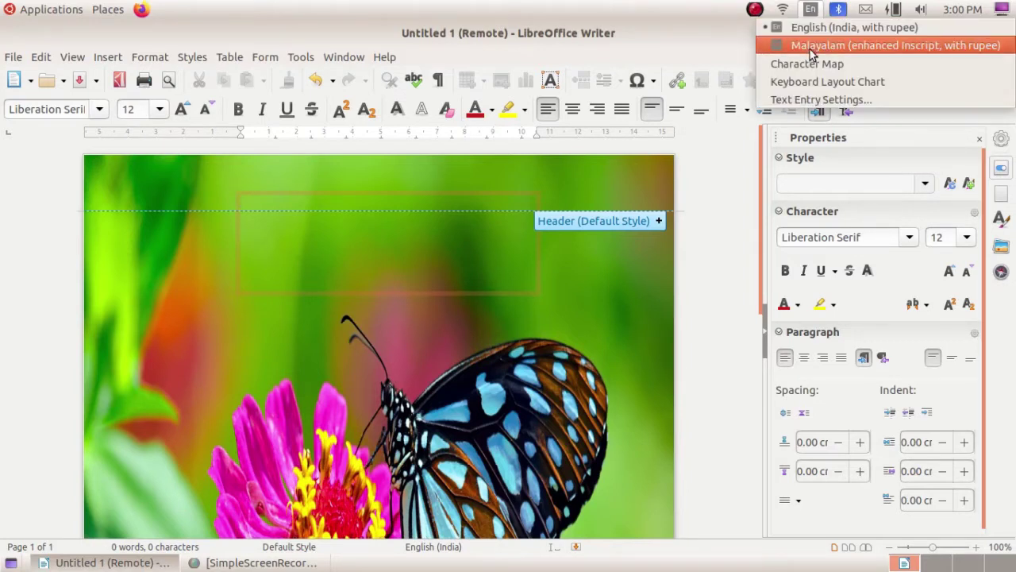
click(815, 49)
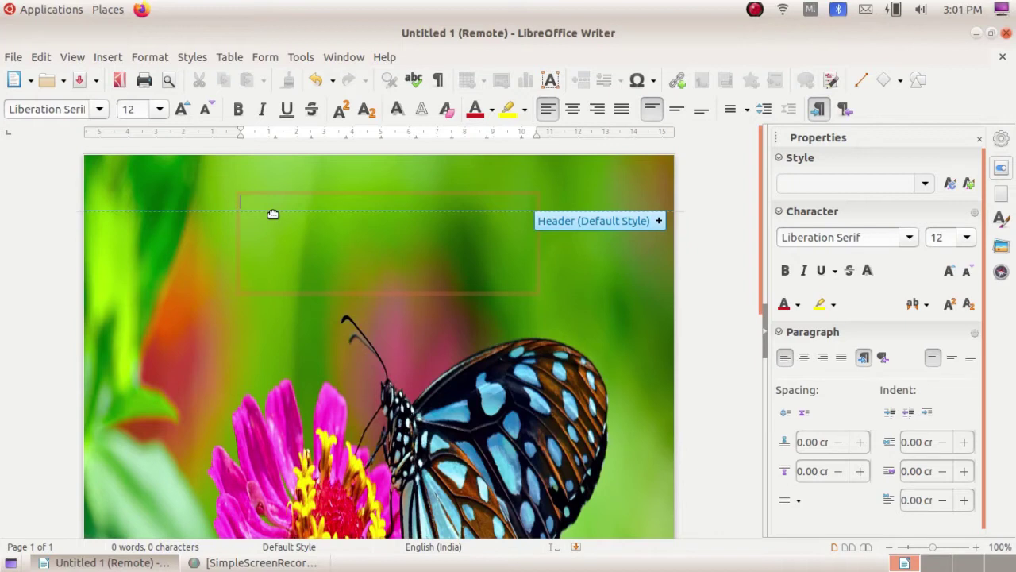
text(തിജീവനം)
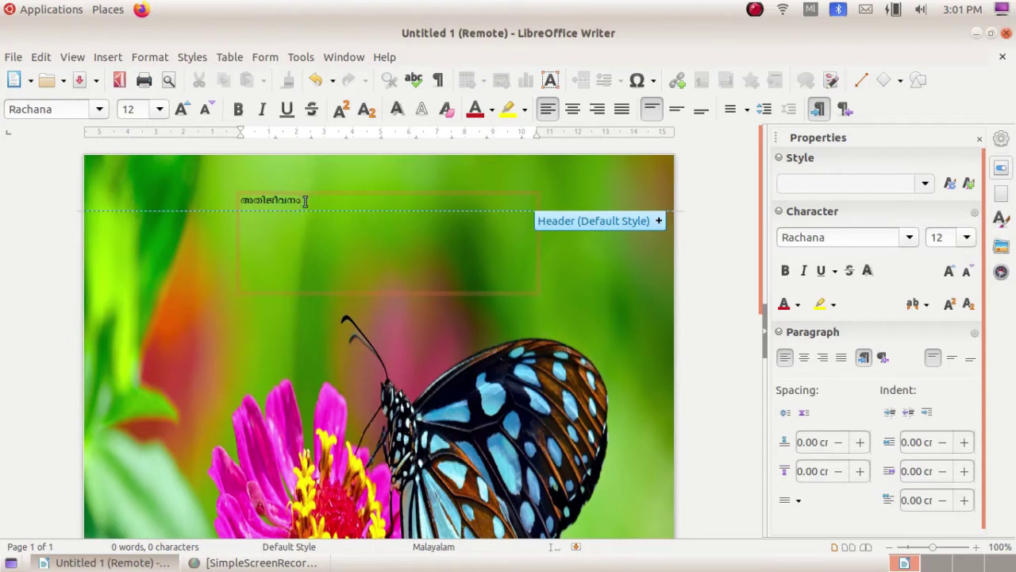
- Enlarge the title text, trying font sizes 44 and 60 and settling on 54
drag(305, 201, 213, 216)
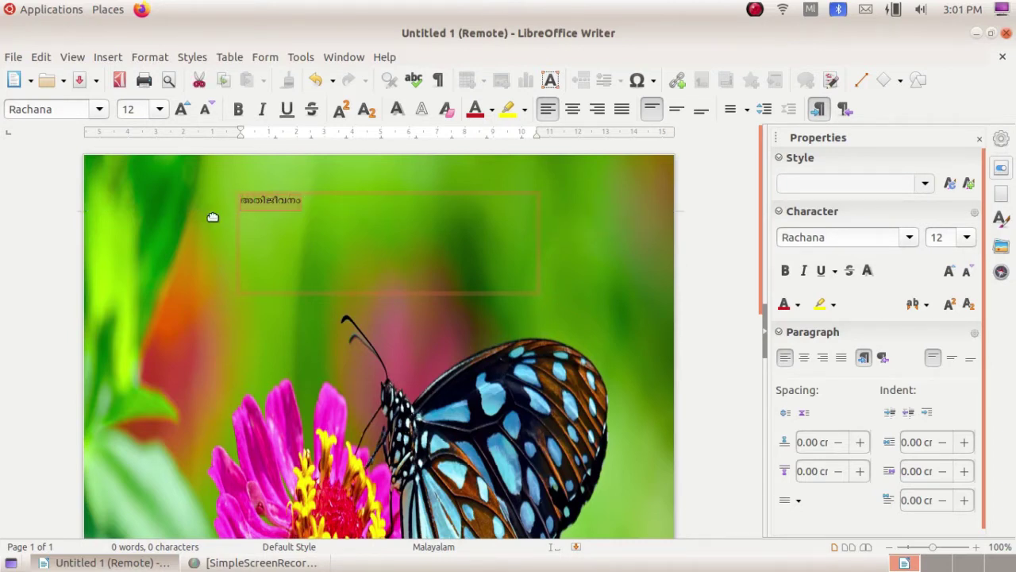
click(159, 111)
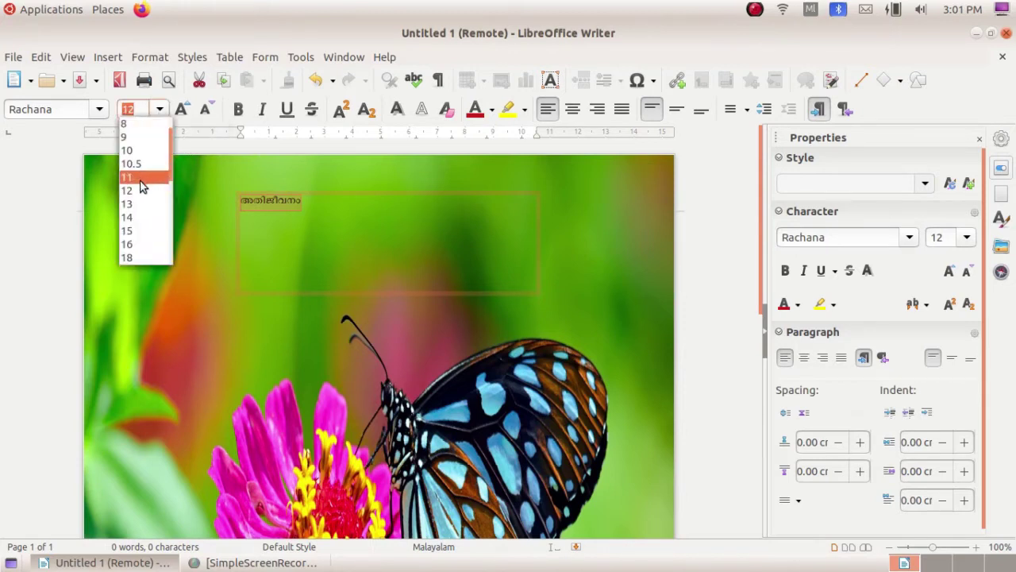
scroll(138, 187, down, 6)
scroll(140, 190, up, 3)
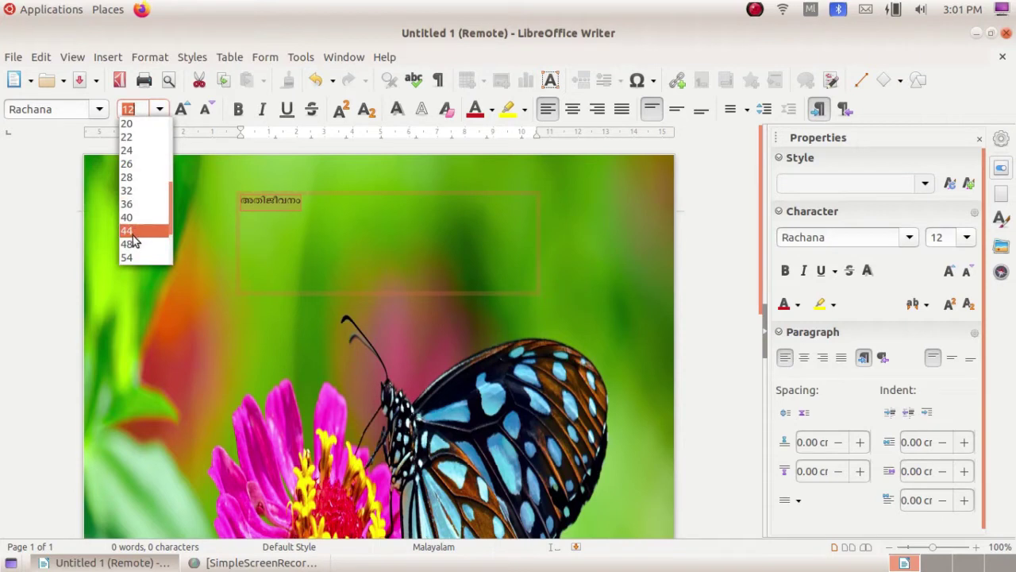
click(132, 232)
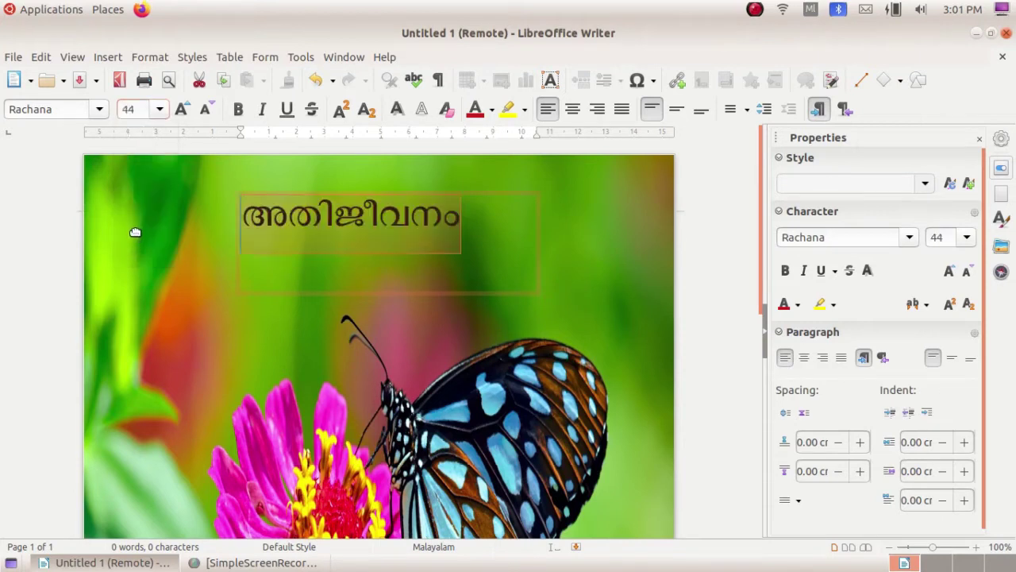
click(161, 111)
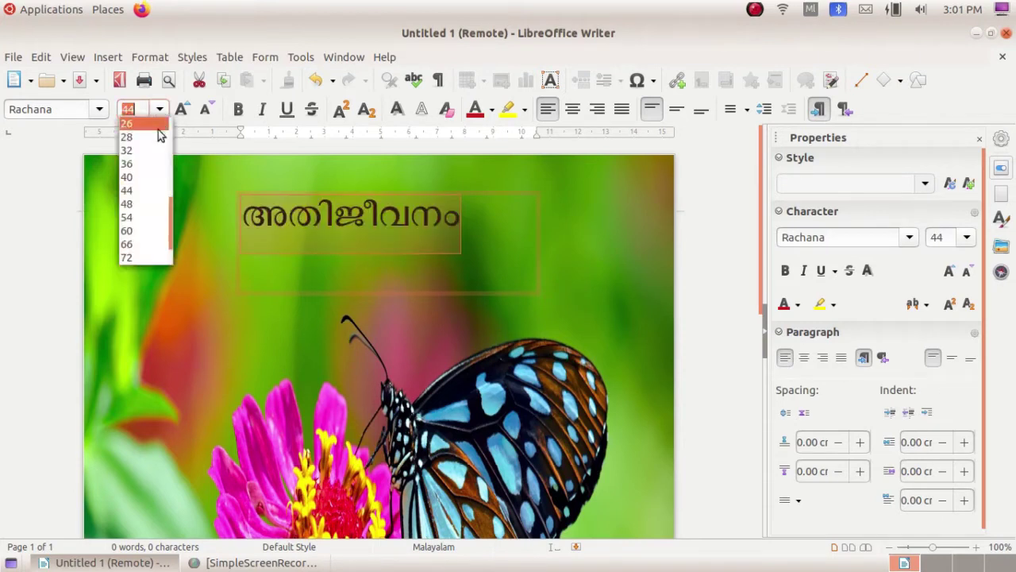
click(144, 234)
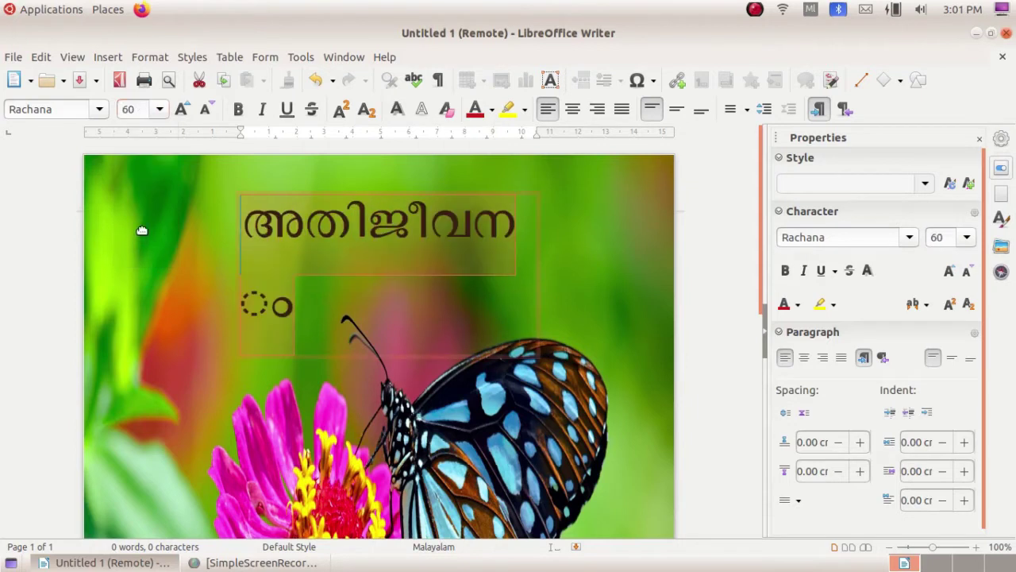
click(161, 111)
click(137, 177)
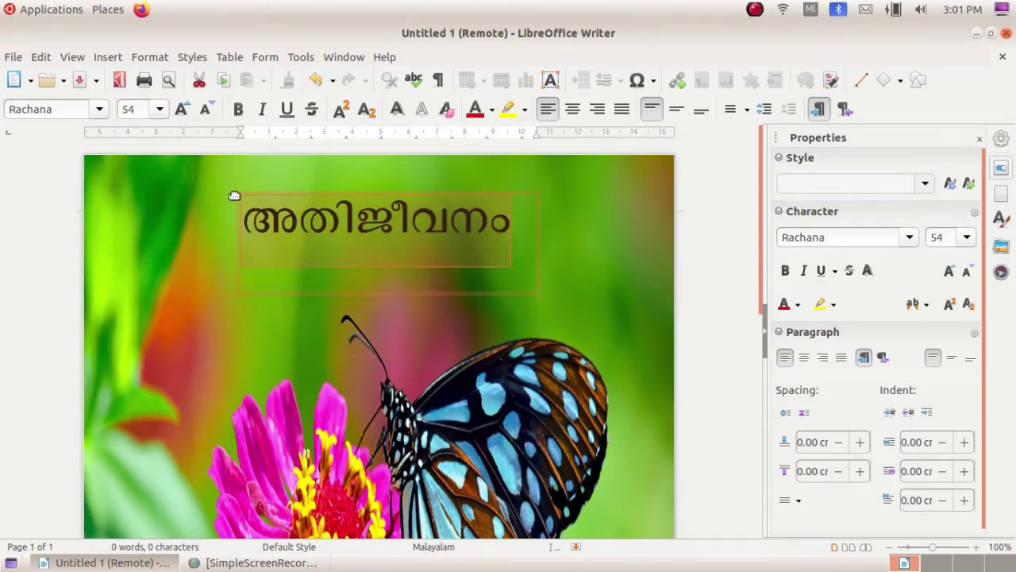
- Center the title text horizontally within its text box
scroll(235, 206, down, 1)
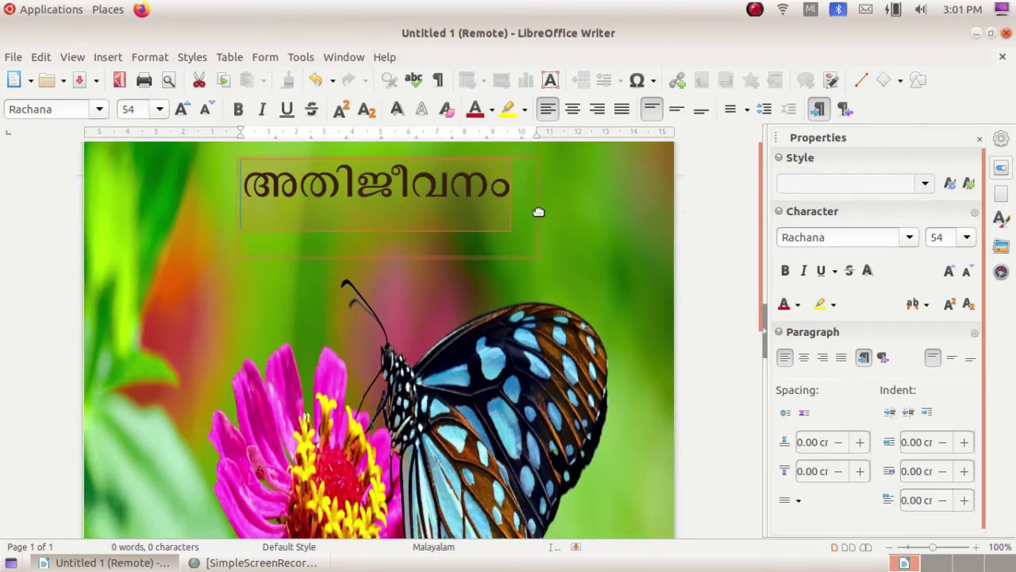
scroll(572, 222, up, 1)
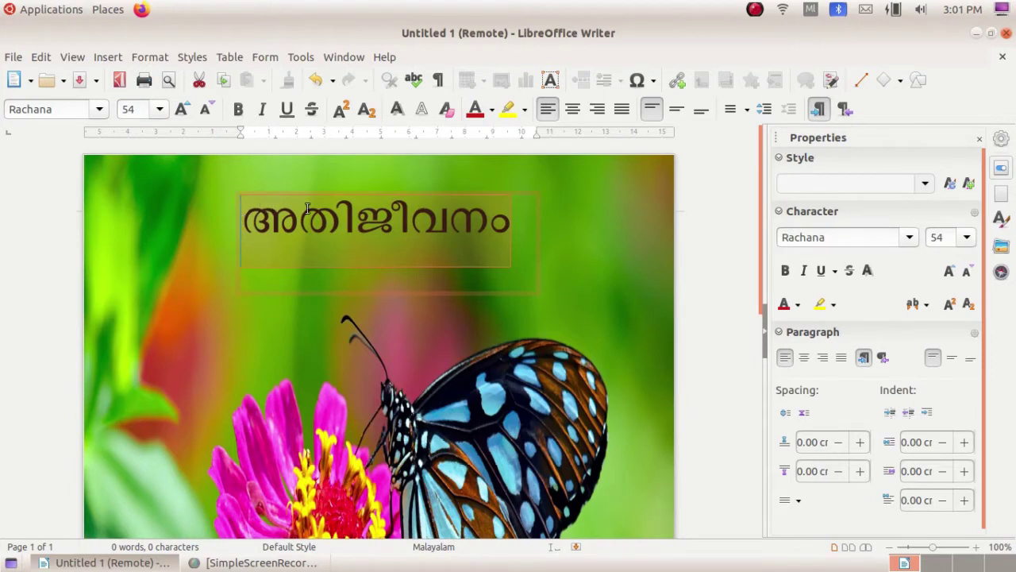
click(518, 227)
drag(522, 226, 243, 226)
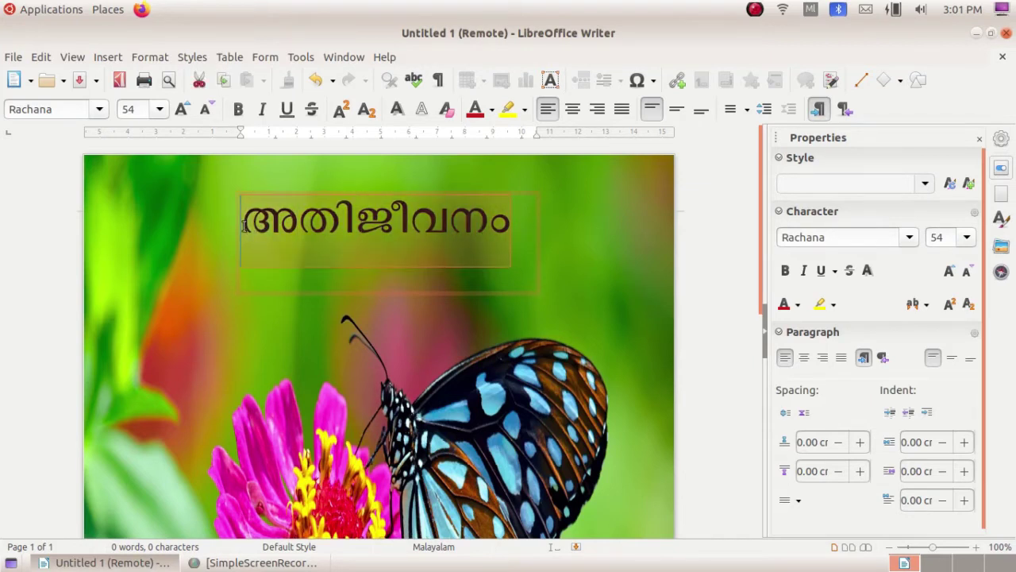
click(573, 113)
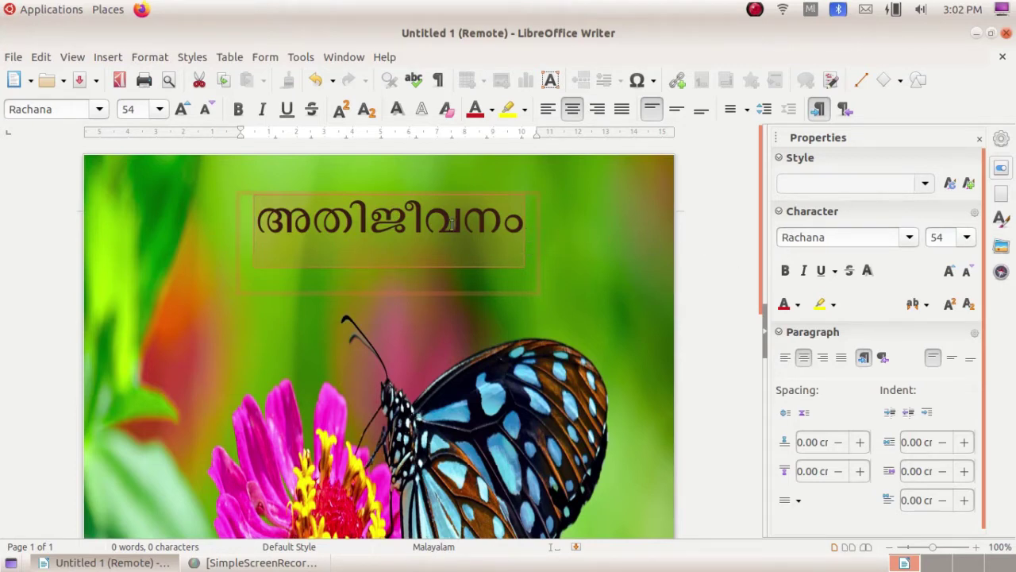
- Change the font of the selected title to Karumbi
click(910, 238)
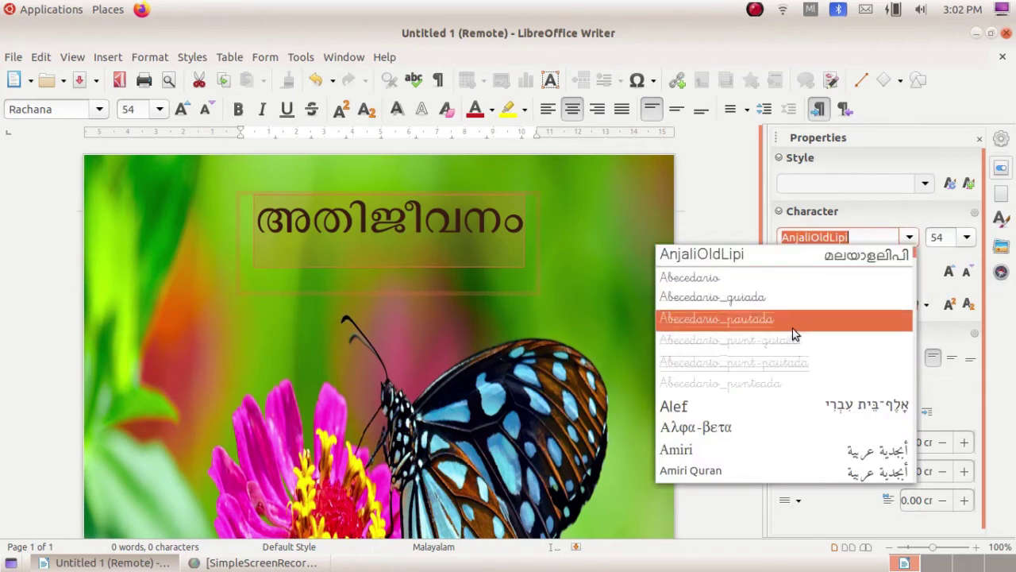
scroll(788, 308, down, 1)
scroll(778, 349, down, 5)
scroll(774, 350, down, 6)
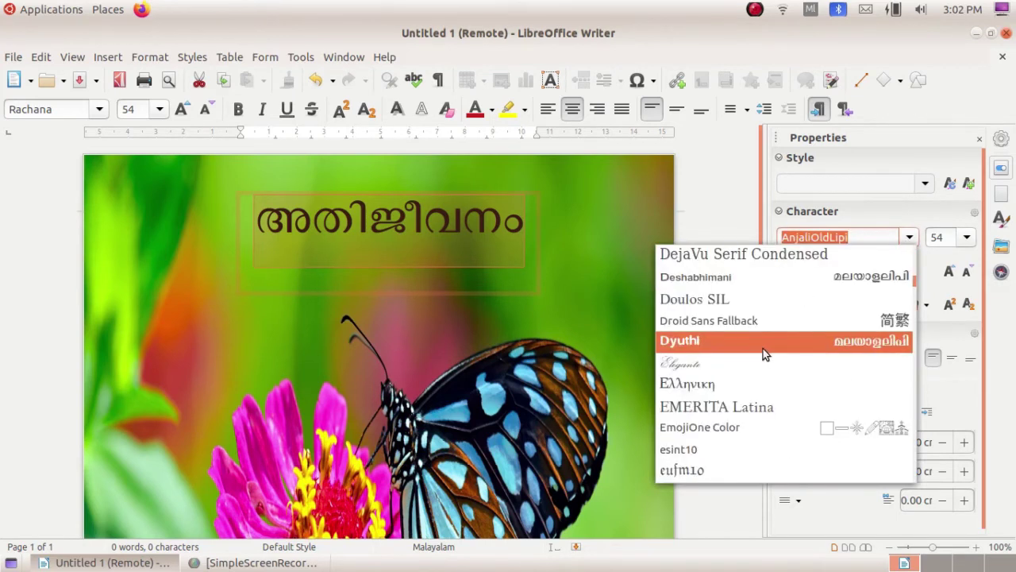
scroll(760, 352, down, 2)
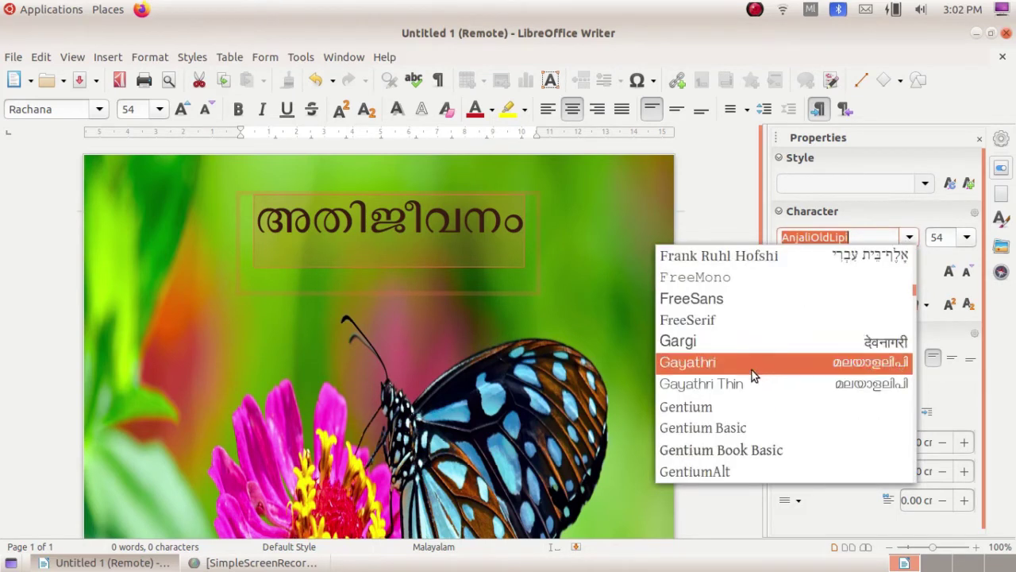
scroll(752, 370, down, 4)
scroll(749, 369, down, 9)
scroll(749, 369, up, 4)
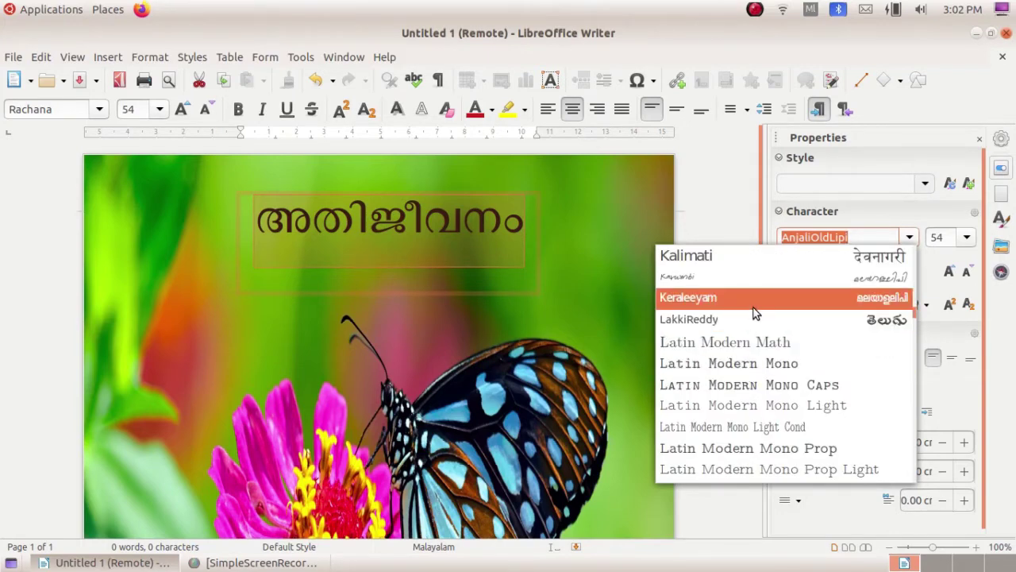
click(751, 287)
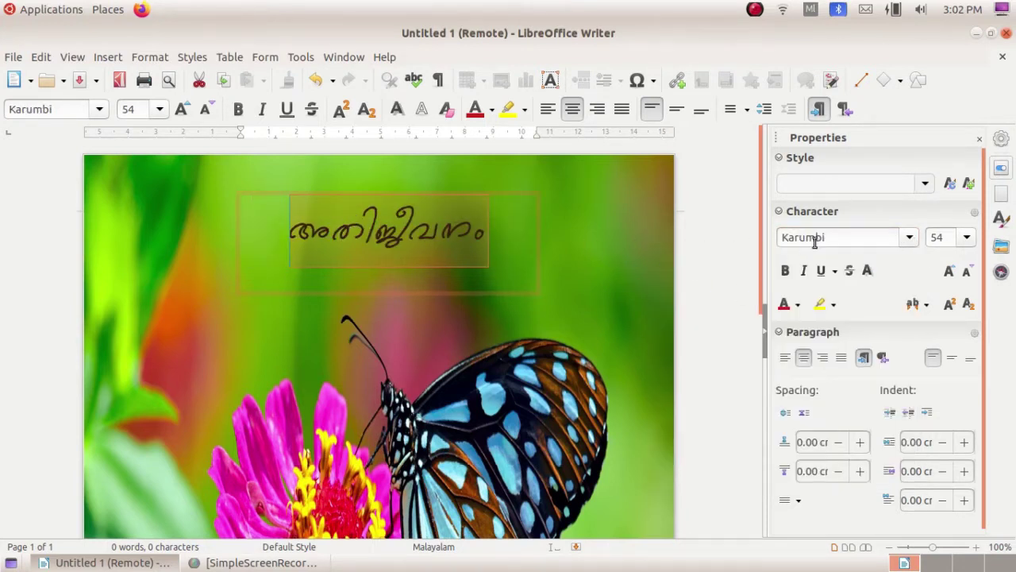
- Change the font of the selected title text to Manjari Bold
click(910, 238)
scroll(827, 350, down, 10)
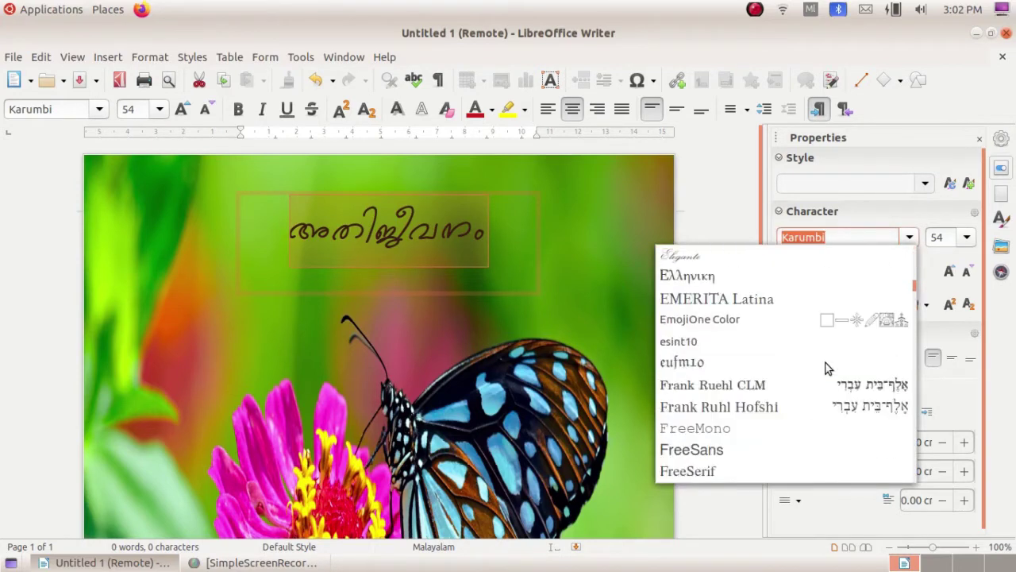
scroll(826, 366, down, 20)
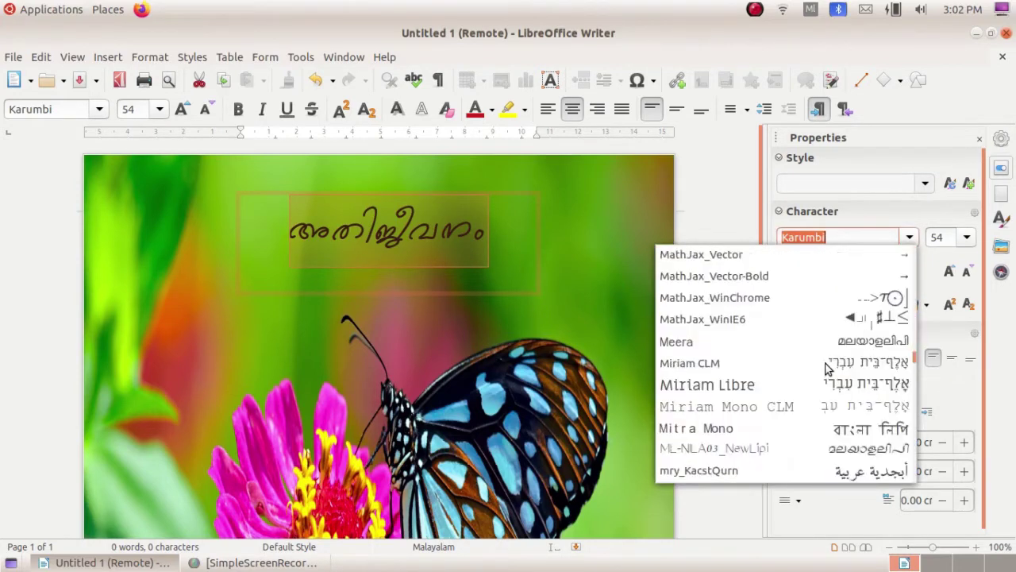
scroll(825, 367, up, 9)
scroll(818, 389, down, 2)
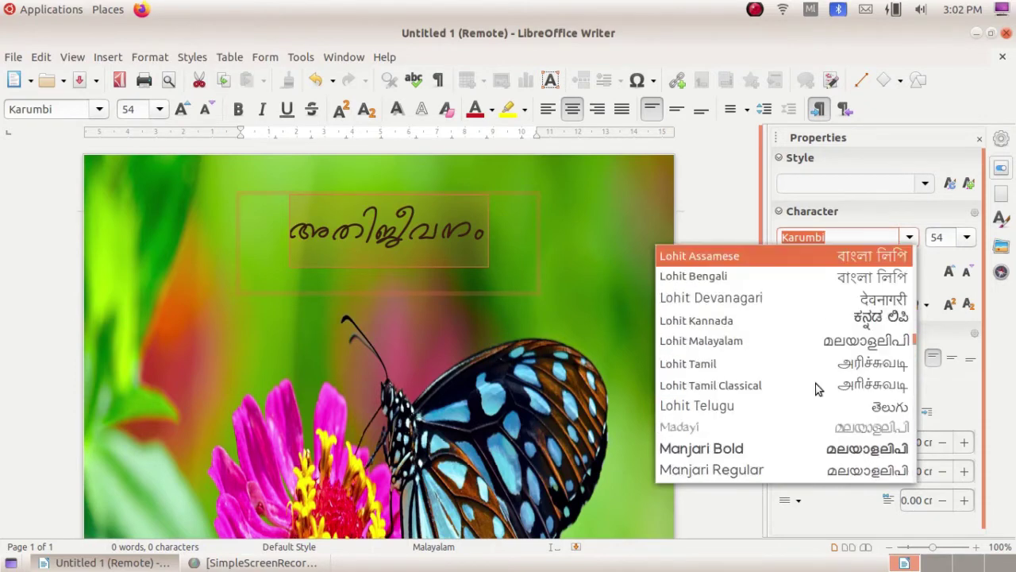
scroll(786, 449, down, 2)
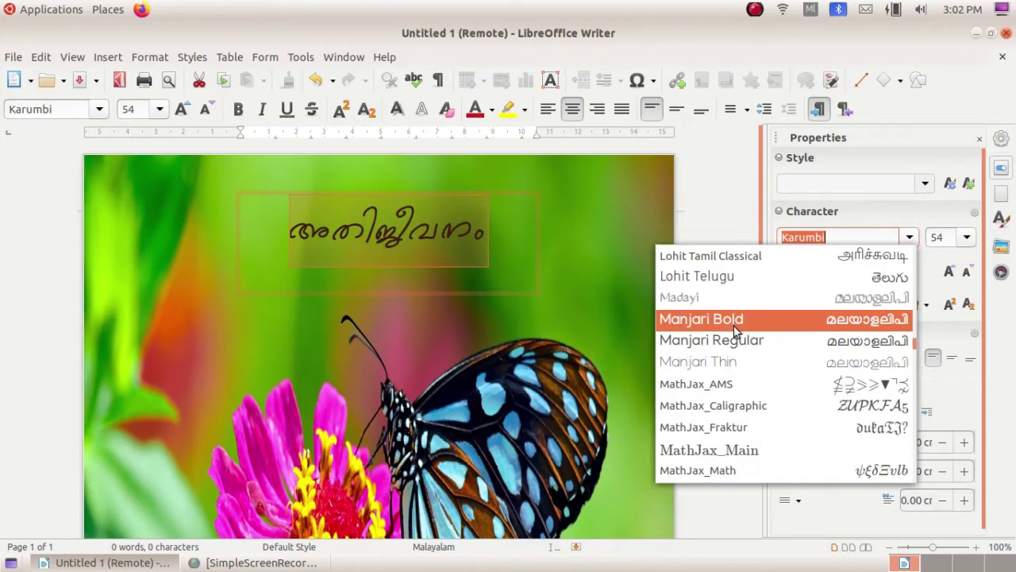
click(773, 319)
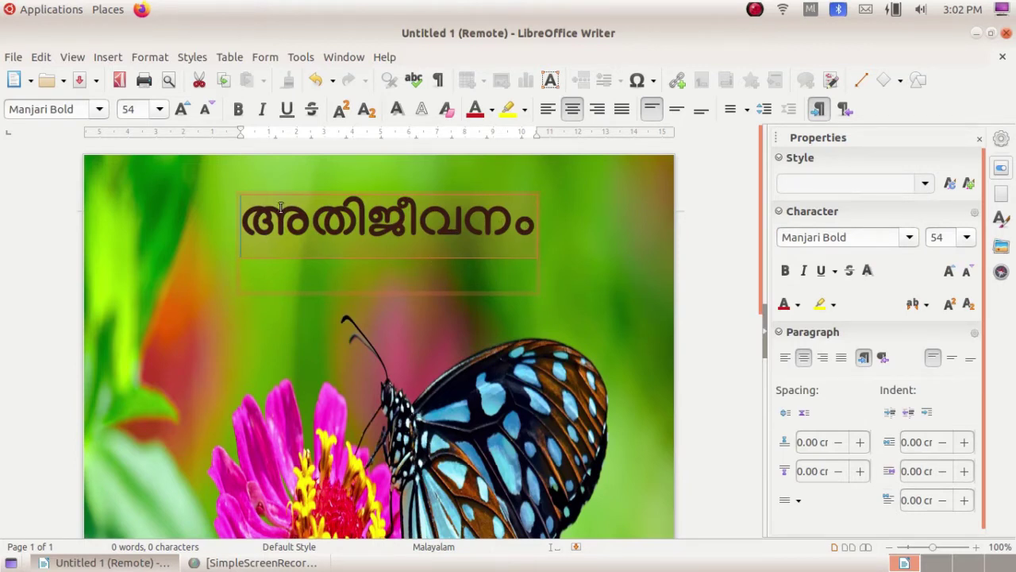
click(582, 246)
click(388, 191)
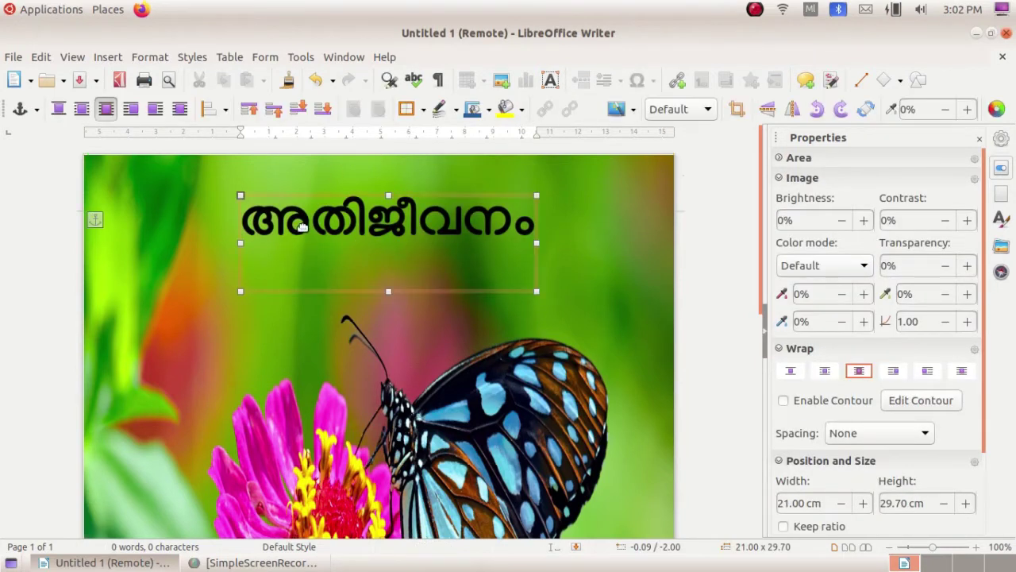
- Select the whole title അതിജീവനം and set its font color to indigo from the standard palette
click(244, 222)
drag(244, 222, 539, 226)
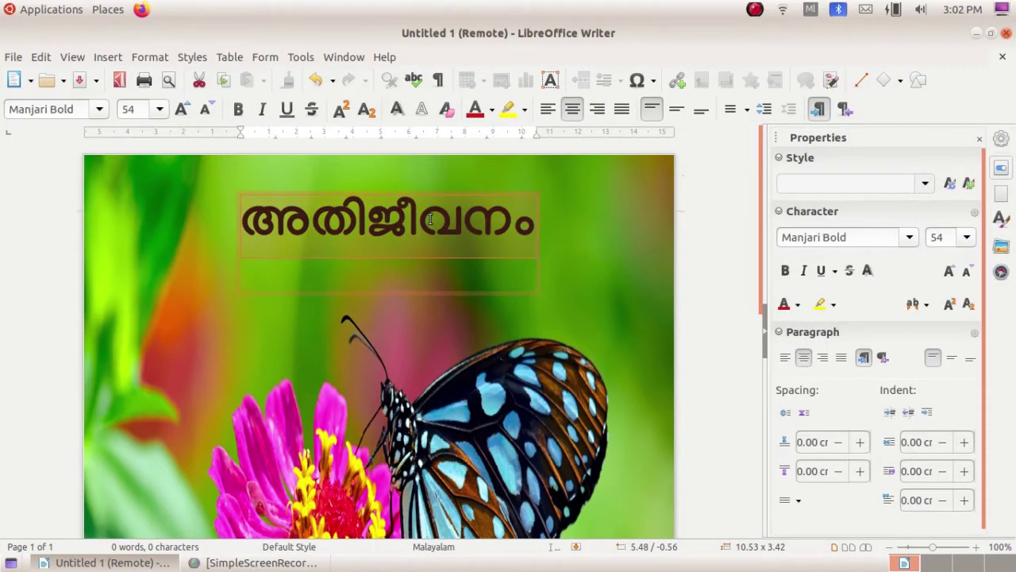
click(798, 310)
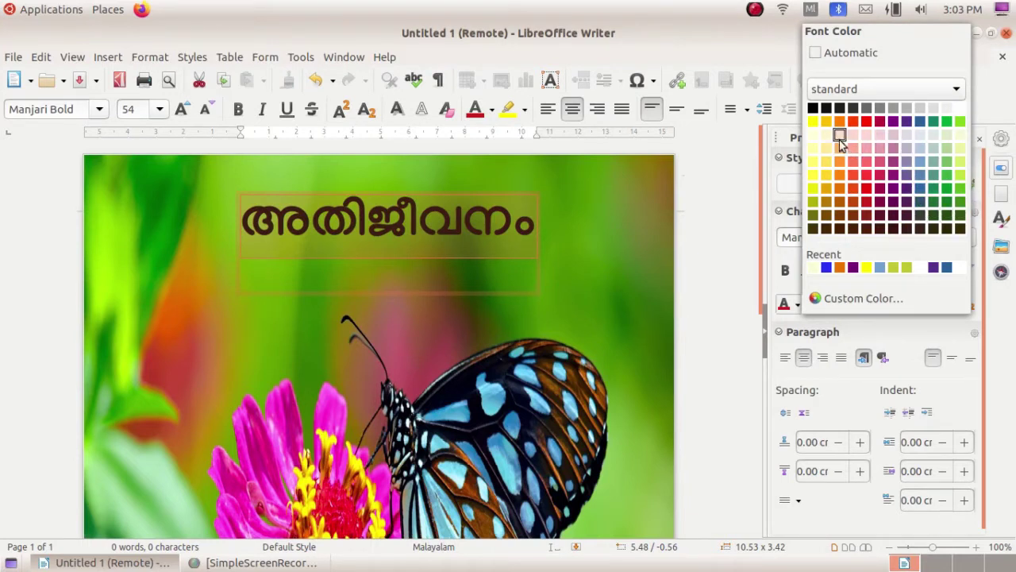
click(905, 122)
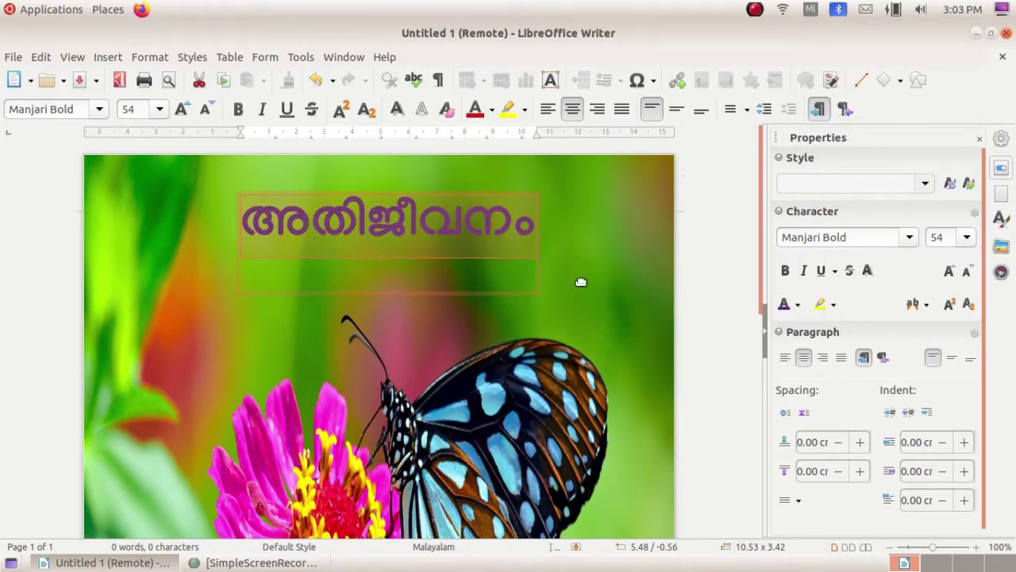
- Try italic on the title, remove it again, and apply a shadow effect to the text instead
click(804, 270)
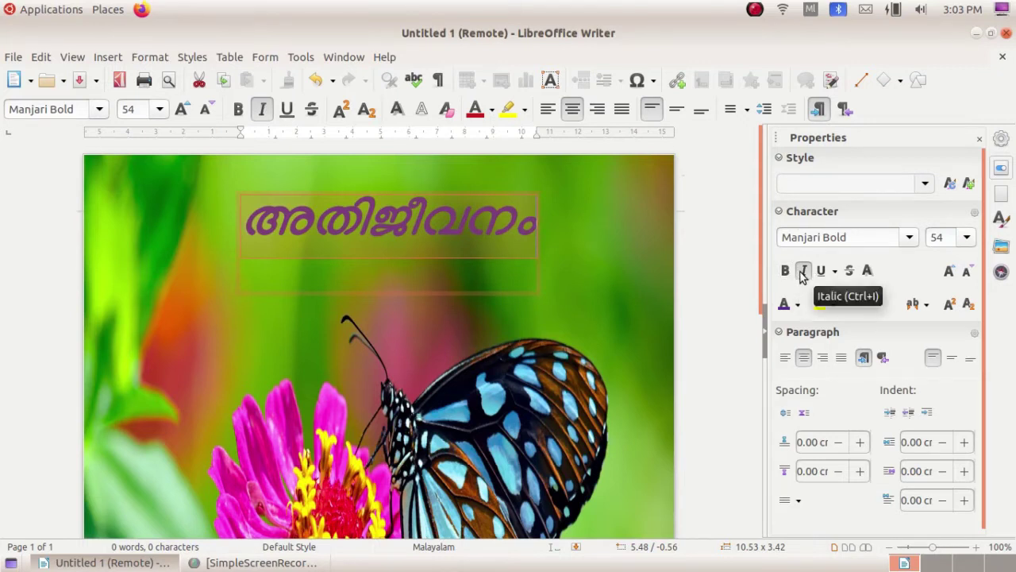
click(804, 271)
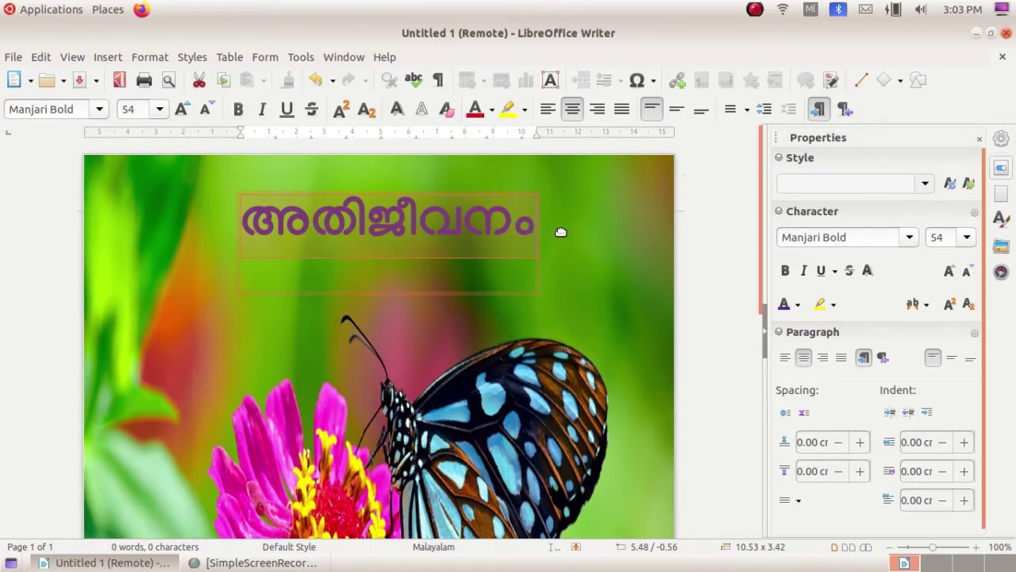
click(868, 271)
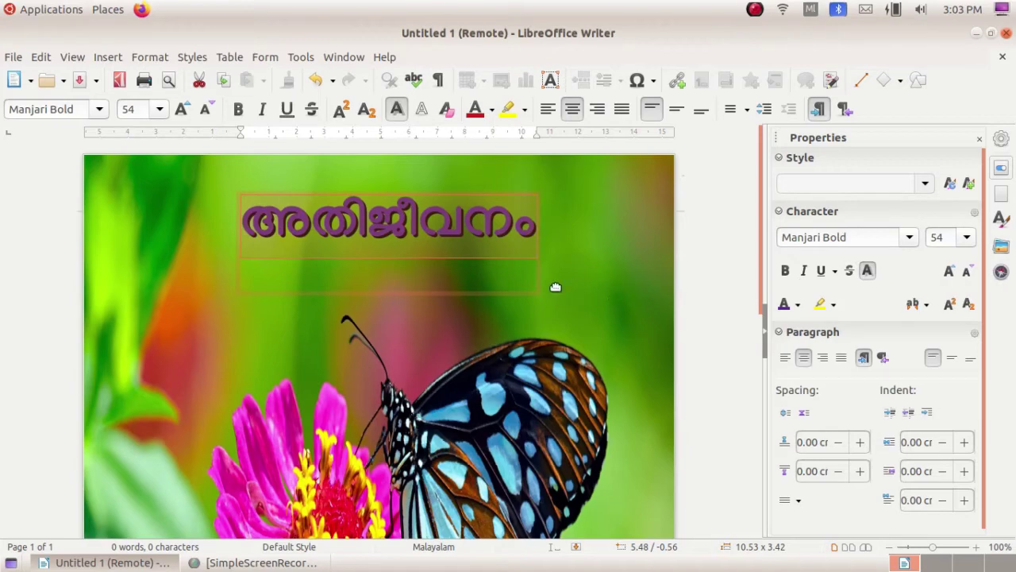
click(715, 276)
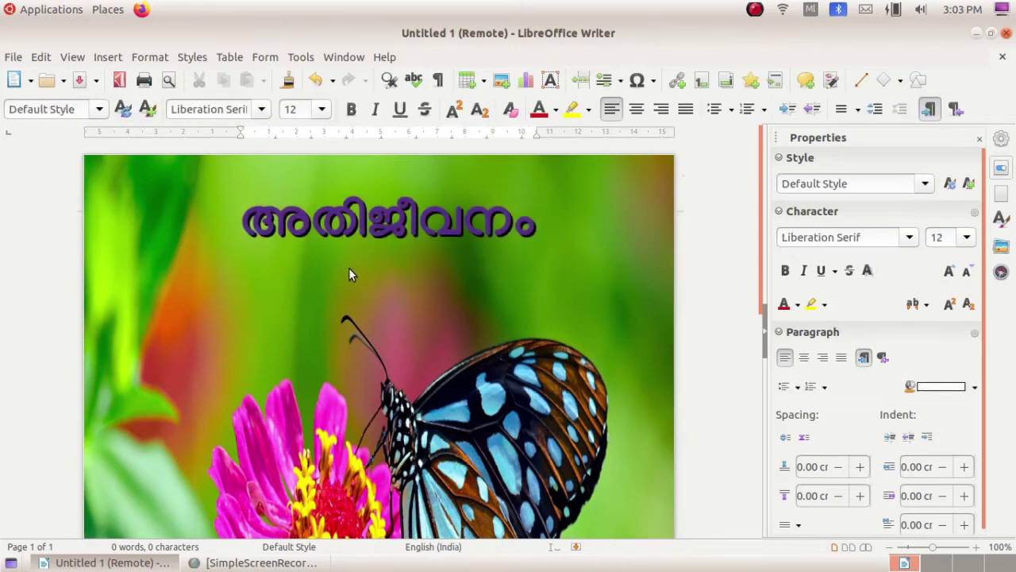
- Review how the styled title sits on the full-page butterfly image, at reduced and at full zoom
scroll(390, 267, down, 1)
scroll(543, 312, up, 1)
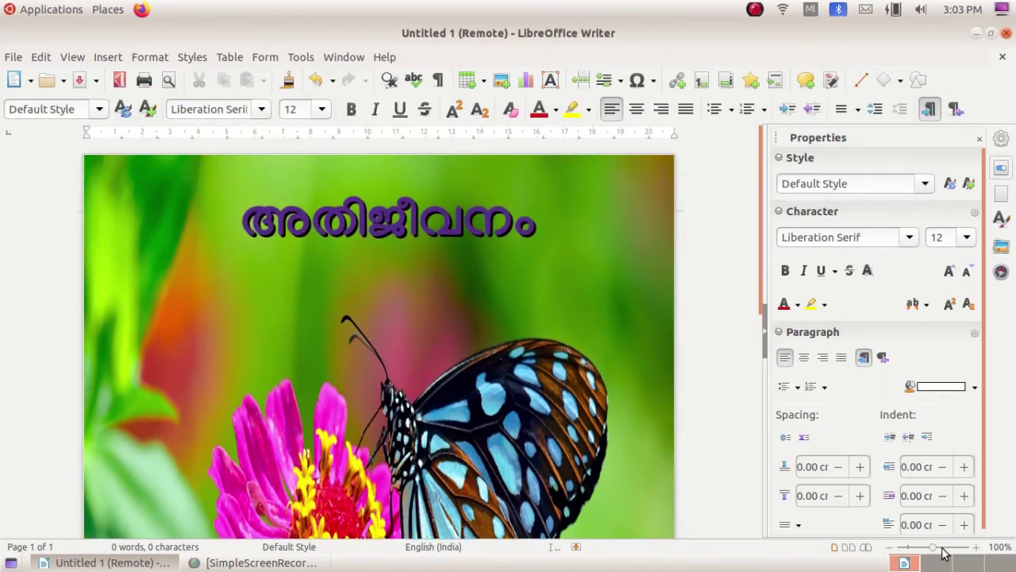
drag(929, 551, 914, 550)
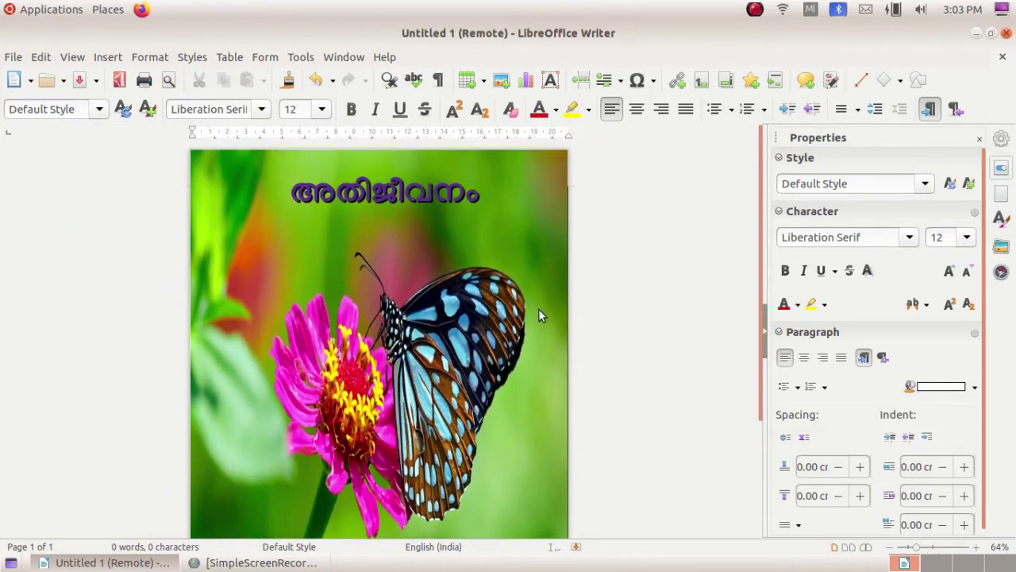
scroll(539, 309, down, 1)
scroll(539, 309, up, 1)
drag(914, 551, 933, 551)
click(536, 366)
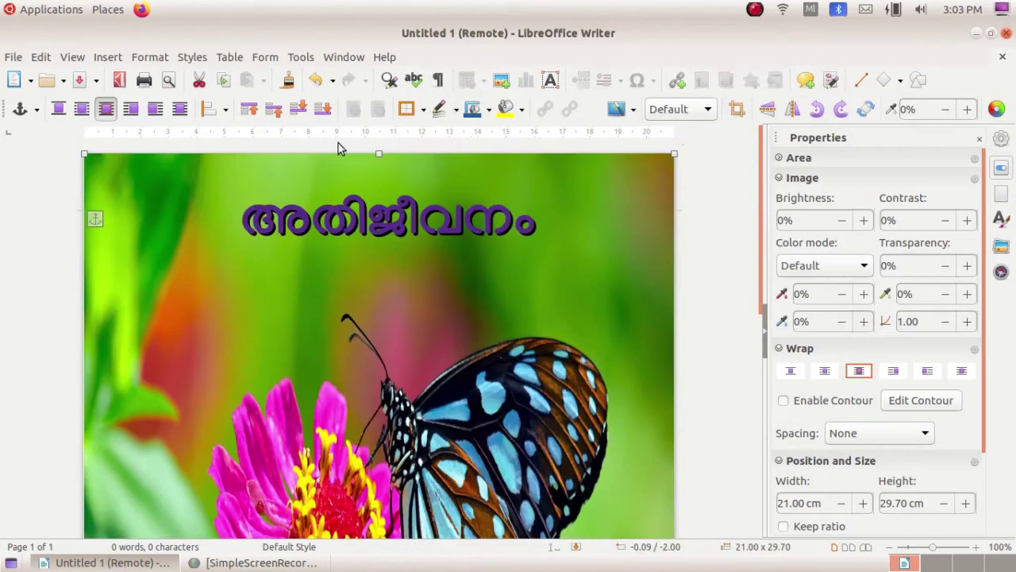
scroll(724, 284, down, 2)
click(724, 284)
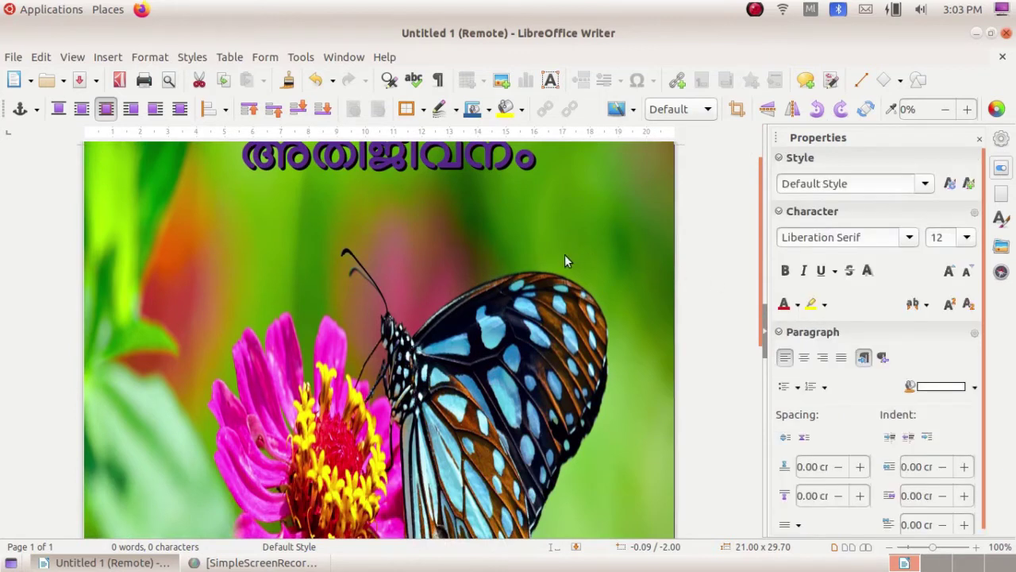
scroll(564, 254, up, 2)
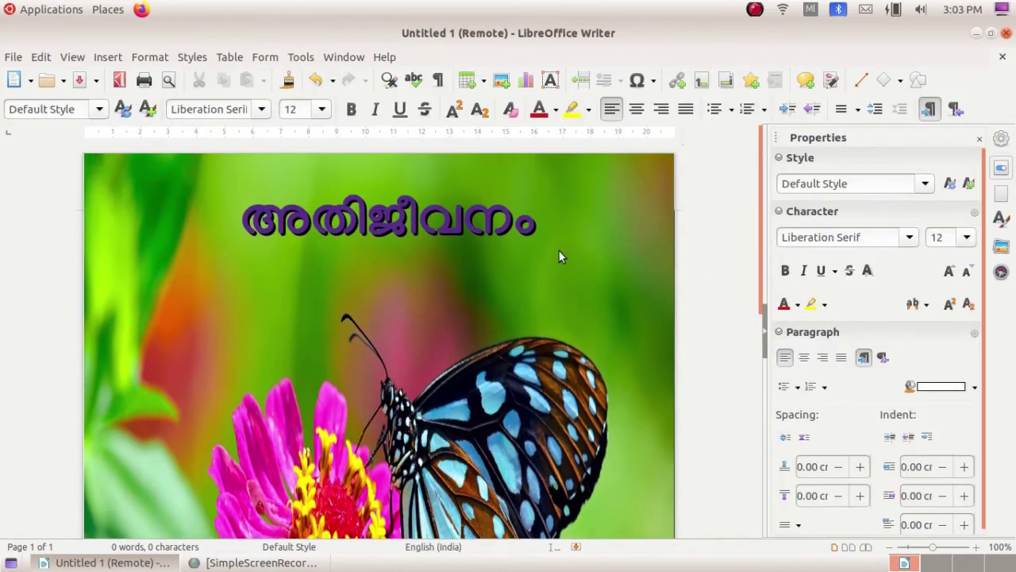
click(550, 80)
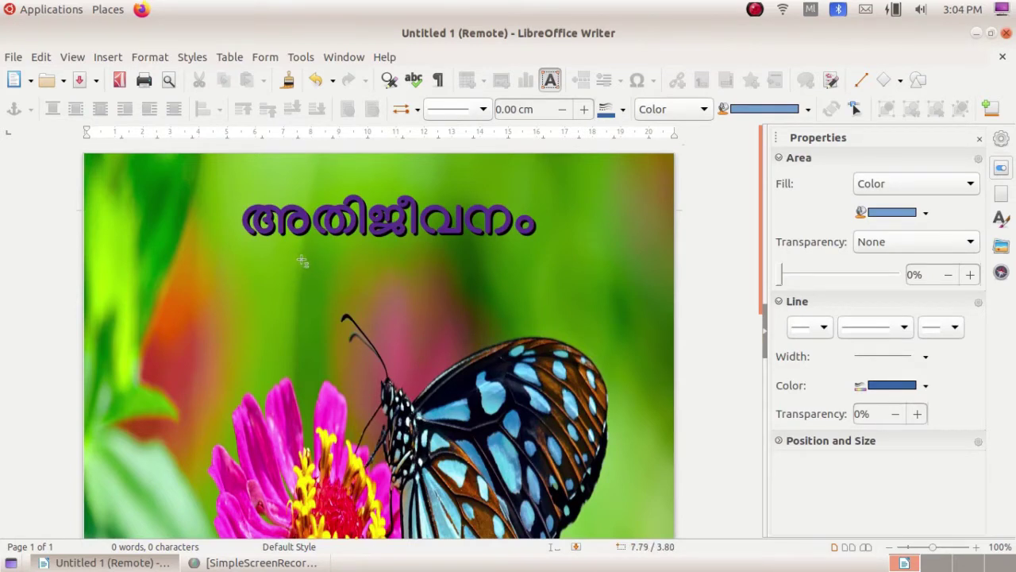
drag(302, 260, 471, 304)
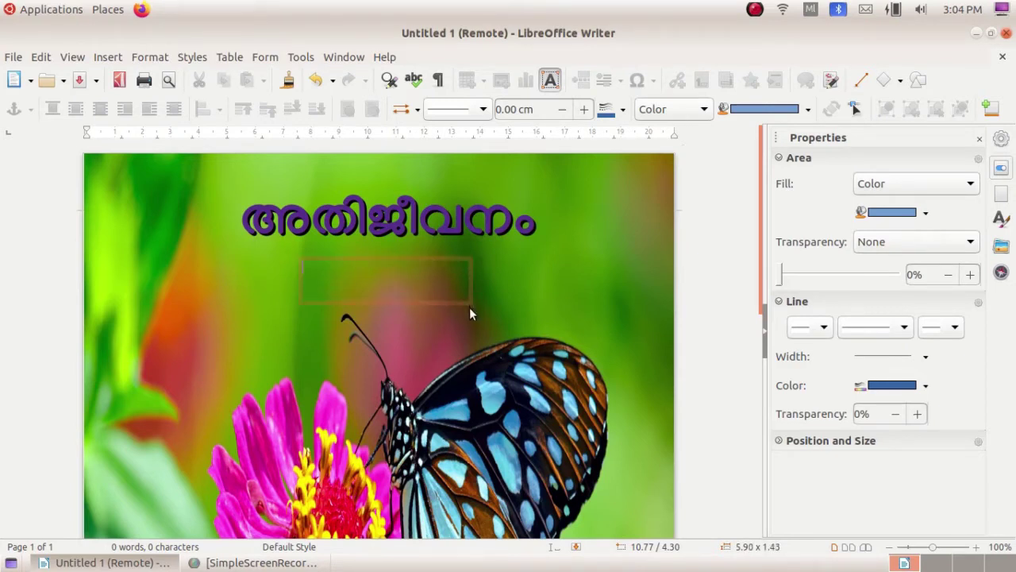
click(635, 290)
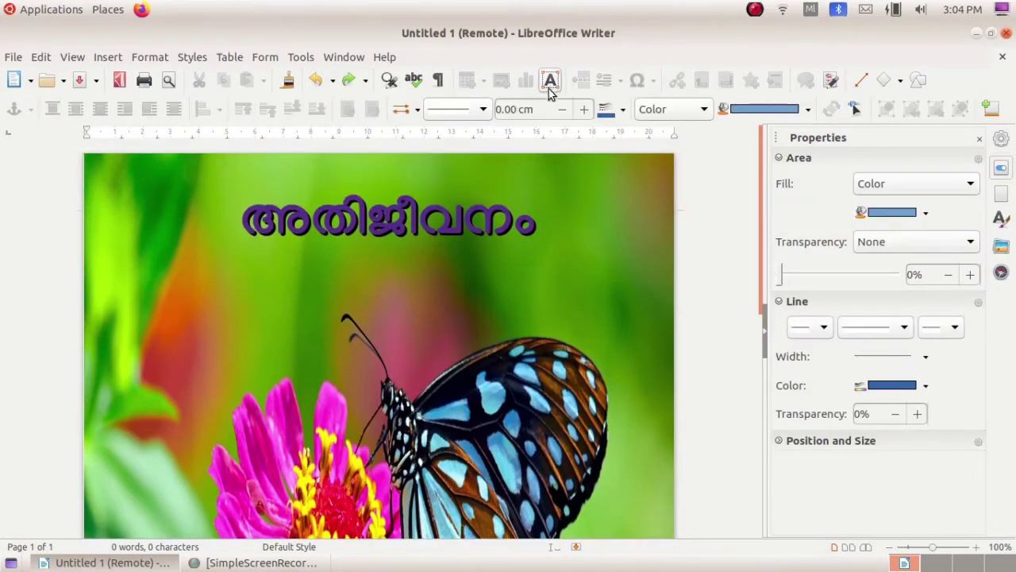
- Add a text box just below the title and enter the subtitle ഇ മാഗസിൻ in it
click(550, 80)
drag(293, 256, 474, 296)
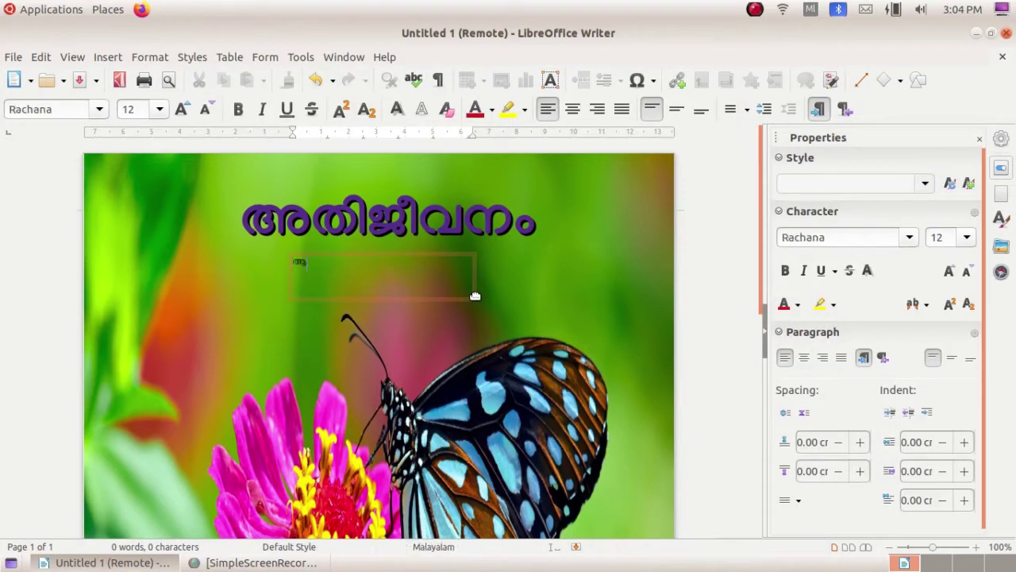
key(BackSpace)
- Center the subtitle ഇ മാഗസിൻ in its text box and format it as 28 pt bold
drag(362, 260, 286, 266)
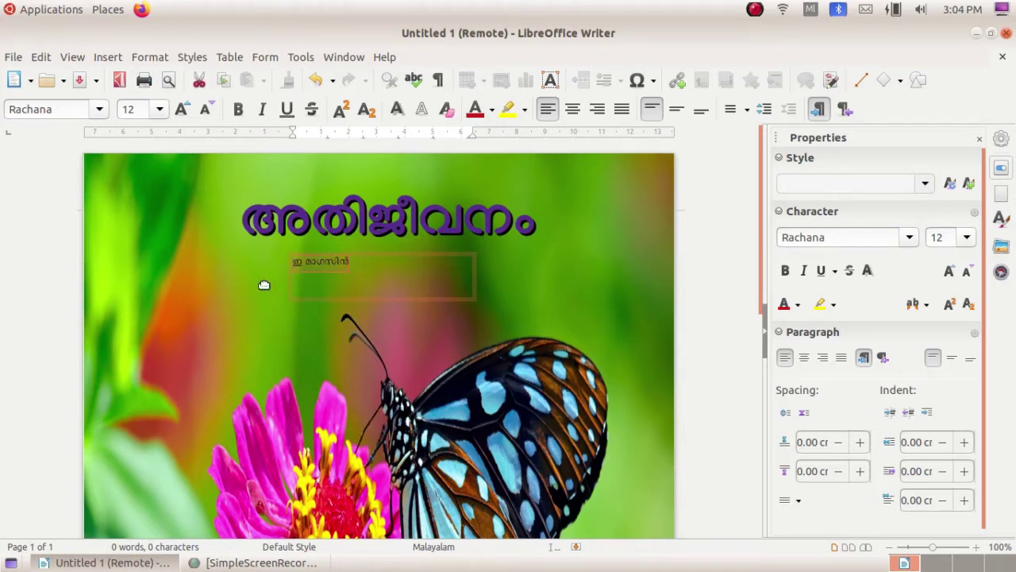
click(574, 110)
click(159, 110)
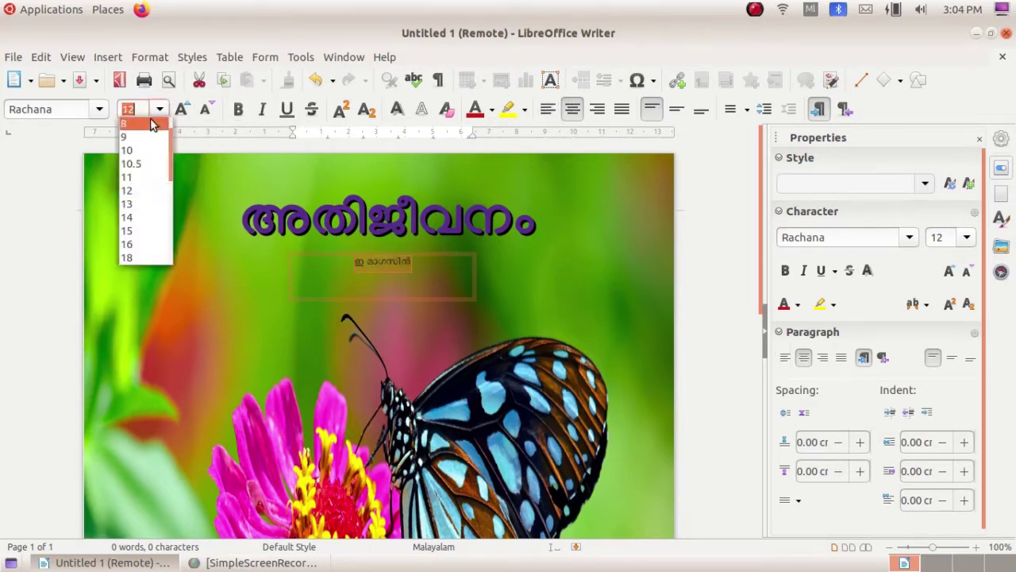
scroll(127, 217, down, 1)
click(128, 244)
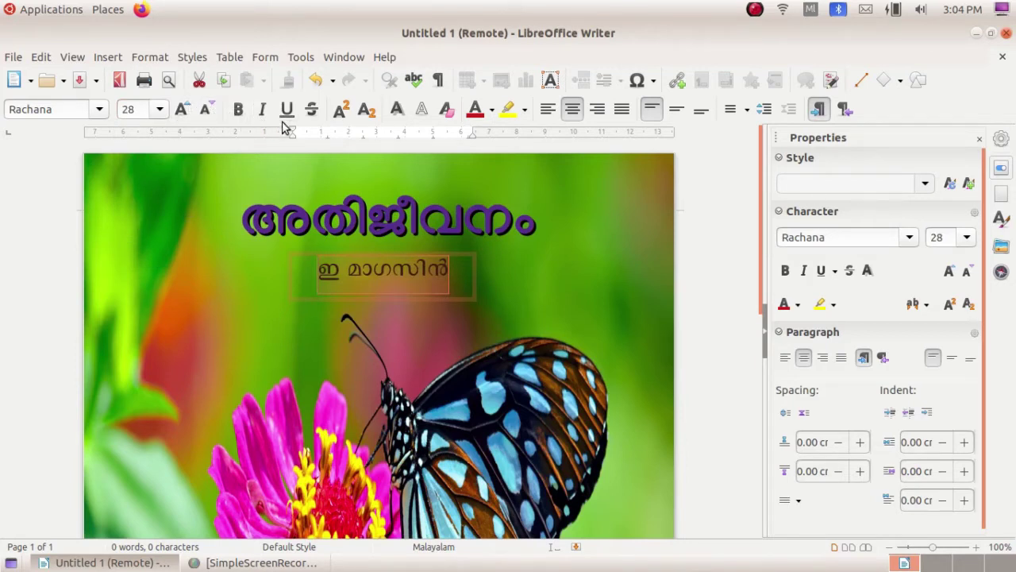
click(241, 110)
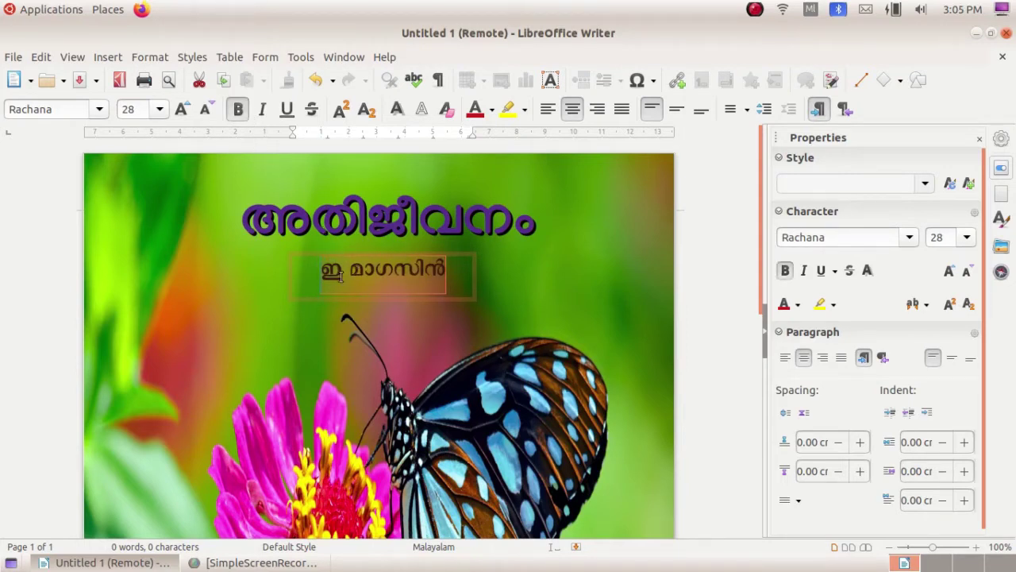
- Set the subtitle's font color to purple, trying blue as an alternative before settling on purple
click(797, 306)
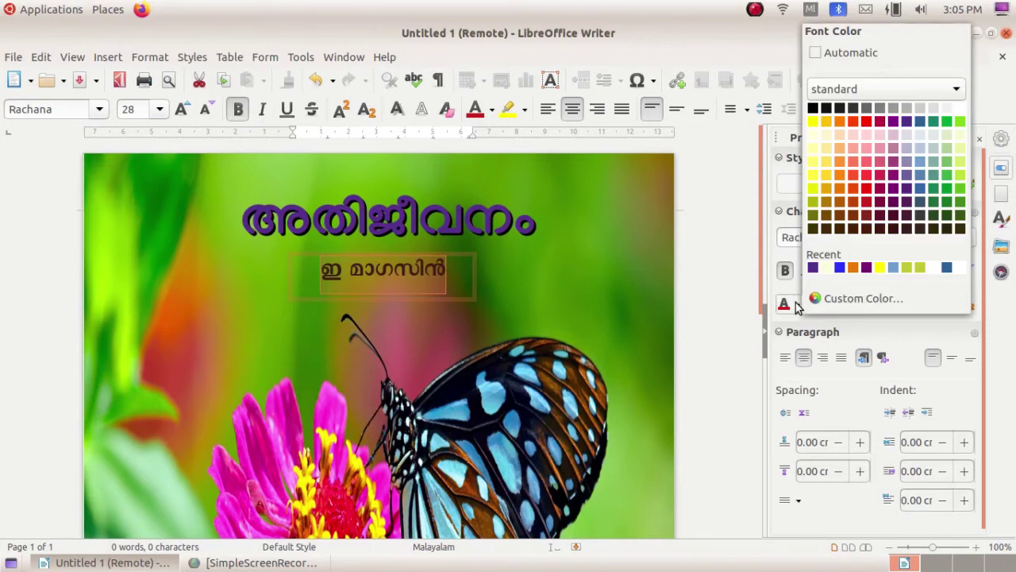
click(897, 122)
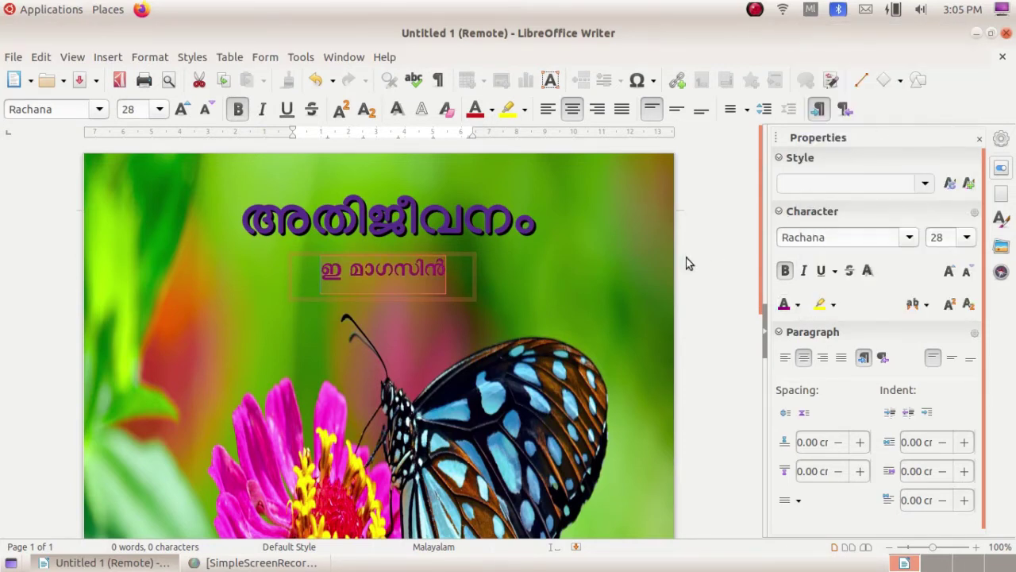
click(797, 304)
click(919, 133)
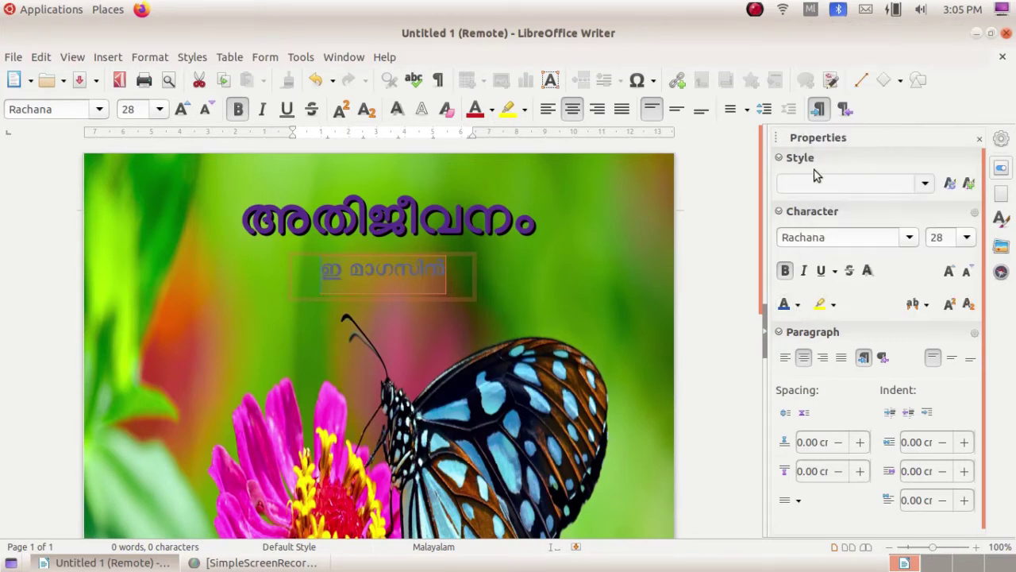
click(797, 304)
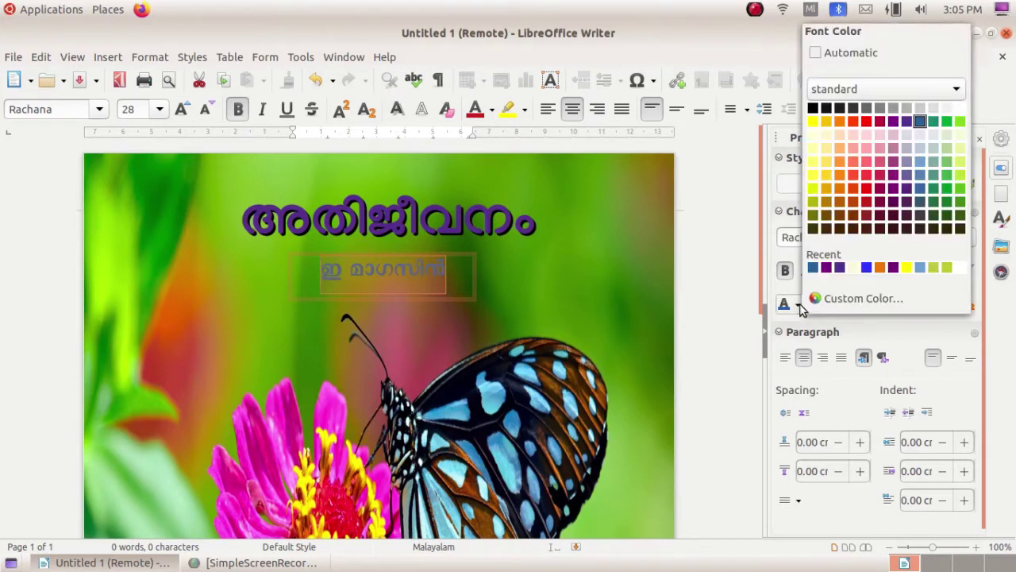
click(892, 120)
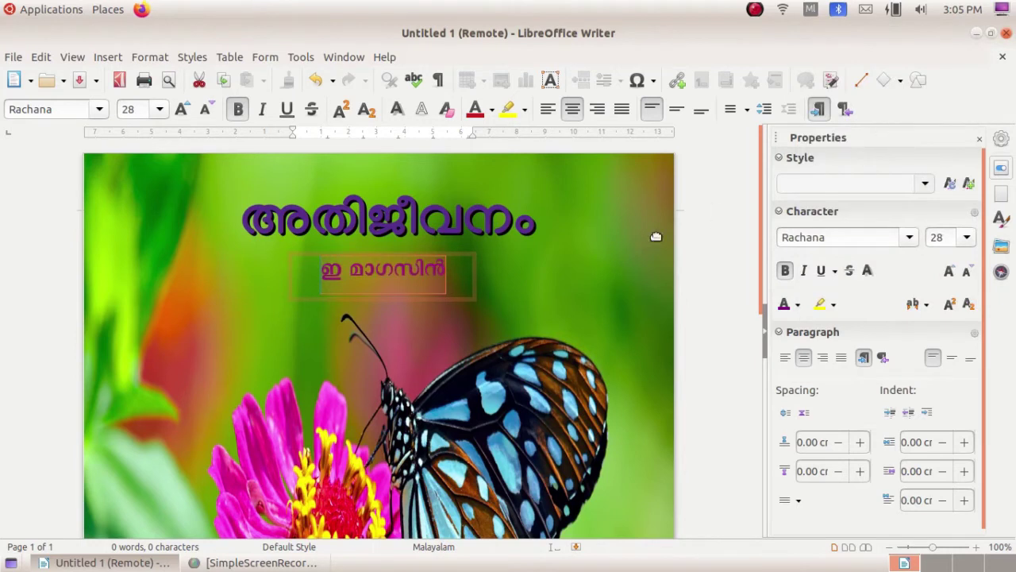
click(690, 320)
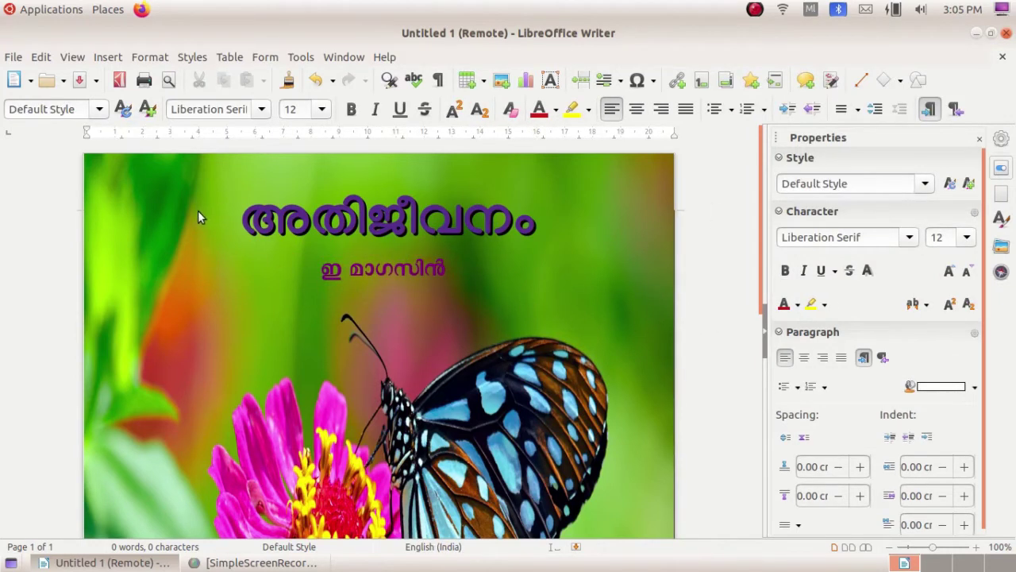
- Add a small text box in the cover's upper-right corner and enter the issue label ലക്കം 2 in it
scroll(150, 213, down, 7)
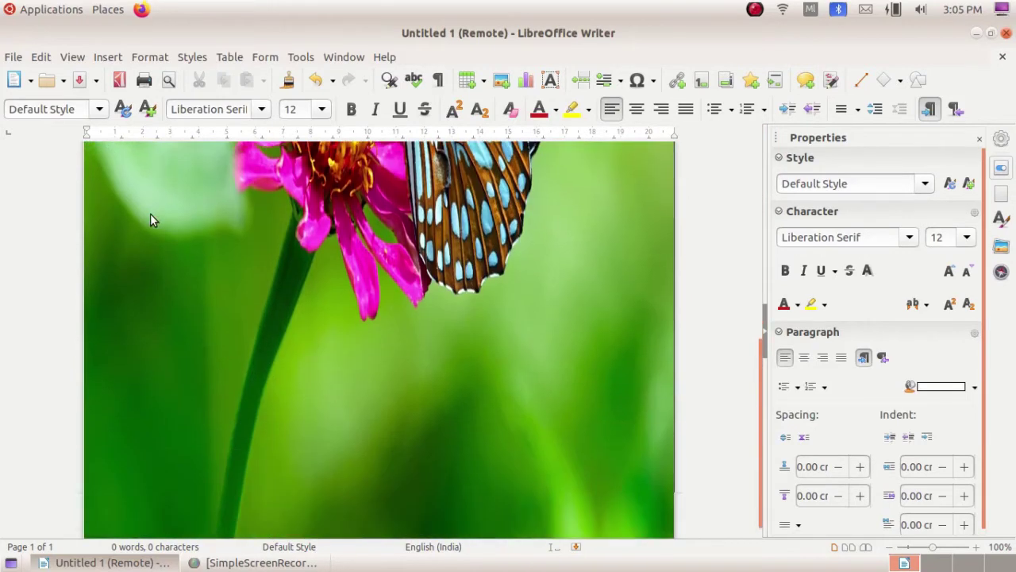
scroll(154, 217, up, 8)
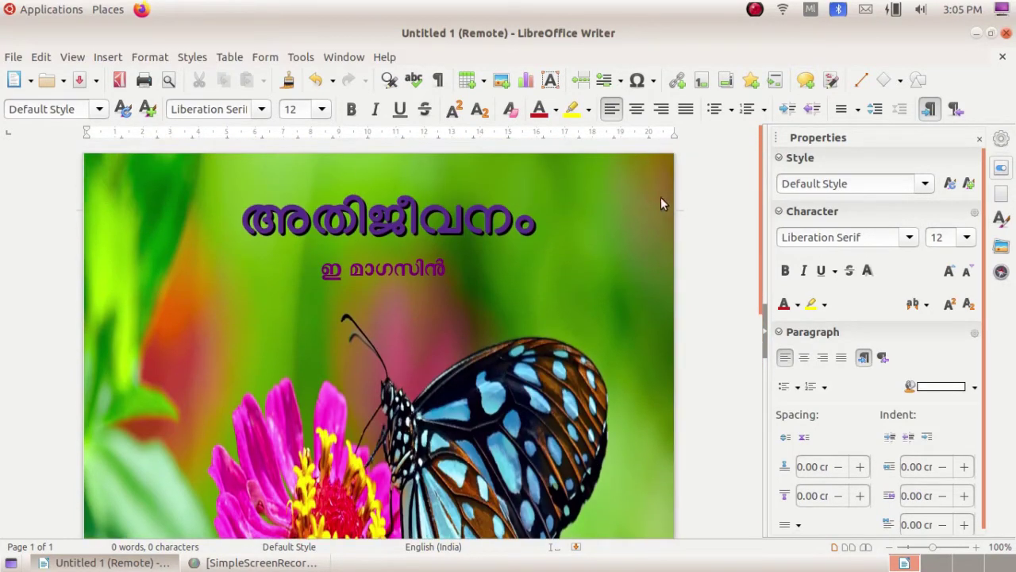
click(551, 79)
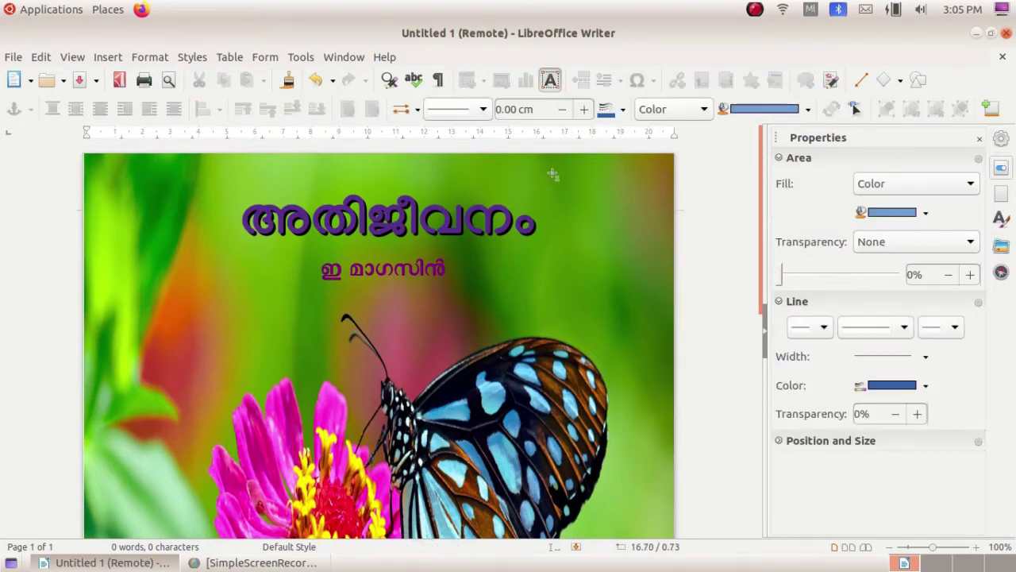
drag(554, 176, 653, 206)
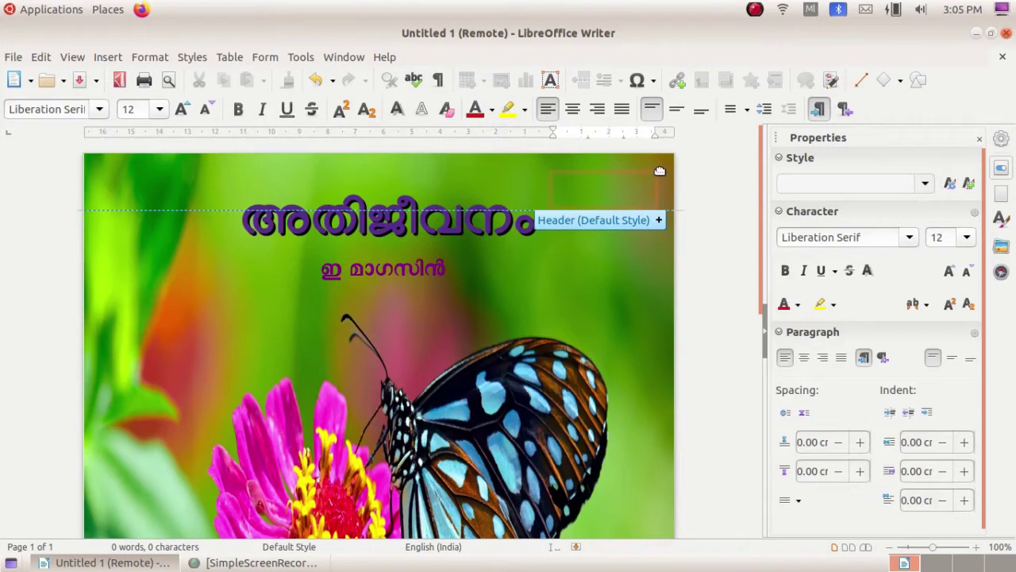
key(super+space)
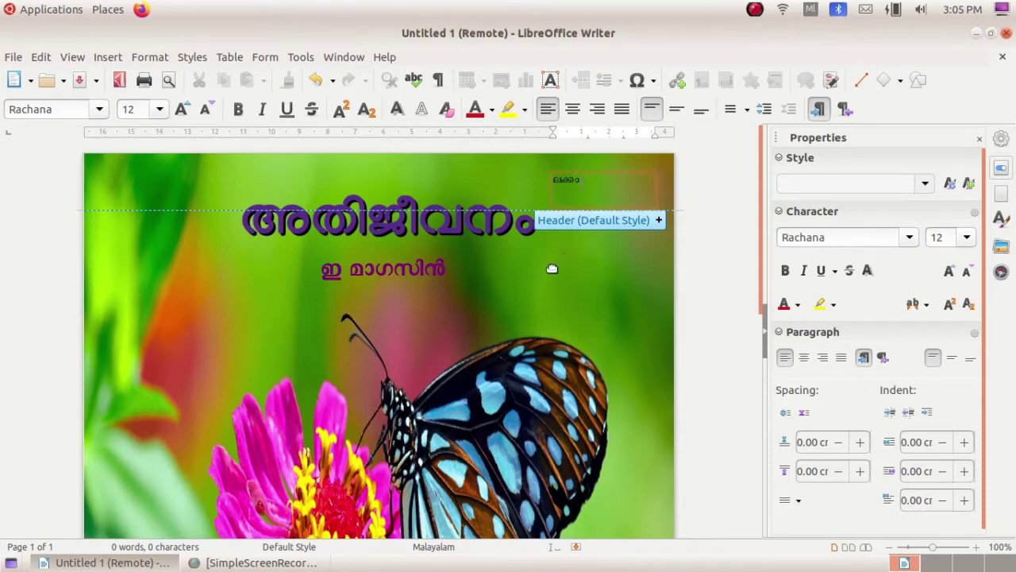
click(811, 12)
click(816, 23)
text(2)
click(811, 10)
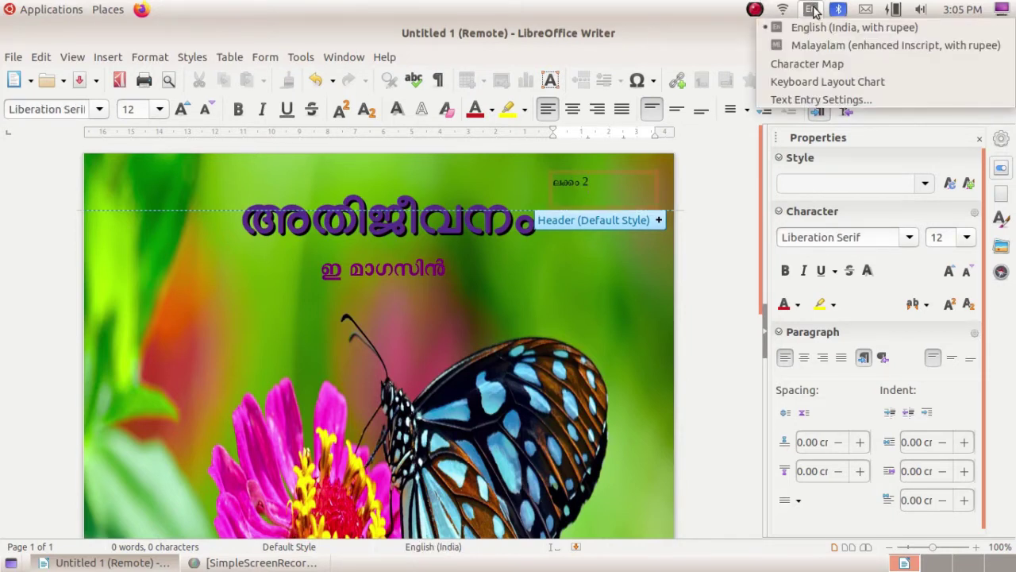
click(813, 45)
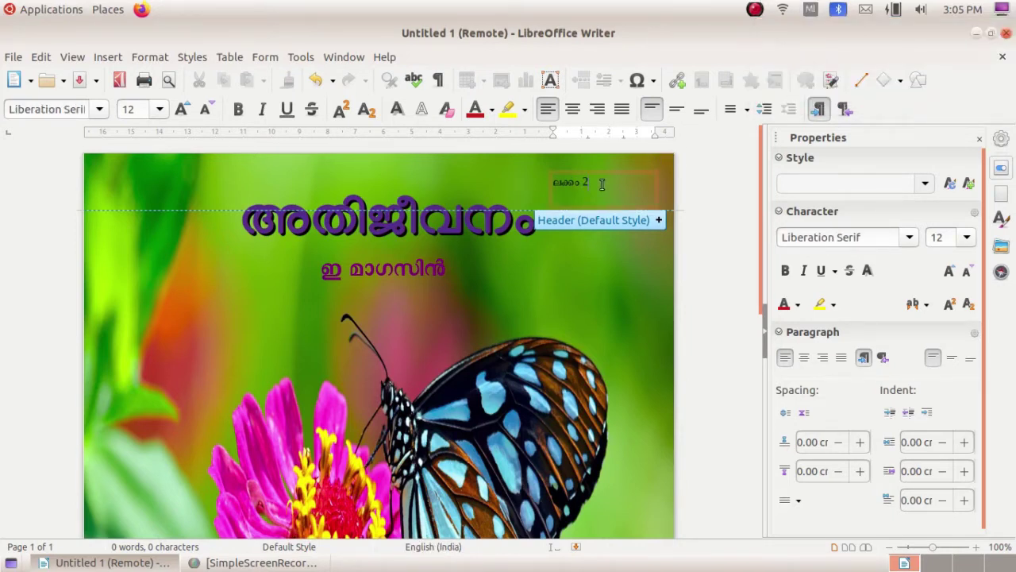
- Center the issue label ലക്കം 2 in its text box and format it as 16 pt bold
key(ctrl+a)
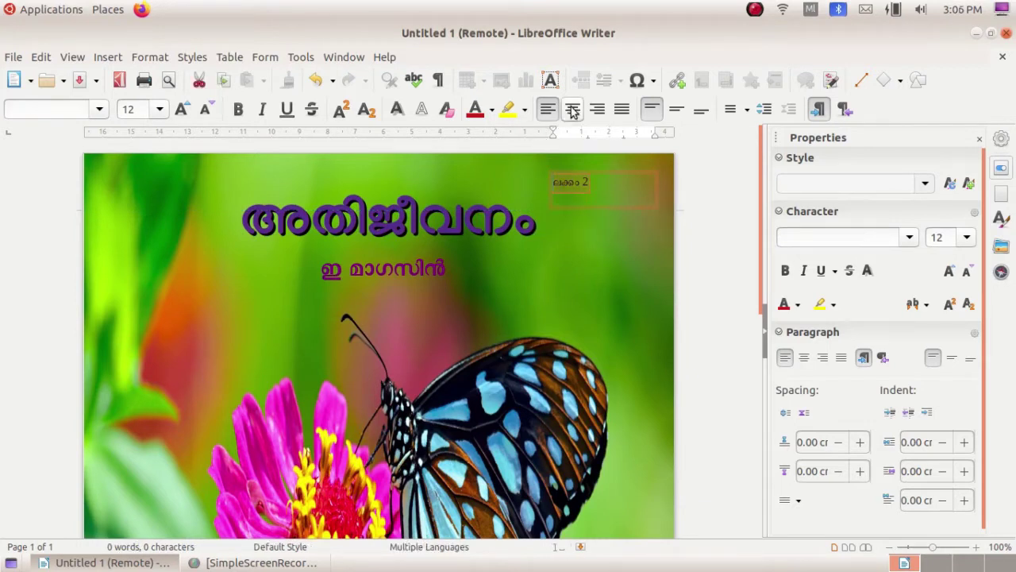
click(621, 111)
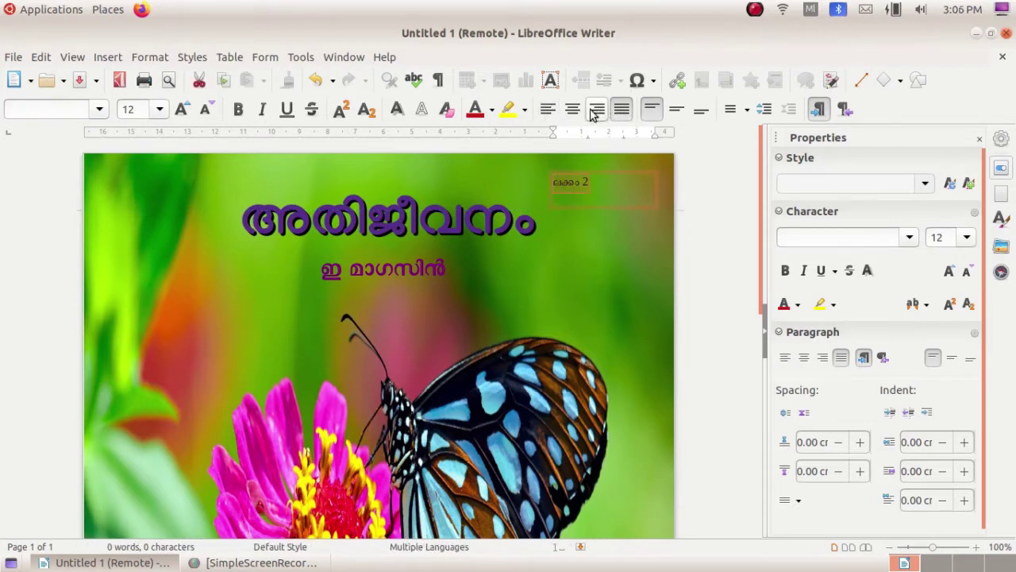
click(573, 111)
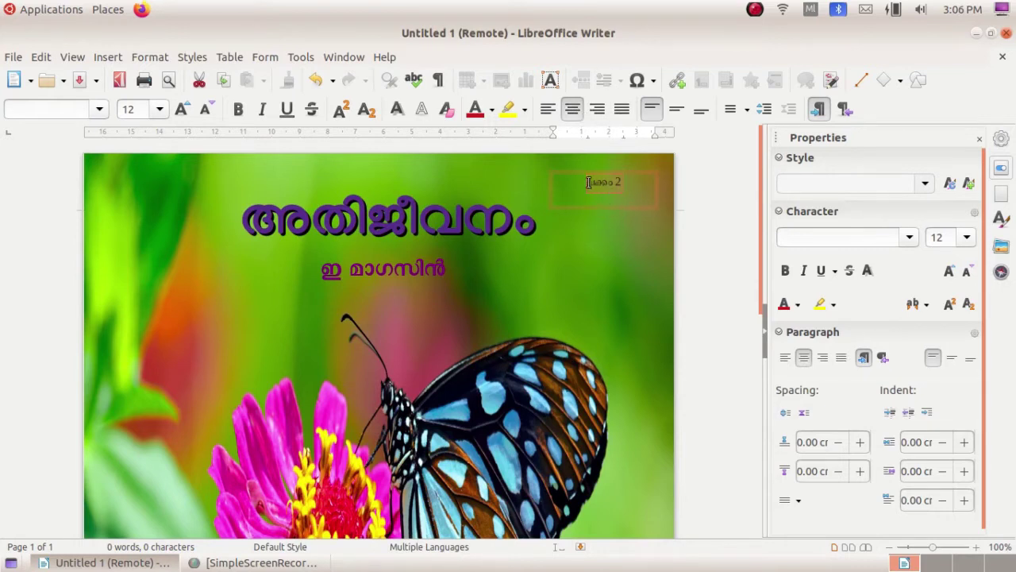
click(239, 111)
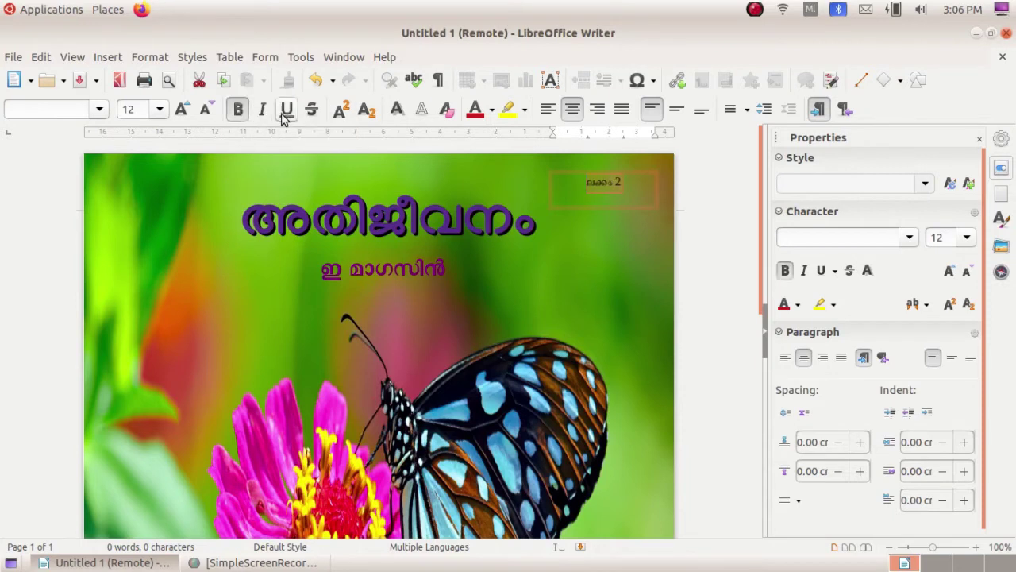
click(160, 109)
click(134, 244)
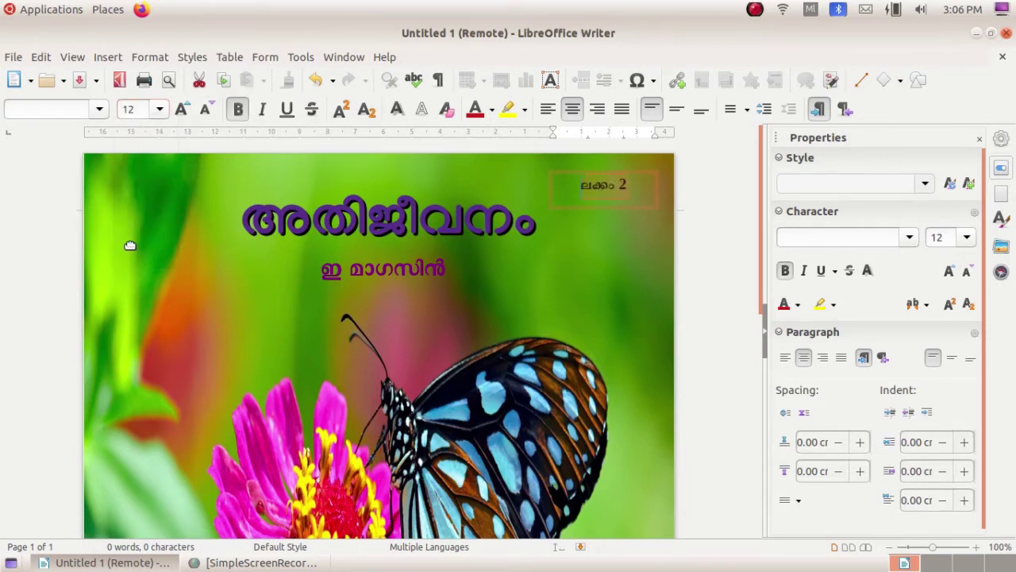
click(159, 108)
click(131, 244)
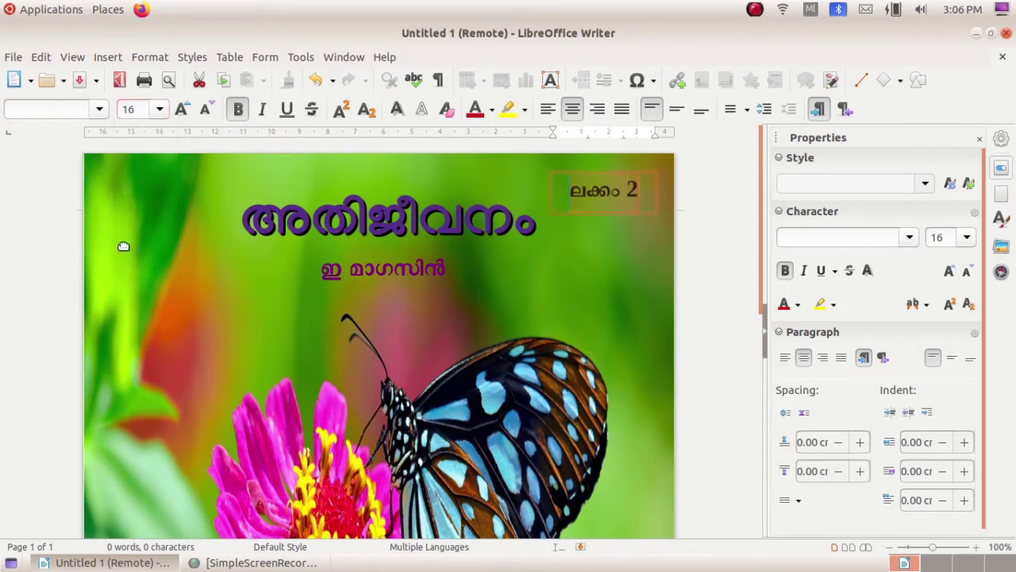
- Set the font color of the issue label ലക്കം 2 to purple and leave the text box
click(797, 304)
click(893, 121)
click(690, 225)
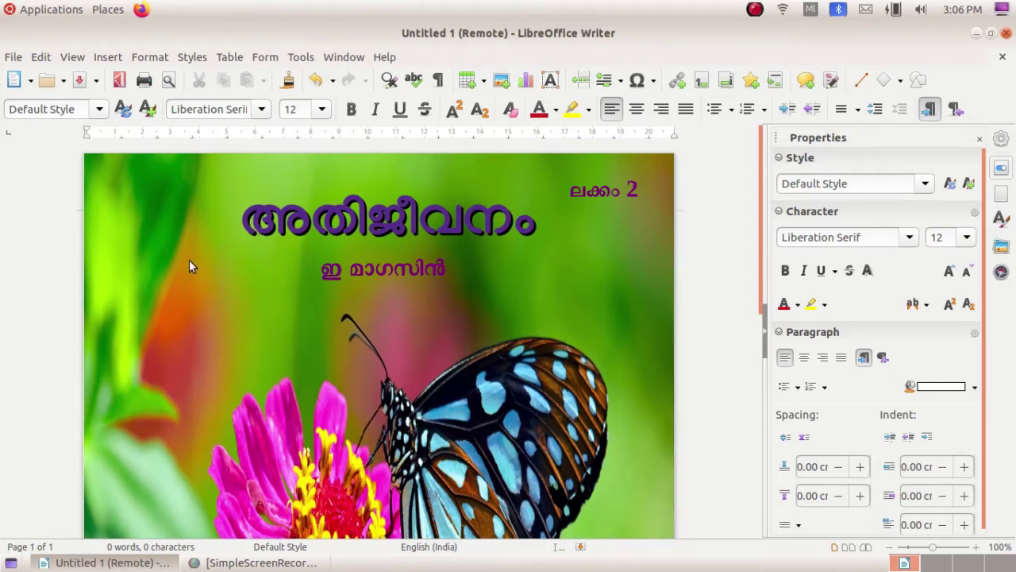
- Examine the whole cover from top to bottom at reduced zoom, checking the text placement and the free area around the flower stem
scroll(192, 262, down, 1)
scroll(193, 254, down, 10)
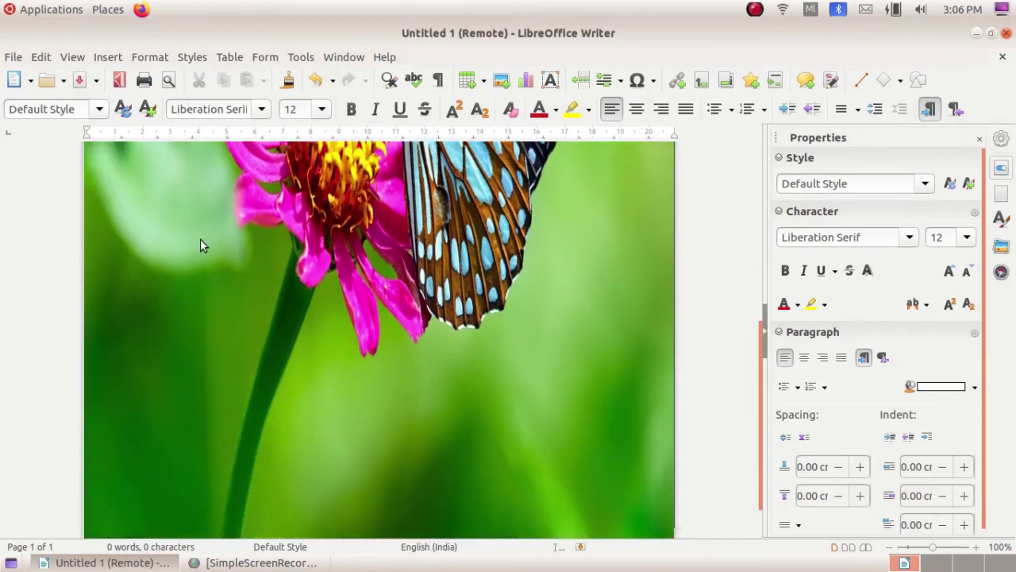
scroll(203, 243, up, 10)
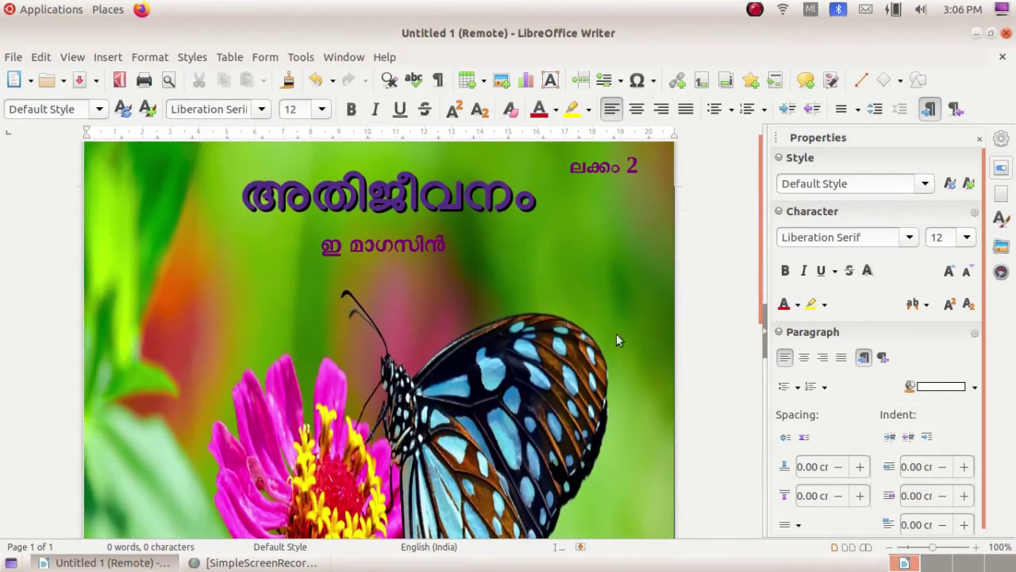
scroll(935, 552, down, 1)
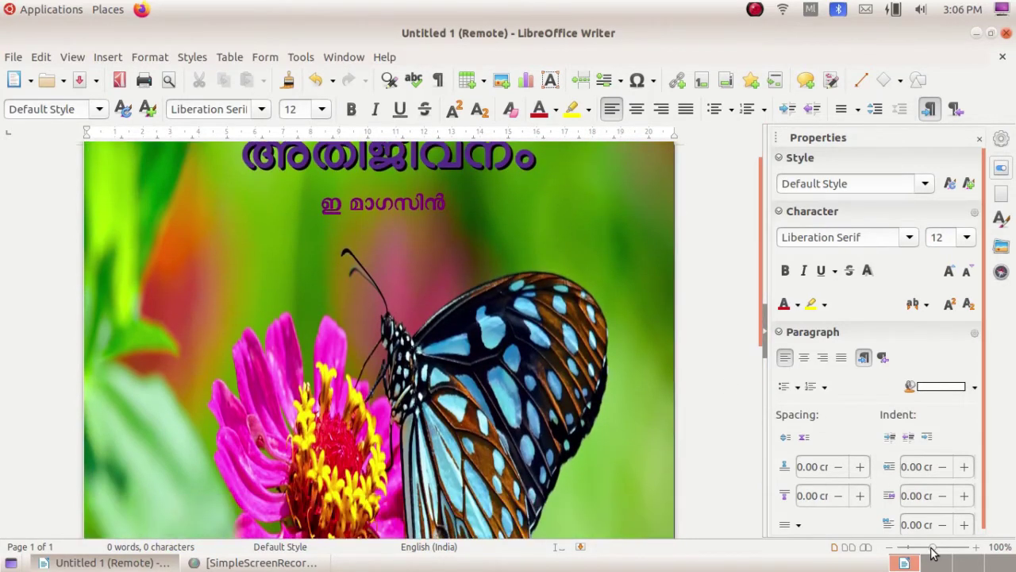
drag(934, 553, 919, 551)
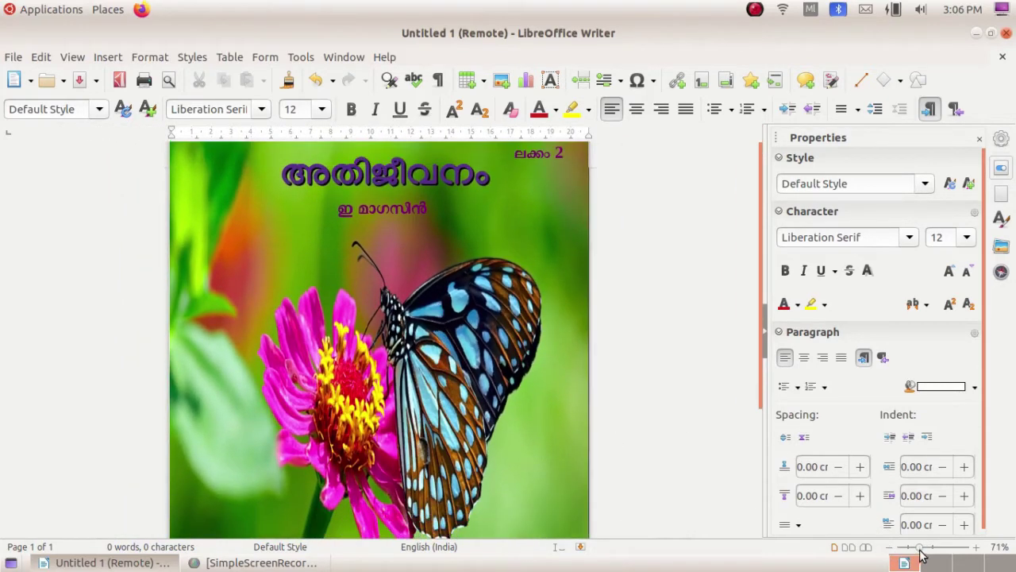
drag(919, 552, 913, 551)
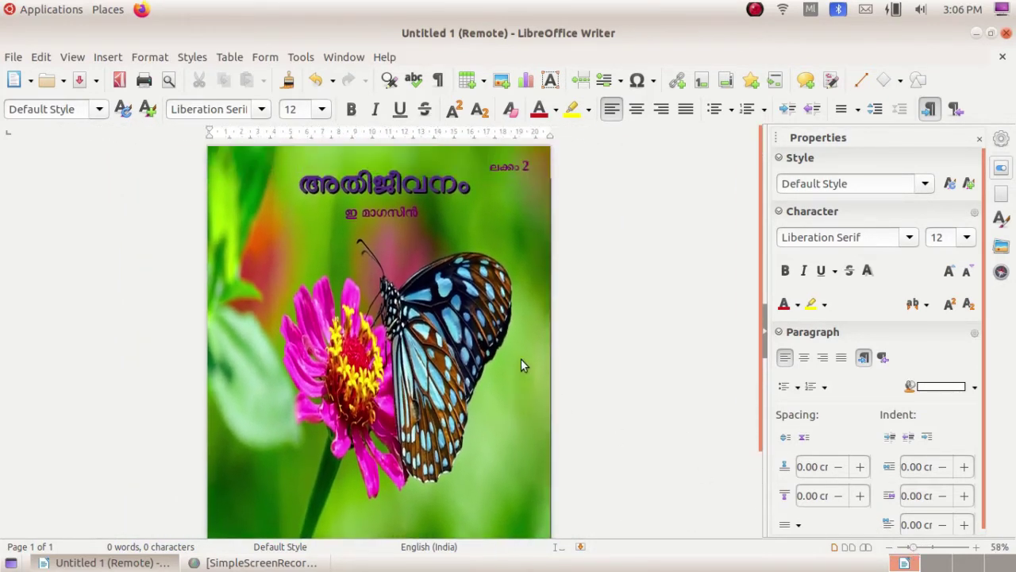
scroll(379, 274, down, 3)
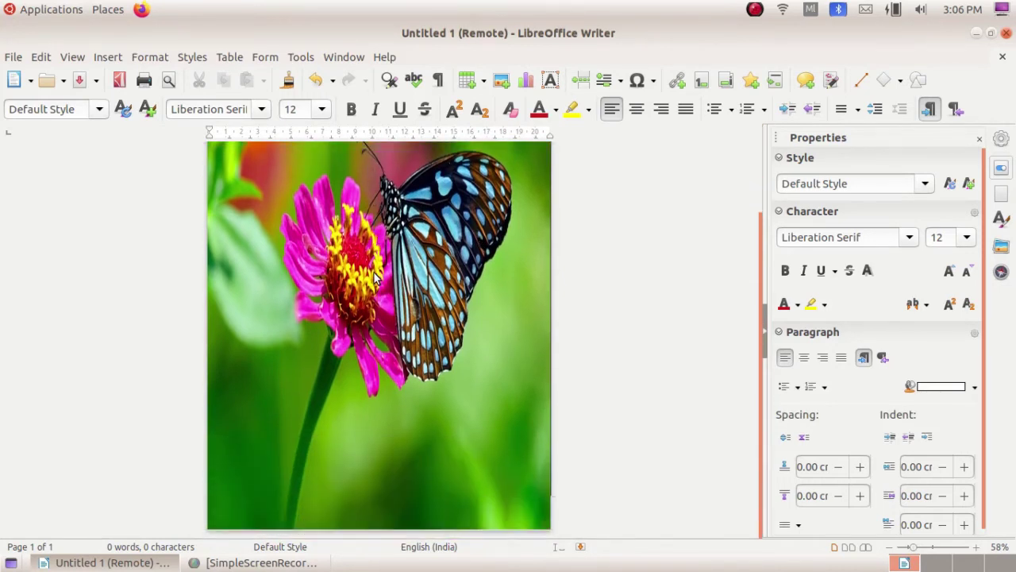
scroll(375, 309, up, 5)
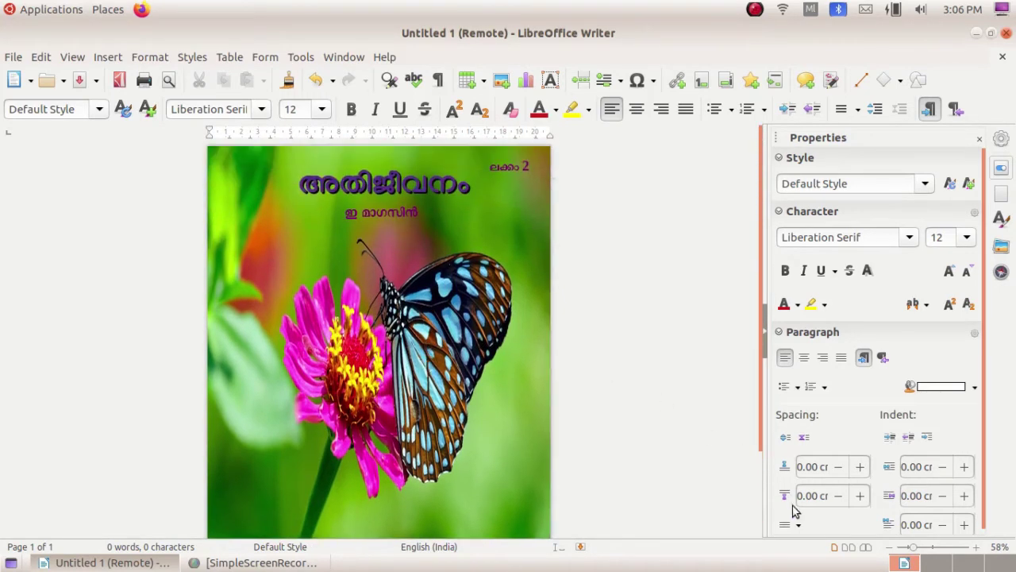
drag(913, 551, 916, 551)
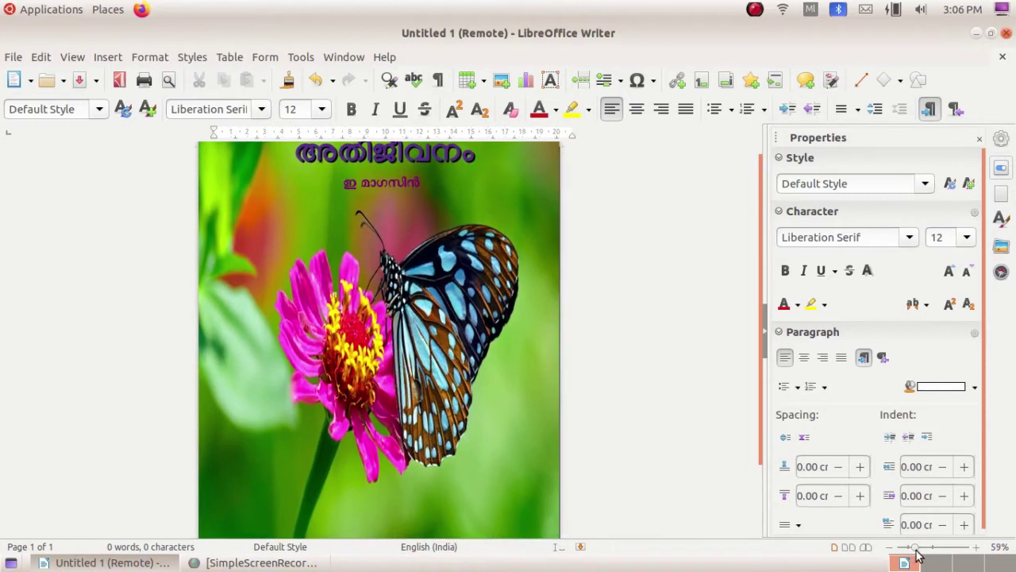
scroll(307, 379, down, 5)
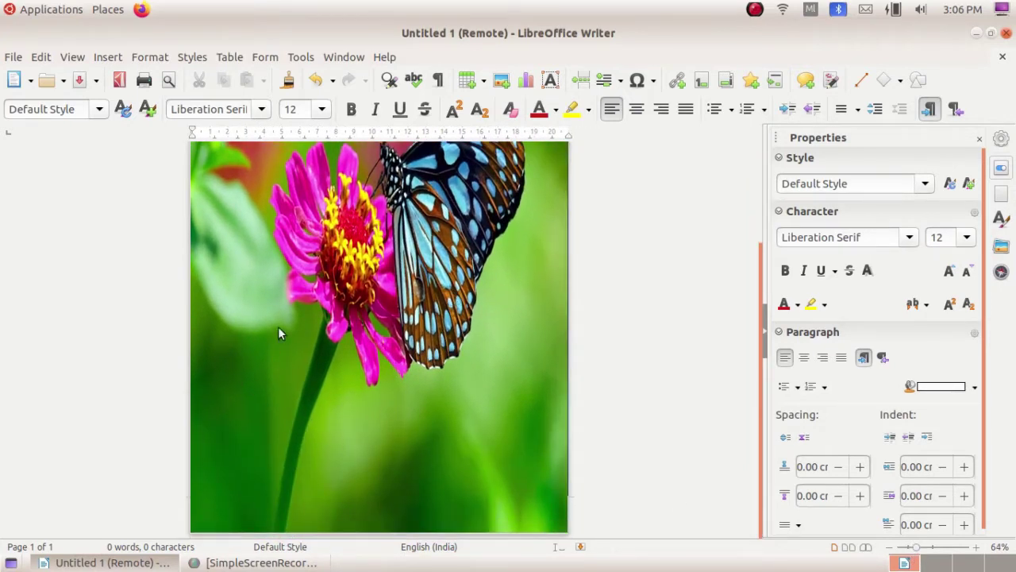
scroll(373, 379, up, 5)
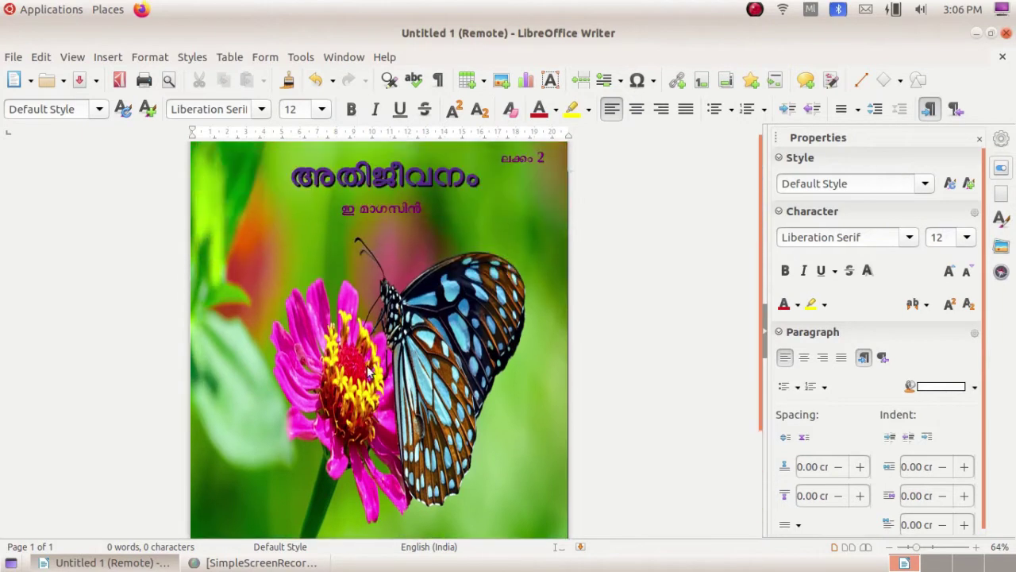
scroll(361, 300, down, 2)
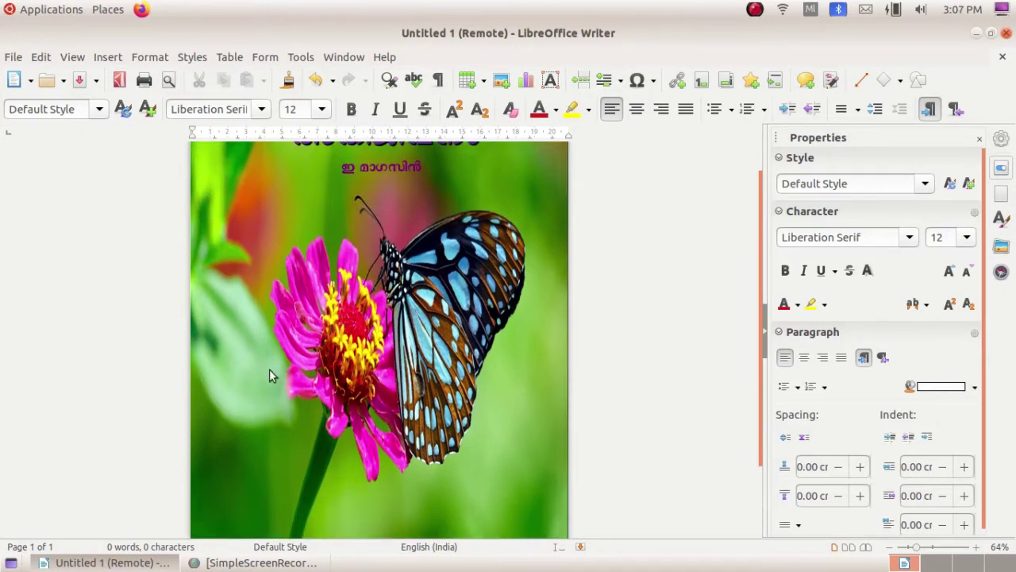
scroll(335, 413, down, 2)
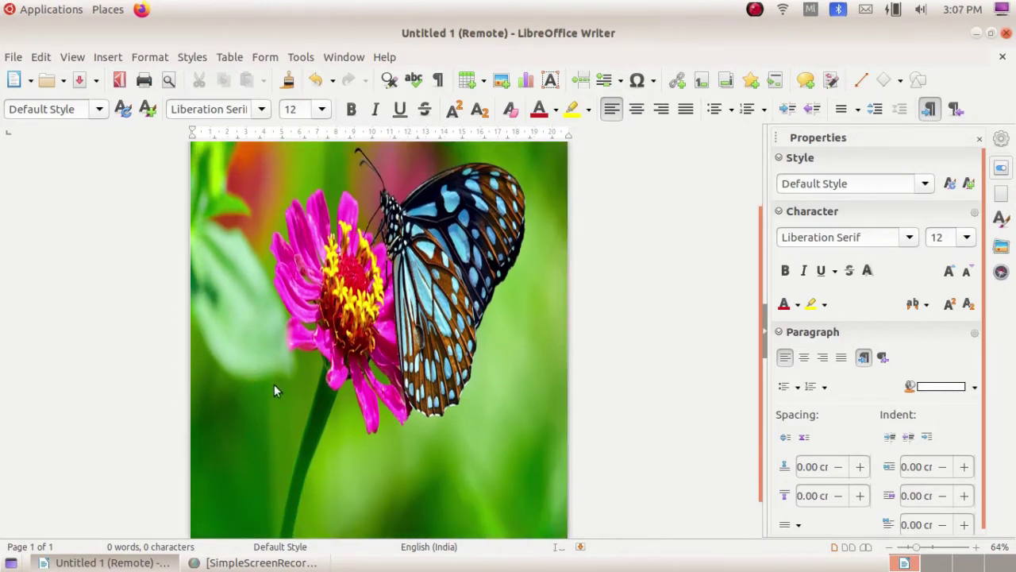
scroll(259, 370, down, 2)
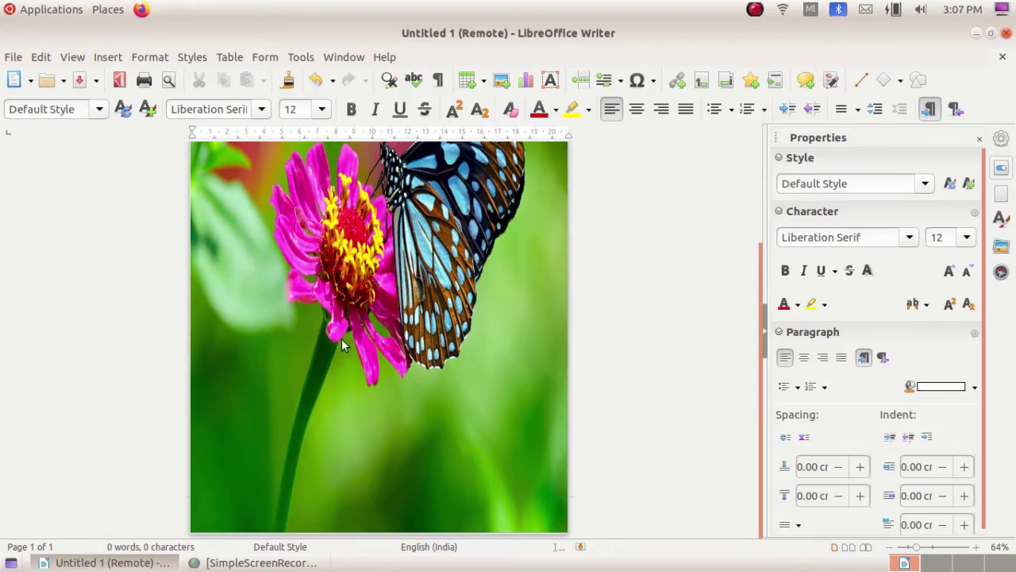
scroll(341, 343, up, 2)
scroll(256, 419, up, 5)
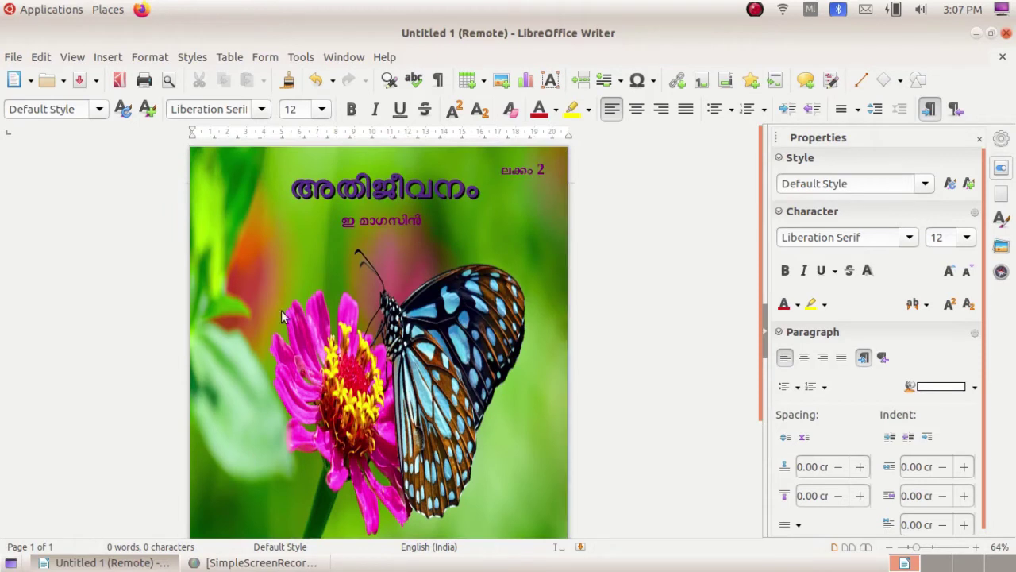
scroll(274, 325, down, 7)
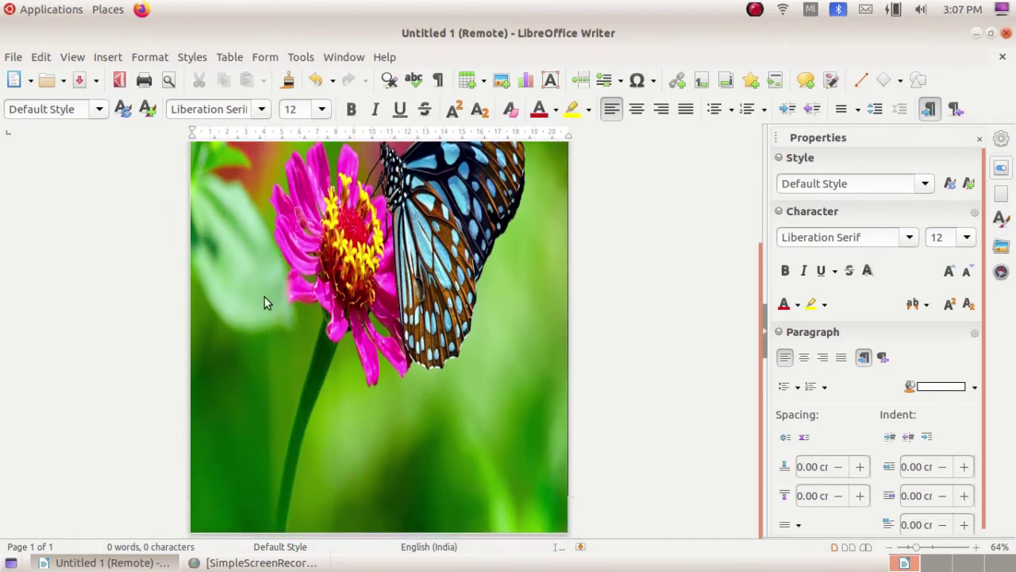
scroll(253, 305, up, 6)
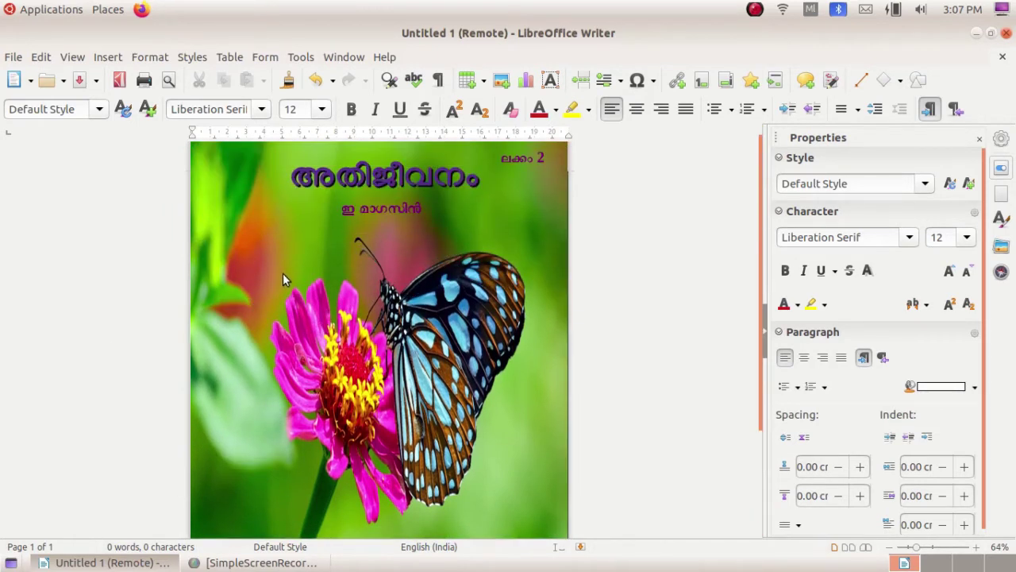
- Draw a rounded rectangle with a pale yellow-green fill in the cover's lower-left area, beside the flower stem
click(901, 82)
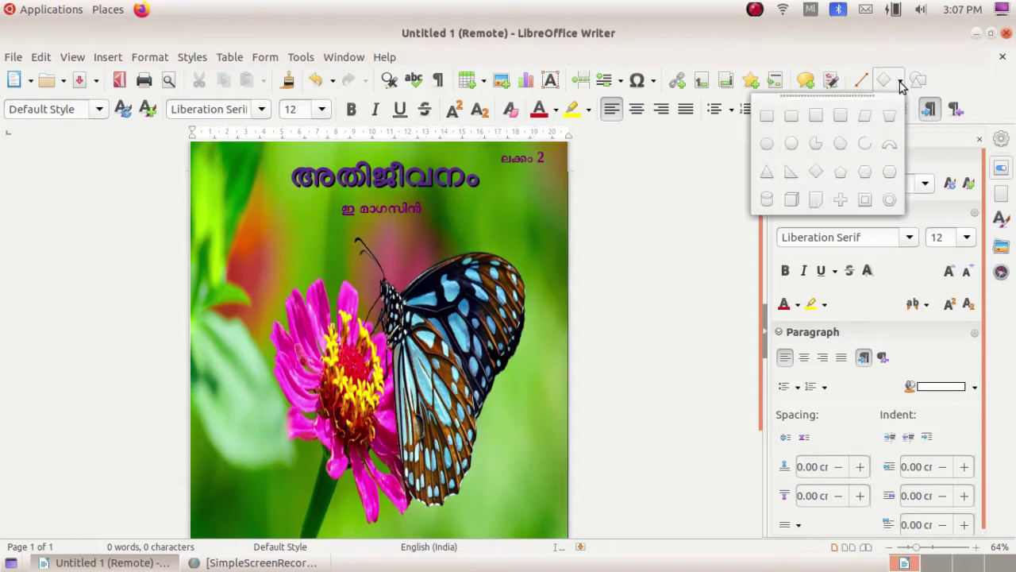
click(792, 117)
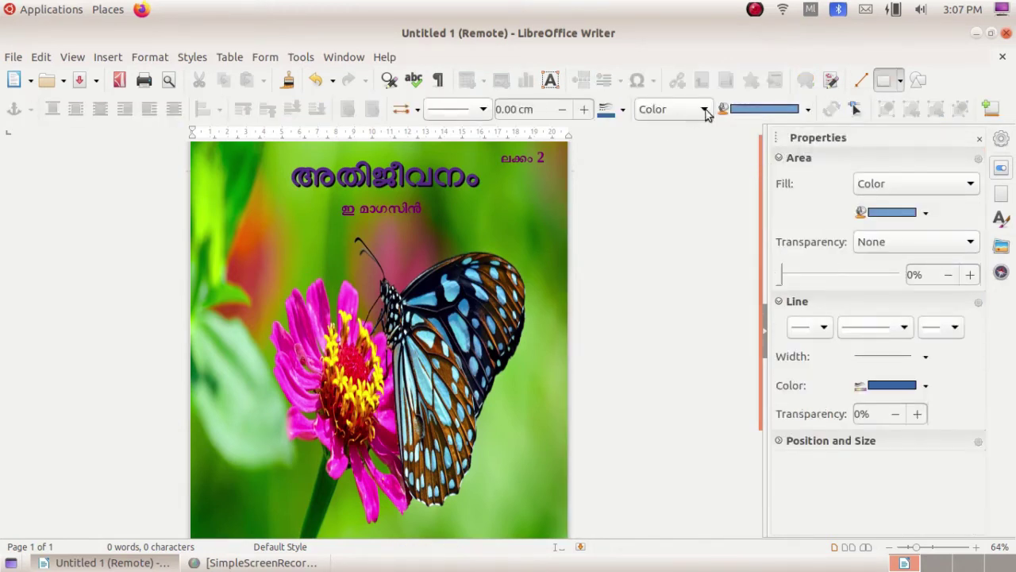
click(804, 109)
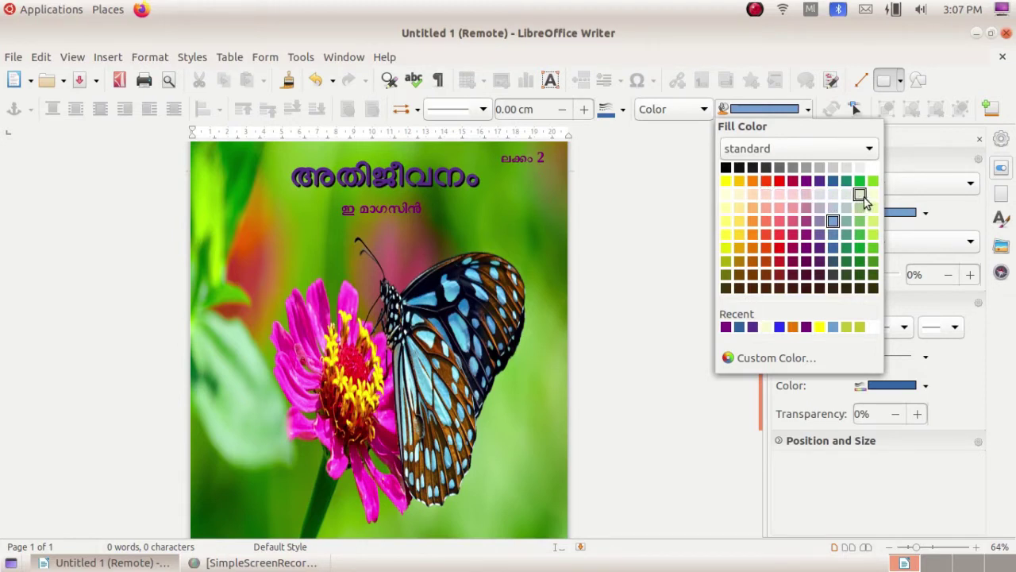
click(712, 227)
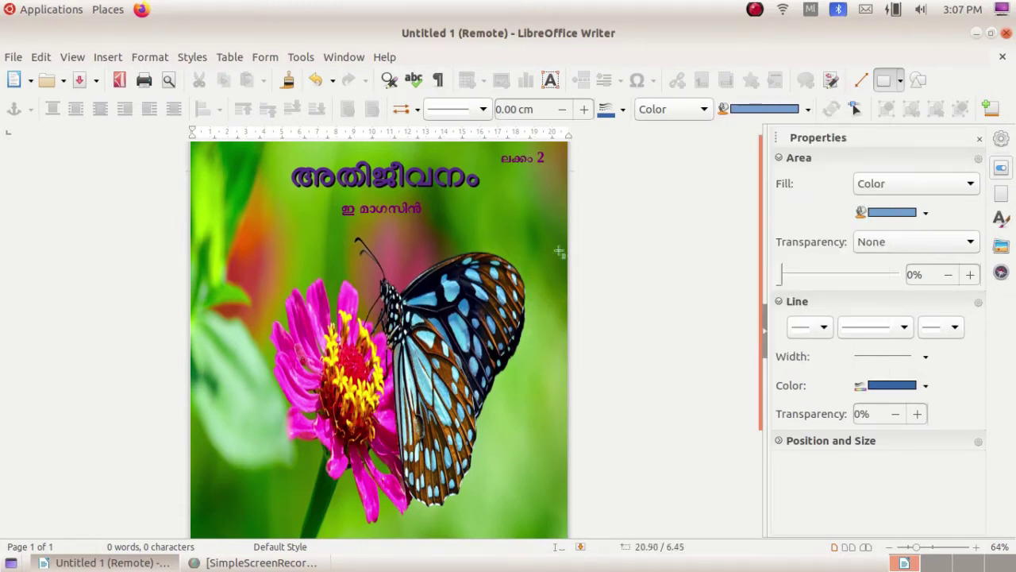
scroll(436, 341, down, 3)
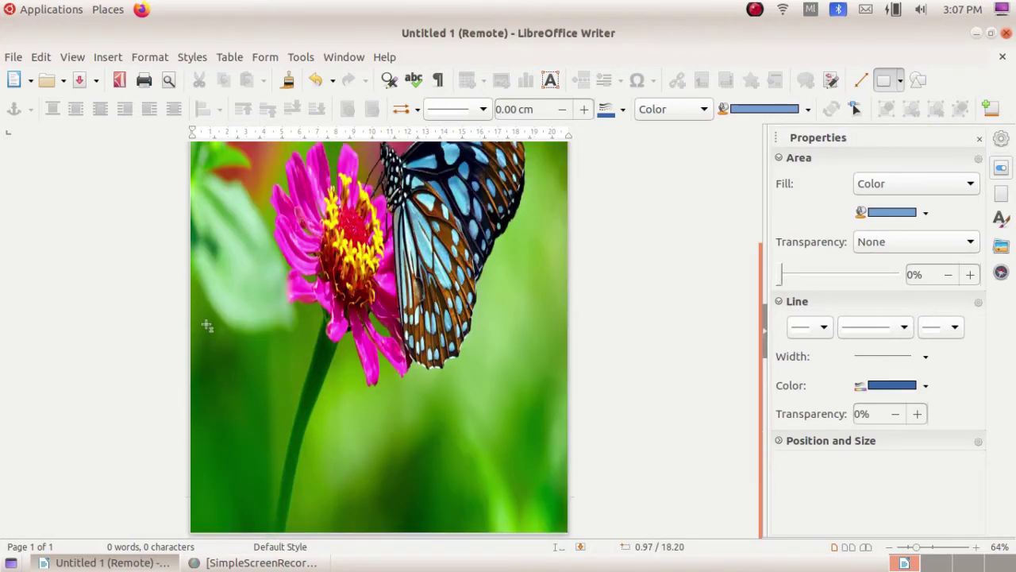
mouse_move(206, 325)
mouse_down()
mouse_move(271, 377)
mouse_move(339, 527)
mouse_up()
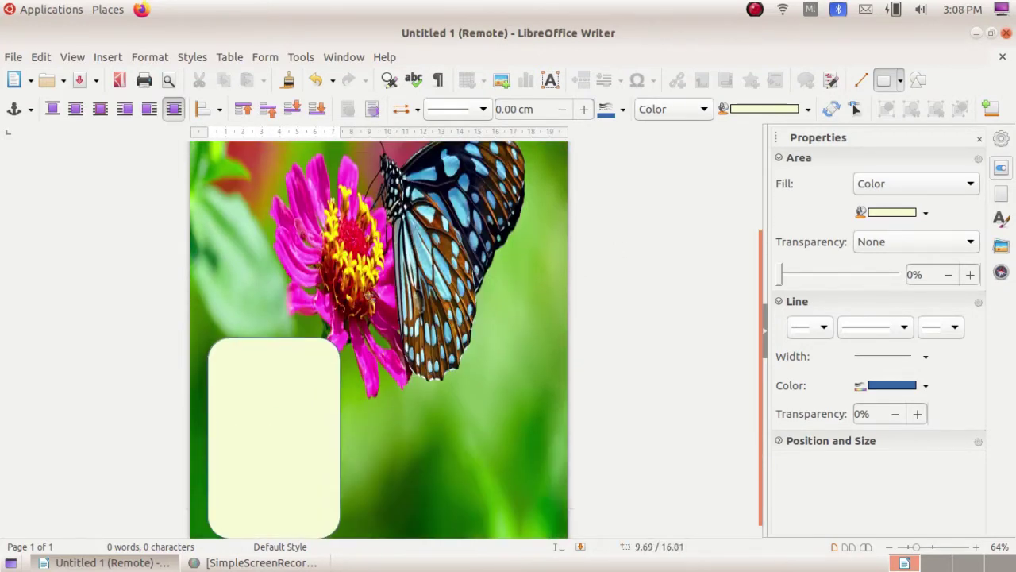
scroll(274, 341, down, 1)
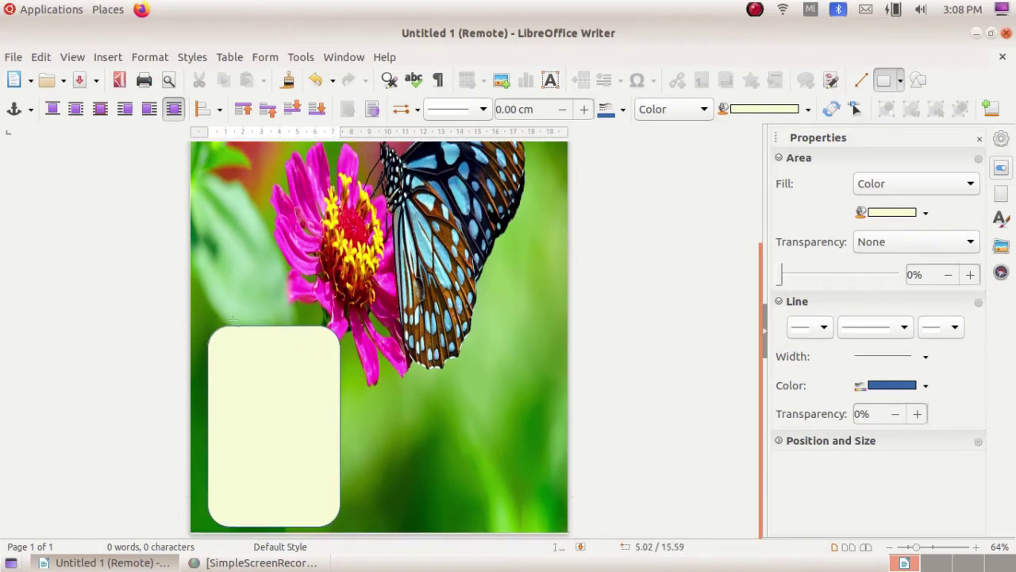
scroll(308, 323, up, 4)
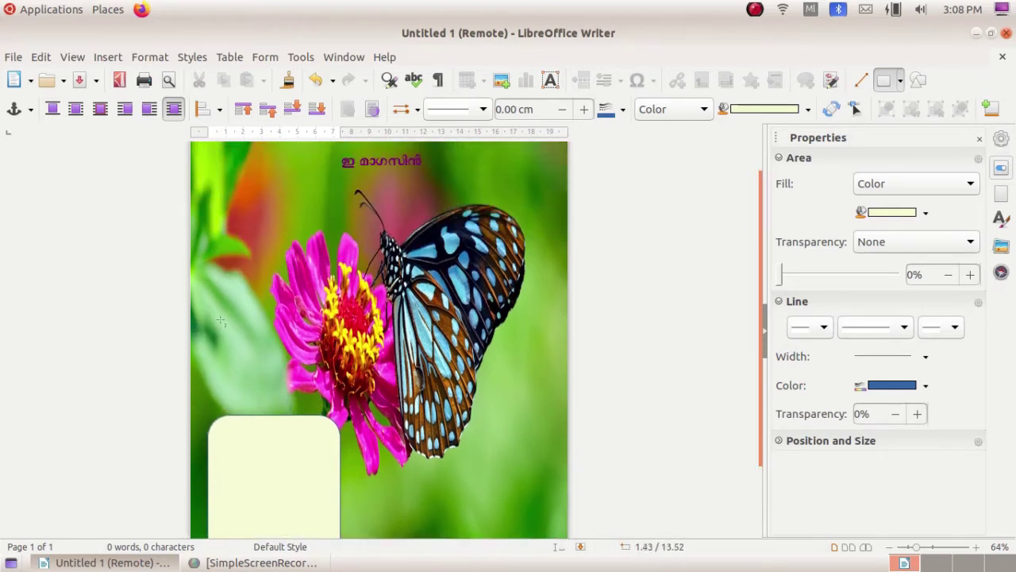
scroll(239, 286, down, 4)
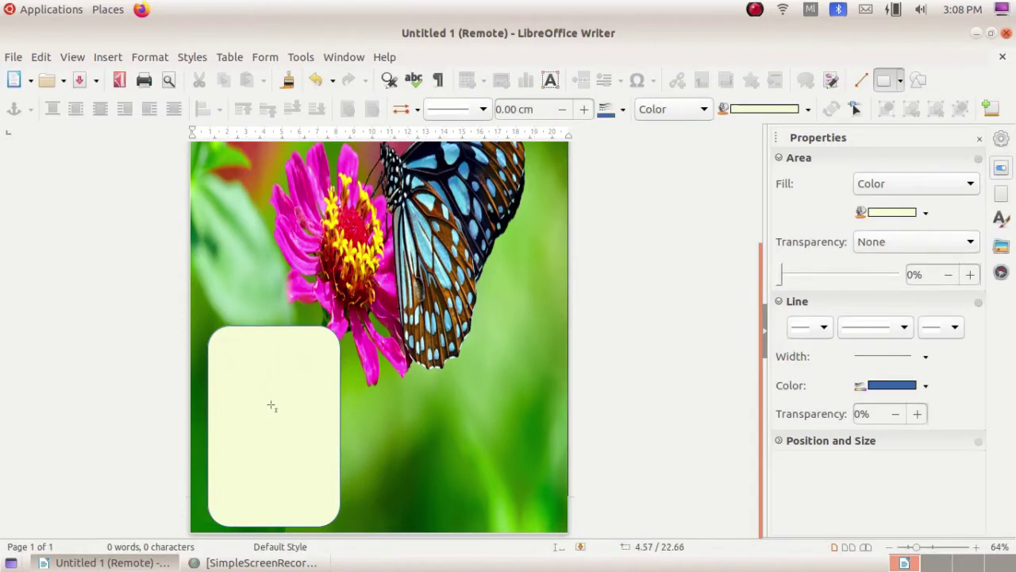
- Add a text box inside the pale rounded rectangle and enter the word കഥ in it
click(552, 82)
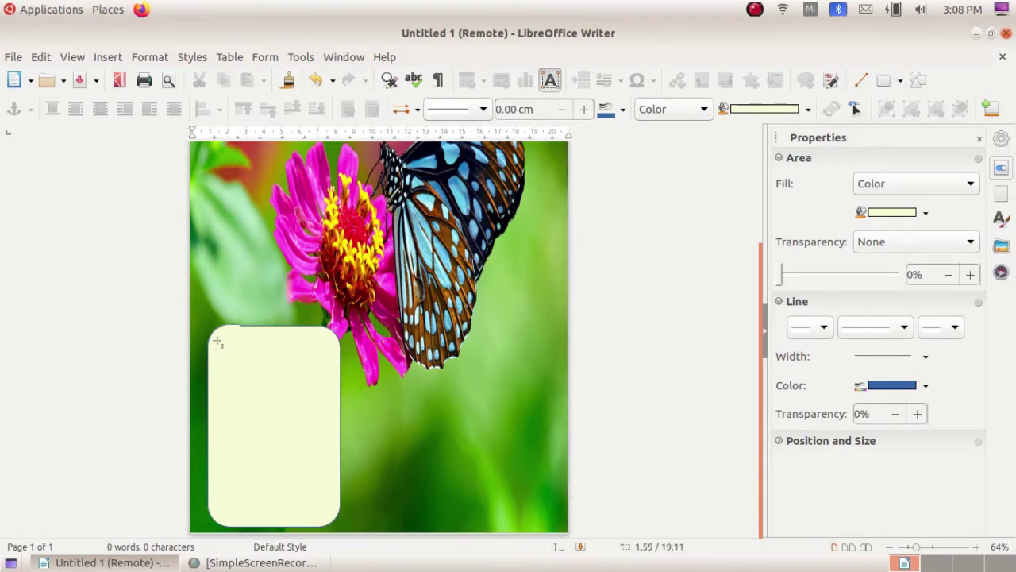
drag(218, 342, 323, 509)
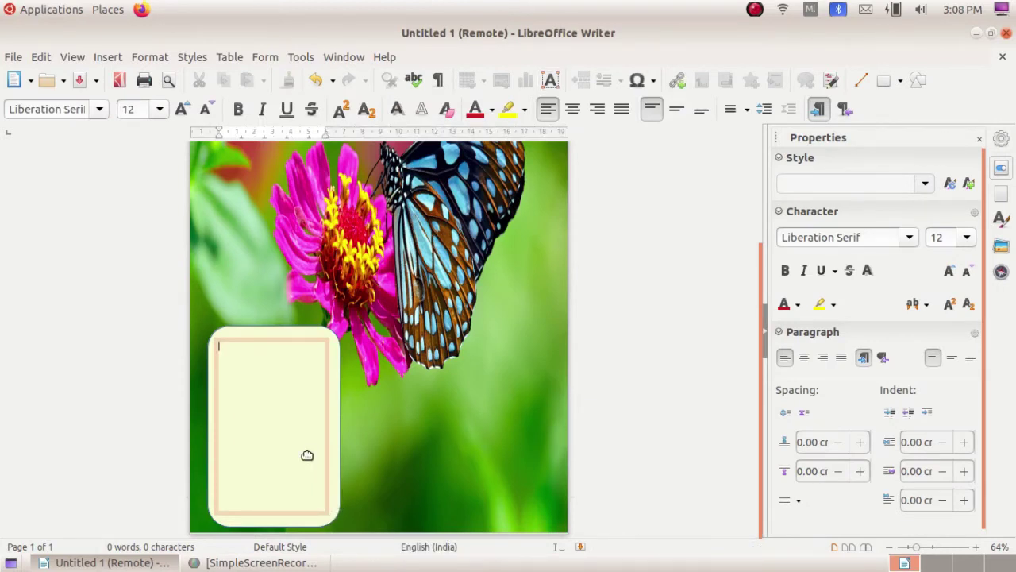
scroll(307, 455, up, 3)
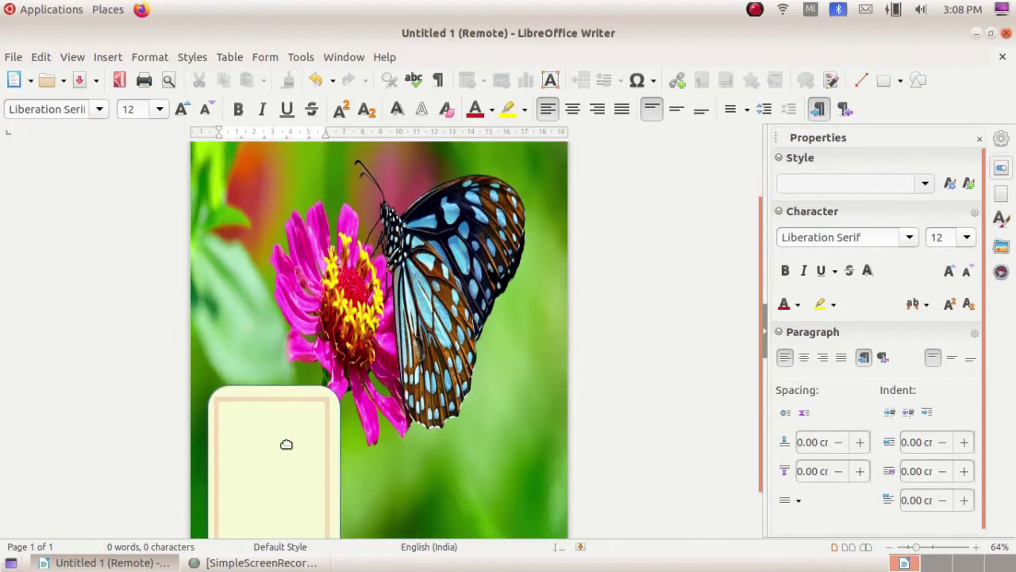
scroll(285, 444, down, 1)
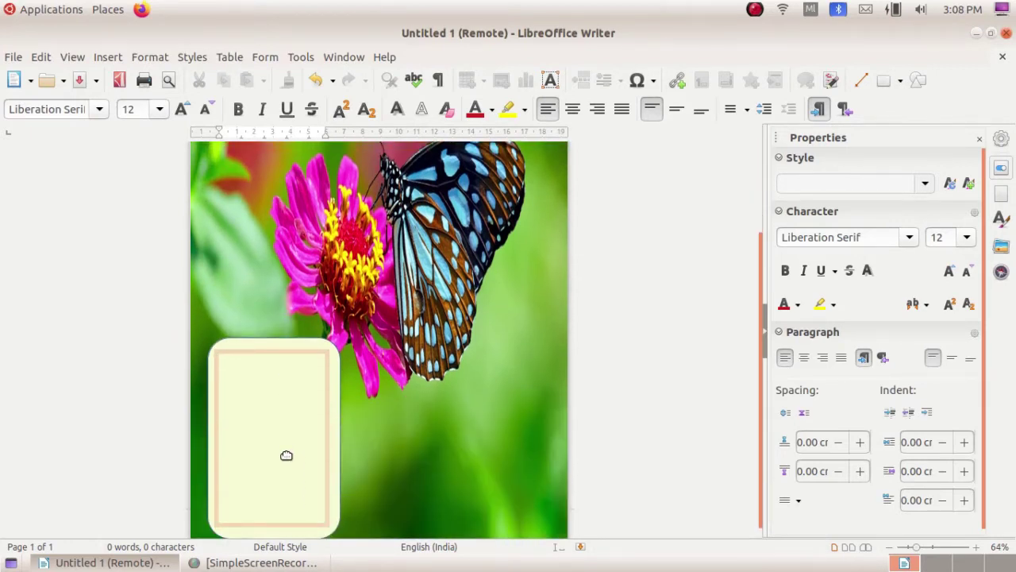
click(286, 454)
text(ര)
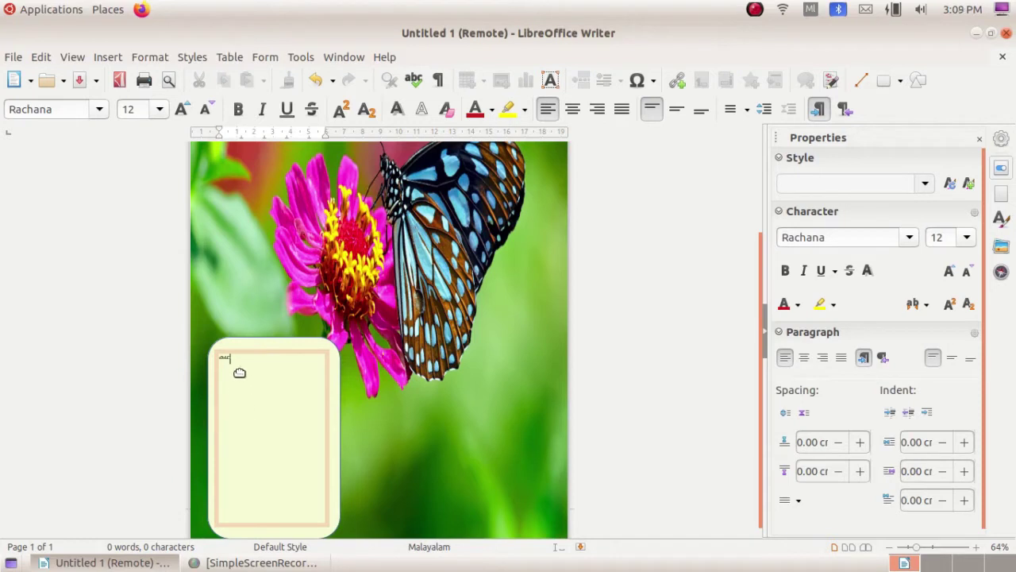
- Set the font size of the word കഥ in the rounded rectangle to 36 pt
drag(236, 355, 219, 356)
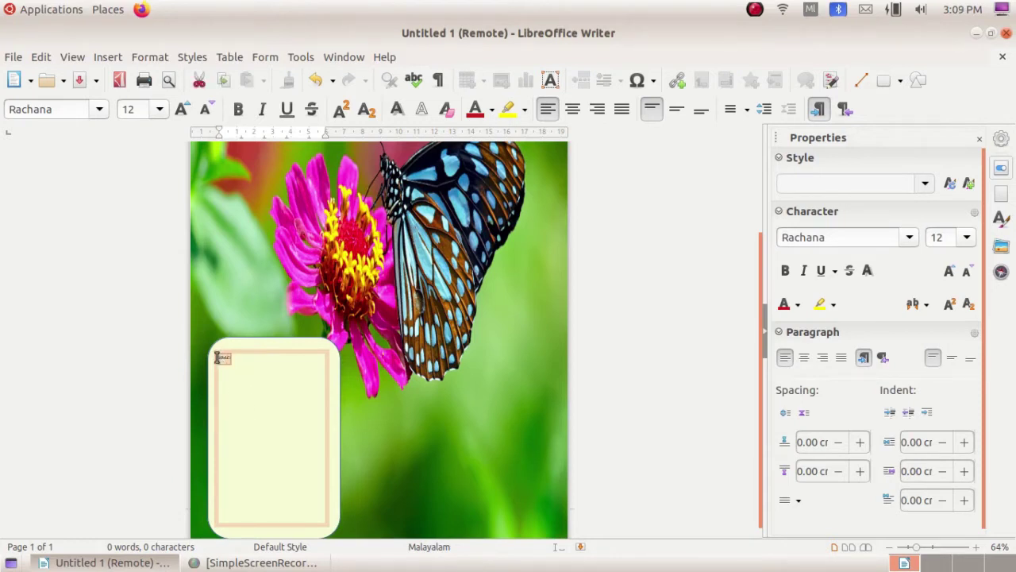
click(159, 112)
click(139, 246)
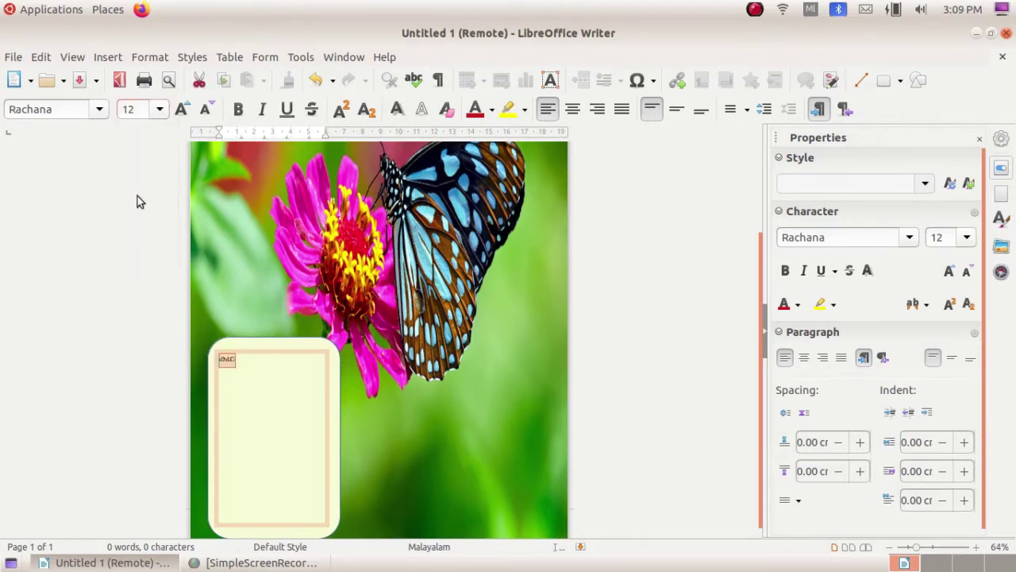
click(160, 112)
scroll(145, 198, down, 5)
scroll(145, 183, up, 3)
key(Escape)
text(32)
key(Return)
click(159, 110)
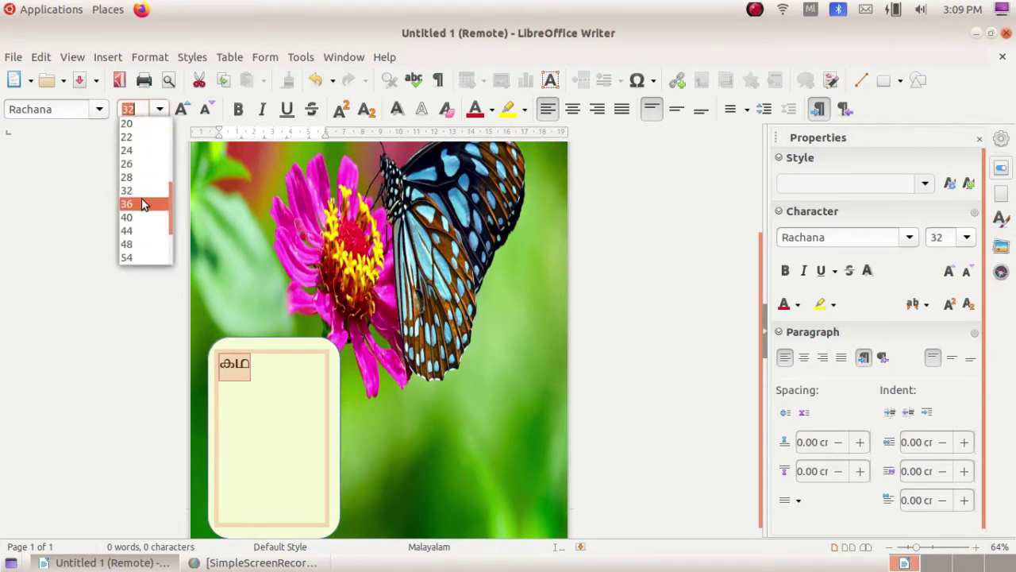
click(143, 205)
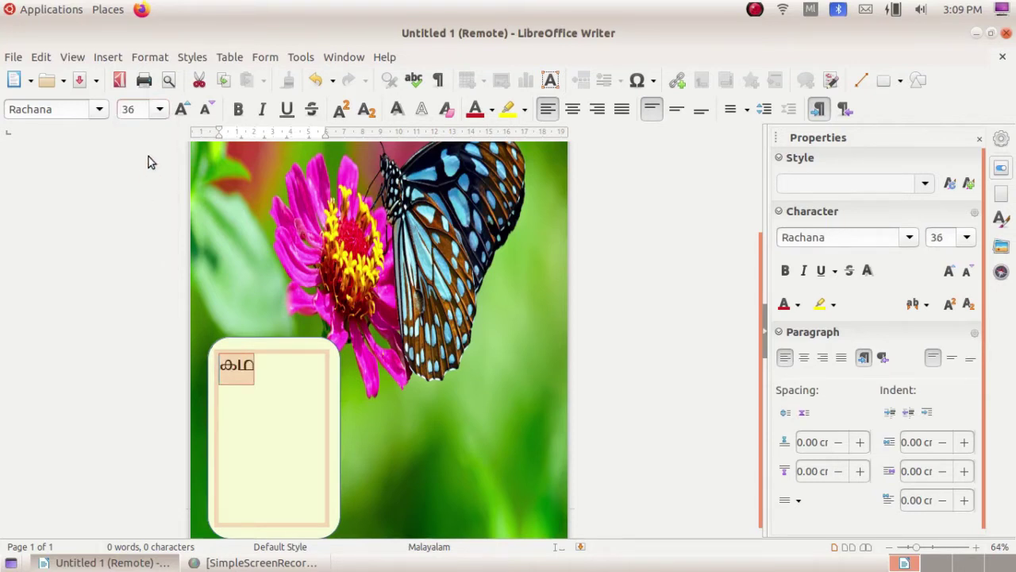
- Add the words കവിത and ലേഖനം on separate lines below കഥ in the text box
click(259, 366)
key(Return)
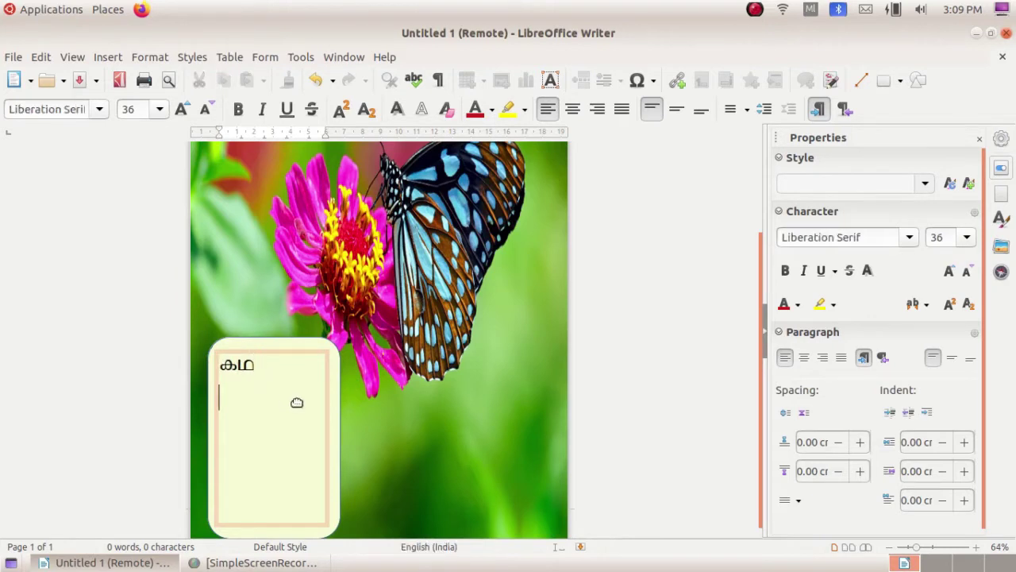
text(കവ)
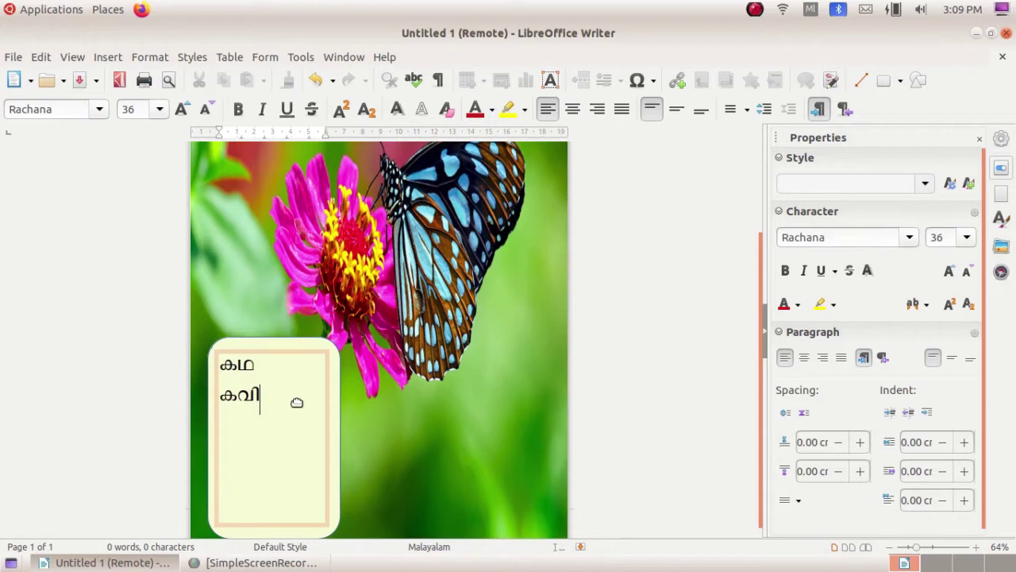
text(ിത്)
key(super+space)
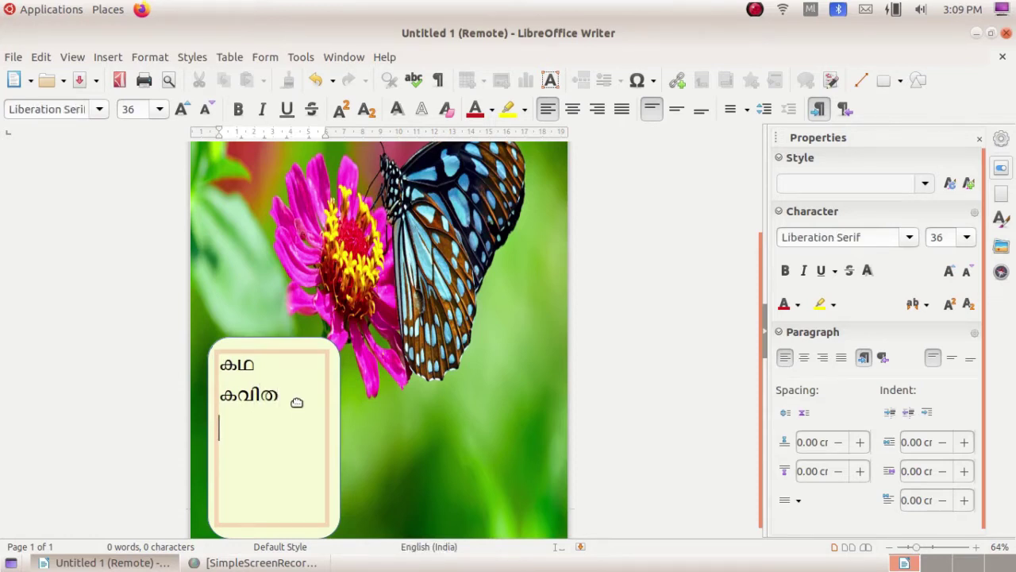
key(Return)
text(ല)
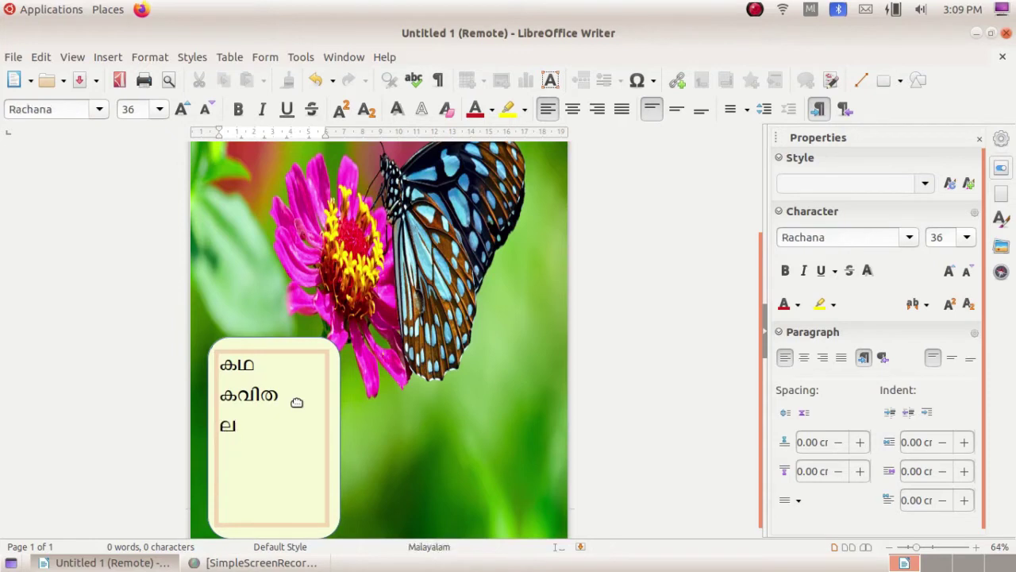
text(േഖനം)
- Leave the text box and examine the whole cover at 45% zoom, checking the content list against the title area
drag(222, 366, 294, 439)
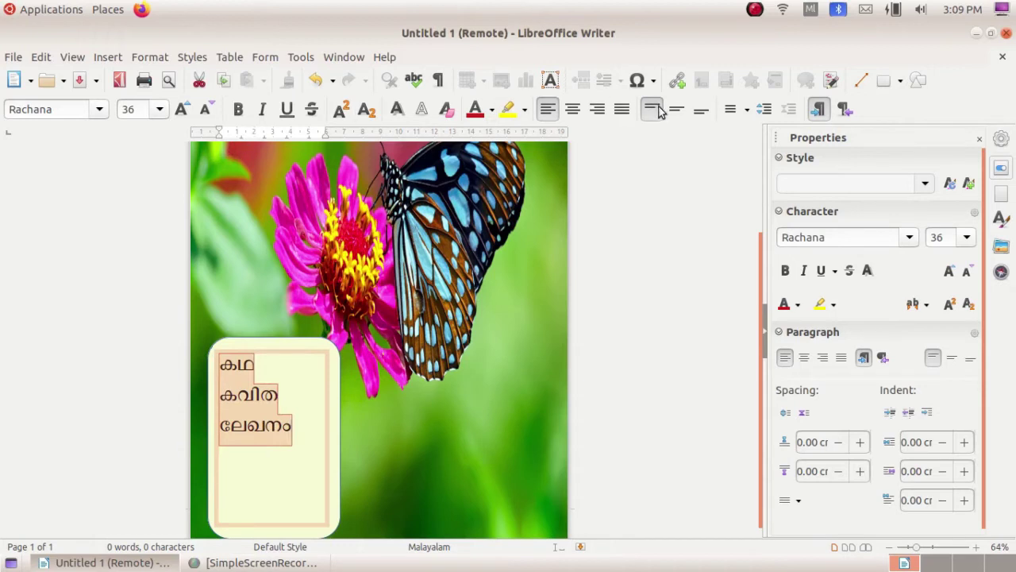
click(304, 434)
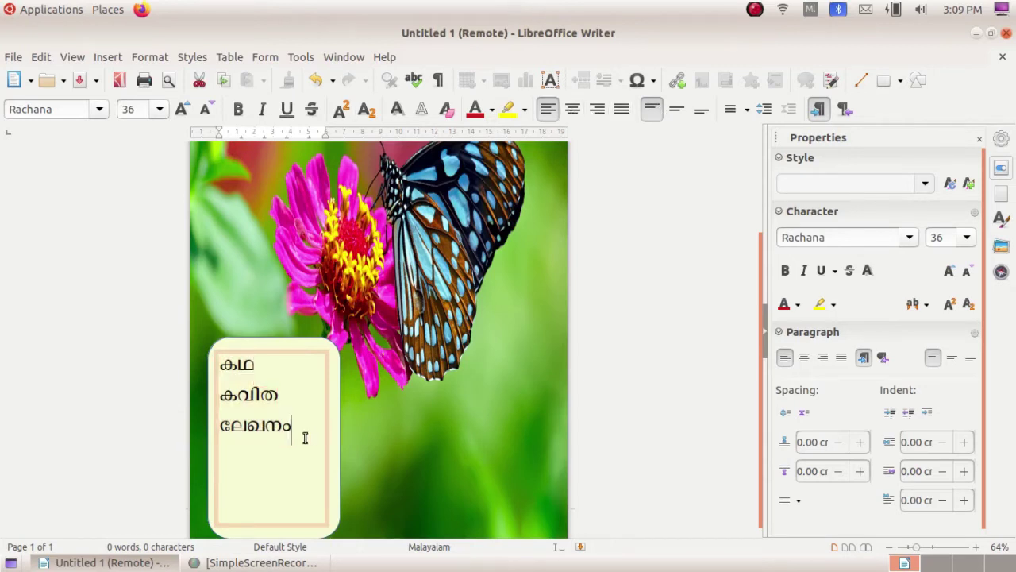
scroll(304, 435, down, 1)
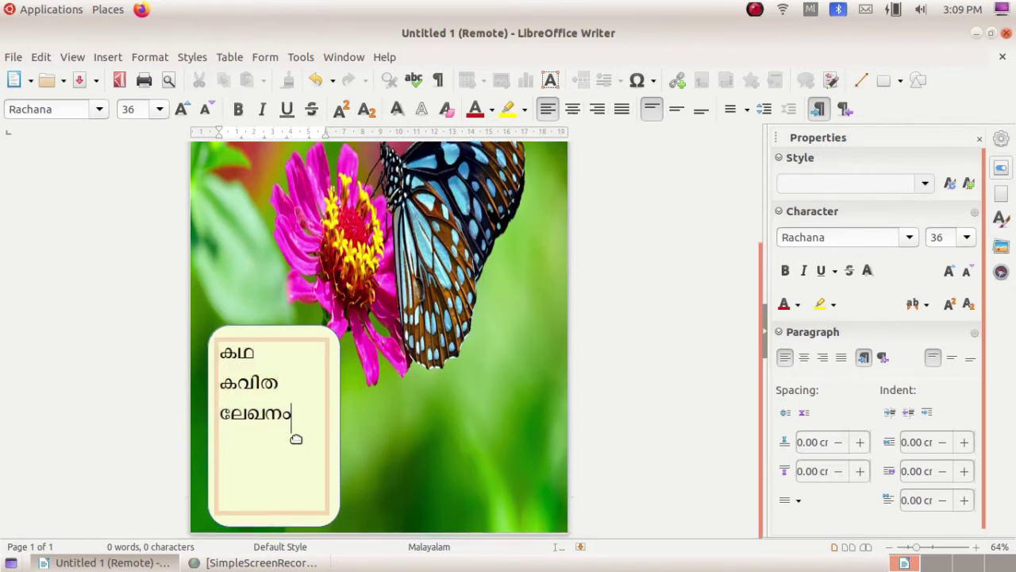
scroll(301, 411, up, 1)
click(606, 331)
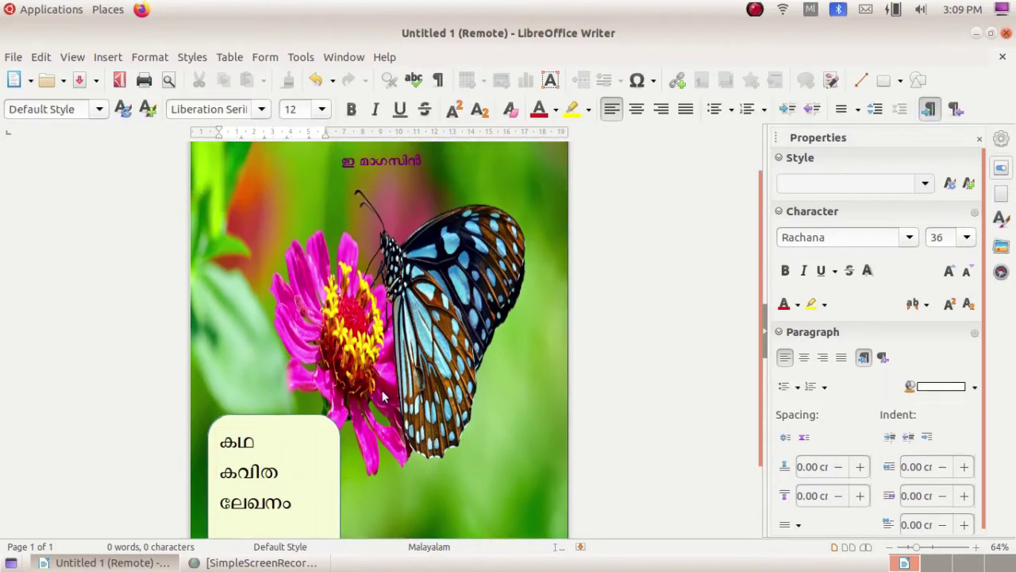
scroll(354, 416, down, 1)
scroll(354, 416, up, 3)
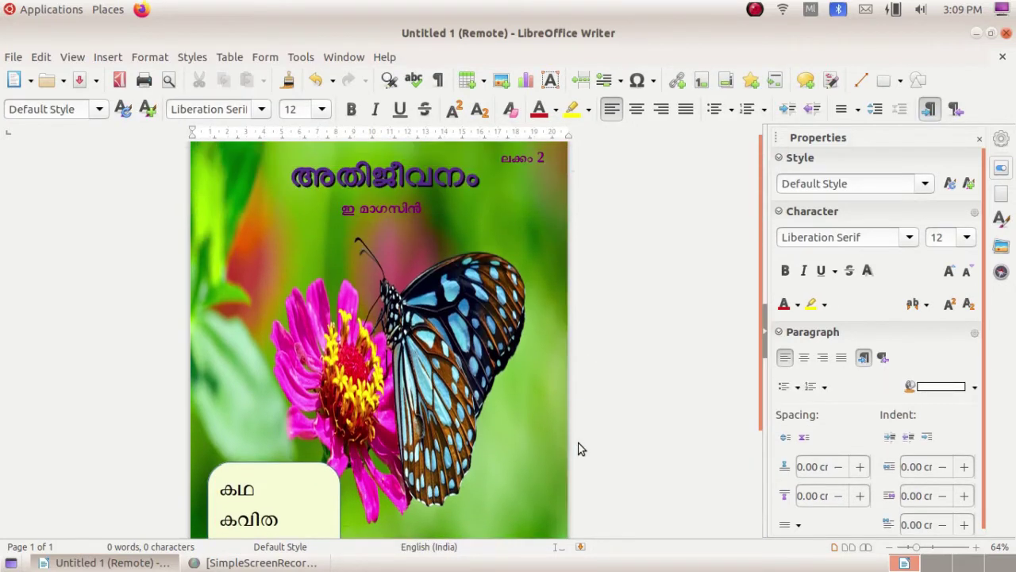
scroll(580, 445, down, 3)
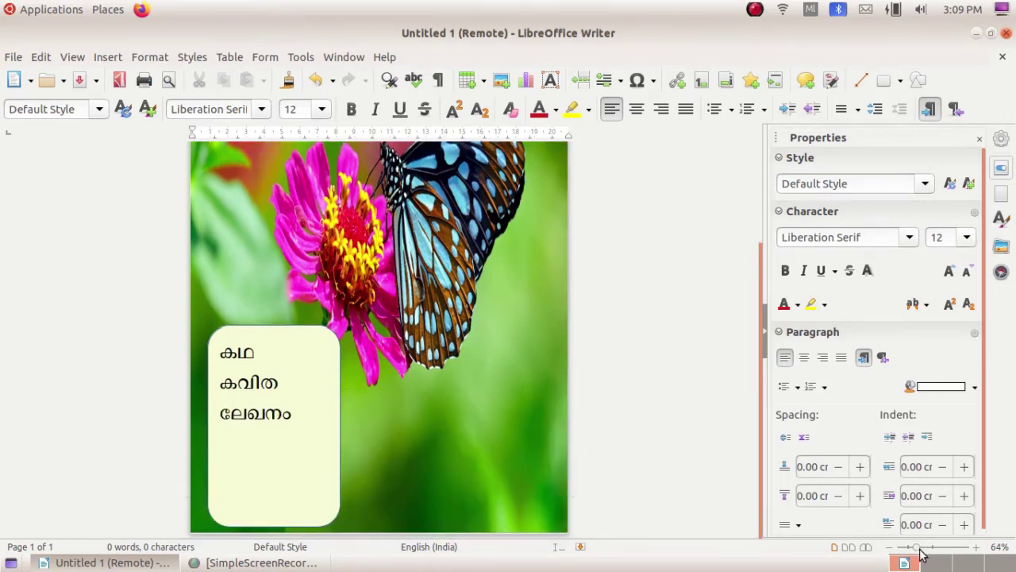
drag(921, 553, 907, 551)
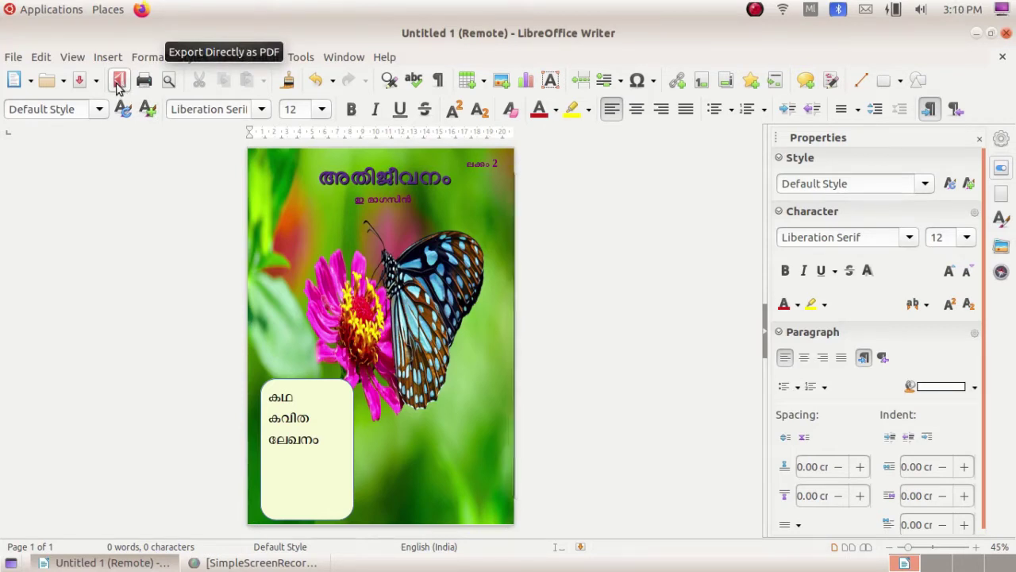
click(13, 58)
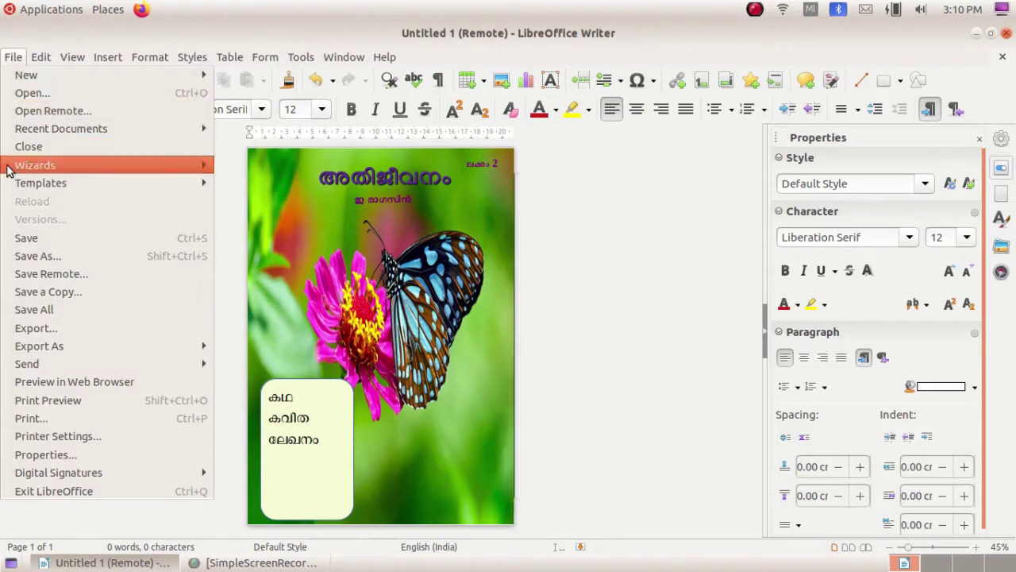
mouse_move(35, 346)
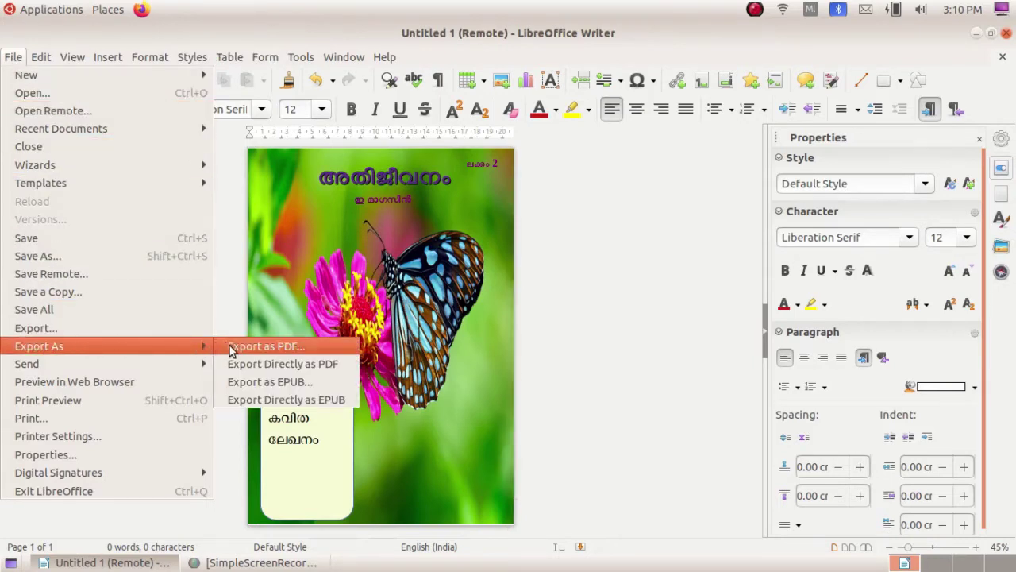
click(230, 251)
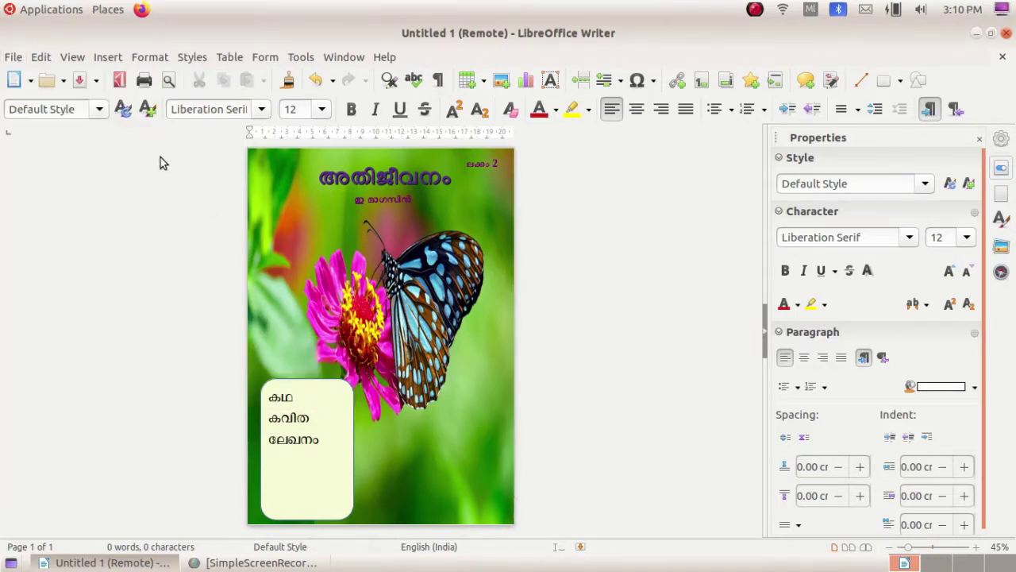
- Start exporting the cover as a PDF, choose the Desktop as the destination folder and clear the suggested file name
click(118, 81)
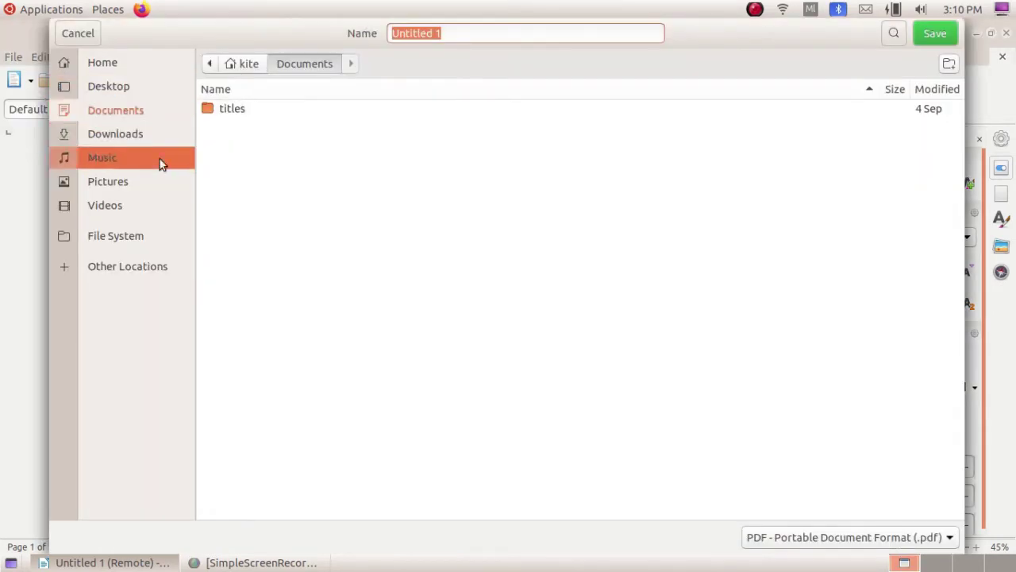
click(131, 89)
click(474, 34)
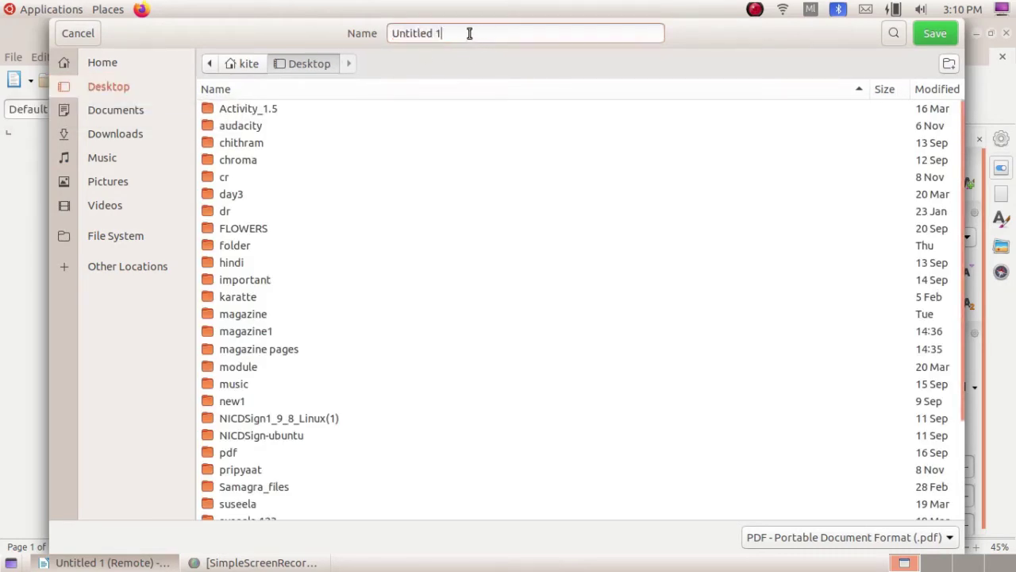
drag(469, 33, 381, 33)
key(BackSpace)
text(ലേ)
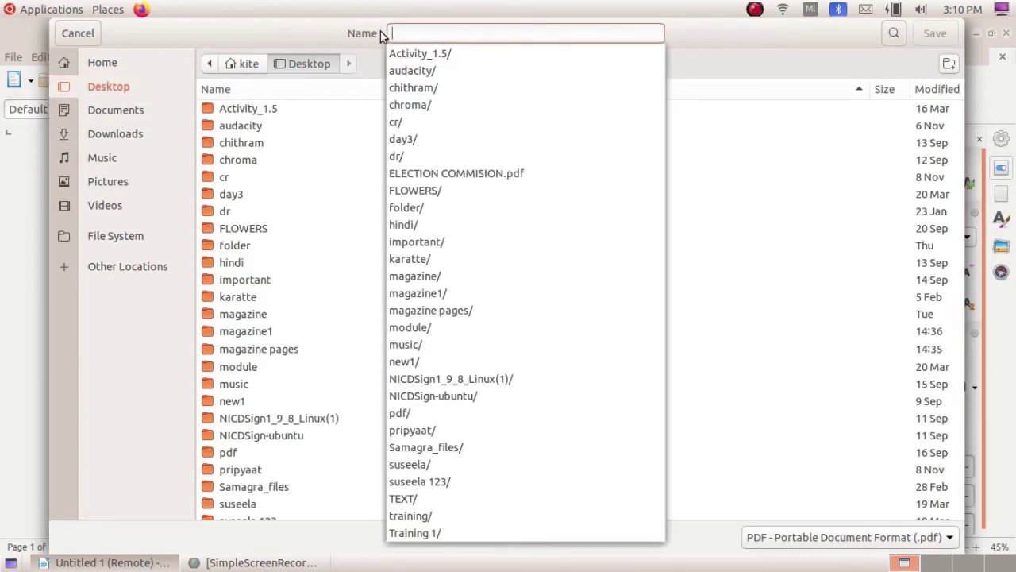
text(ഖ)
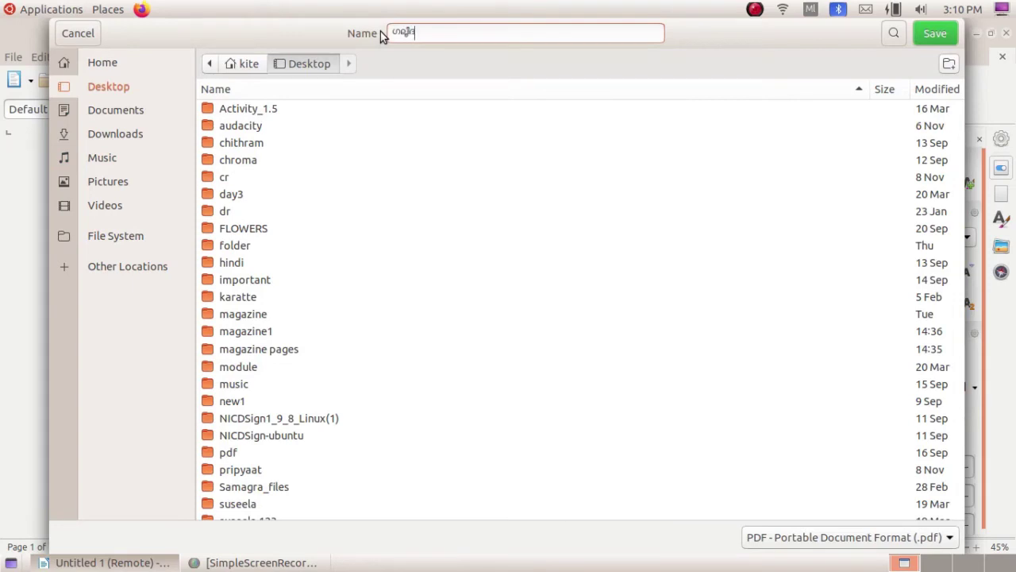
key(BackSpace)
key(BackSpace)
key(BackSpace)
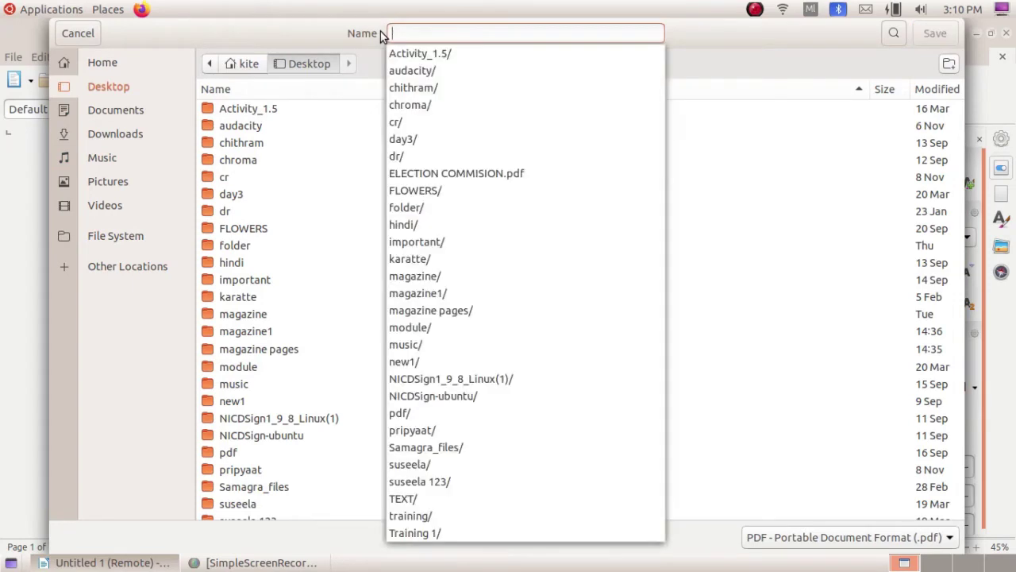
- Switch the keyboard layout to English (India, with rupee) and export the PDF under the name introduction
click(809, 8)
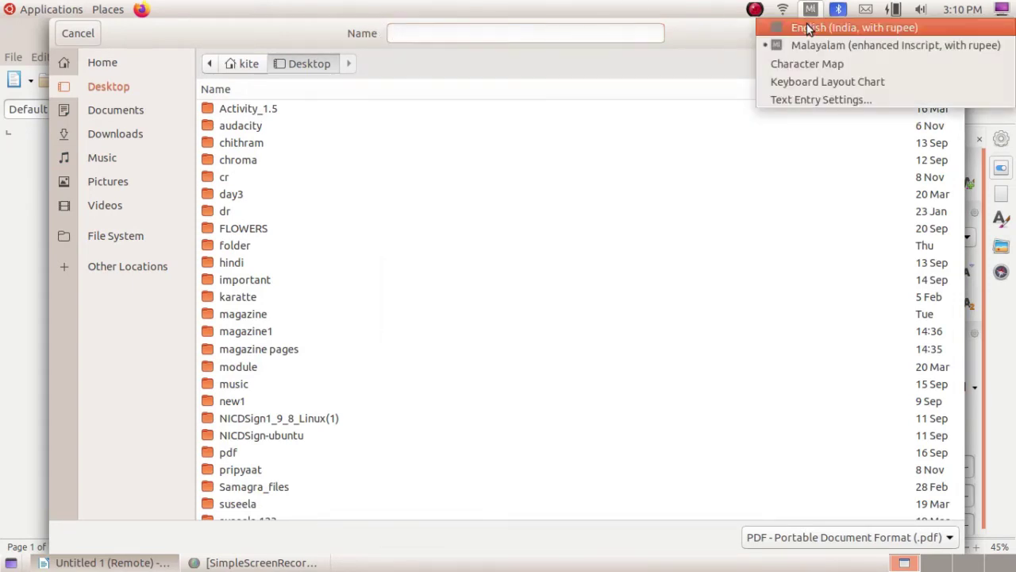
click(818, 25)
text(introduction)
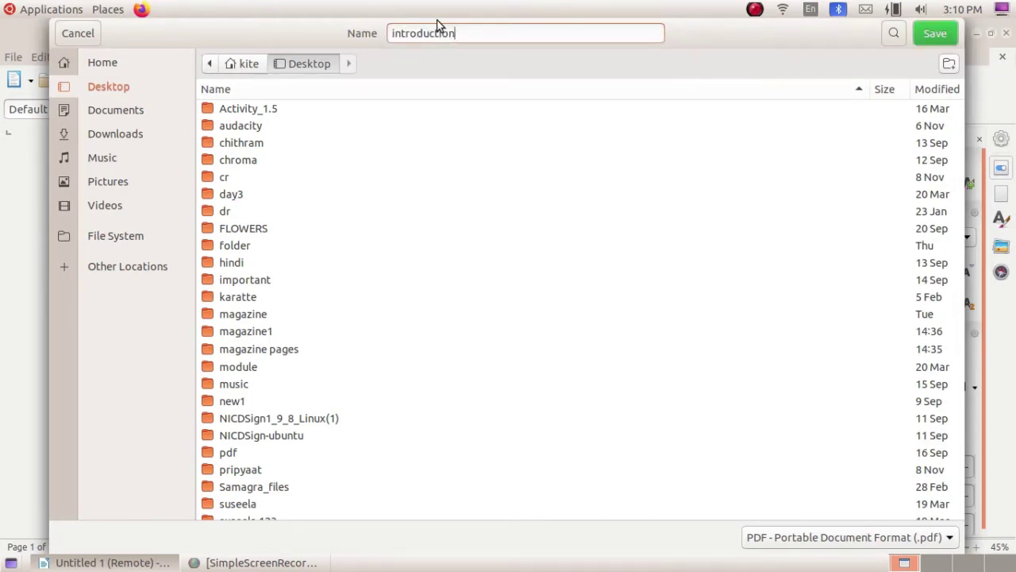
click(934, 33)
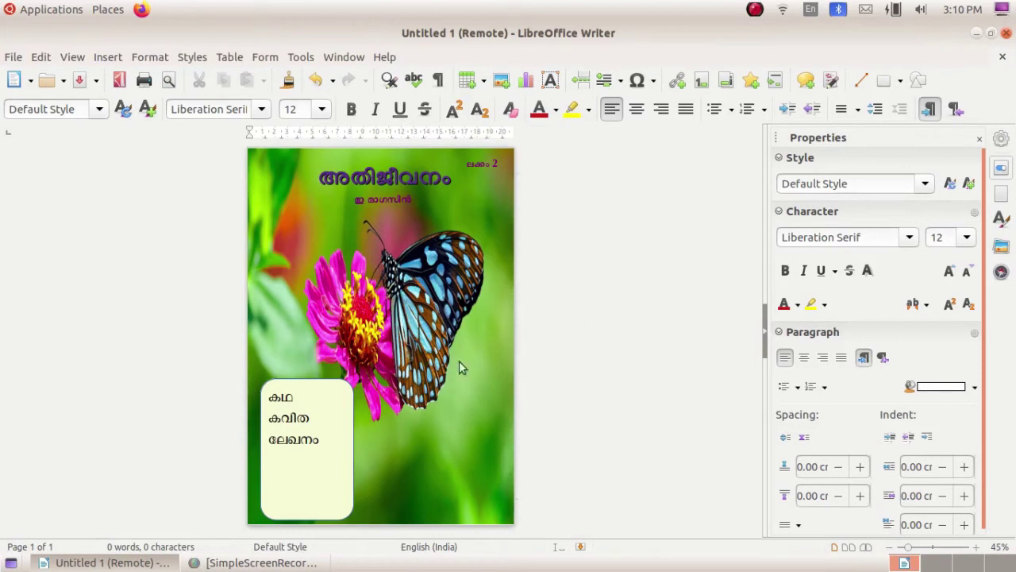
- Close the cover document without saving its changes
click(1007, 34)
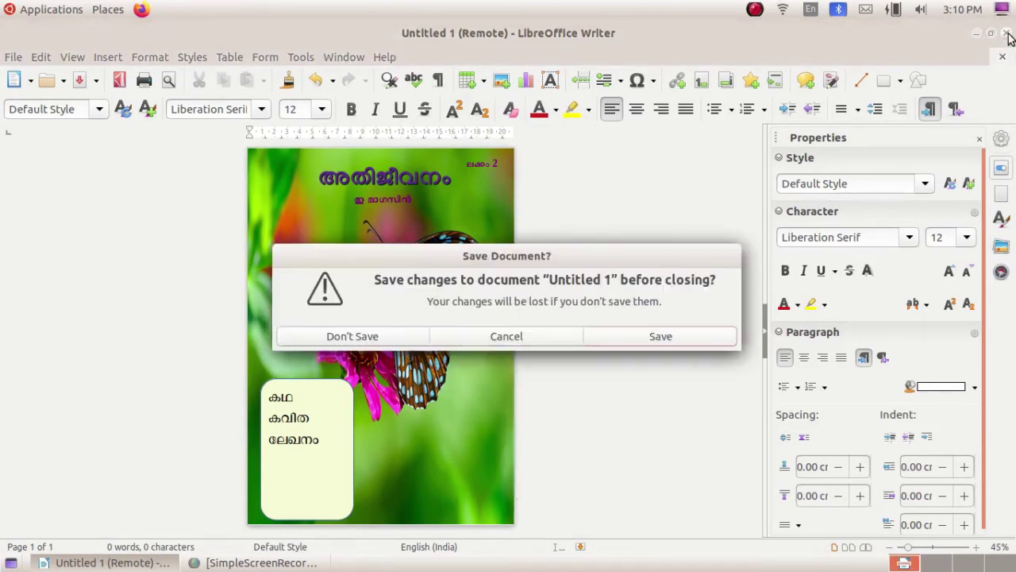
click(368, 336)
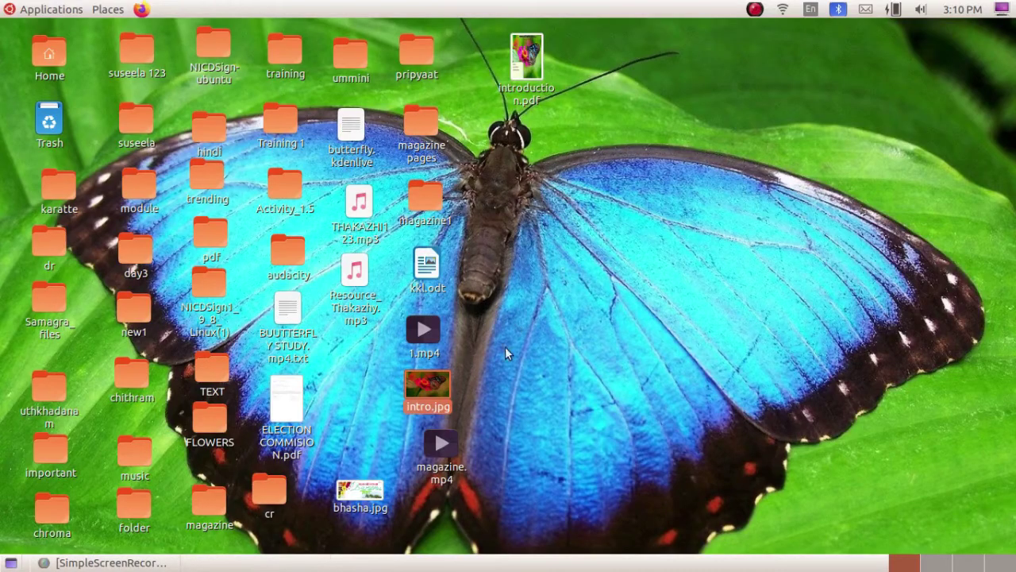
- Open introduction.pdf from the desktop, check the exported cover from the title down to the content list, and close it
drag(531, 71, 517, 83)
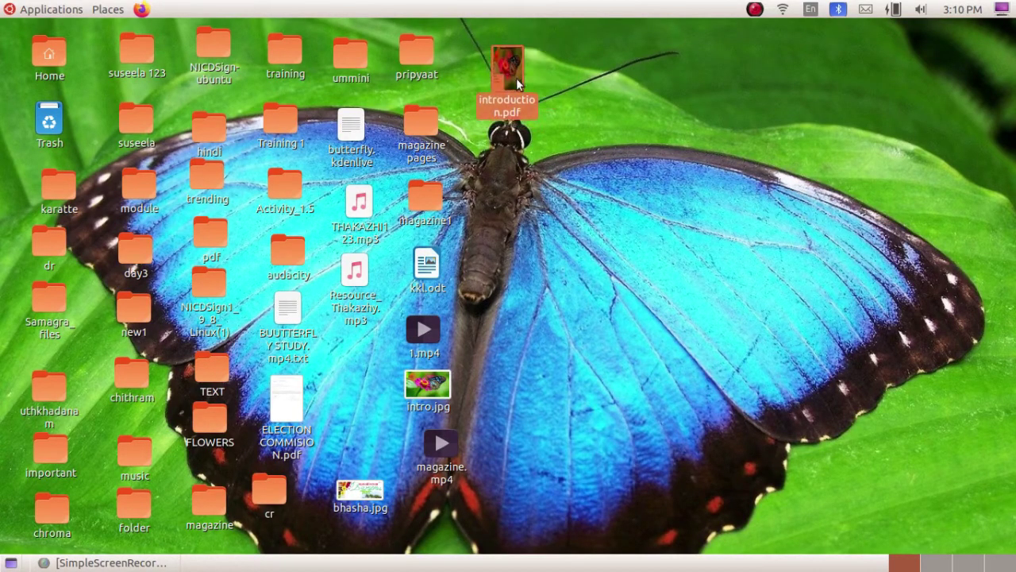
double_click(516, 85)
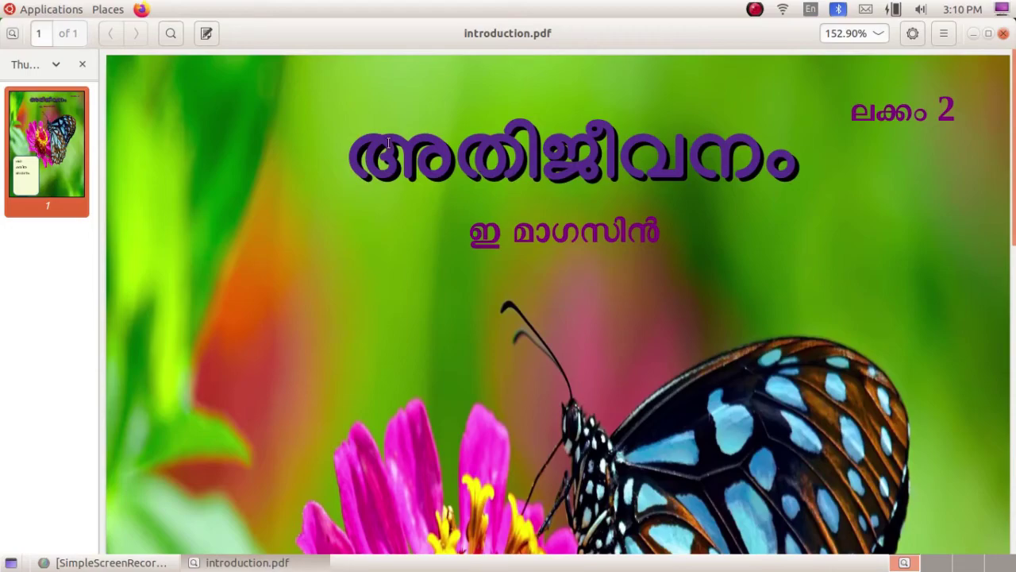
scroll(415, 158, down, 15)
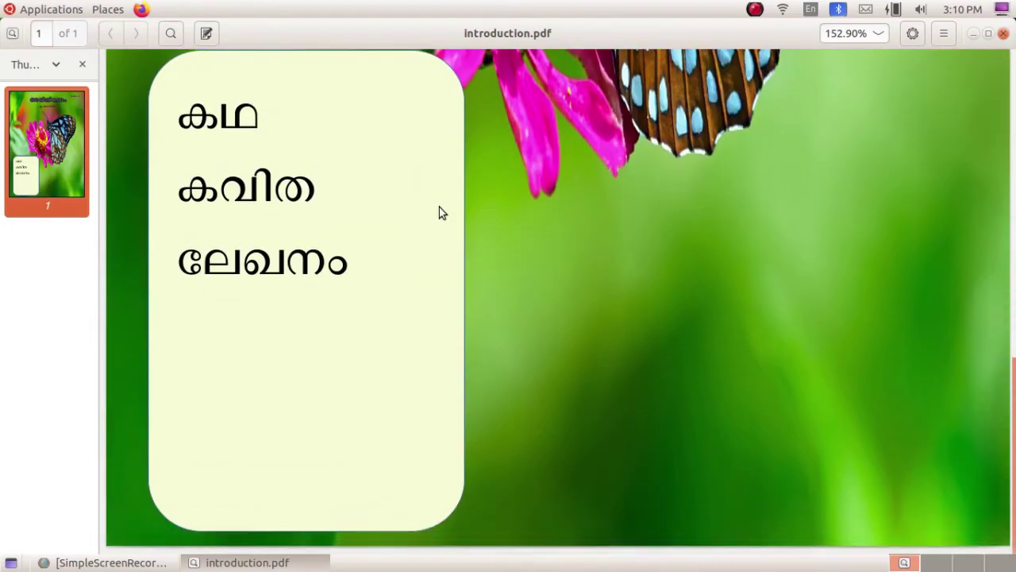
scroll(469, 237, up, 15)
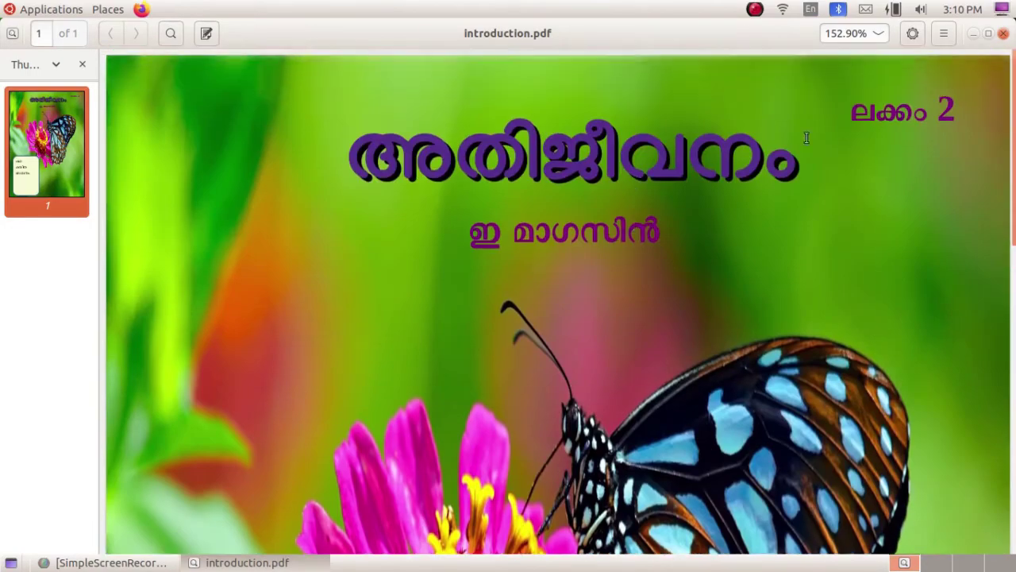
click(1003, 34)
click(653, 212)
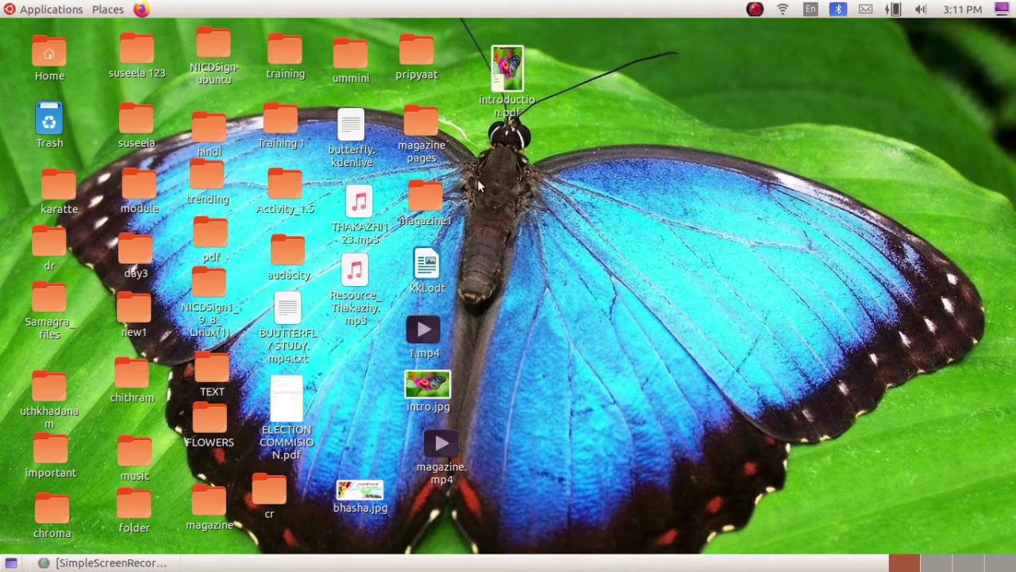
drag(261, 546, 508, 365)
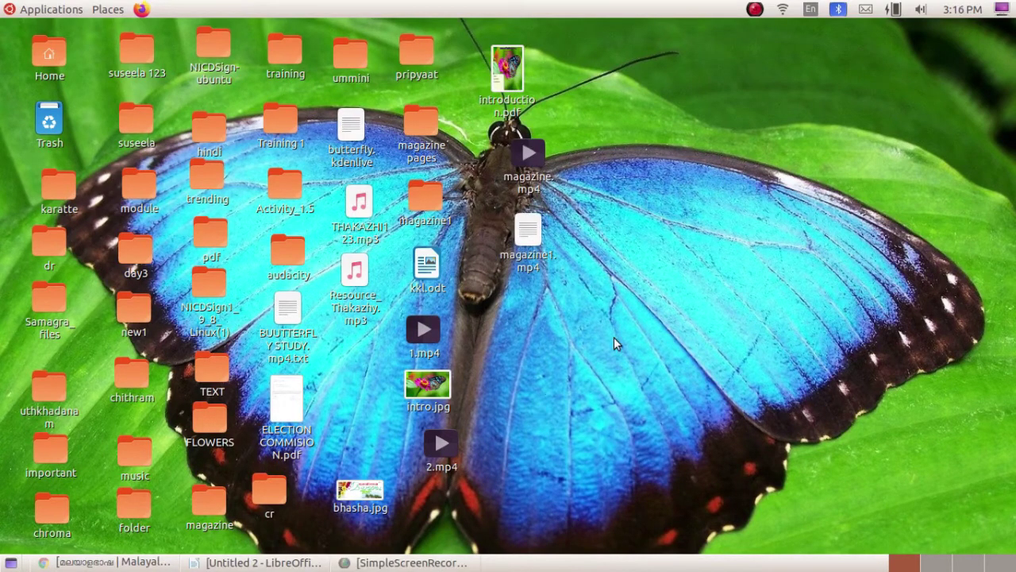
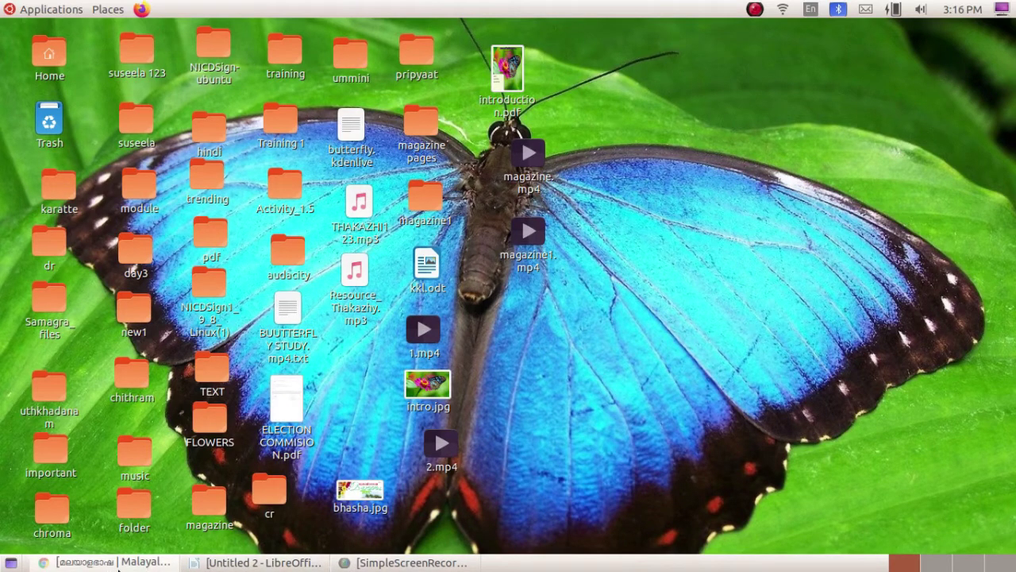
- Switch to the Malayalam language page in Chrome and copy the sections മലയാളം എന്ന സംജ്ഞ and മലയാളഭാഷയുടെ ഉൽപത്തി
click(118, 562)
scroll(321, 184, down, 2)
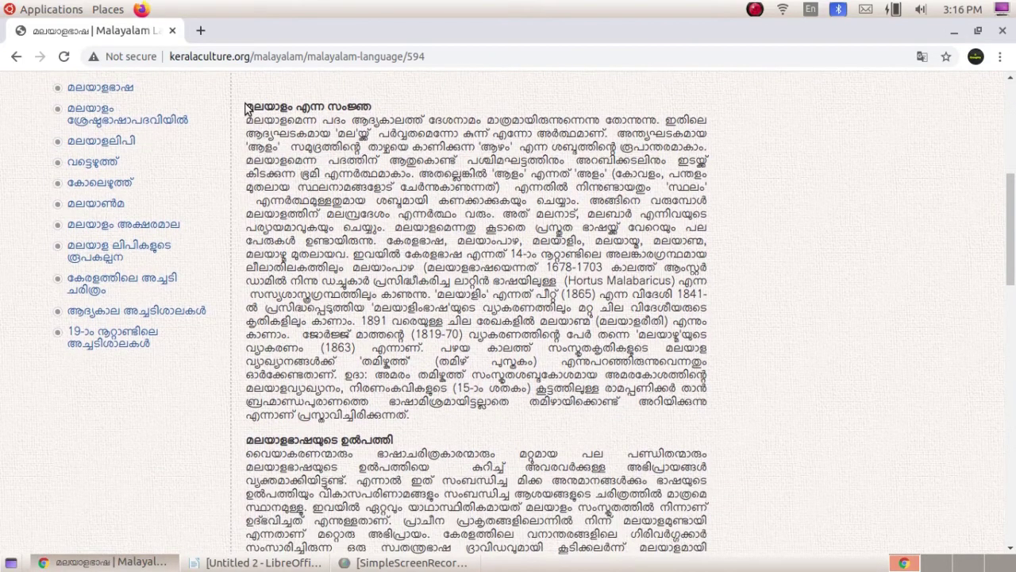
drag(249, 105, 547, 510)
scroll(344, 208, up, 3)
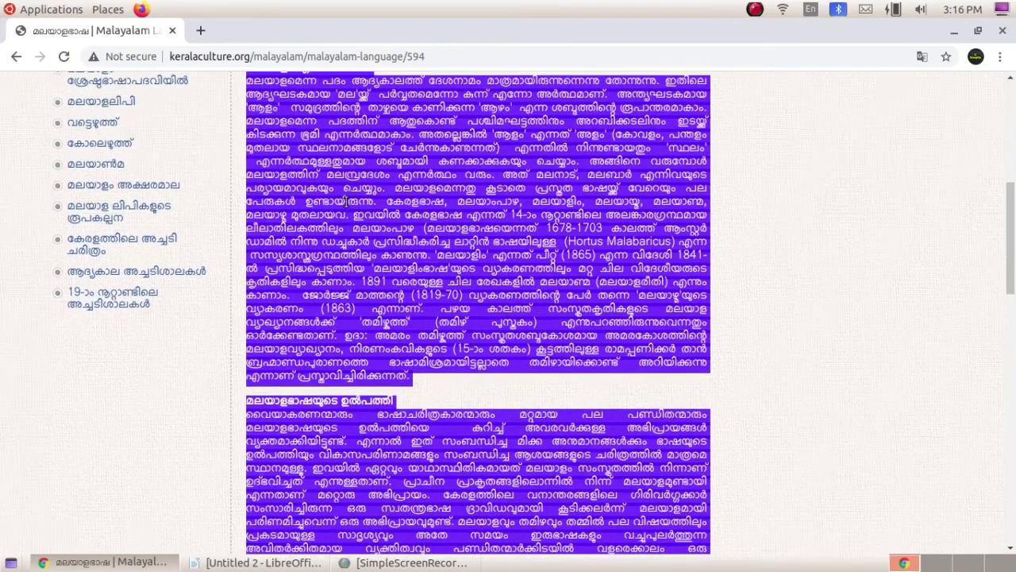
right_click(343, 208)
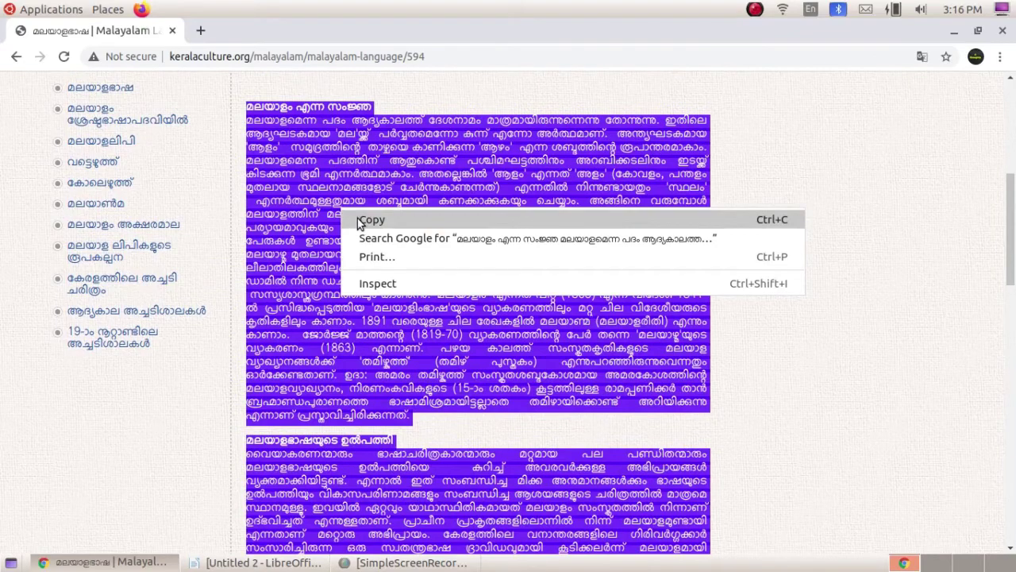
click(370, 220)
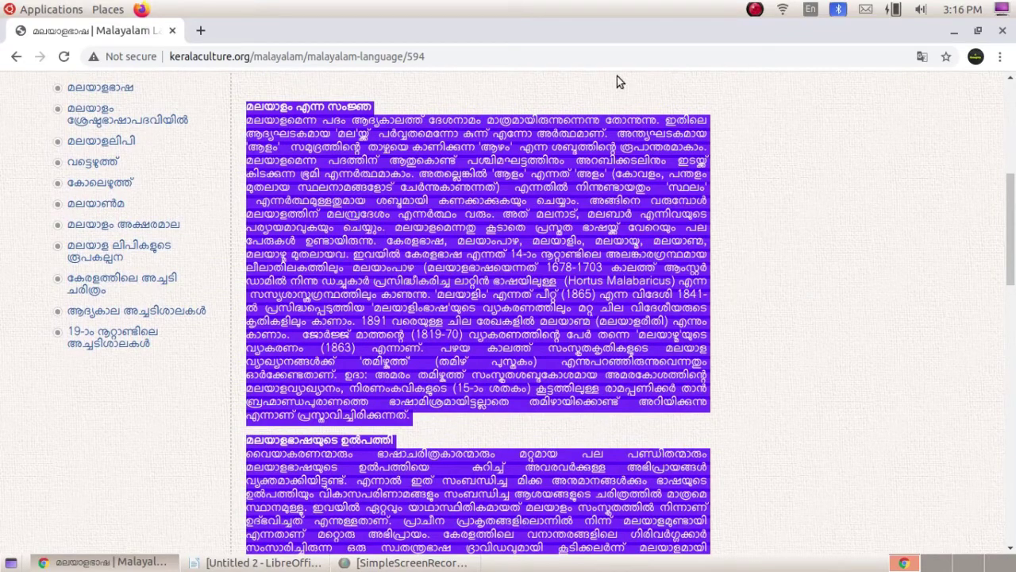
- Switch to the blank Untitled 2 document in LibreOffice Writer, paste the copied Malayalam article and look it over
click(955, 32)
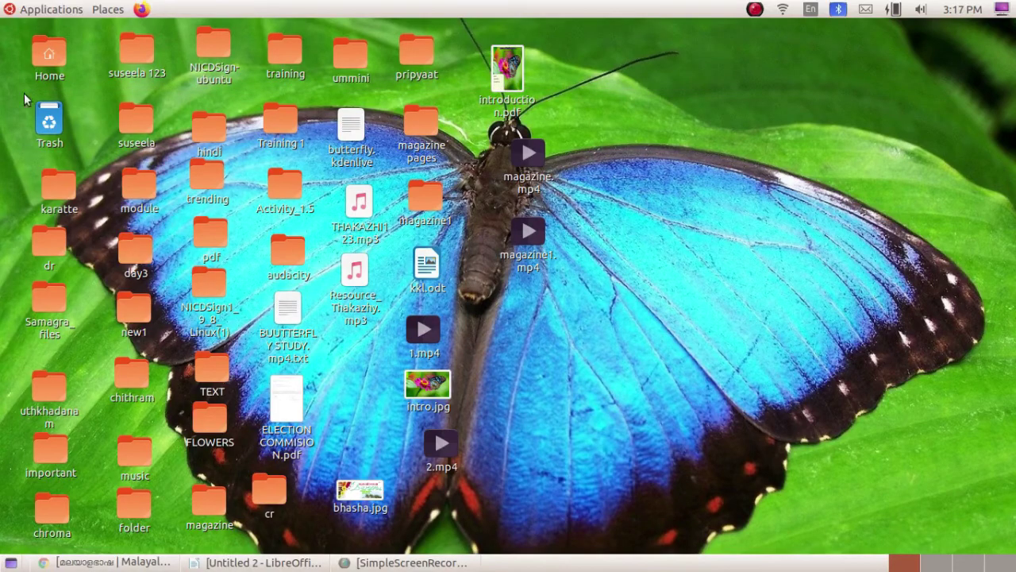
click(272, 565)
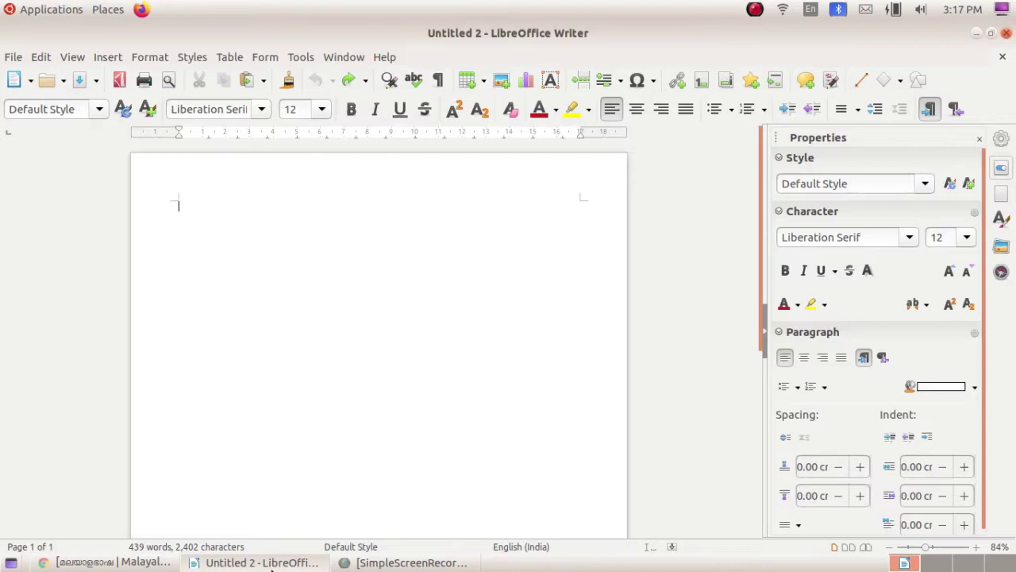
click(68, 12)
mouse_move(50, 186)
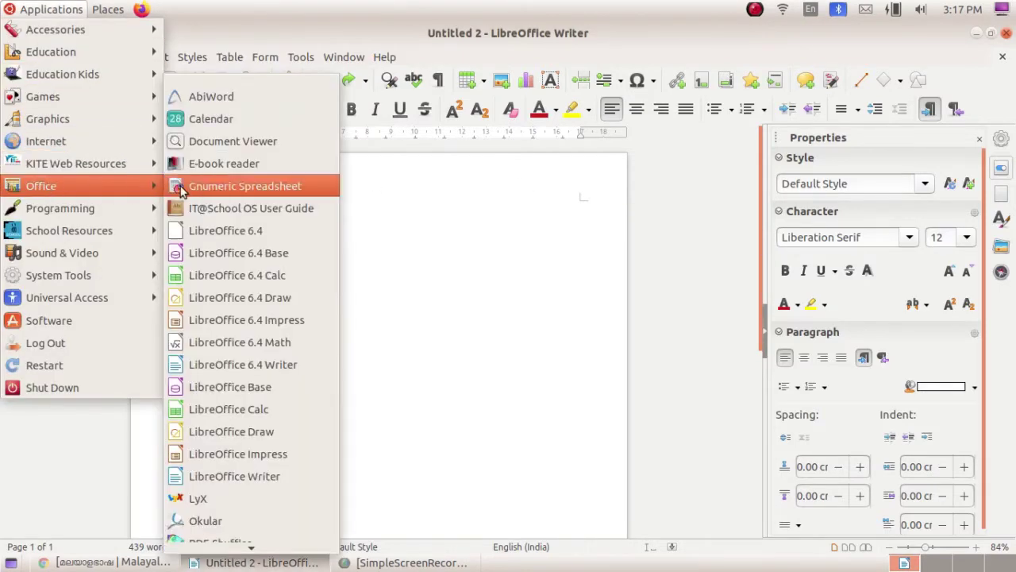
click(267, 366)
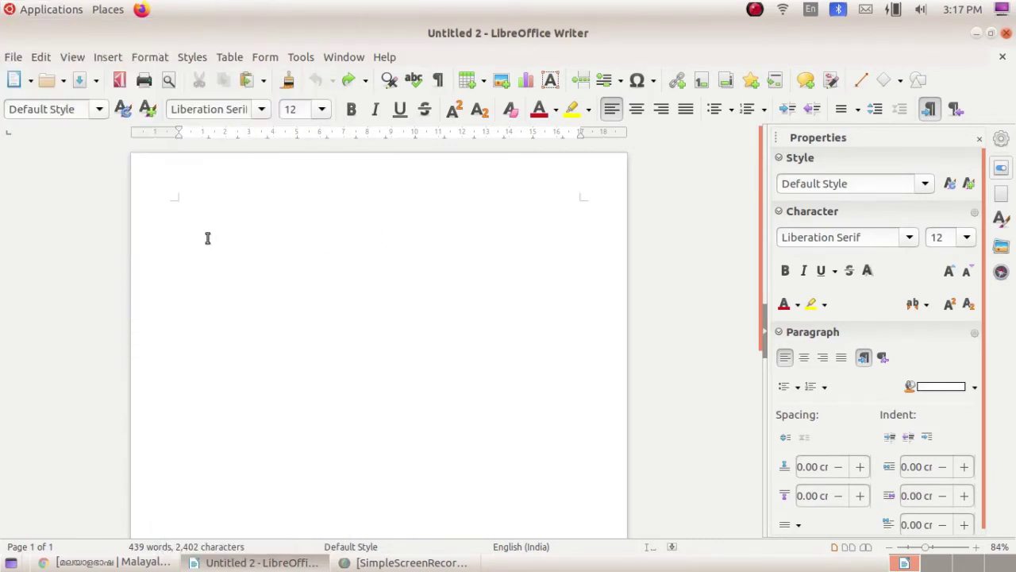
right_click(222, 207)
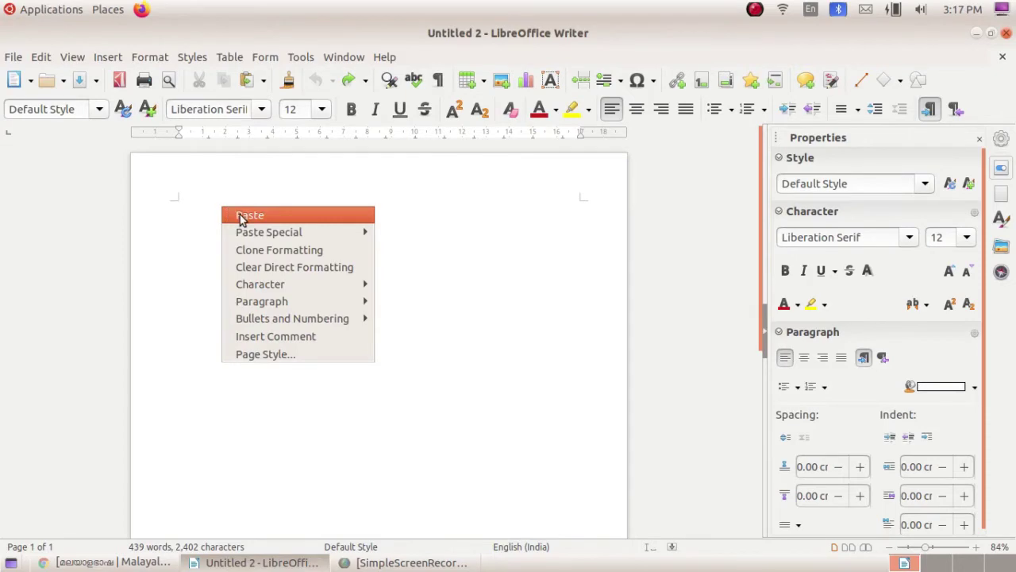
click(245, 216)
scroll(339, 258, up, 7)
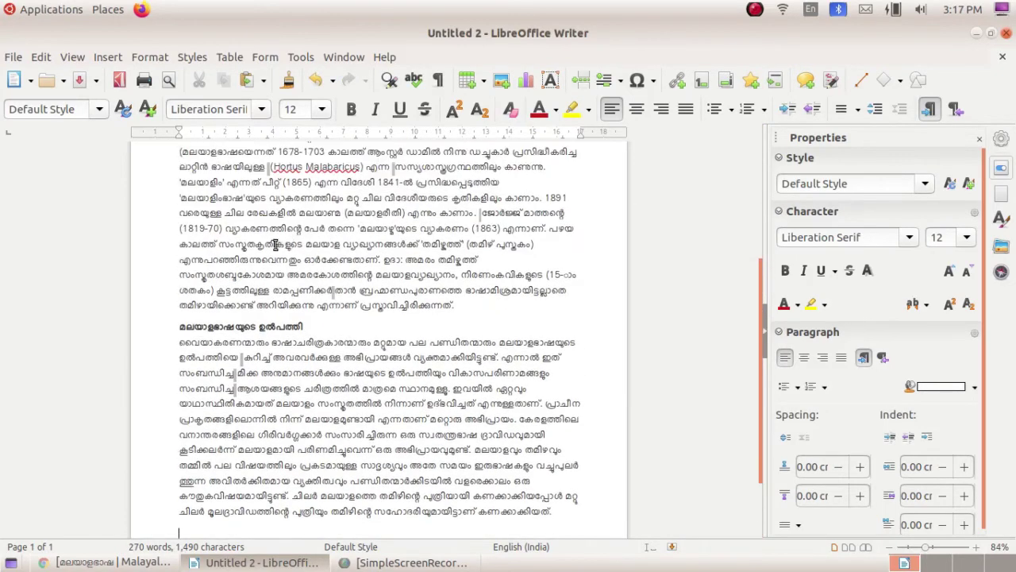
scroll(277, 216, down, 7)
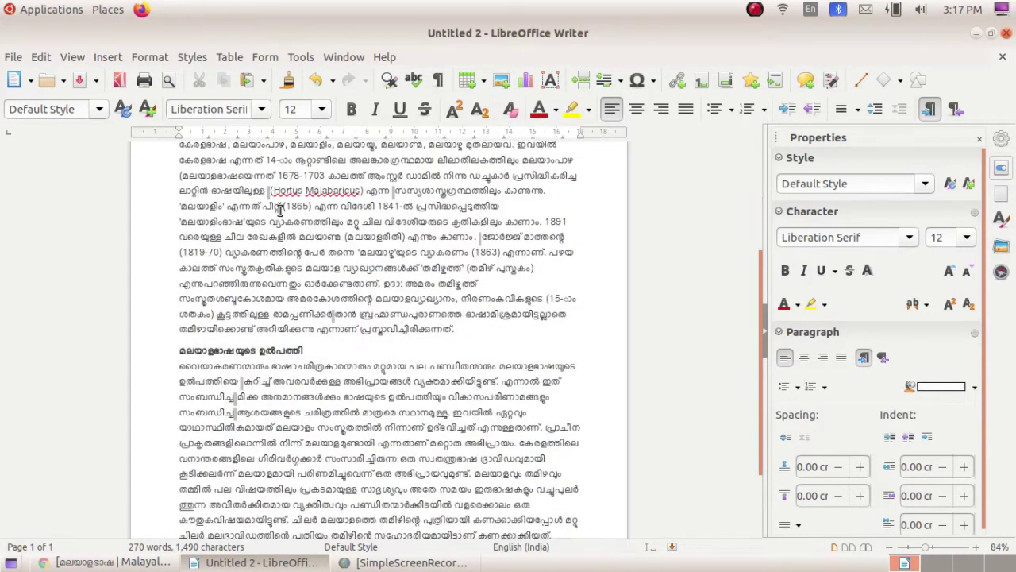
scroll(243, 294, up, 7)
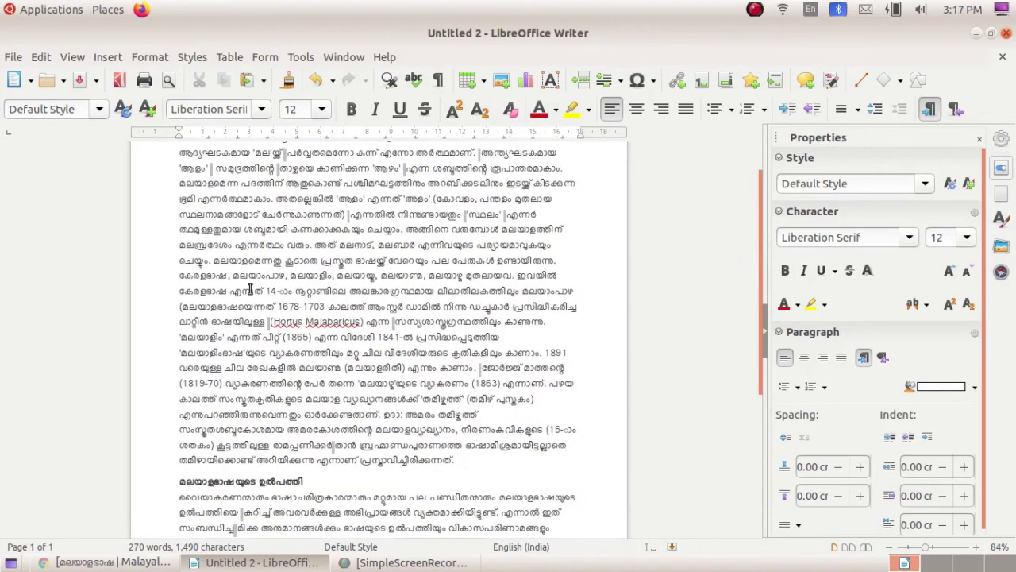
- Save the article document on the Desktop under the name language as an ODF Text Document (.odt)
click(13, 59)
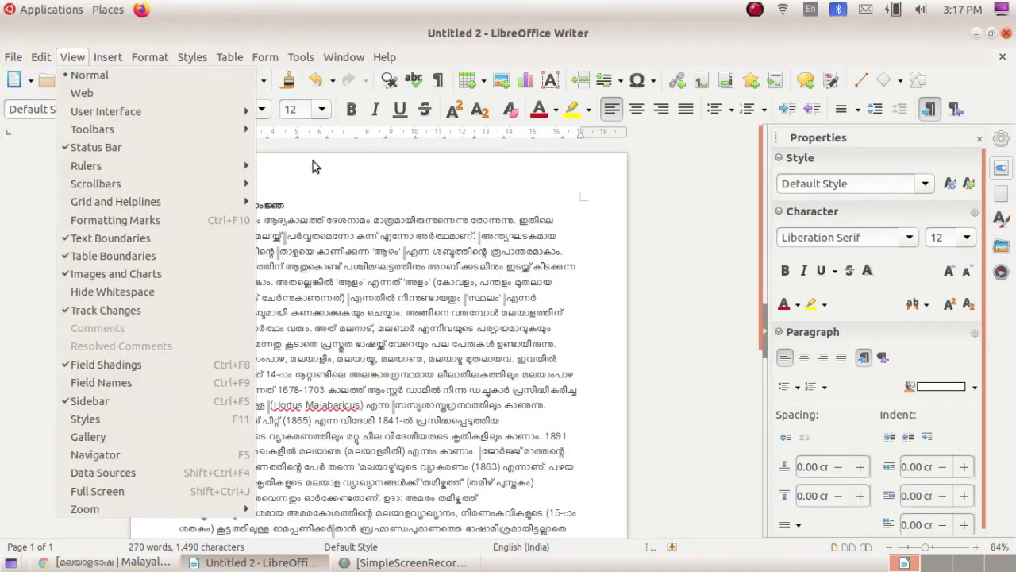
click(316, 171)
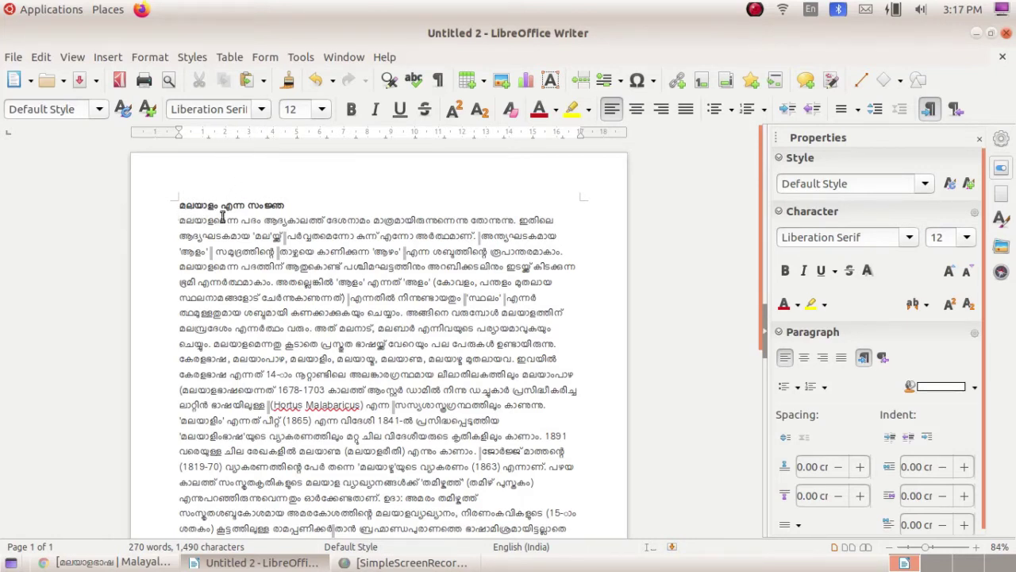
click(13, 58)
click(40, 238)
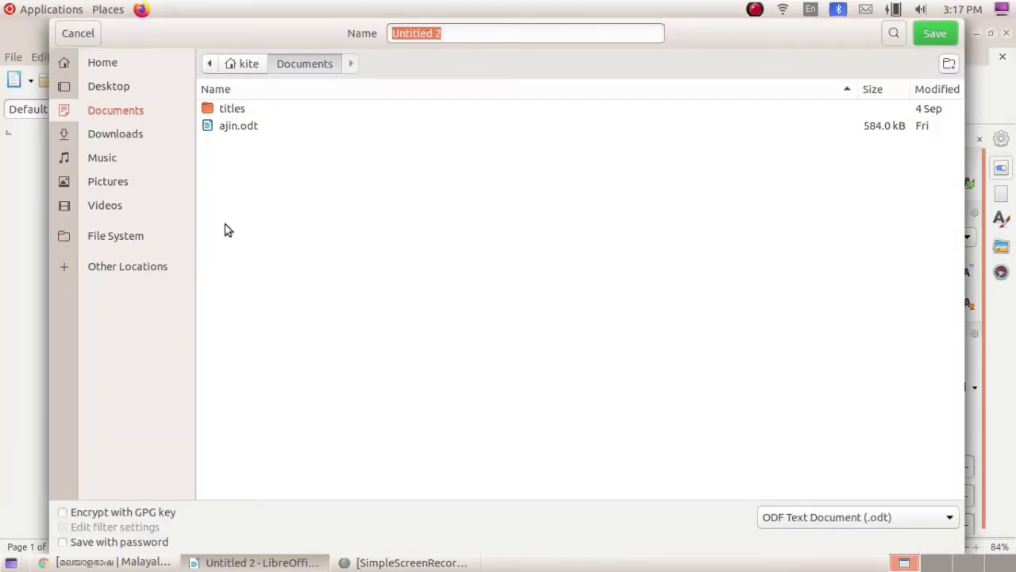
click(140, 92)
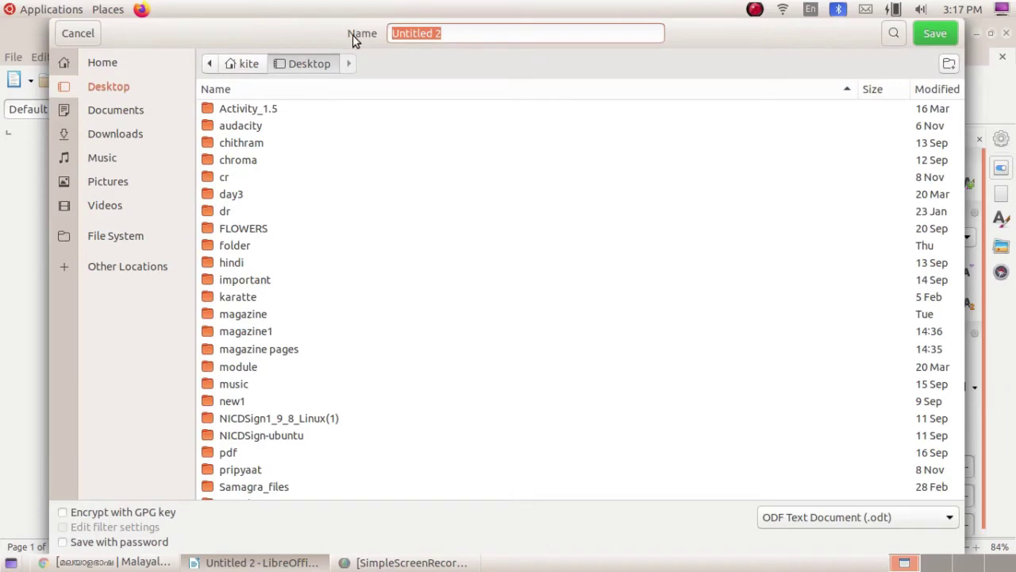
key(BackSpace)
text(language)
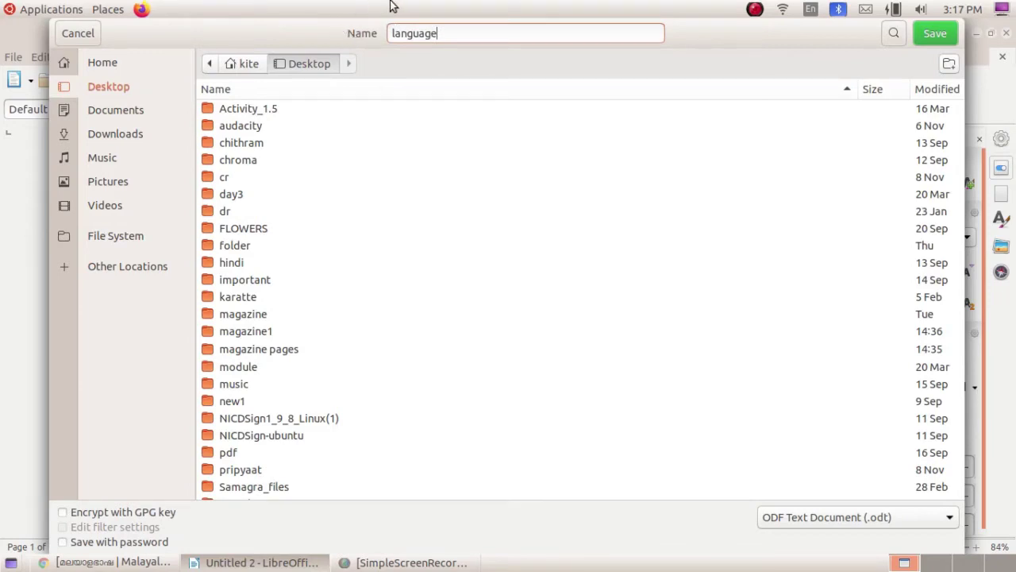
click(936, 35)
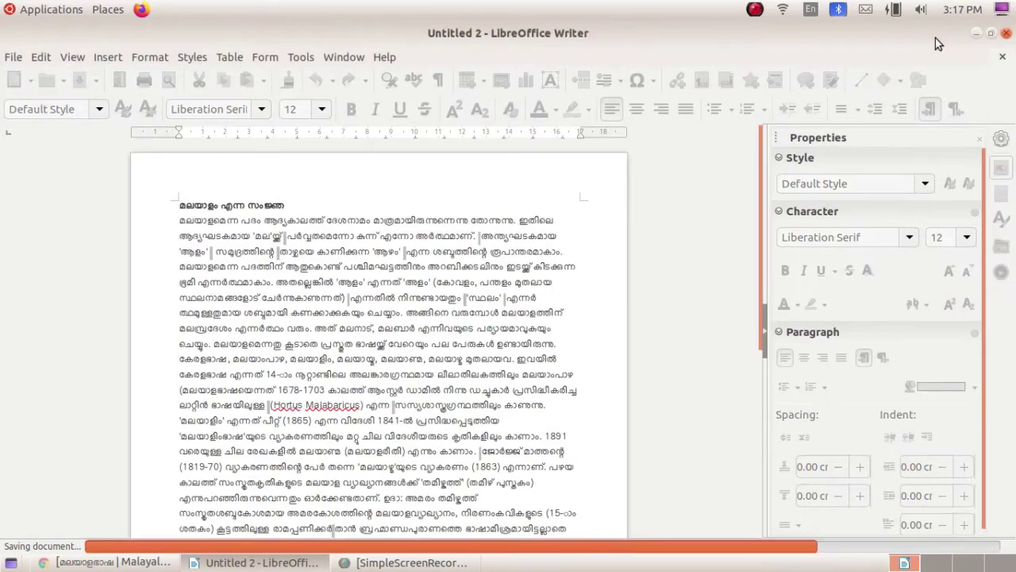
- Check that language.odt is on the desktop, look over the saved article in Writer and close the document
click(976, 35)
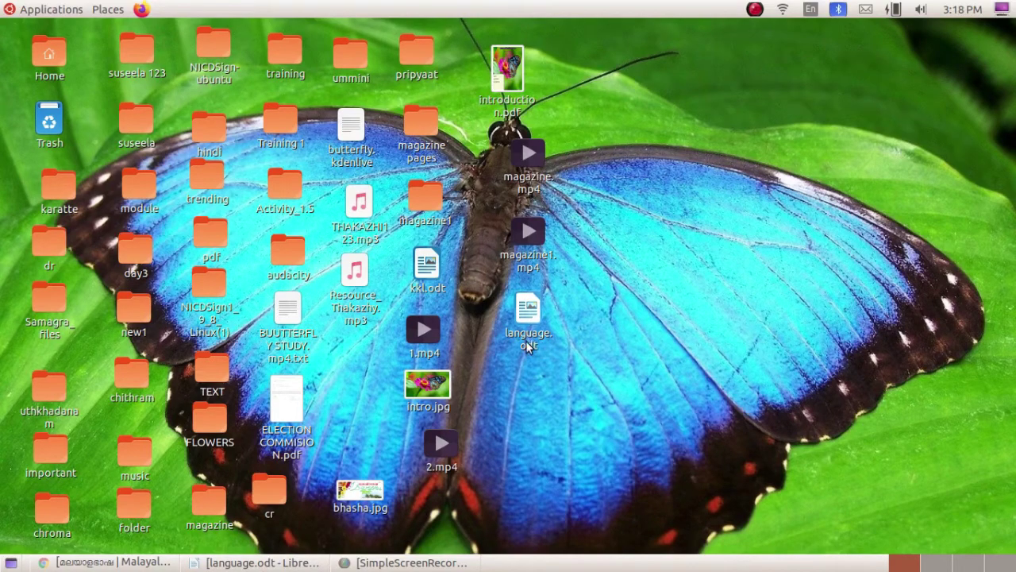
click(261, 561)
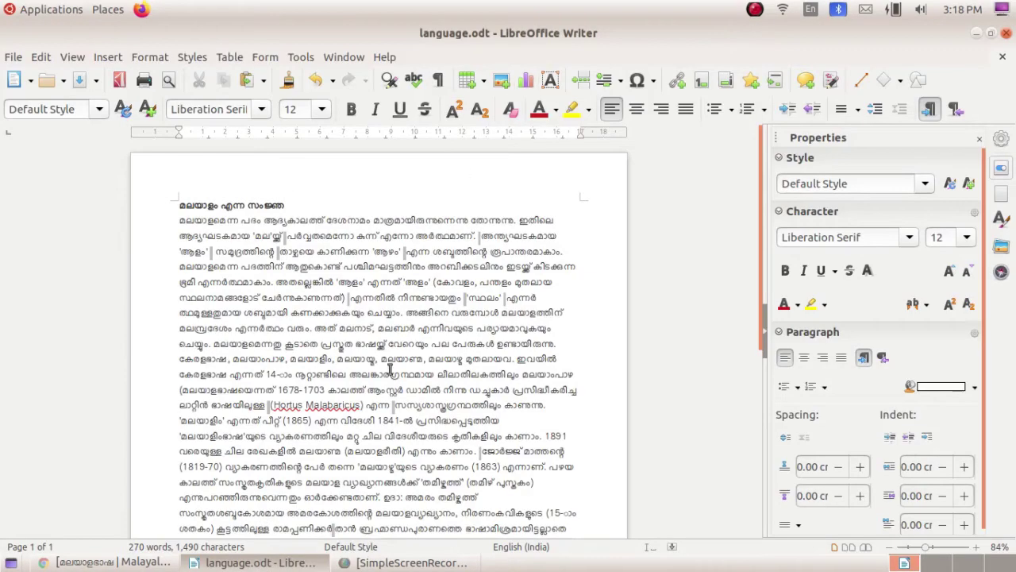
scroll(445, 203, down, 2)
scroll(446, 203, down, 2)
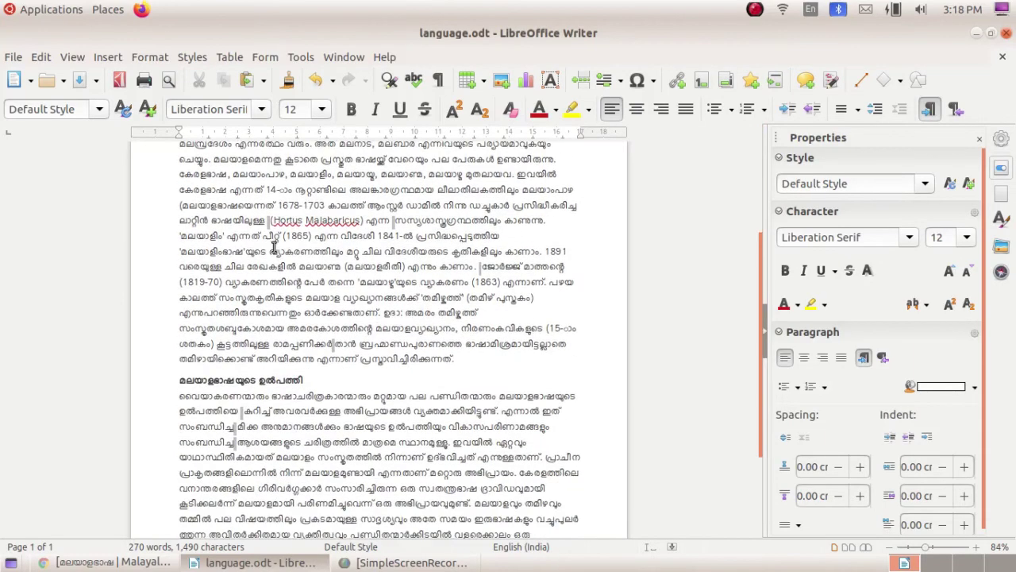
scroll(446, 203, up, 4)
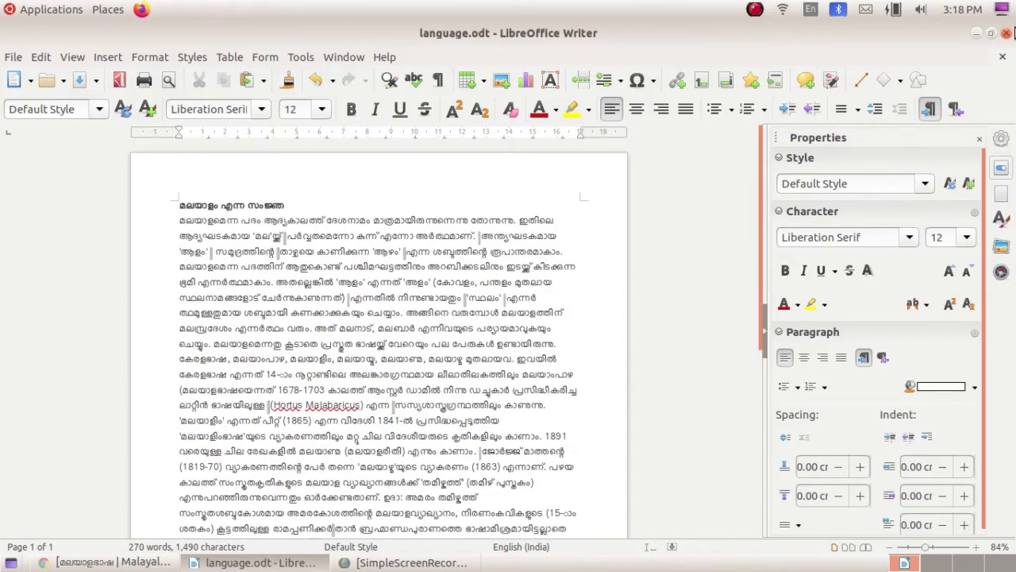
click(1005, 33)
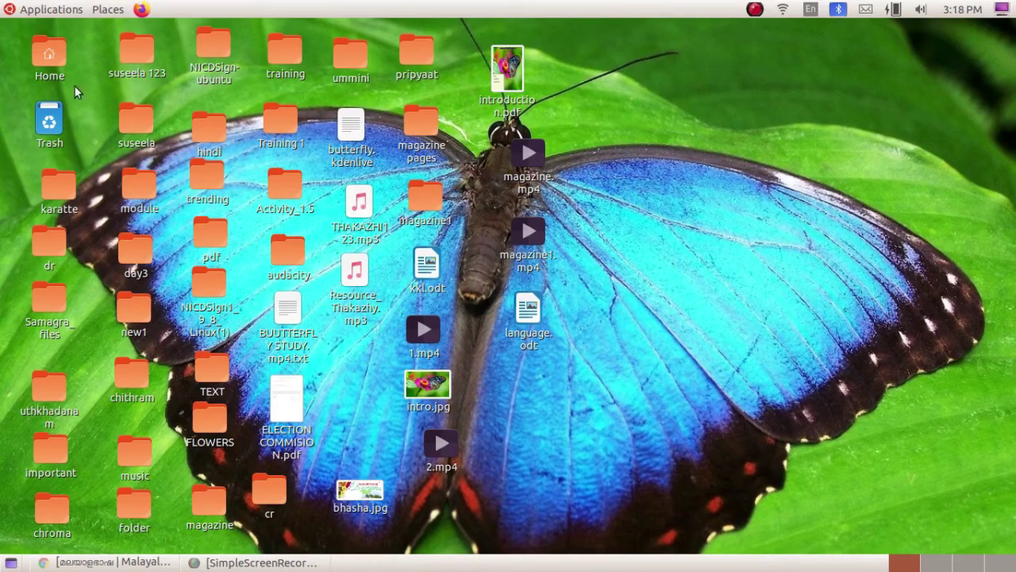
- Start a new blank document in LibreOffice 6.4 Writer
click(54, 10)
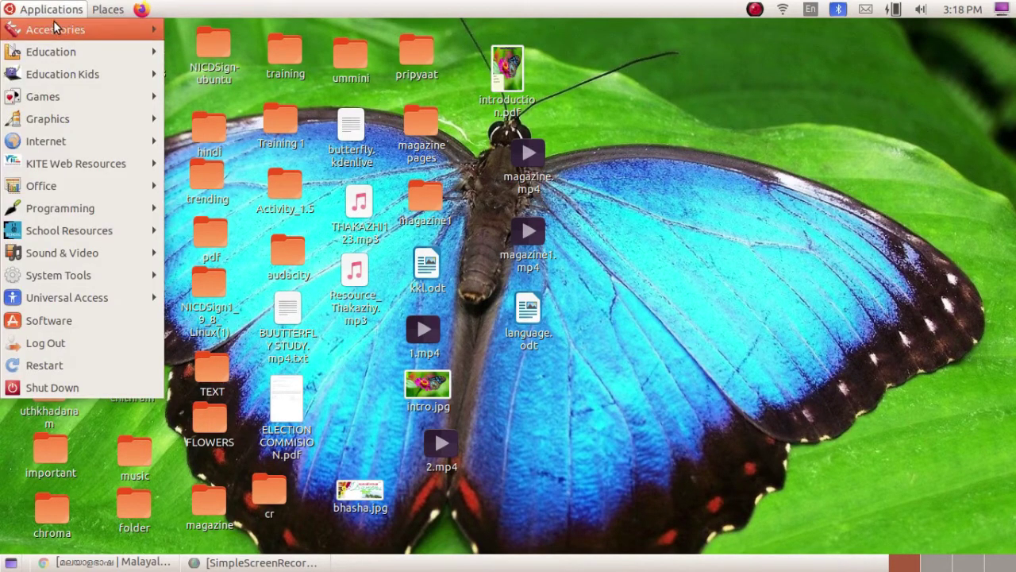
mouse_move(54, 186)
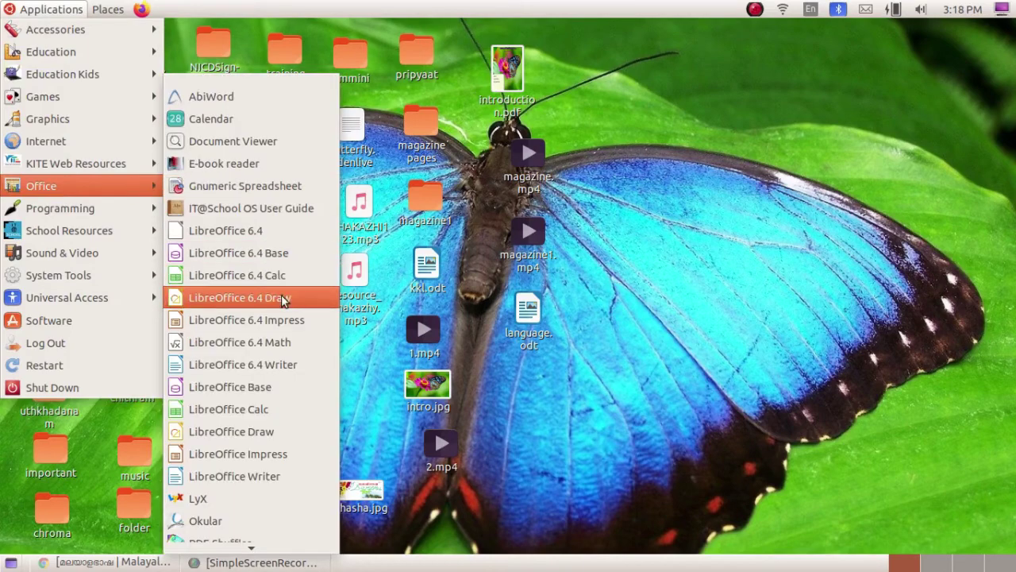
click(265, 366)
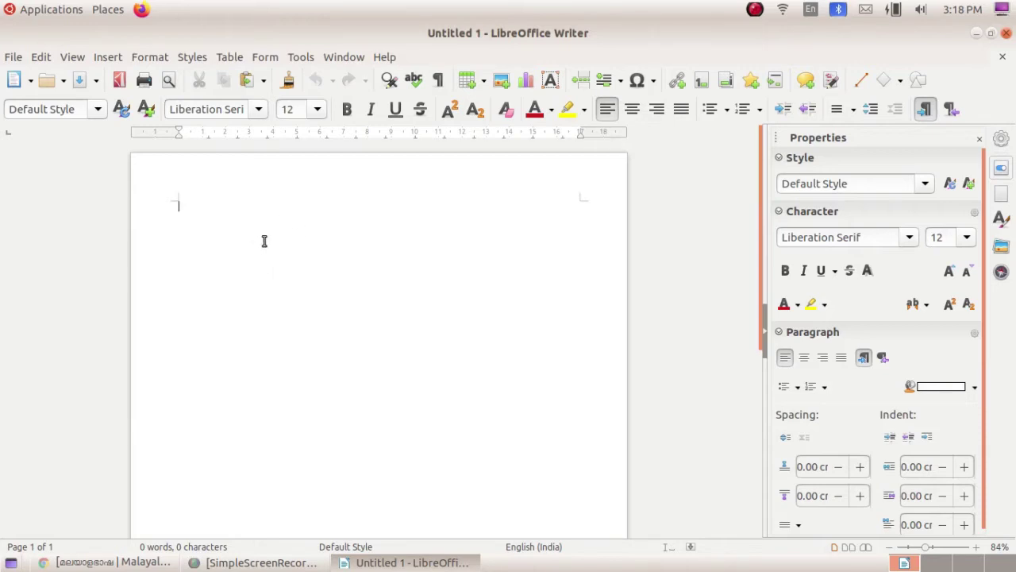
- Set the page style's background to the solid light green colour afd095 and look over the page
right_click(263, 239)
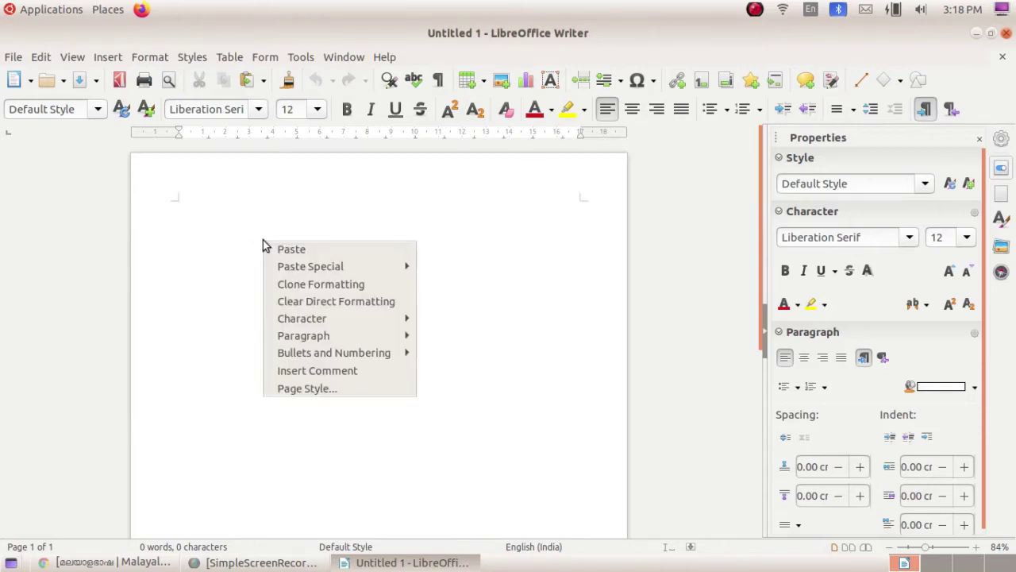
click(332, 391)
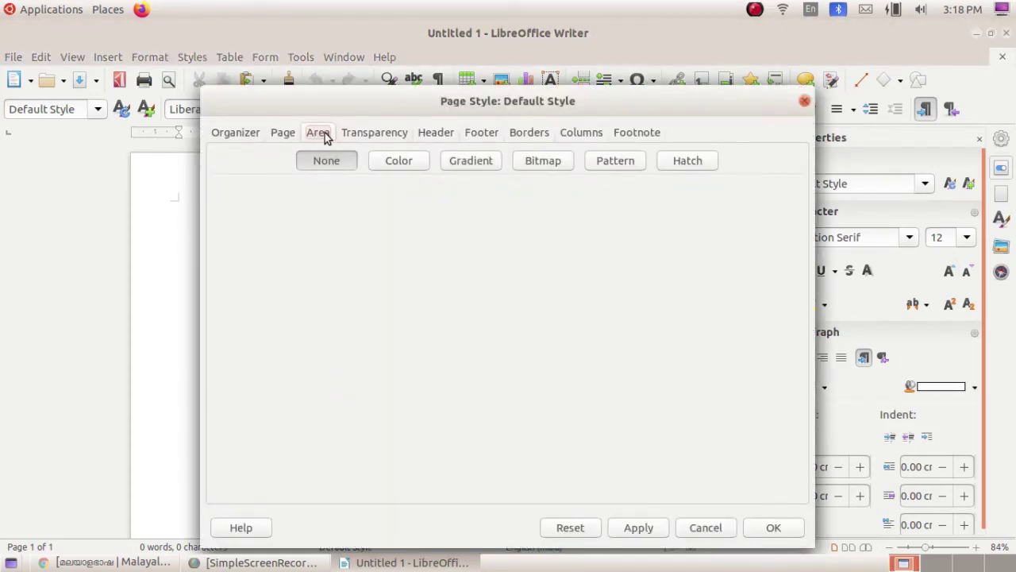
click(409, 164)
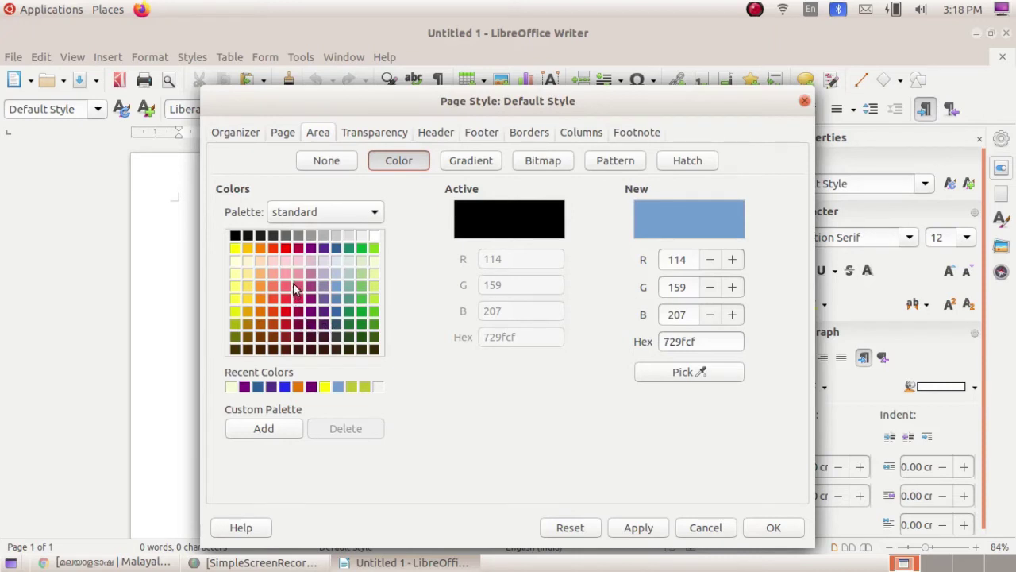
click(361, 274)
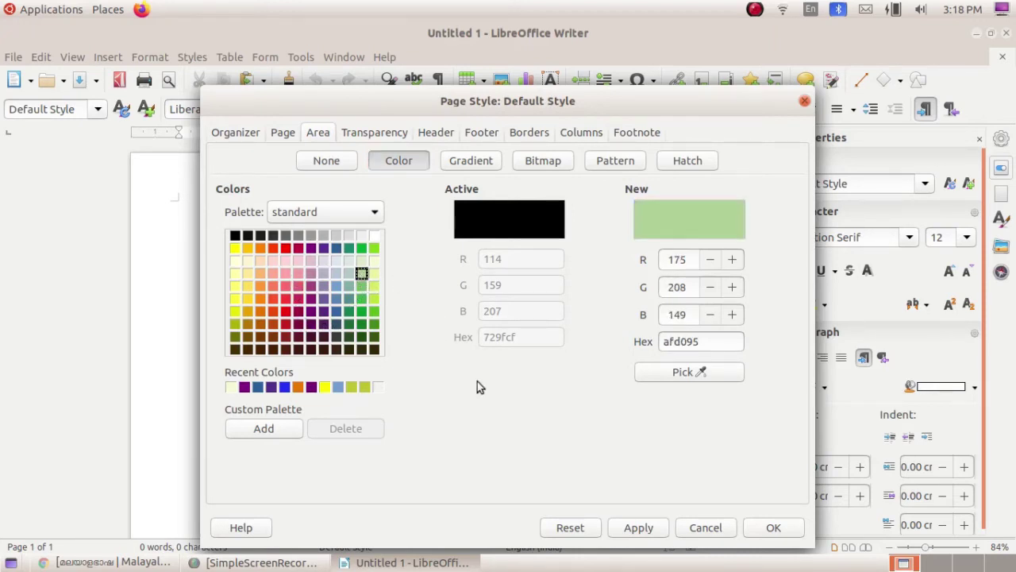
click(767, 526)
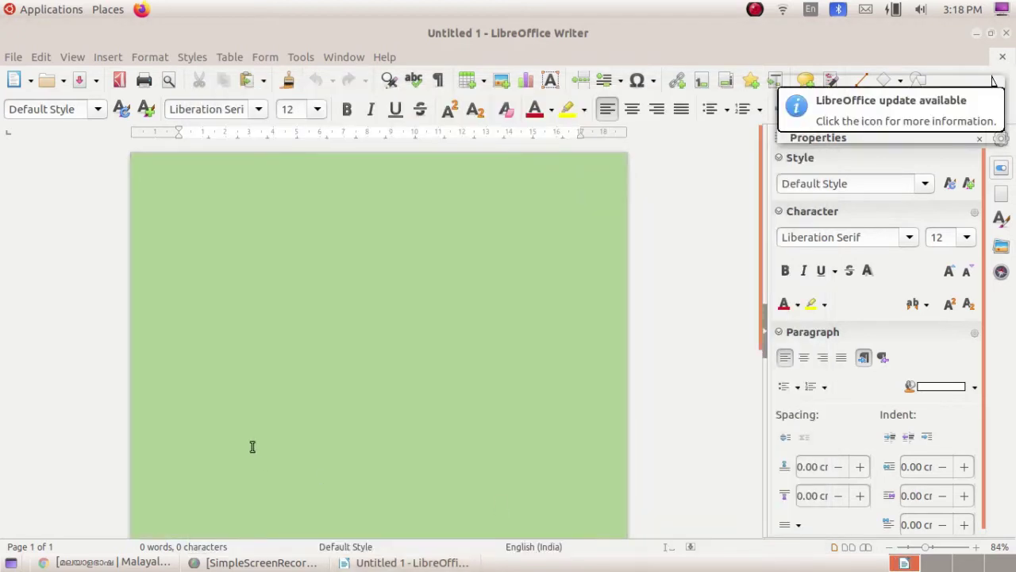
scroll(219, 267, down, 1)
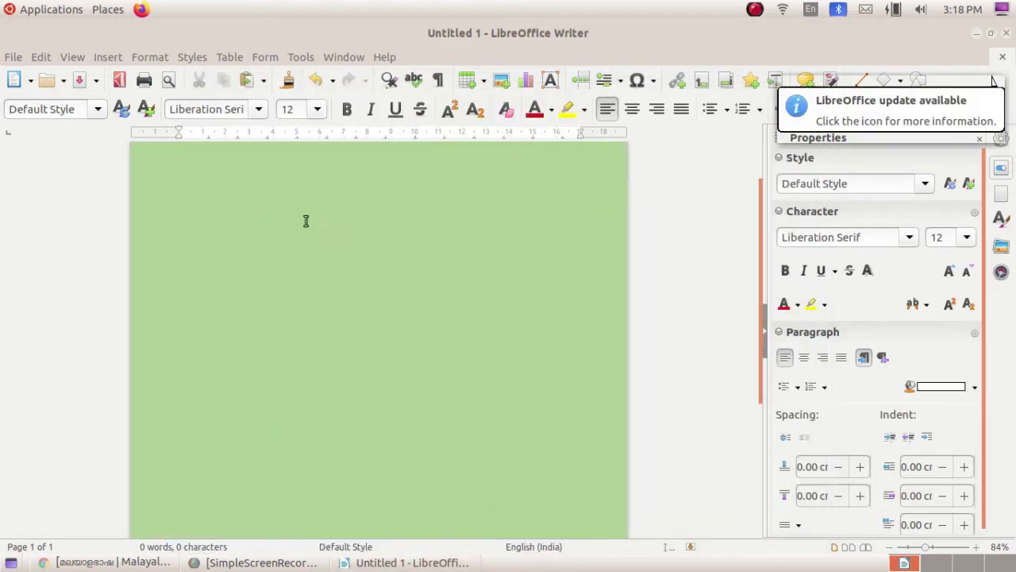
scroll(304, 234, up, 1)
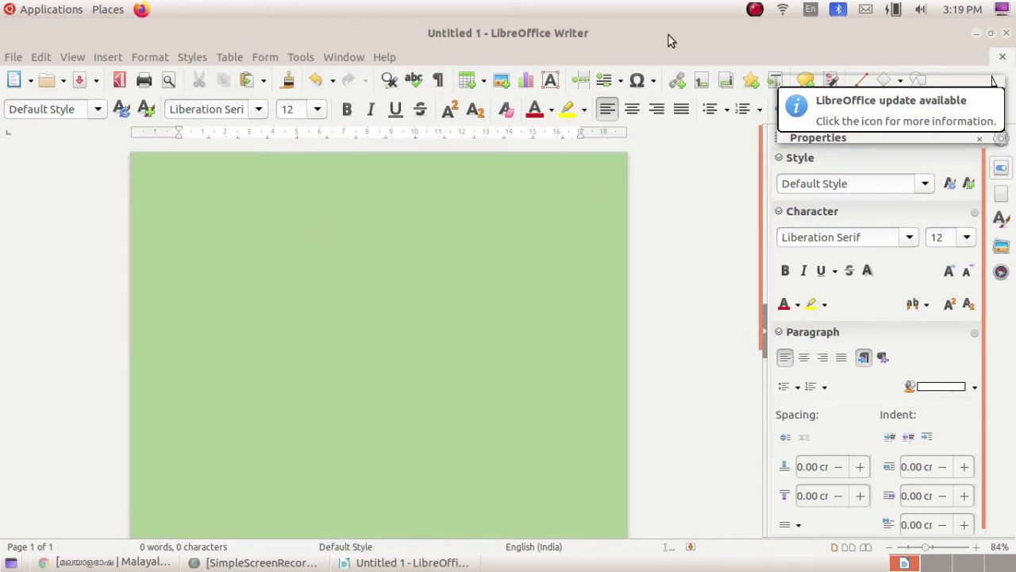
- Shrink the green document's window, move it aside to uncover the desktop, and open language.odt
click(990, 33)
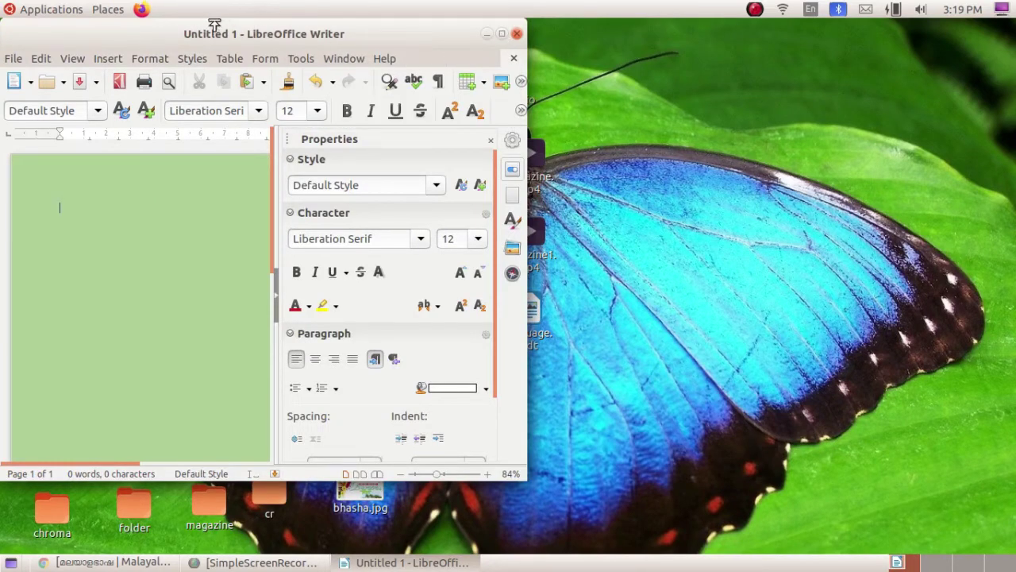
drag(162, 35, 286, 49)
drag(408, 55, 901, 79)
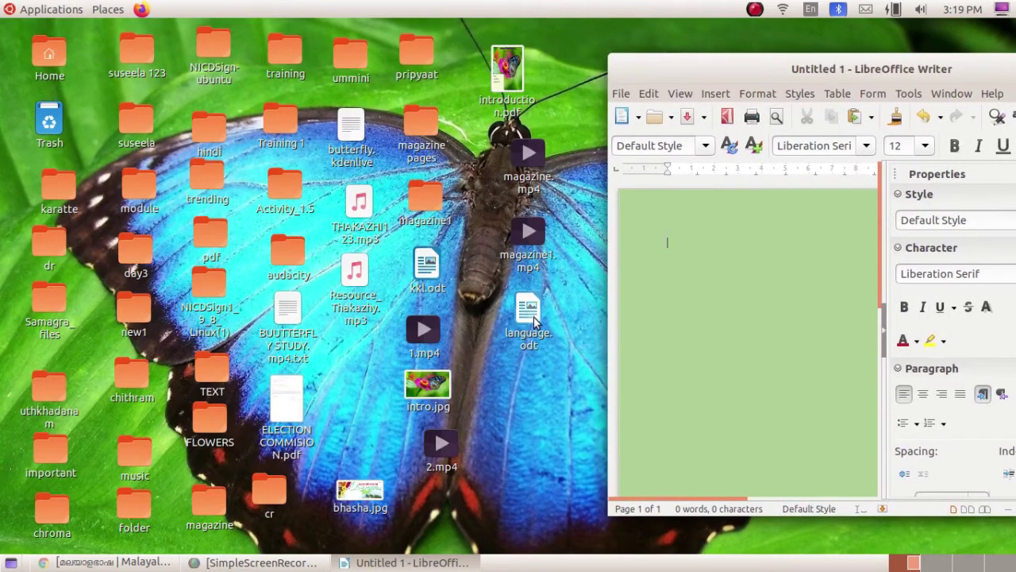
click(544, 344)
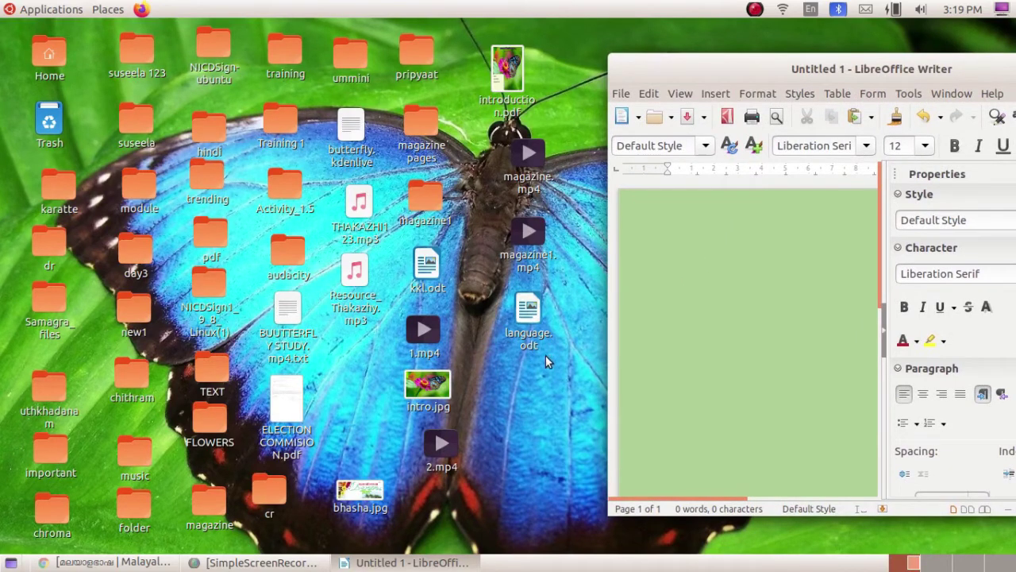
double_click(530, 333)
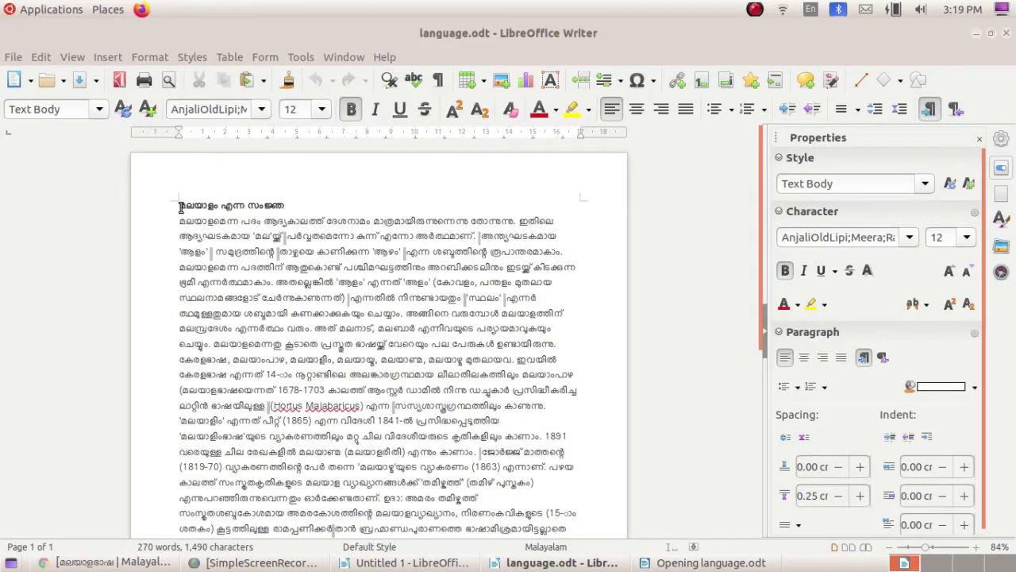
- Copy the whole article text in language.odt, from the heading മലയാളം എന്ന സംജ്ഞ to the end
drag(180, 205, 467, 470)
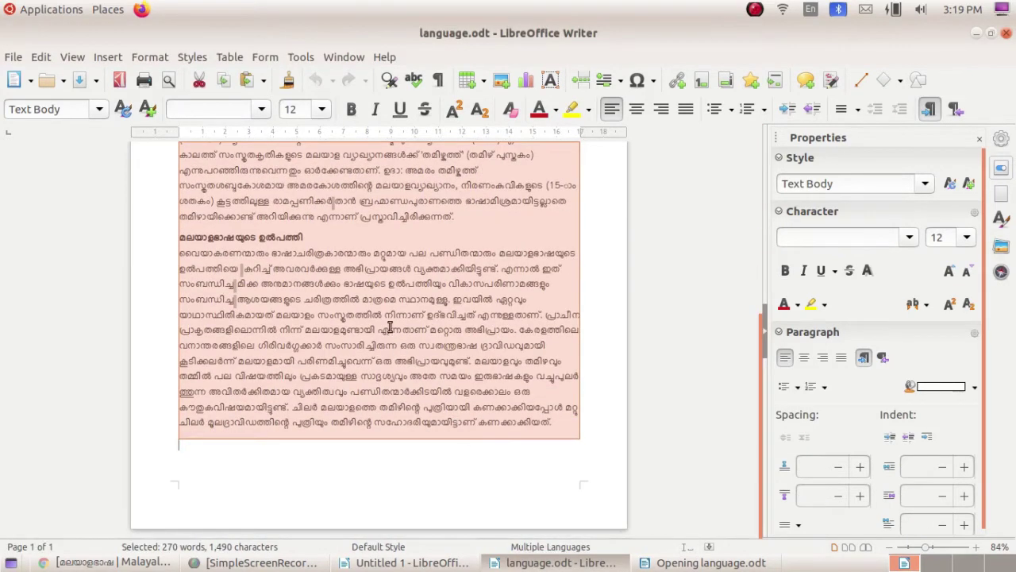
right_click(371, 238)
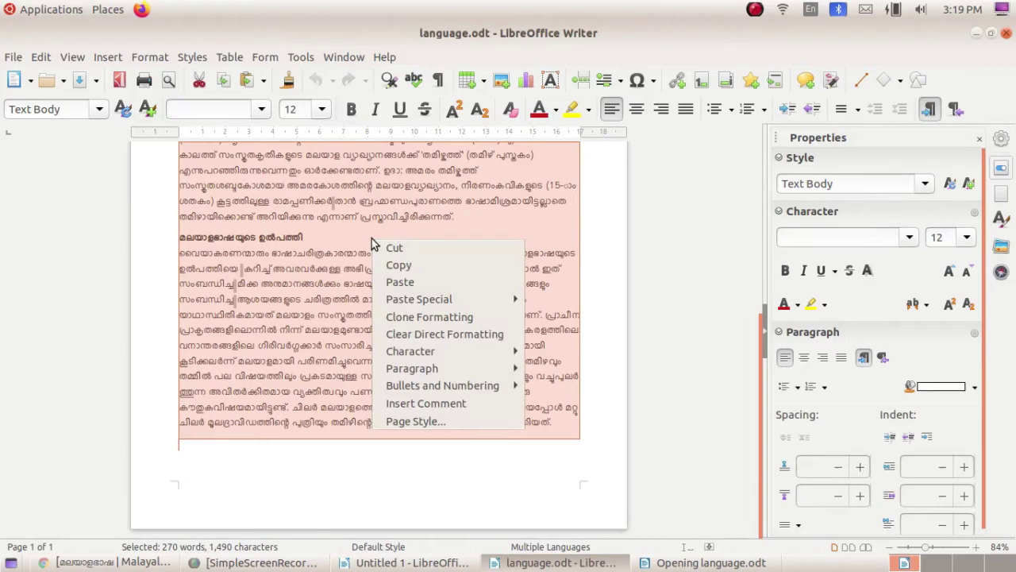
click(402, 266)
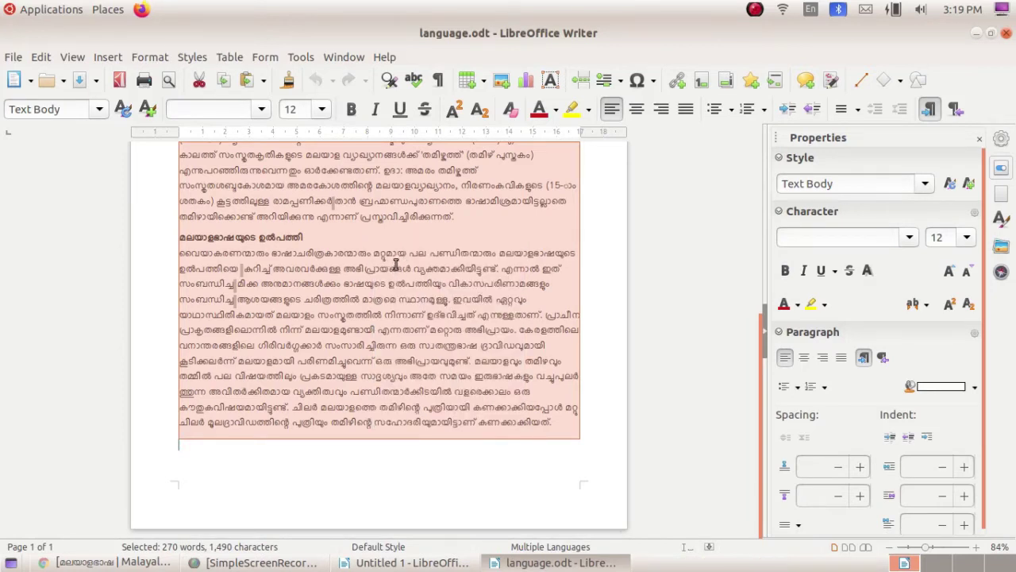
- Return to the green Untitled 1 document, maximise its window and paste the copied article into the page
click(976, 33)
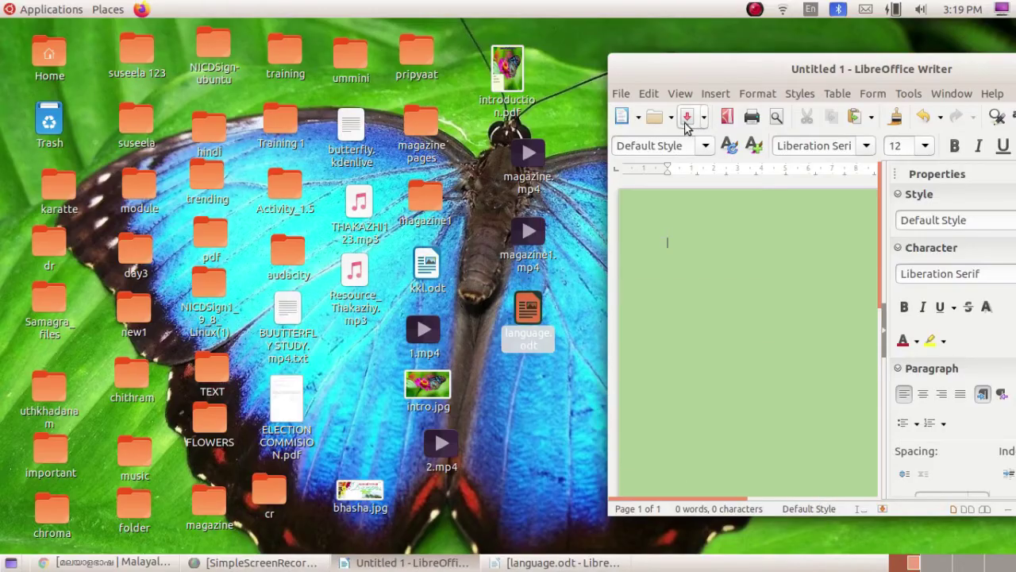
drag(830, 69, 449, 71)
click(727, 70)
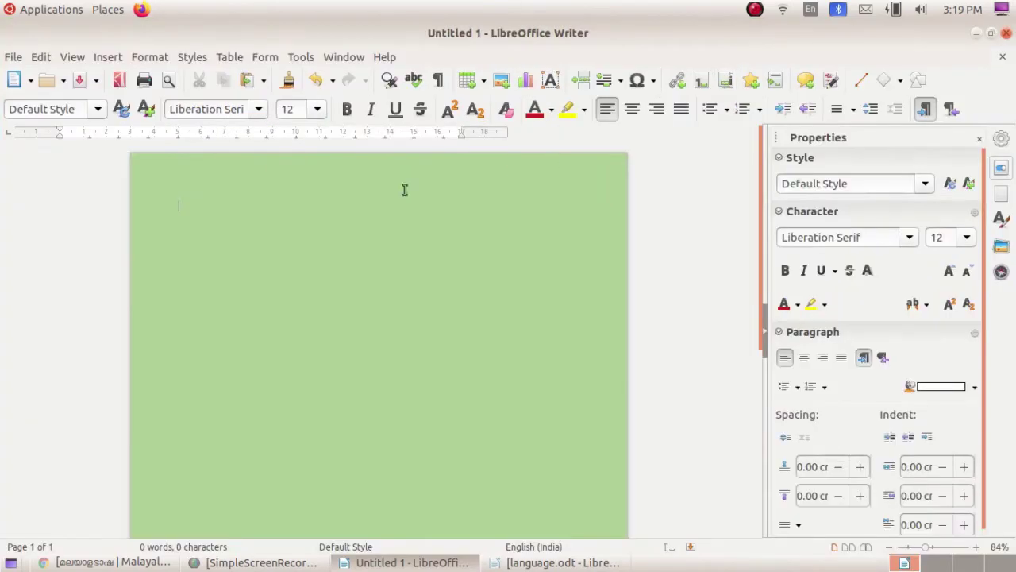
right_click(221, 221)
mouse_move(278, 300)
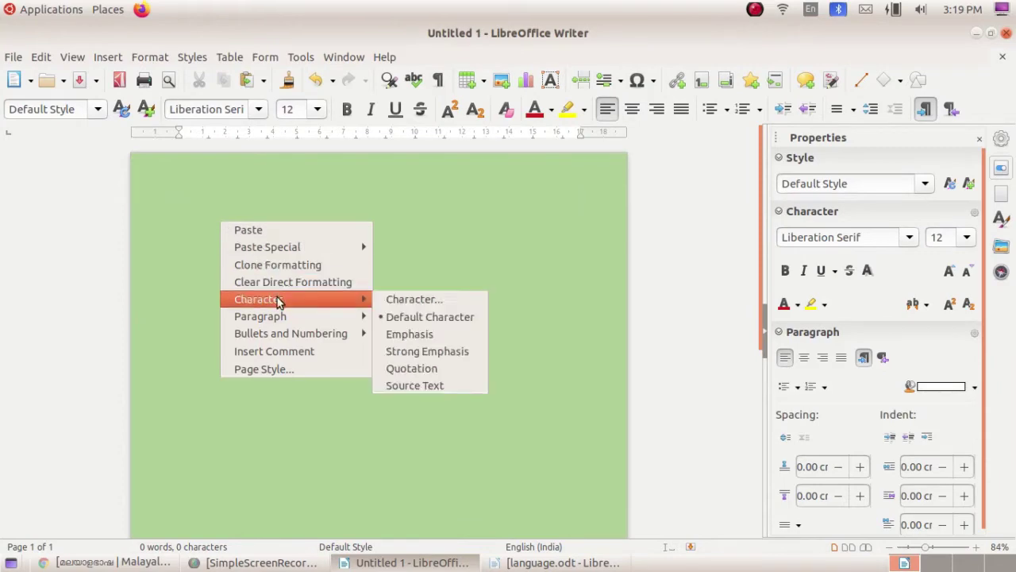
click(286, 230)
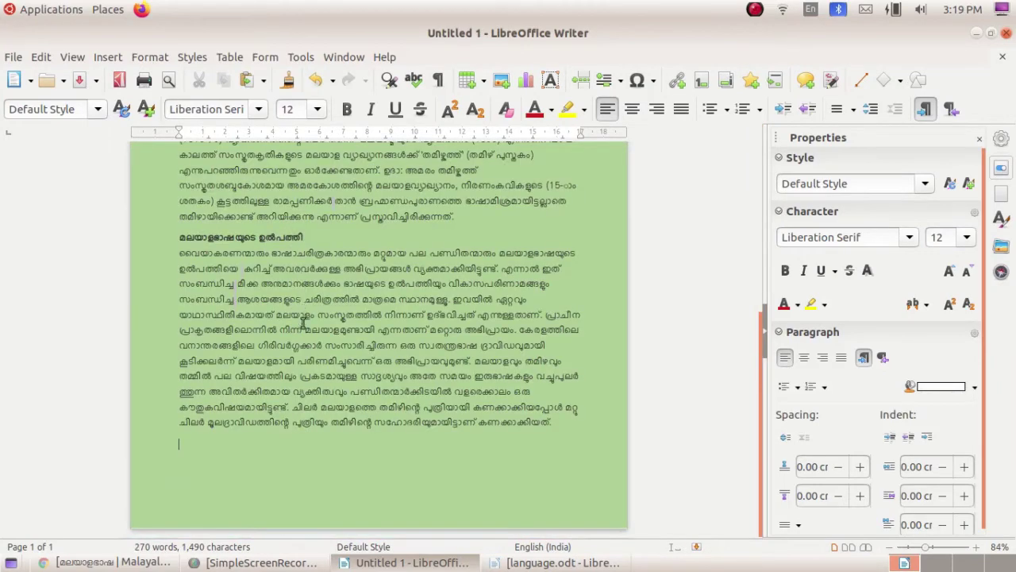
- Look over the pasted article on the green page, from the first heading down to the last paragraph
scroll(307, 331, up, 6)
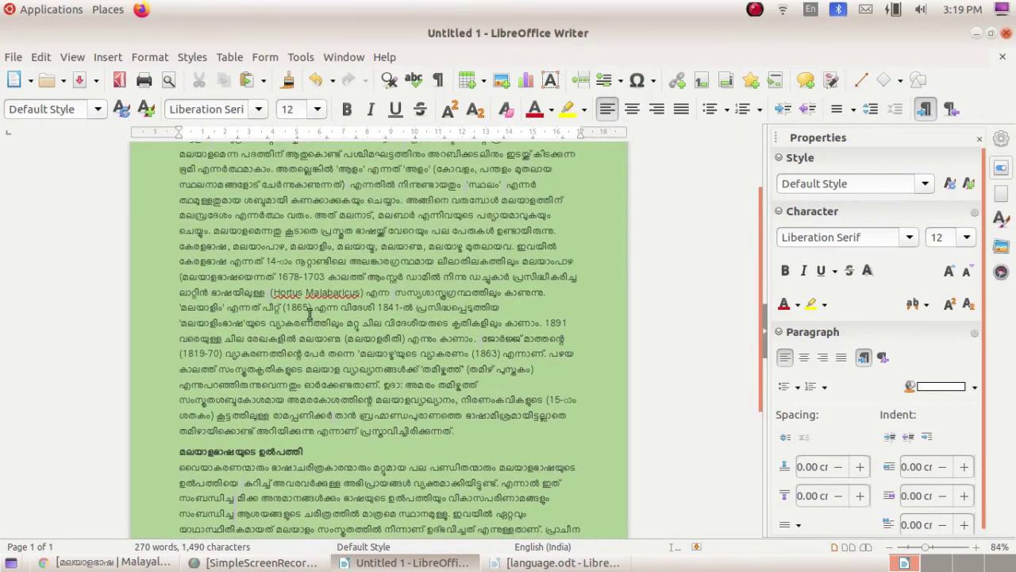
scroll(310, 298, up, 3)
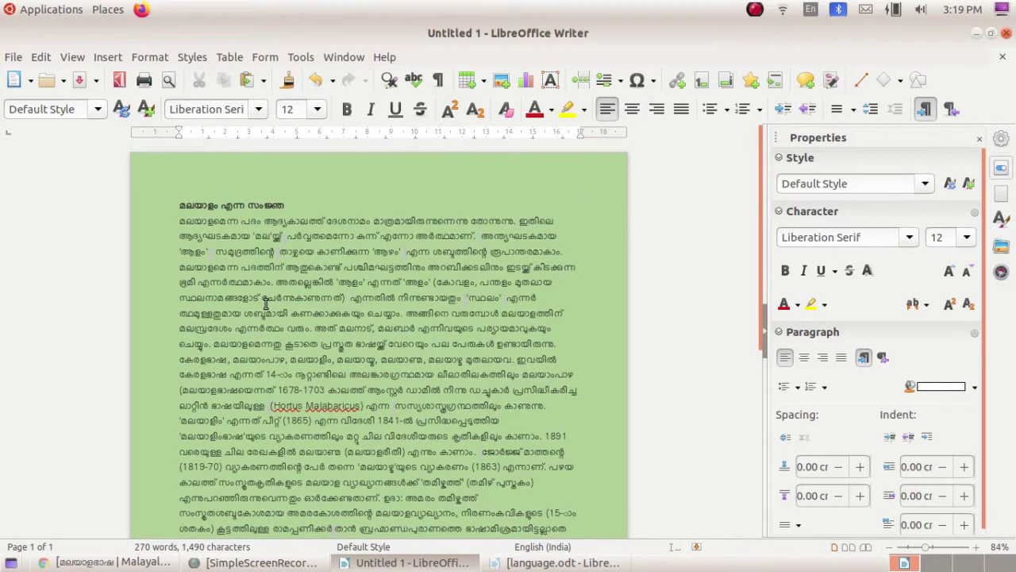
scroll(271, 297, down, 9)
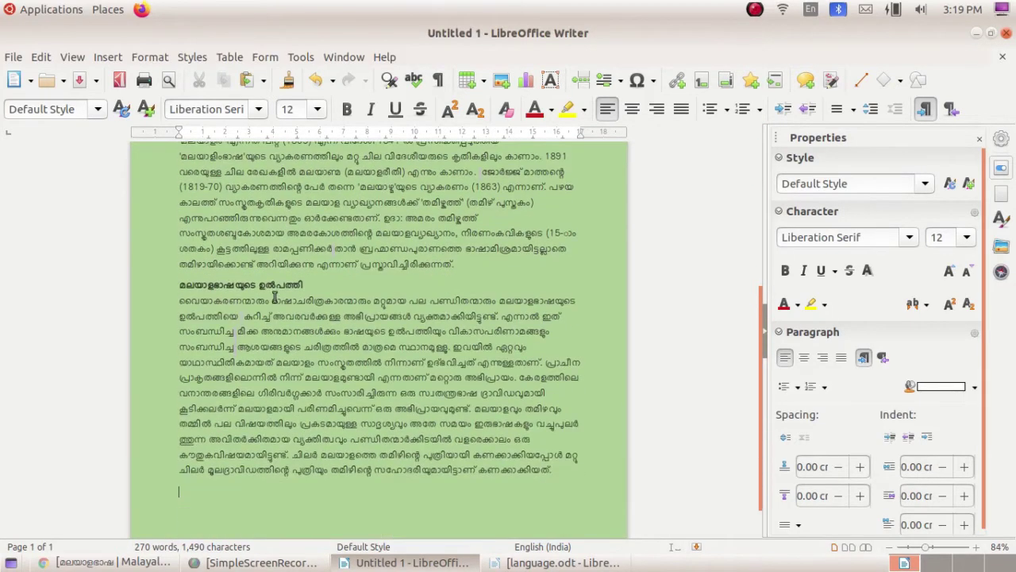
scroll(274, 298, up, 9)
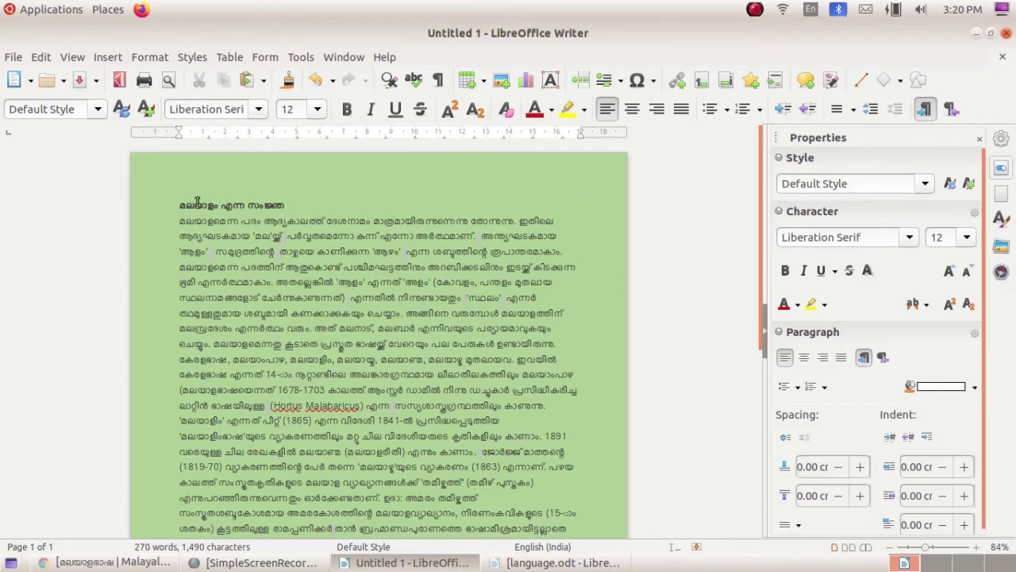
scroll(197, 203, down, 7)
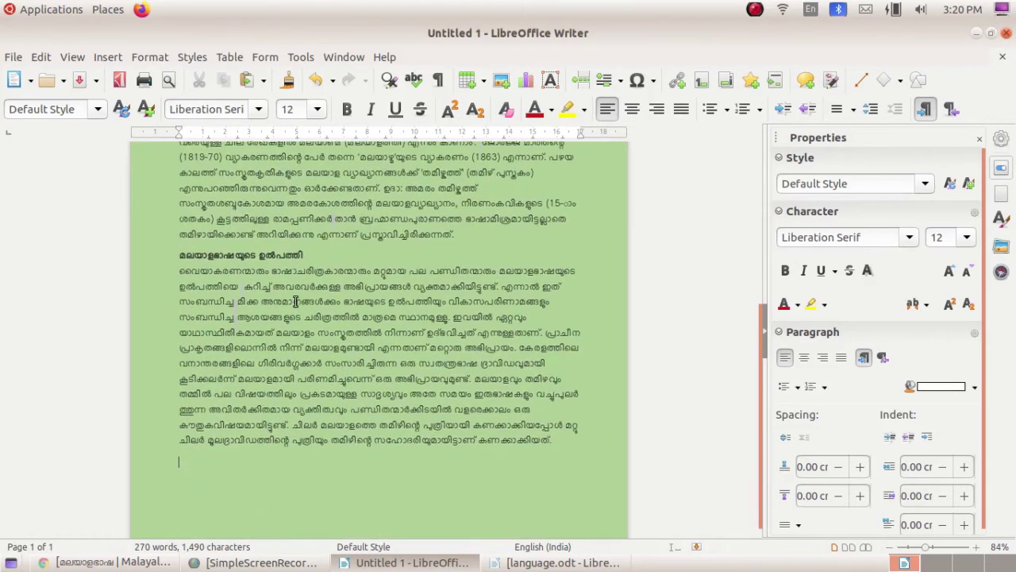
scroll(296, 302, up, 6)
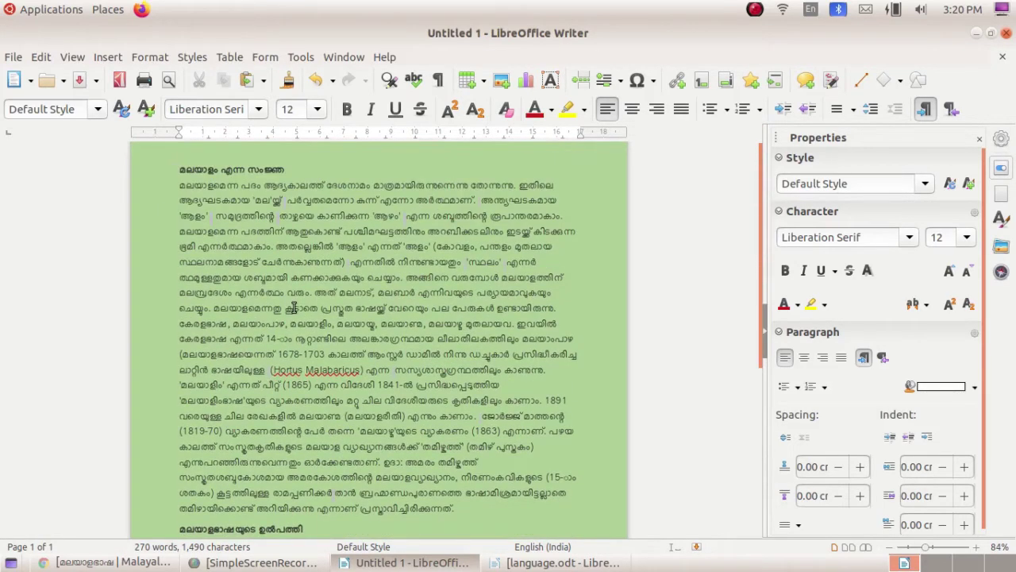
scroll(293, 307, up, 1)
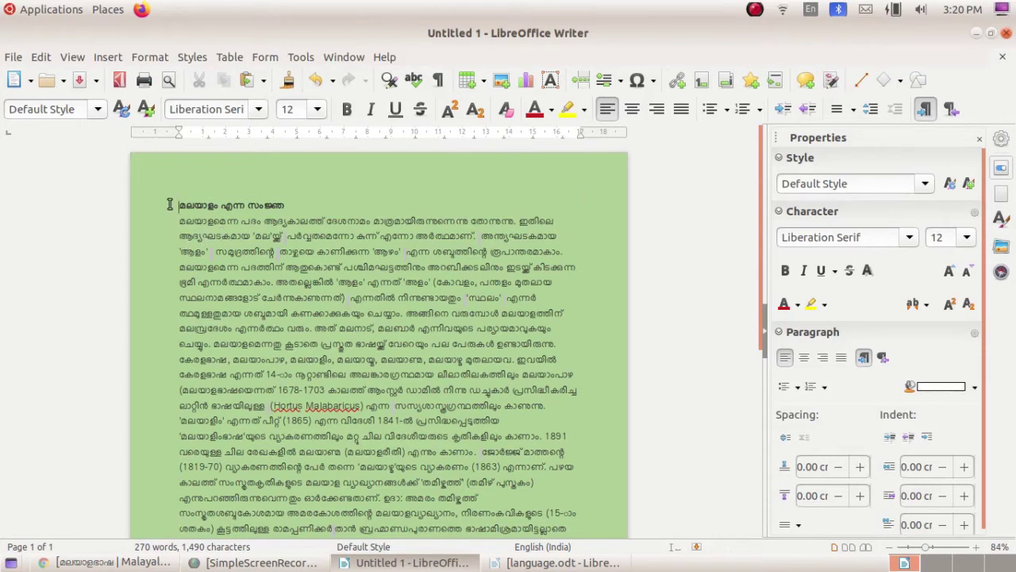
- Select the whole article on the green page and set up a new section for it with 2 columns
drag(169, 205, 472, 446)
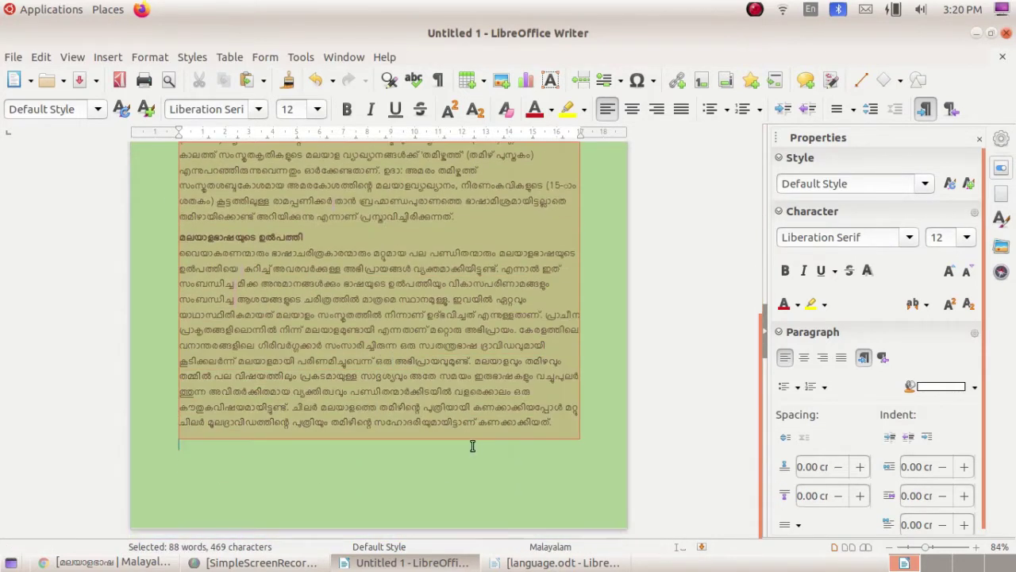
key(ctrl+a)
scroll(164, 279, up, 6)
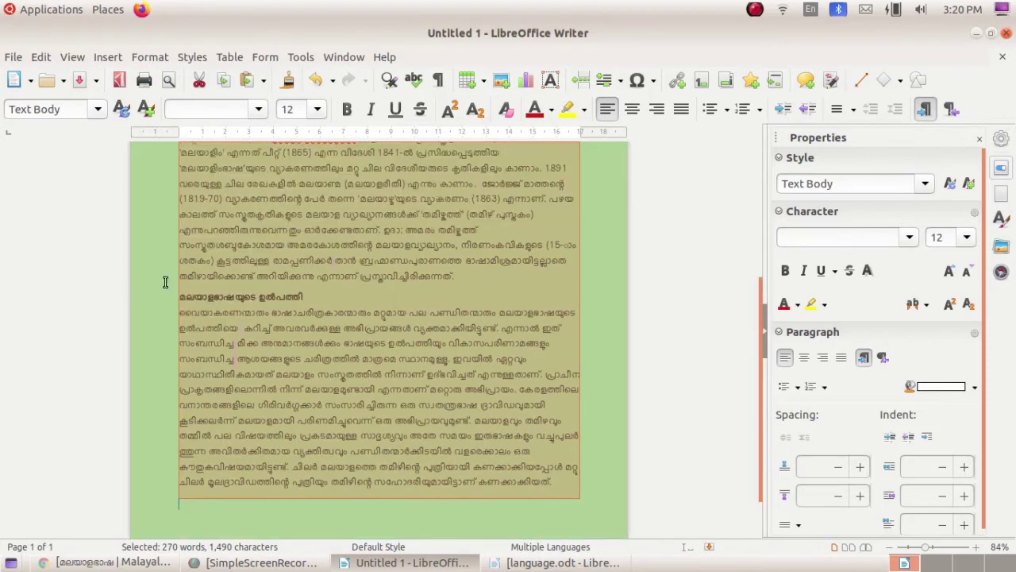
scroll(171, 246, up, 2)
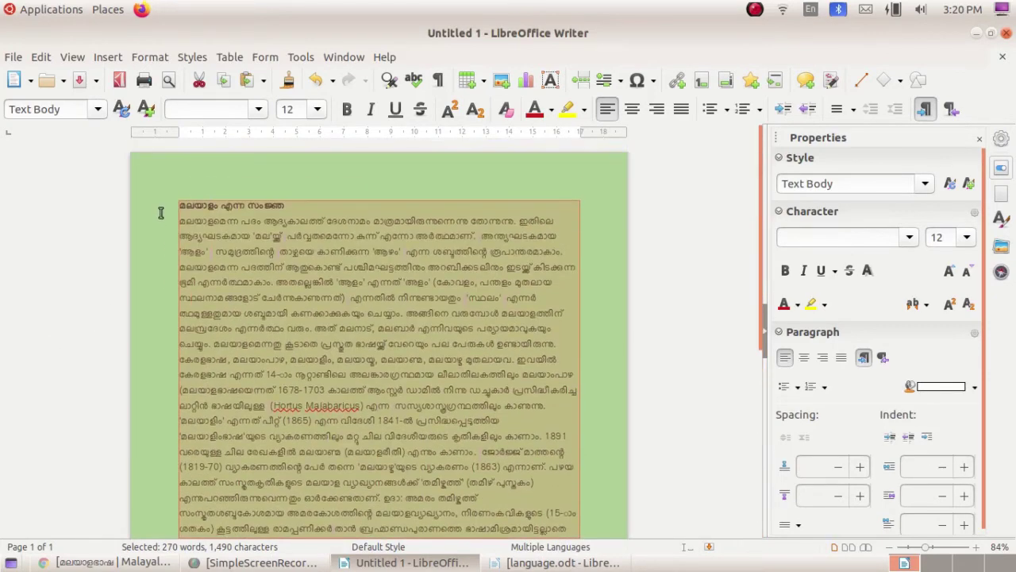
click(111, 61)
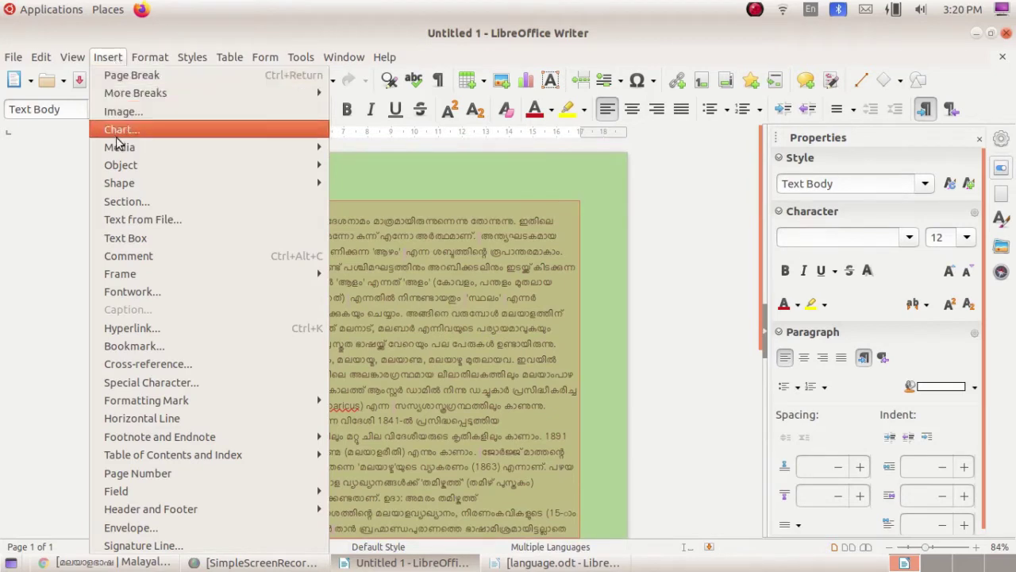
click(151, 204)
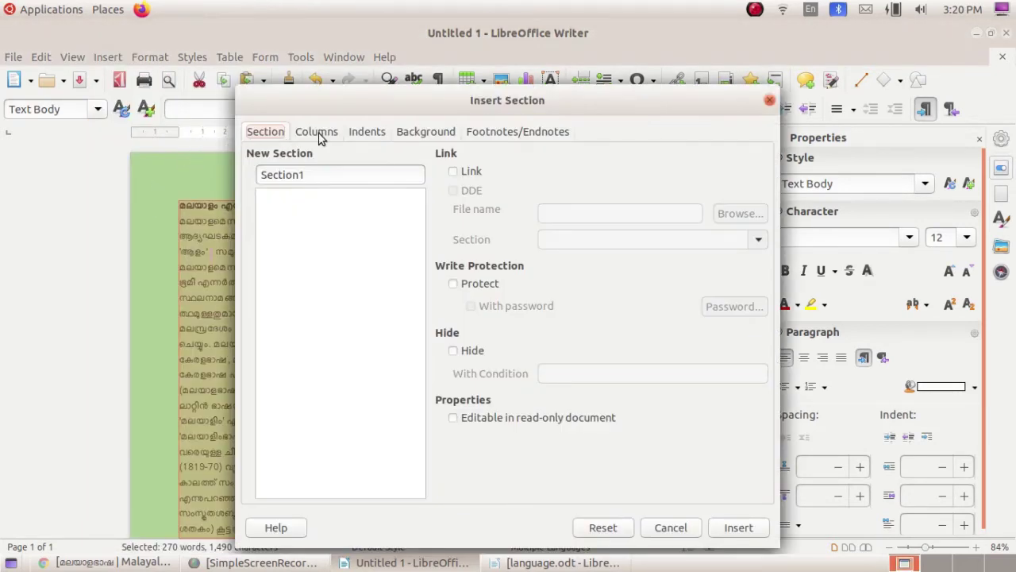
click(321, 136)
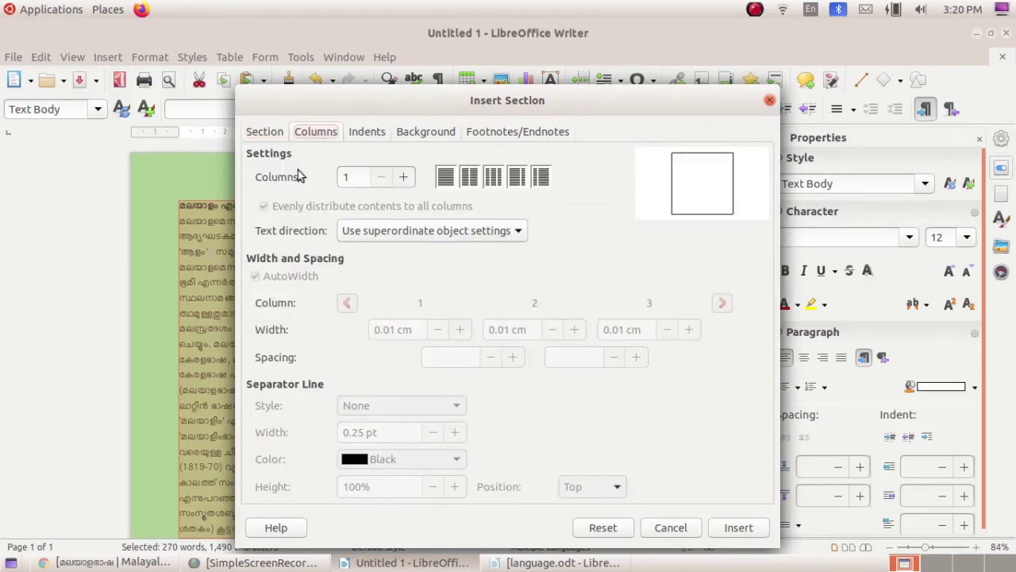
click(404, 177)
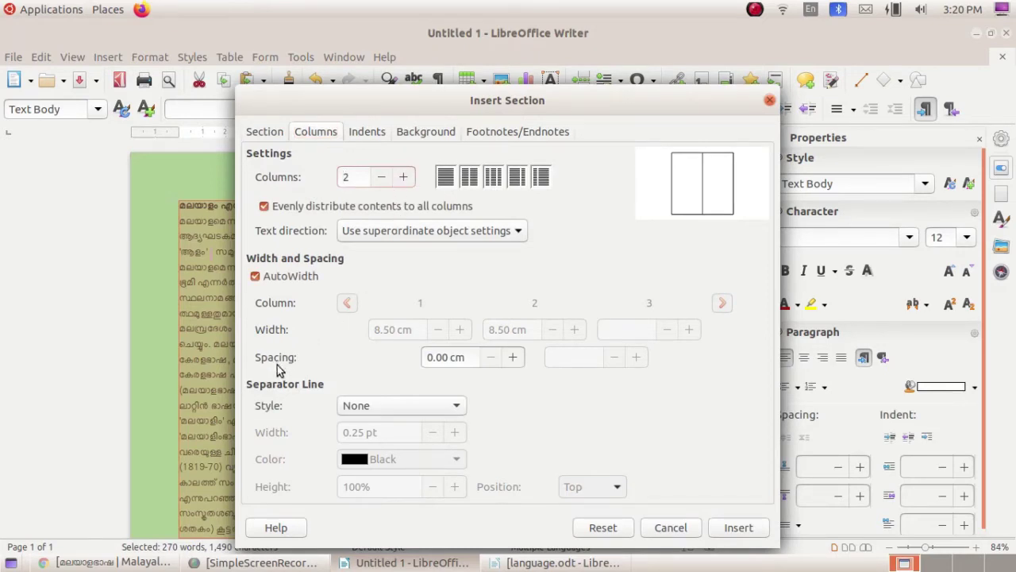
- Set the spacing between the section's two columns to 0.50 cm and insert the section
click(513, 357)
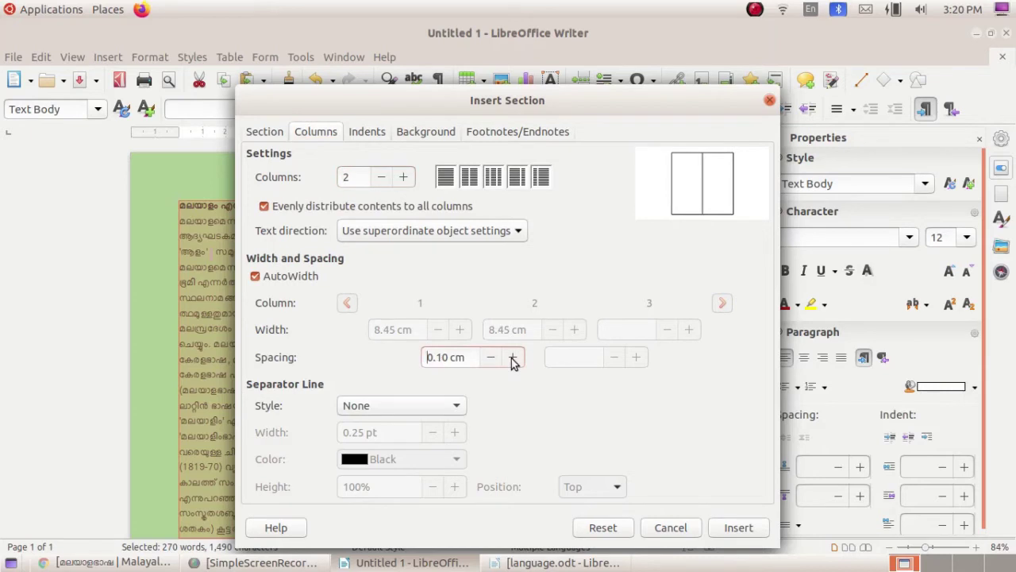
click(513, 357)
click(513, 357)
click(513, 357)
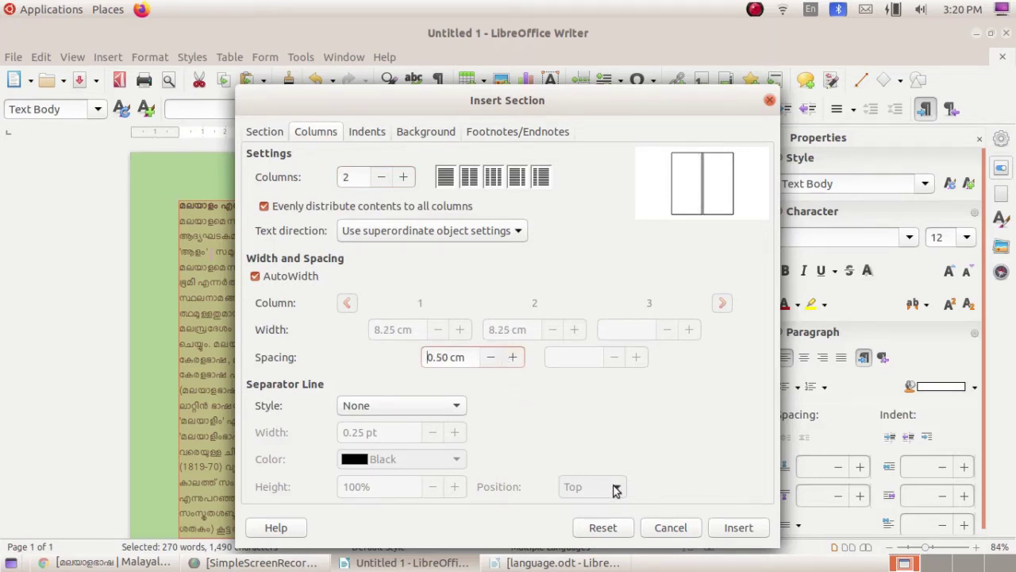
click(737, 527)
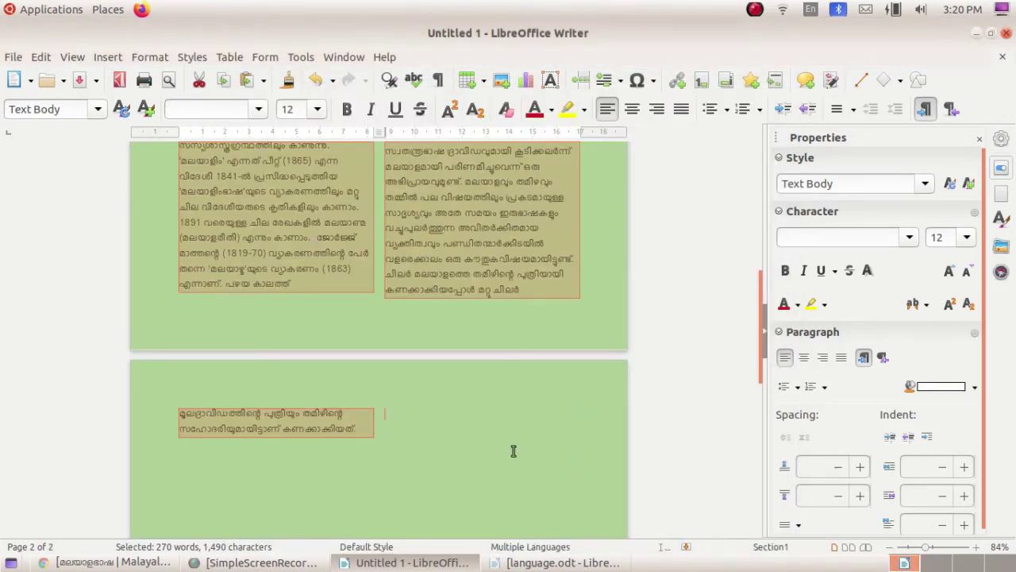
- Look over the two-column article, from its first heading to the lines that run onto the second page
scroll(509, 447, up, 10)
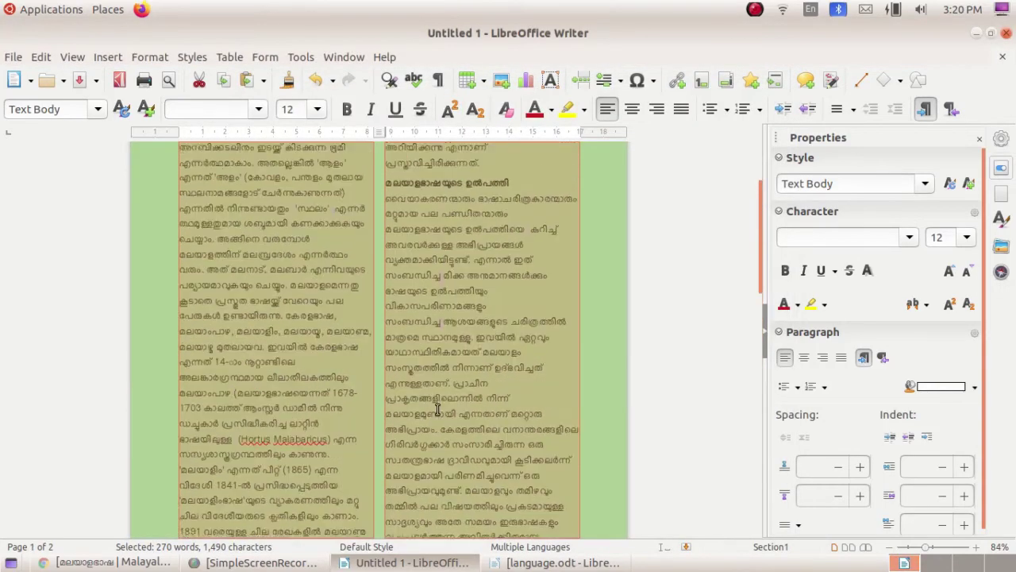
scroll(436, 409, up, 1)
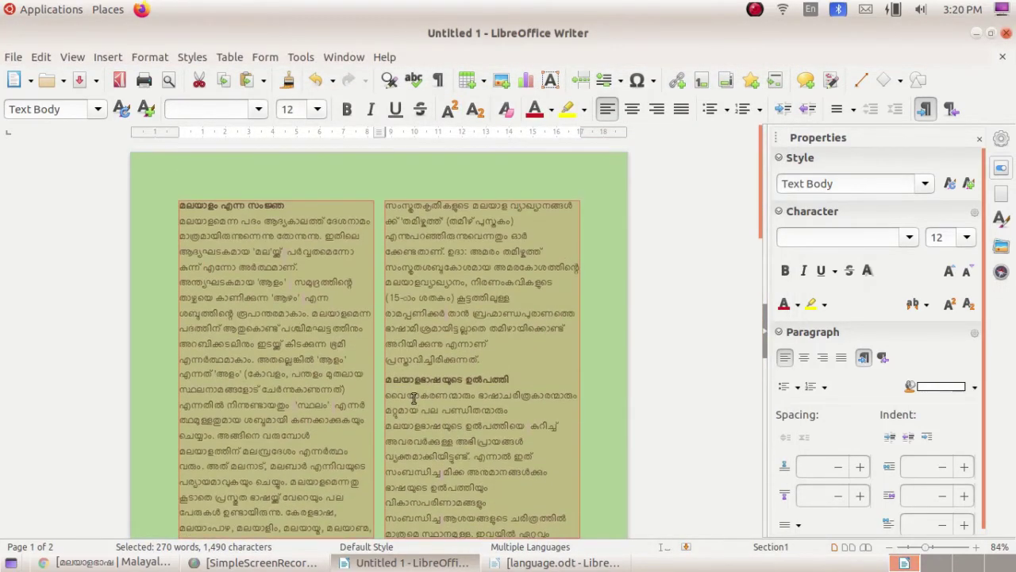
click(374, 177)
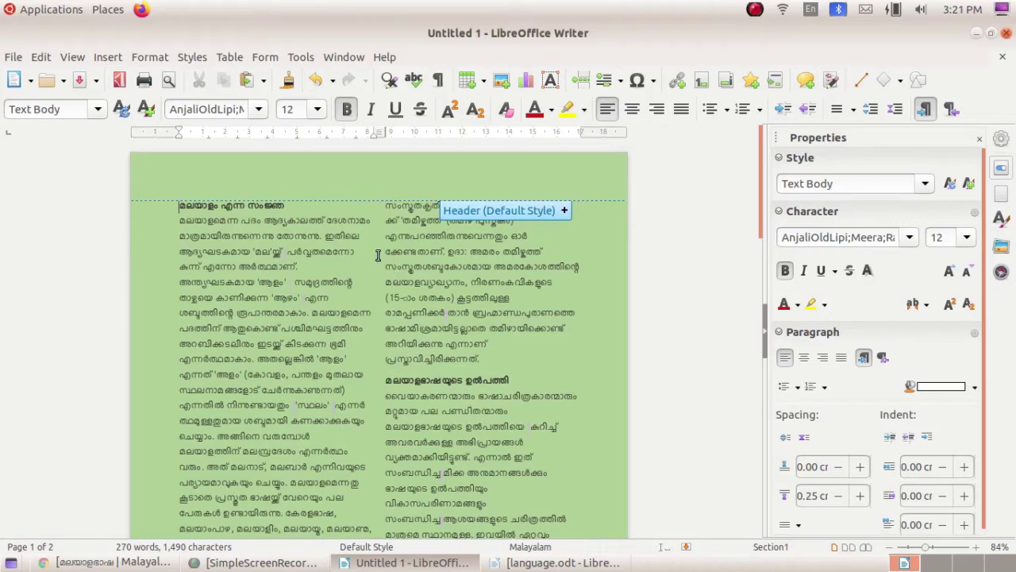
scroll(463, 250, down, 11)
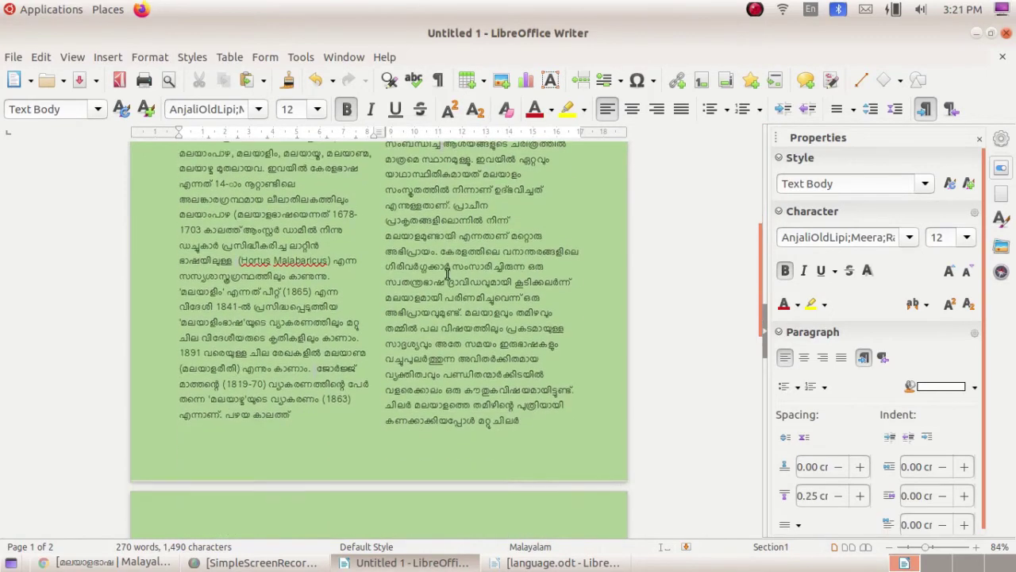
scroll(447, 287, down, 5)
scroll(446, 330, up, 2)
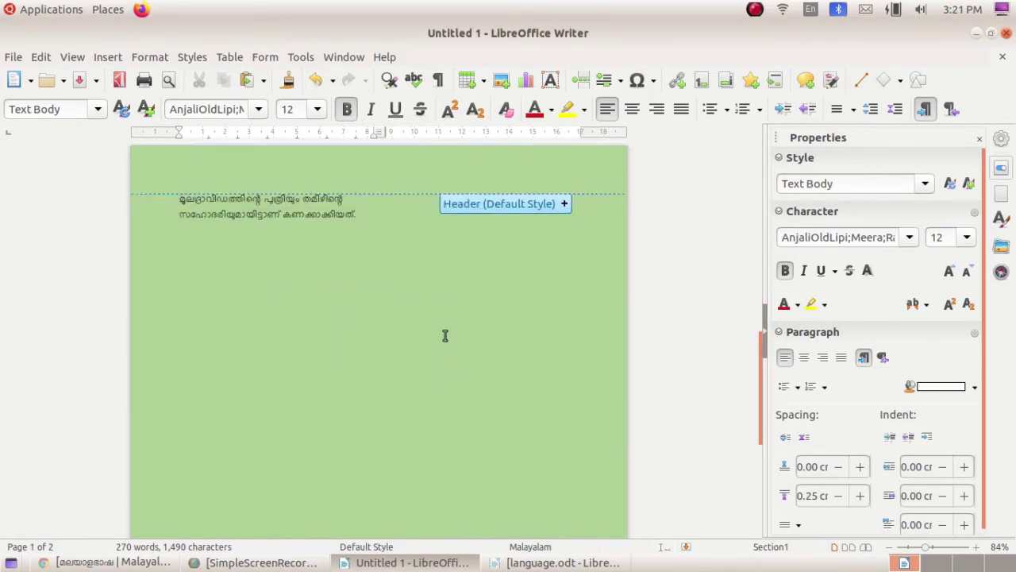
scroll(346, 381, up, 8)
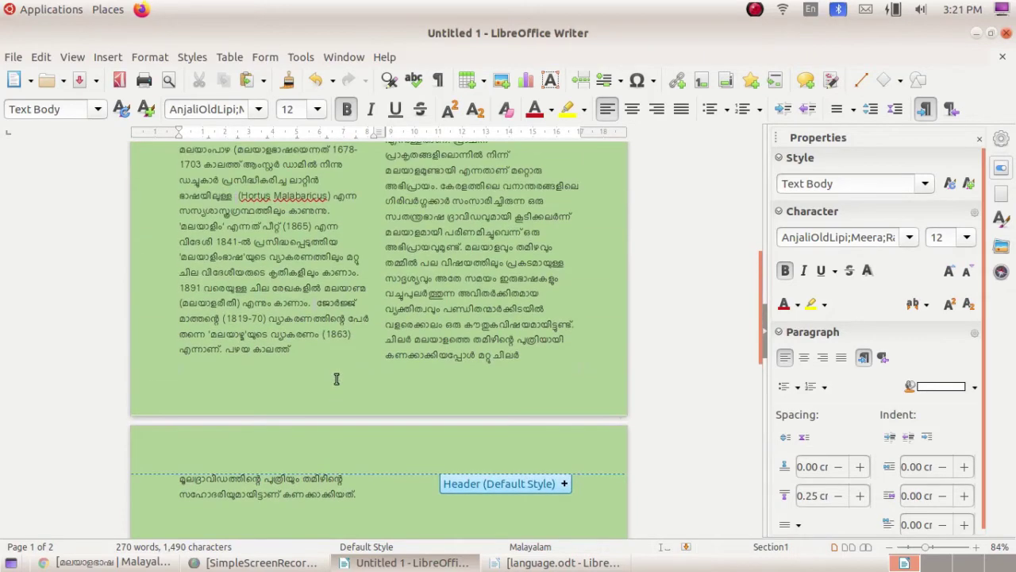
scroll(330, 383, up, 8)
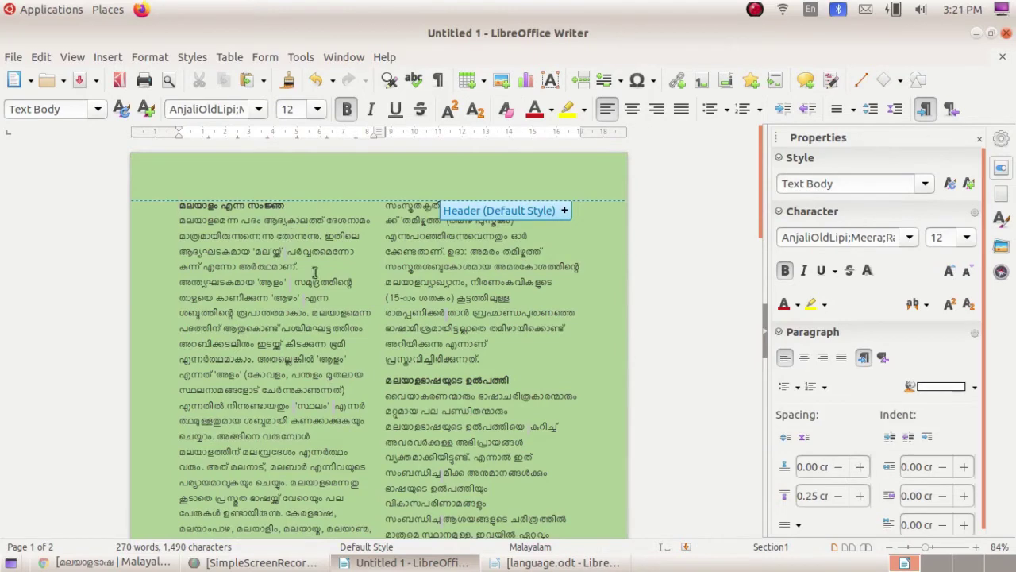
scroll(325, 323, down, 2)
scroll(325, 322, down, 10)
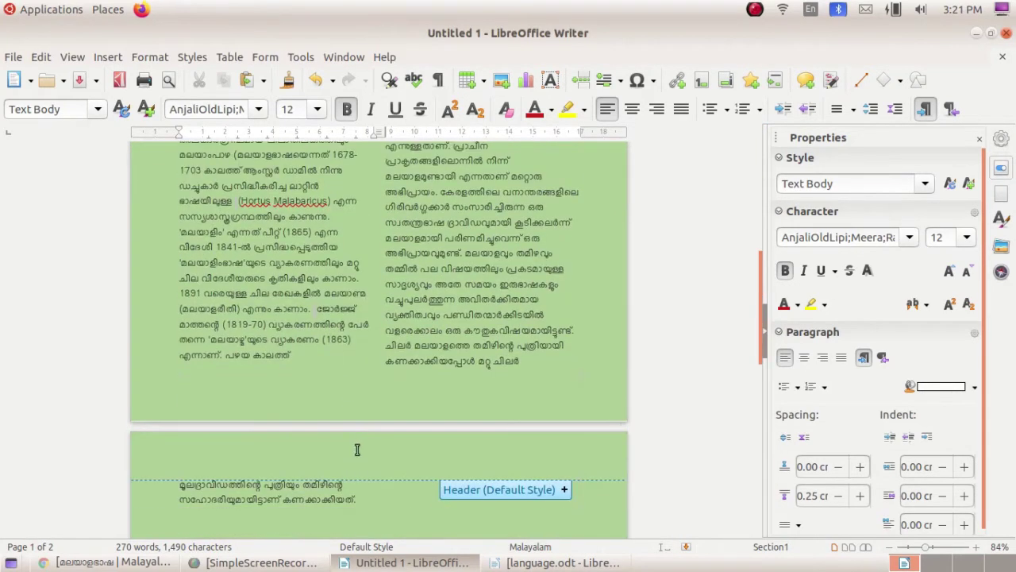
scroll(354, 446, up, 5)
scroll(355, 442, up, 10)
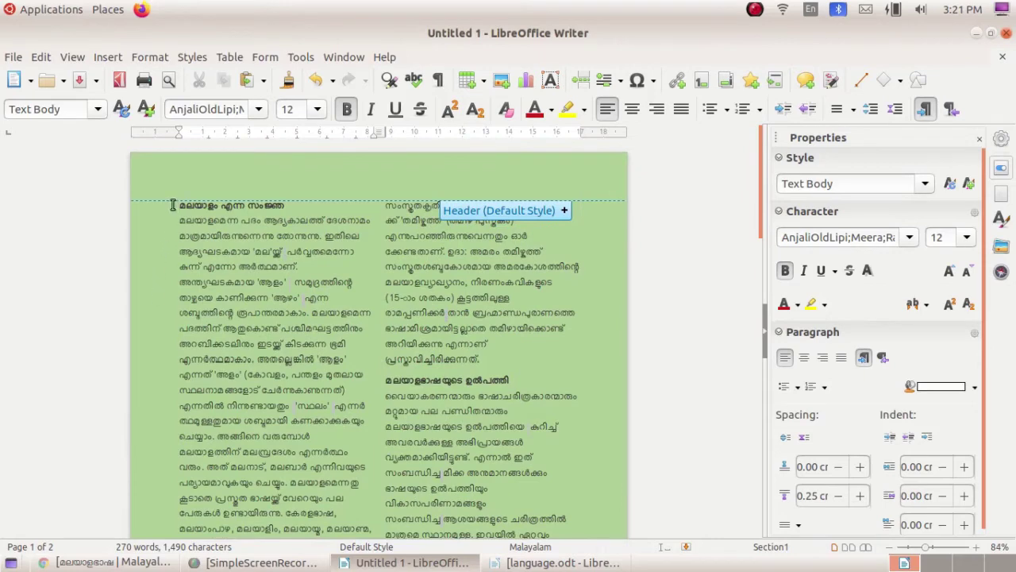
- Select all the text of the two-column article and open the text flow options of its paragraph formatting
drag(172, 205, 467, 400)
scroll(402, 340, up, 10)
scroll(396, 315, up, 3)
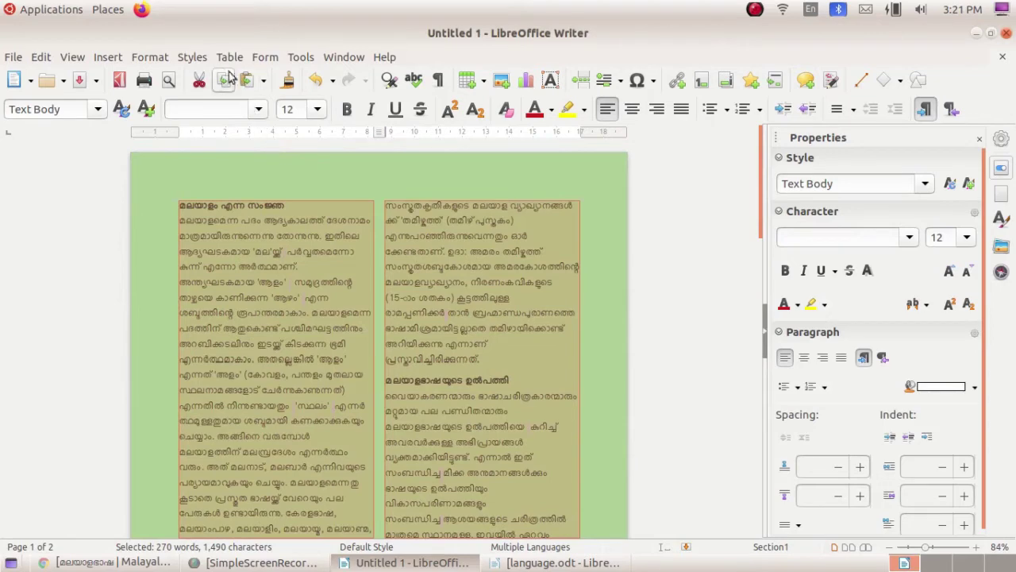
click(161, 61)
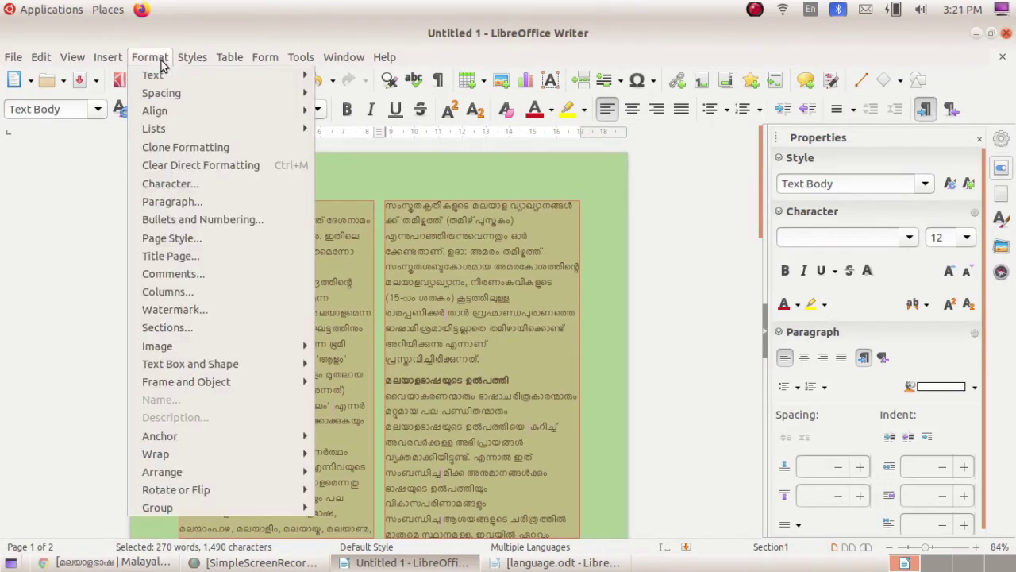
click(210, 209)
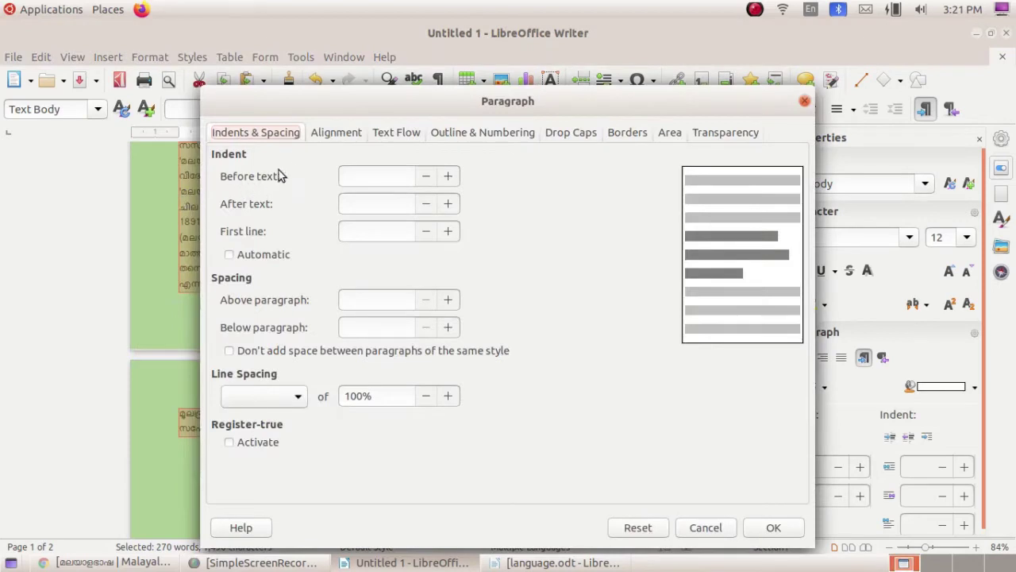
click(405, 133)
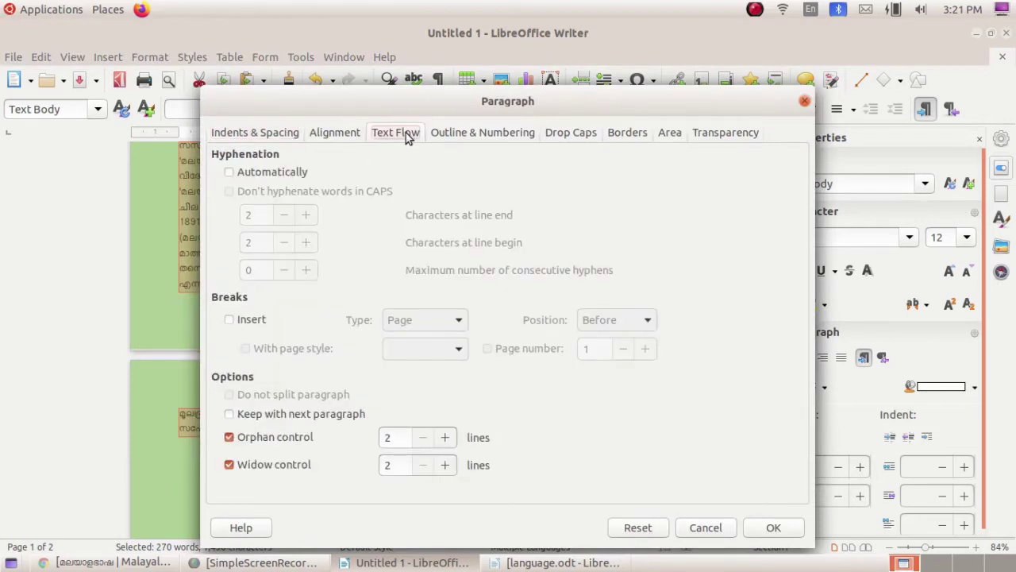
- Turn on automatic hyphenation for the selected two-column text, then deselect it
click(229, 172)
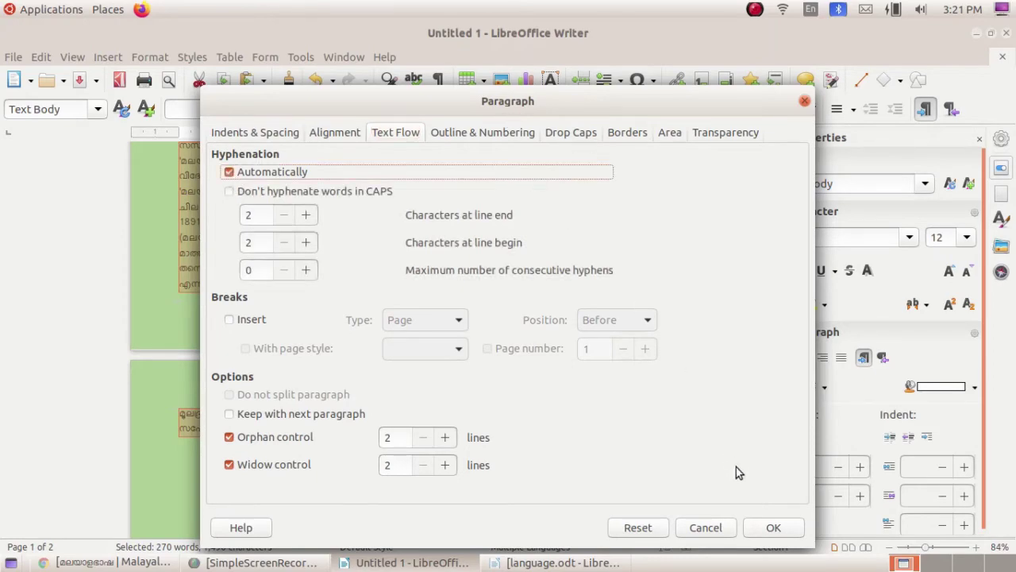
click(762, 527)
scroll(492, 445, up, 3)
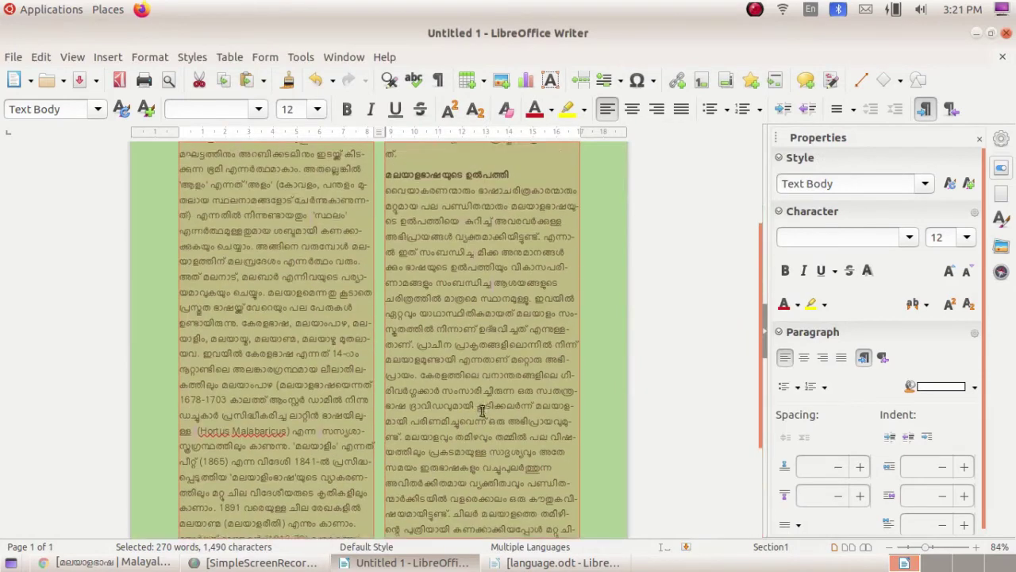
scroll(481, 409, up, 4)
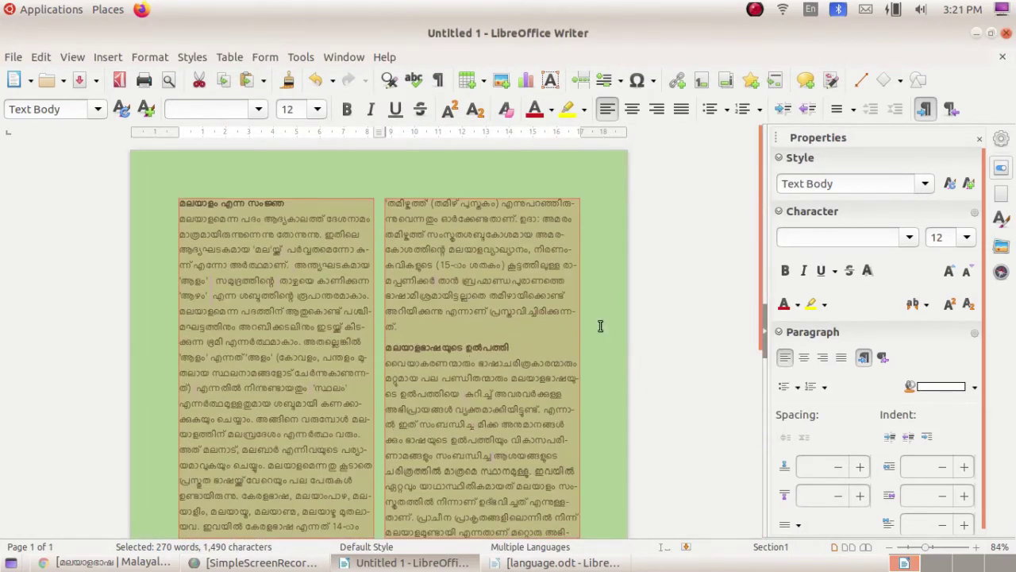
click(600, 325)
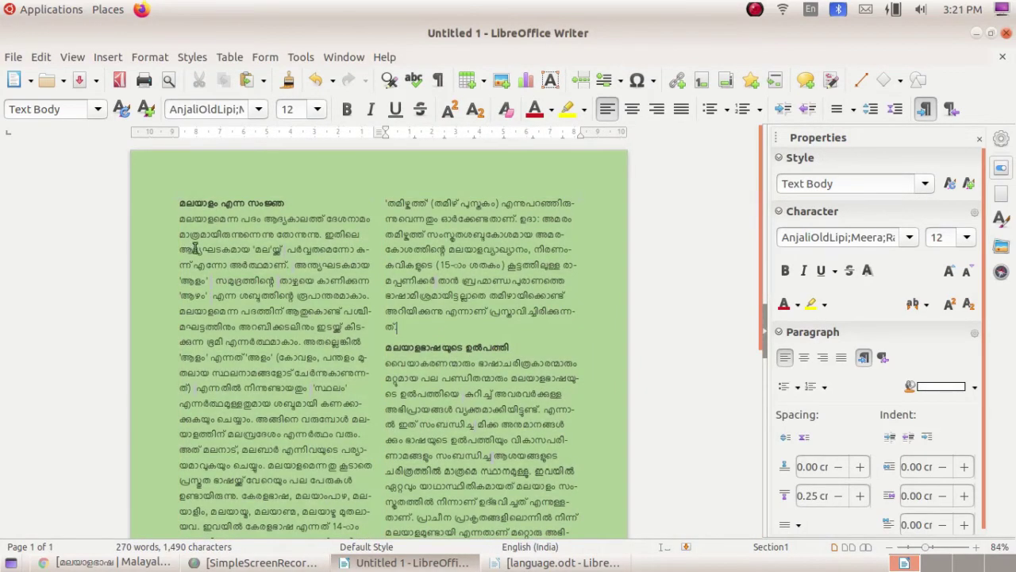
- Check the line-end hyphenation throughout both text columns
scroll(194, 247, down, 5)
scroll(199, 266, up, 4)
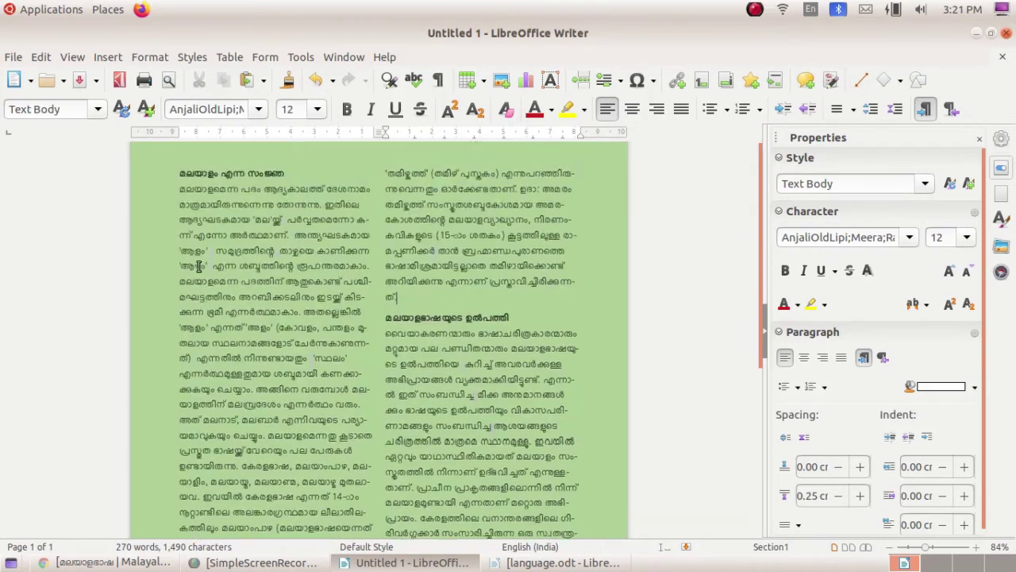
scroll(198, 266, up, 1)
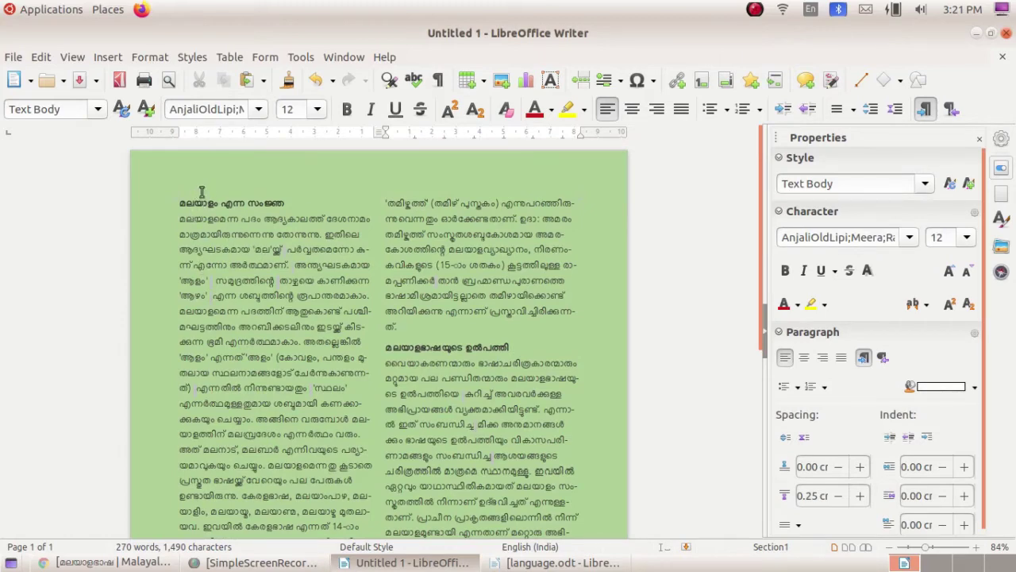
scroll(435, 353, down, 4)
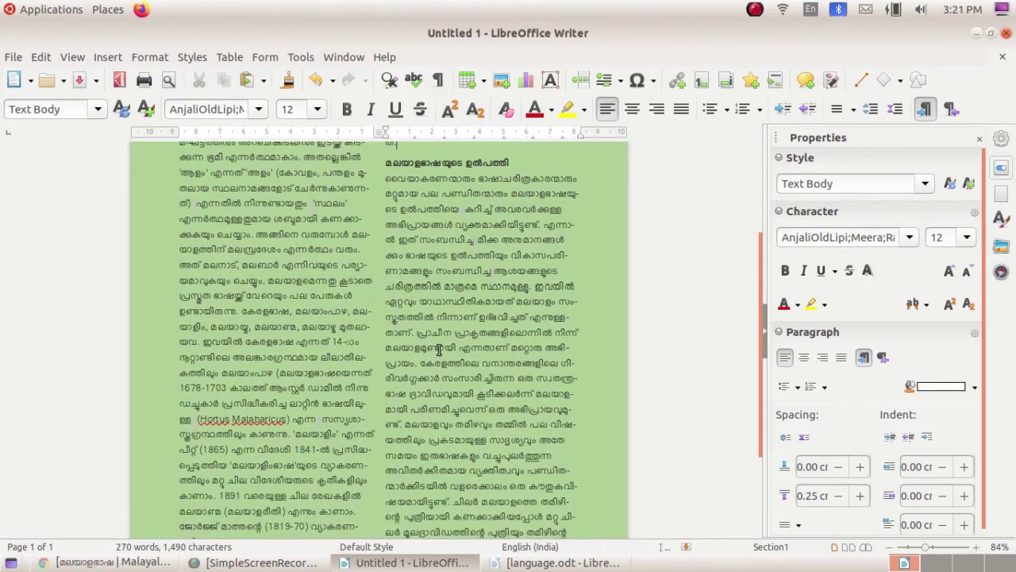
scroll(439, 349, down, 3)
scroll(436, 341, up, 7)
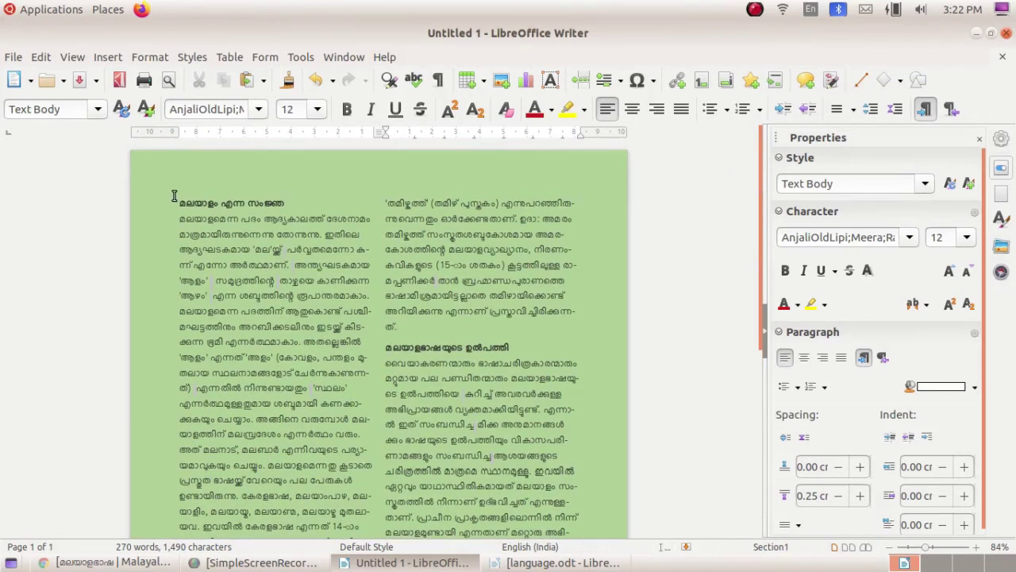
- Set the font size of the first heading, "മലയാളം എന്ന സംജ്ഞ", to 16
double_click(198, 203)
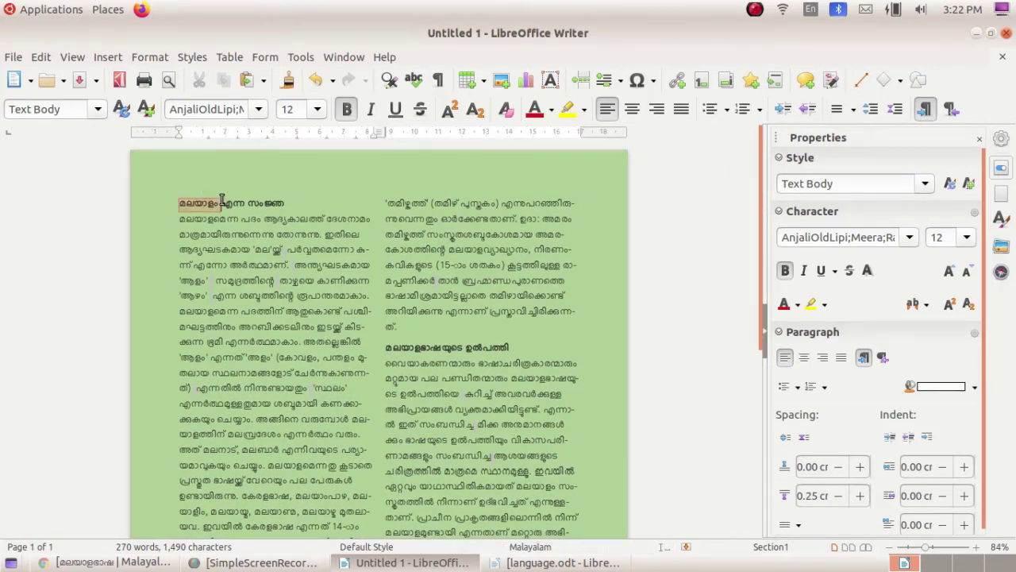
click(215, 208)
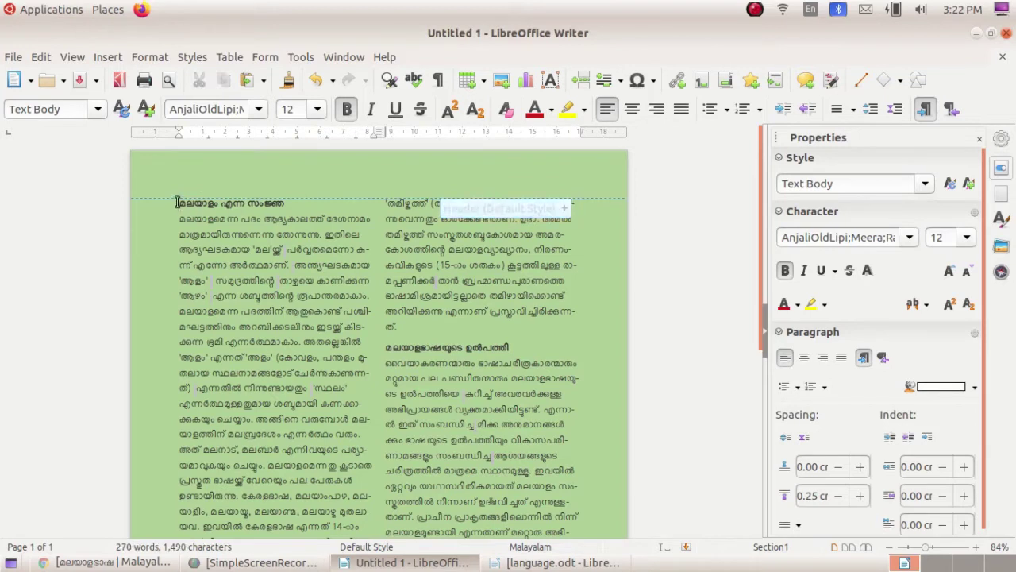
drag(176, 203, 285, 203)
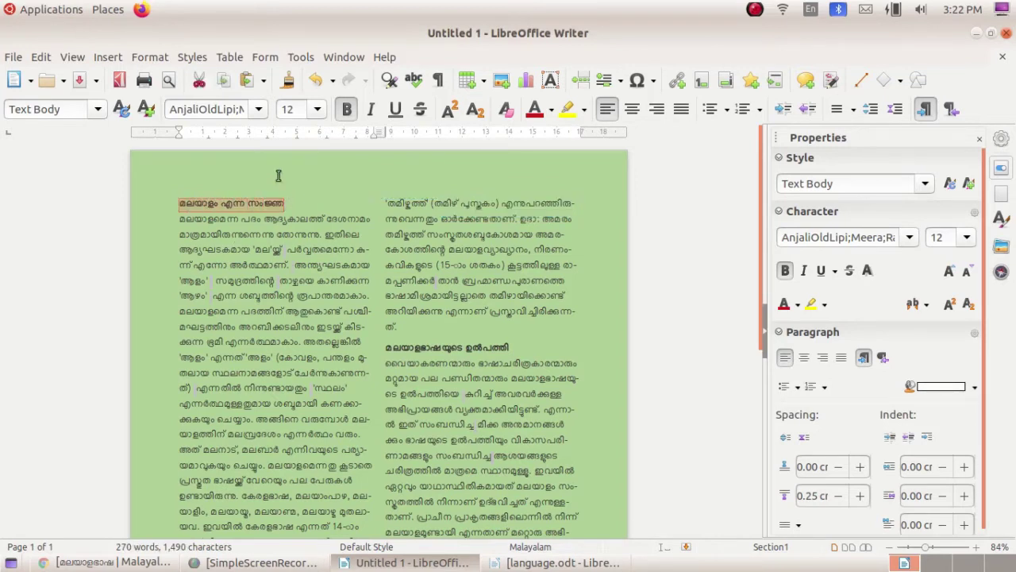
click(316, 109)
click(287, 231)
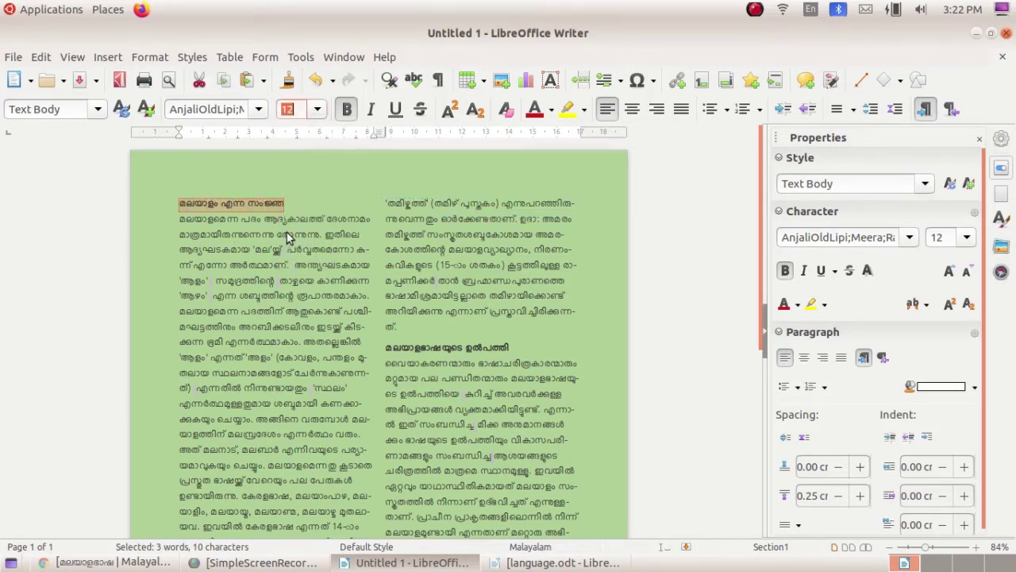
click(317, 109)
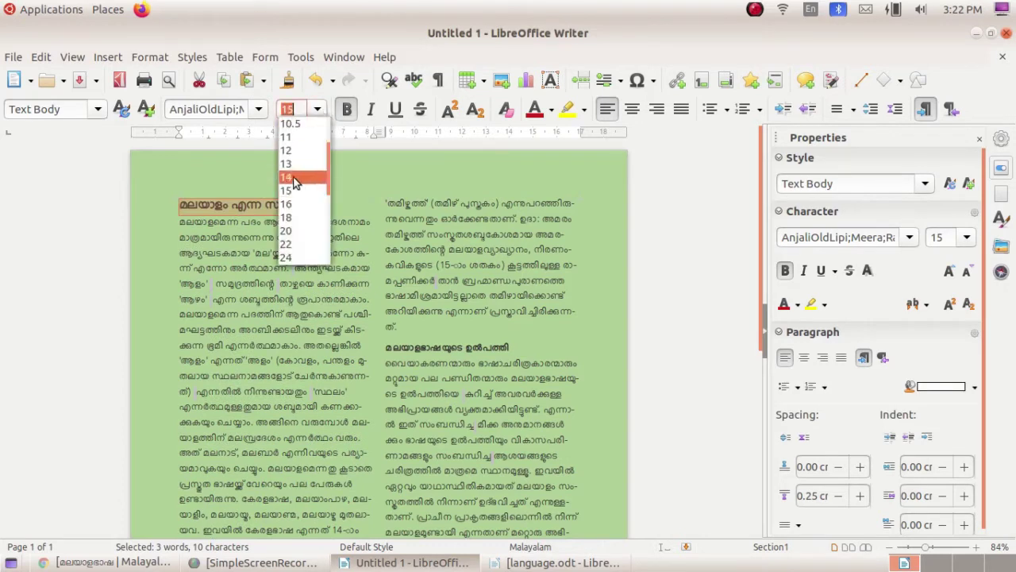
click(294, 217)
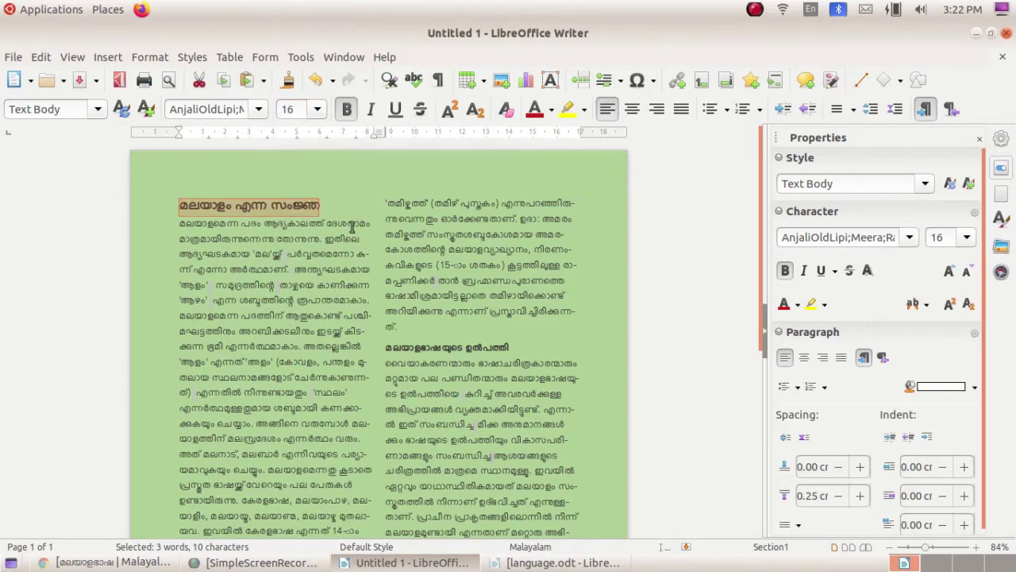
- Set the font size of the second-column heading "മലയാളഭാഷയുടെ ഉൽപത്തി" to 16
scroll(388, 335, down, 1)
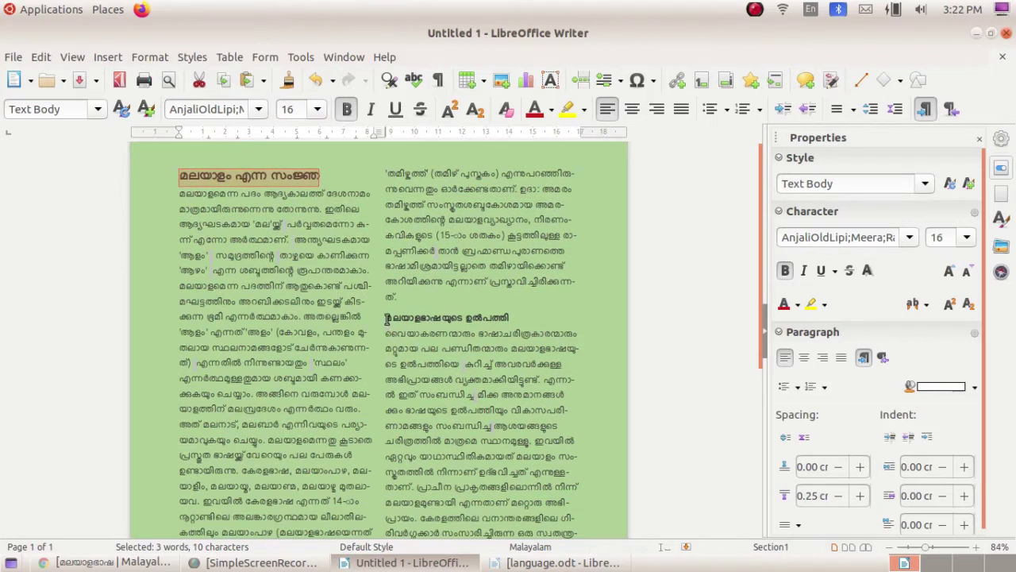
drag(387, 318, 524, 319)
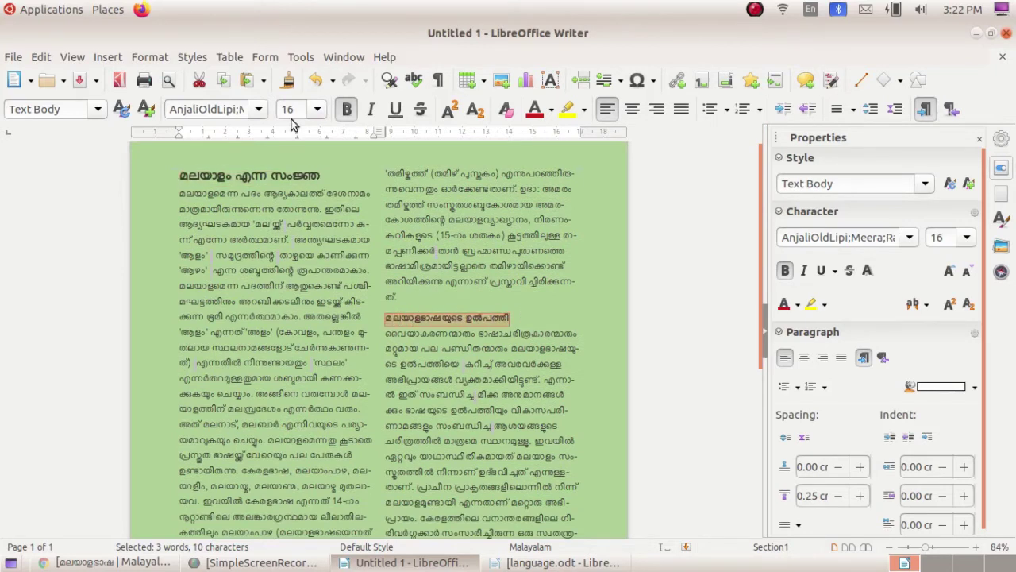
click(317, 109)
click(294, 243)
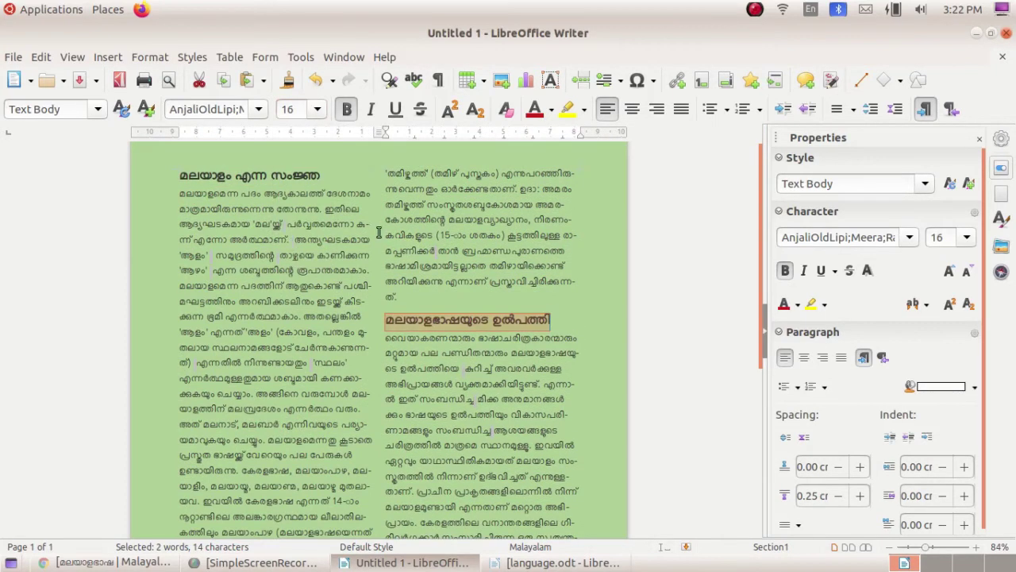
scroll(379, 232, down, 5)
scroll(346, 216, up, 4)
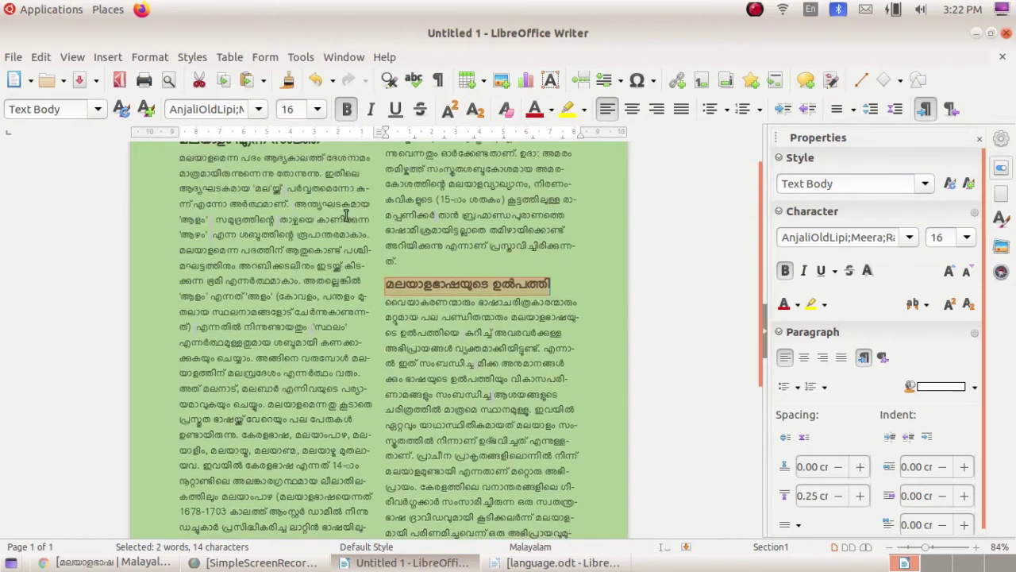
scroll(159, 187, up, 4)
drag(175, 221, 411, 484)
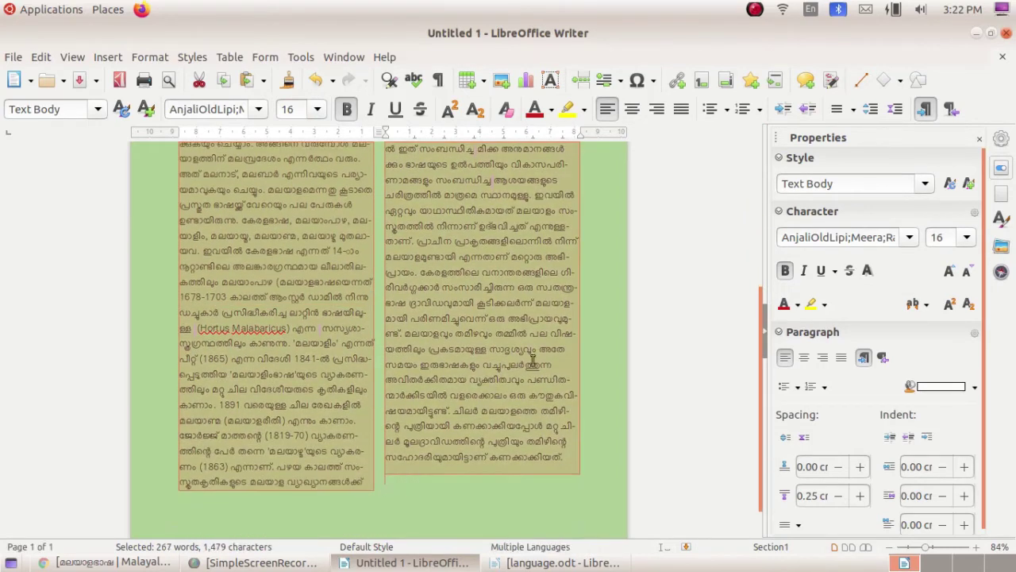
click(350, 319)
scroll(351, 319, up, 8)
scroll(335, 305, up, 3)
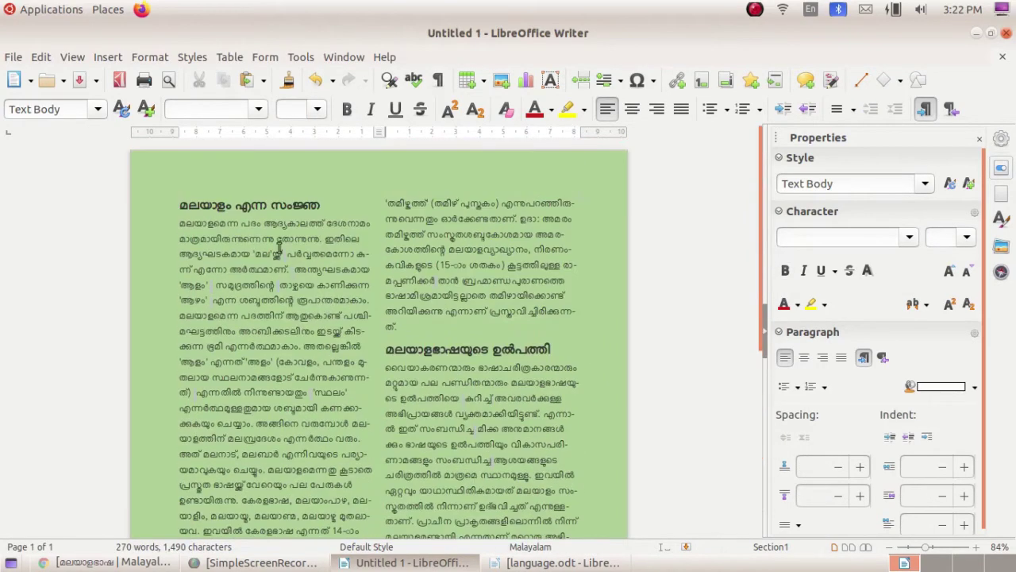
click(372, 251)
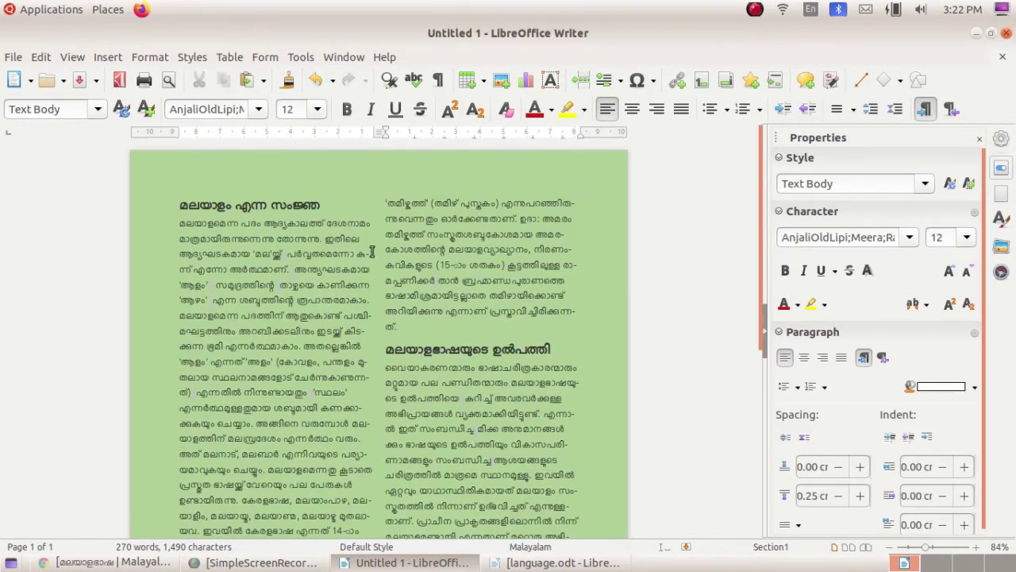
- Change the Default Style page background to pale yellow-green, hex e8f2a1
click(158, 192)
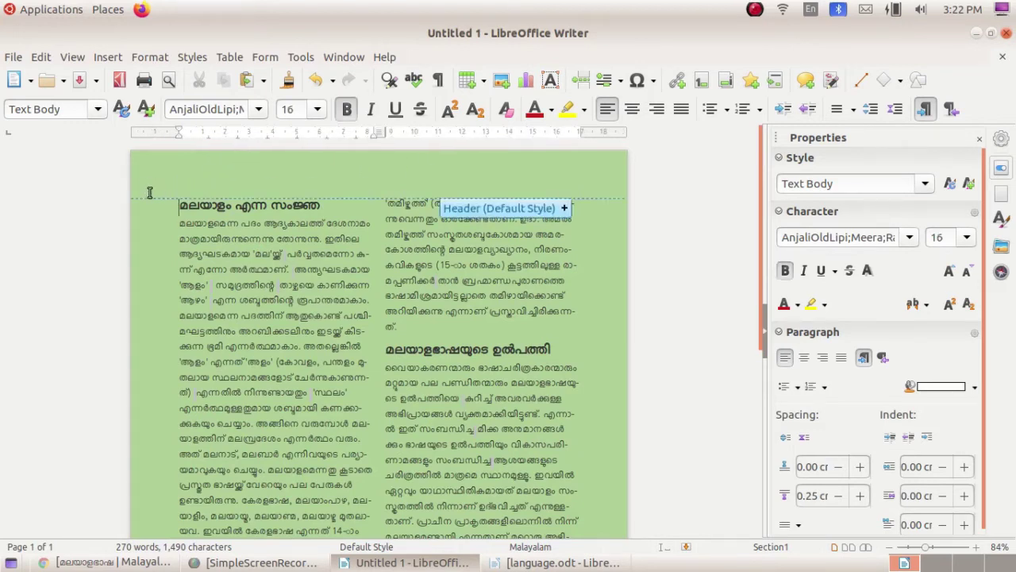
right_click(151, 253)
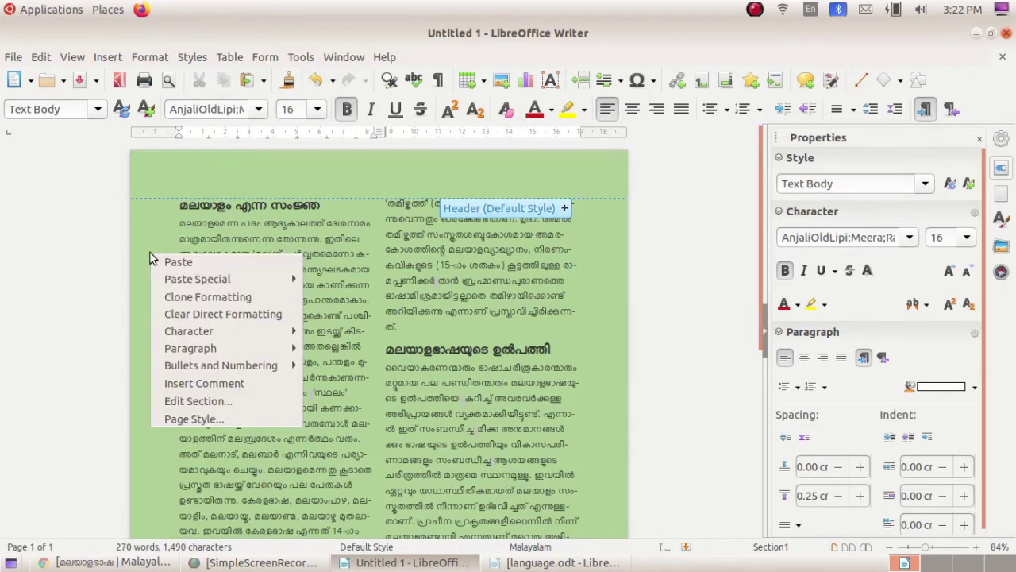
click(196, 419)
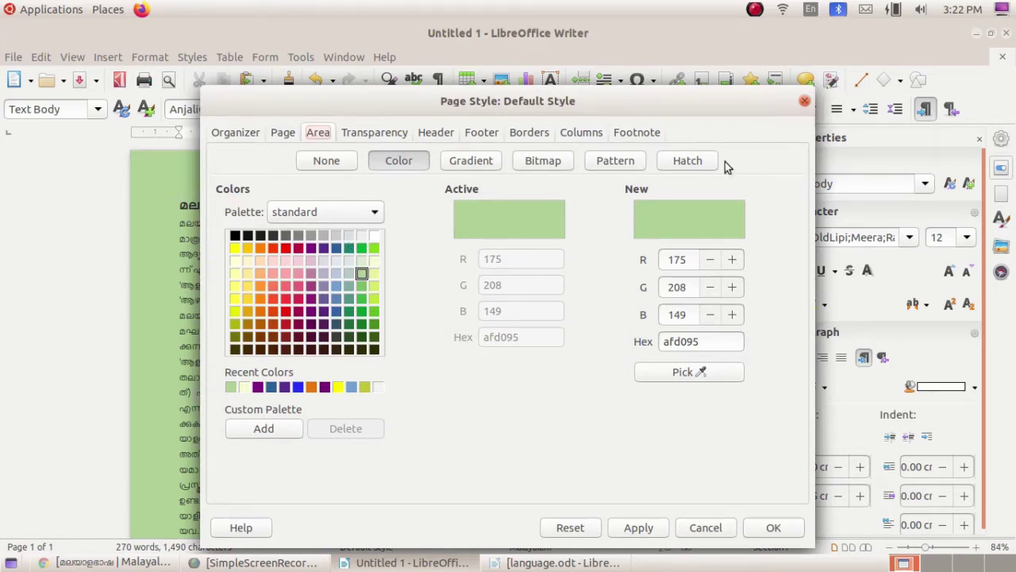
click(374, 274)
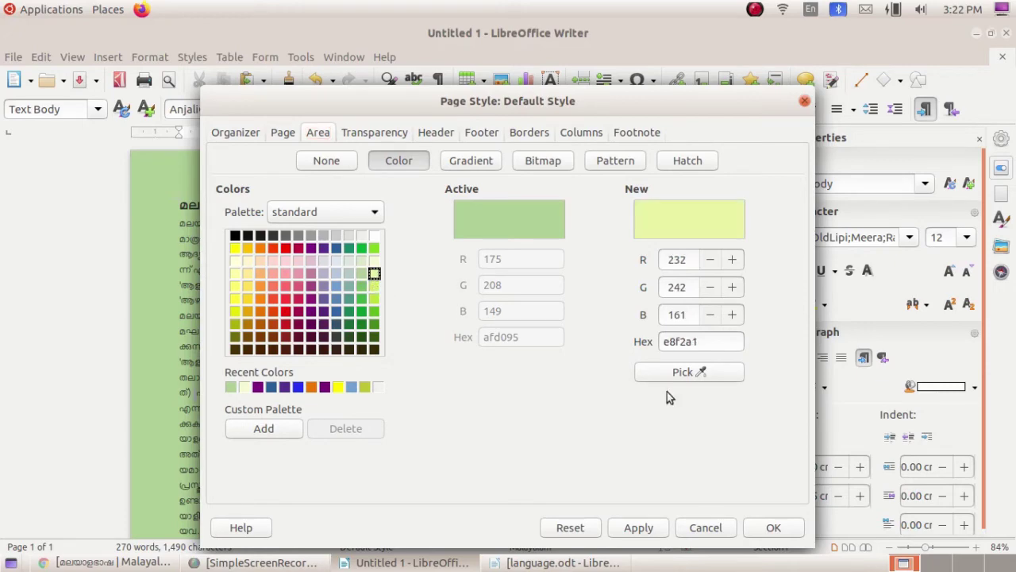
click(772, 528)
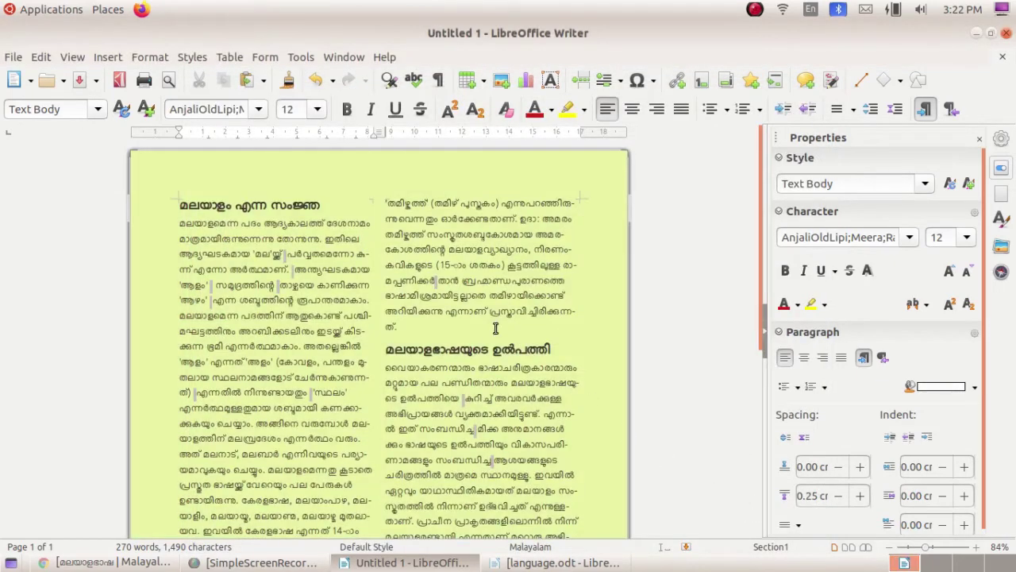
- Change the page background to a stronger yellow-green, hex d4ea6b, and apply it
right_click(146, 244)
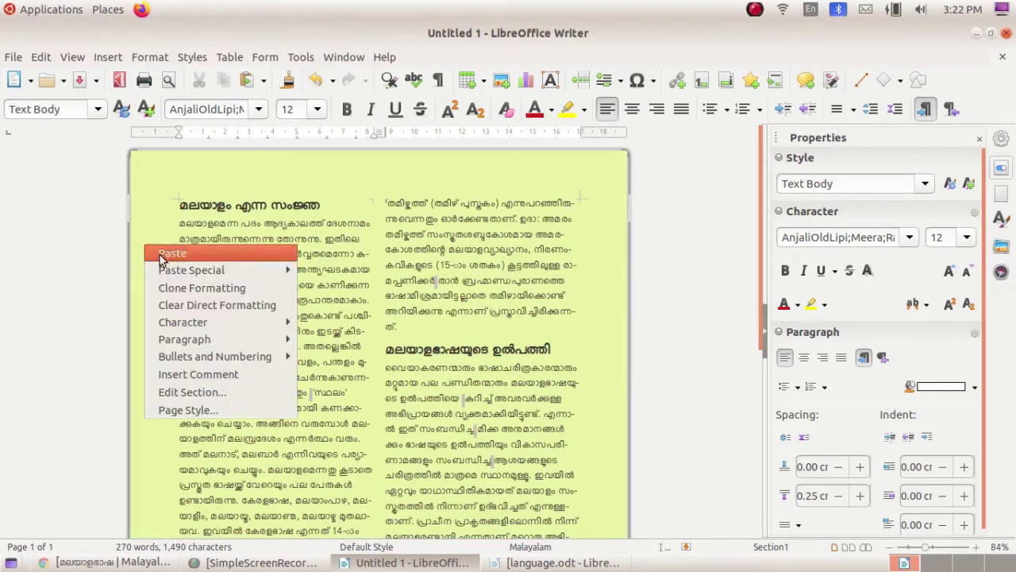
click(222, 408)
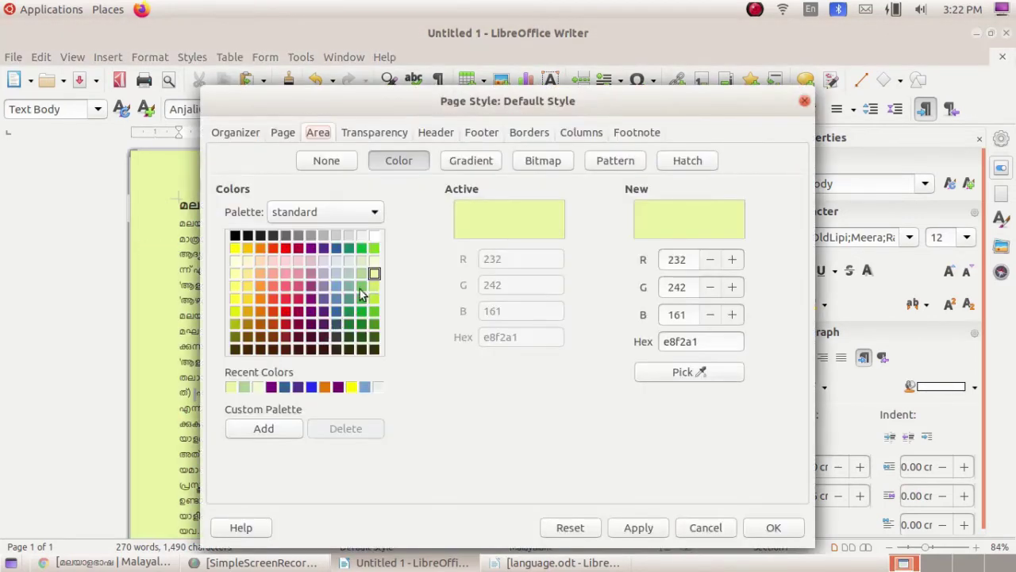
click(349, 274)
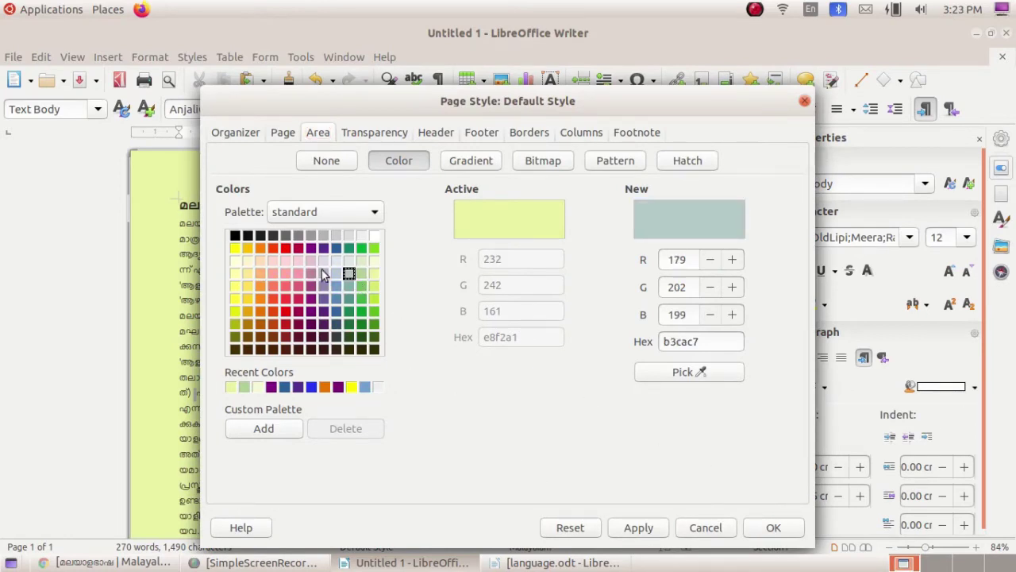
click(373, 286)
click(639, 534)
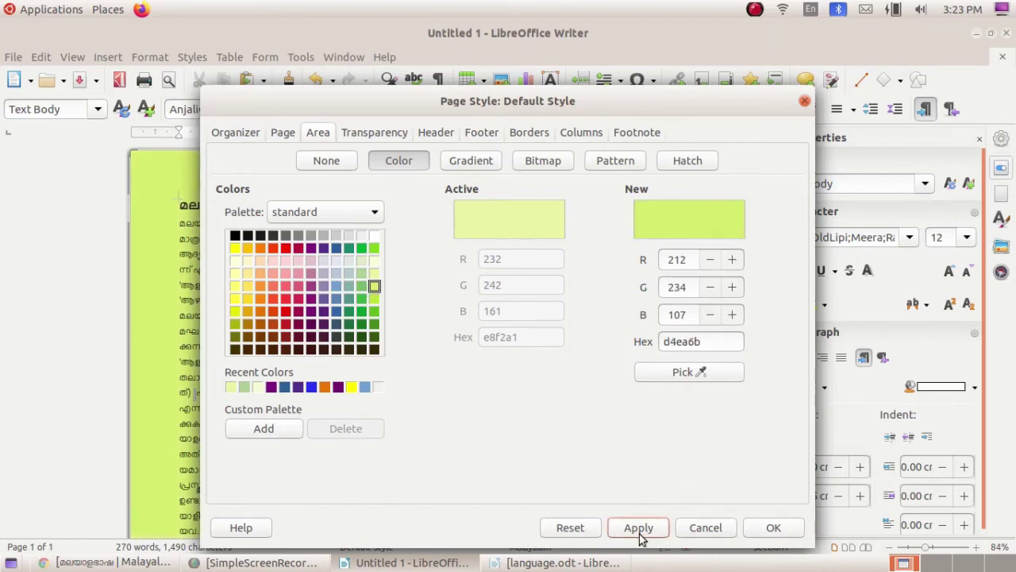
click(774, 528)
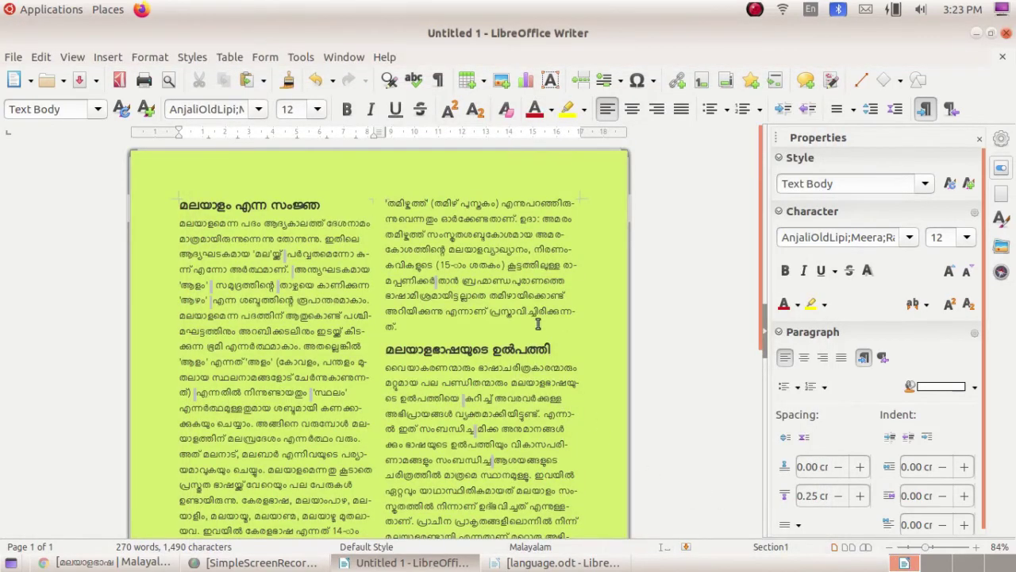
- Undo both page background color changes
scroll(514, 288, down, 2)
scroll(232, 238, up, 2)
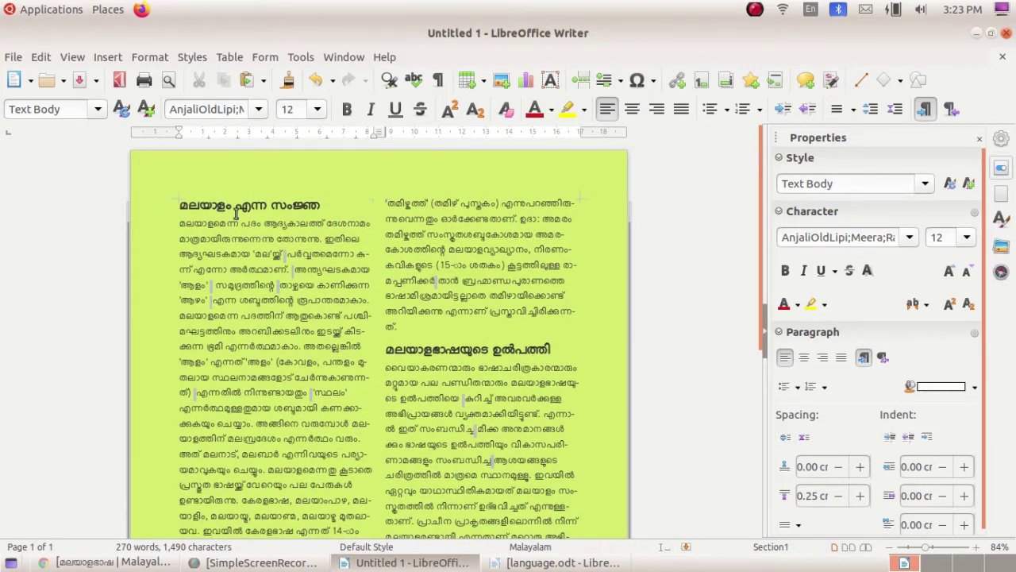
key(ctrl+z)
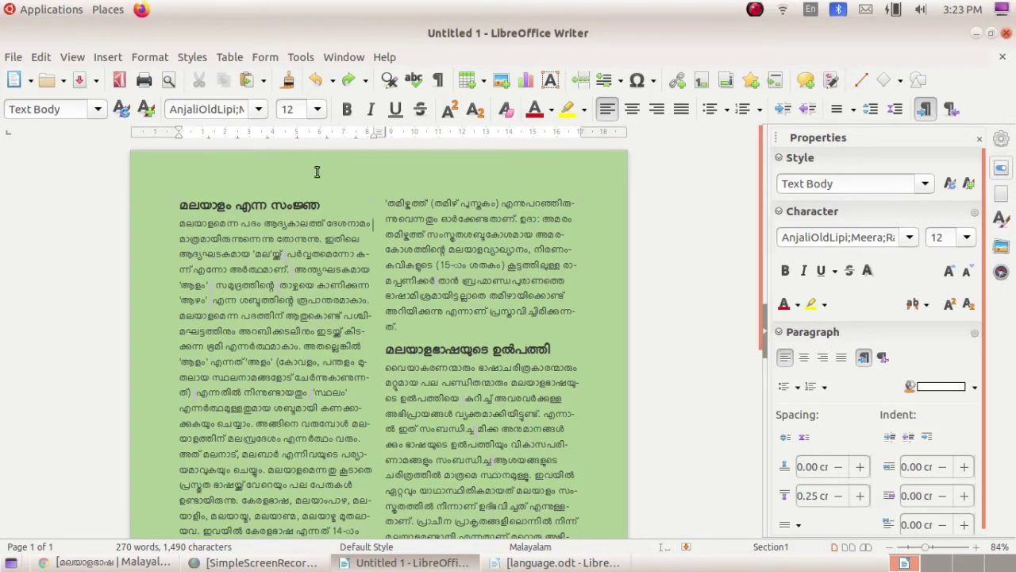
scroll(317, 172, down, 2)
scroll(388, 239, up, 2)
scroll(370, 238, down, 4)
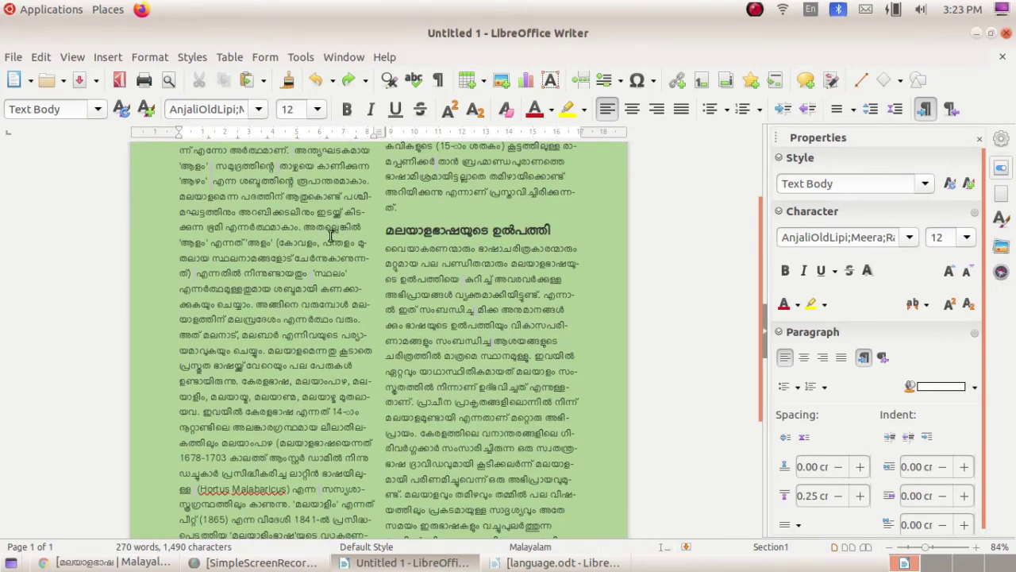
scroll(332, 230, up, 2)
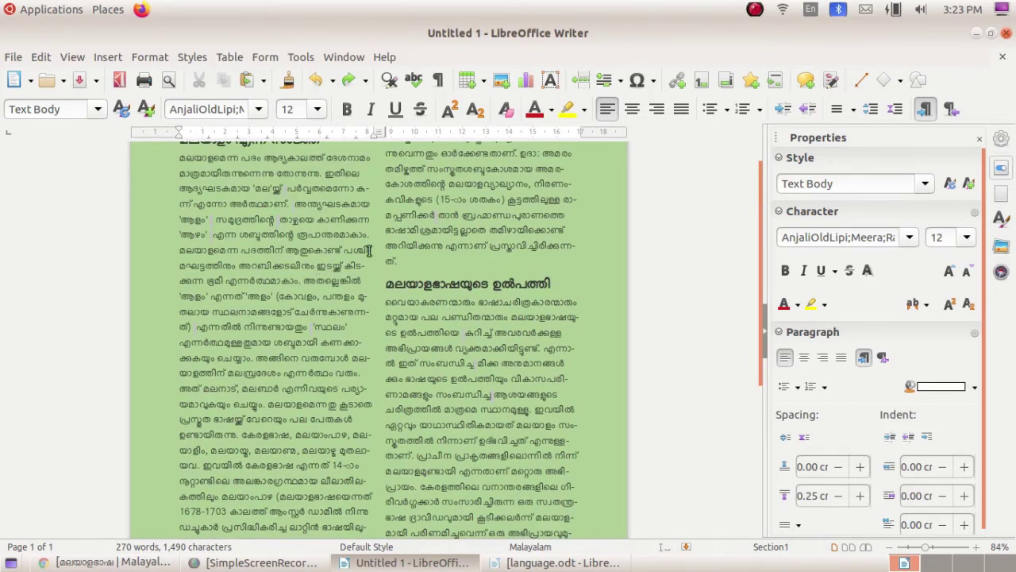
- Insert the image bhasha.jpg from the Desktop folder into the first column of the document
scroll(369, 250, down, 4)
scroll(367, 247, up, 6)
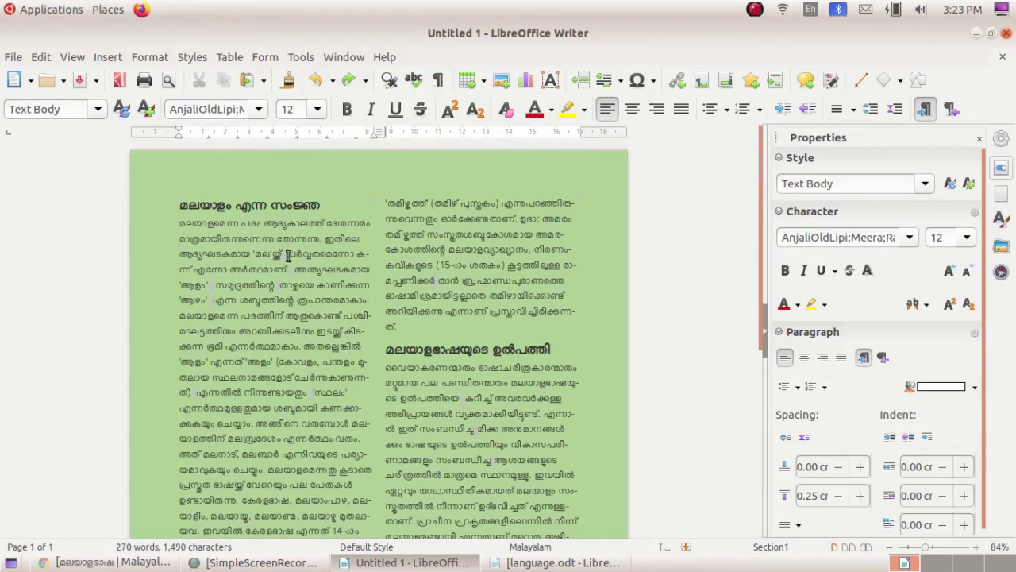
click(503, 82)
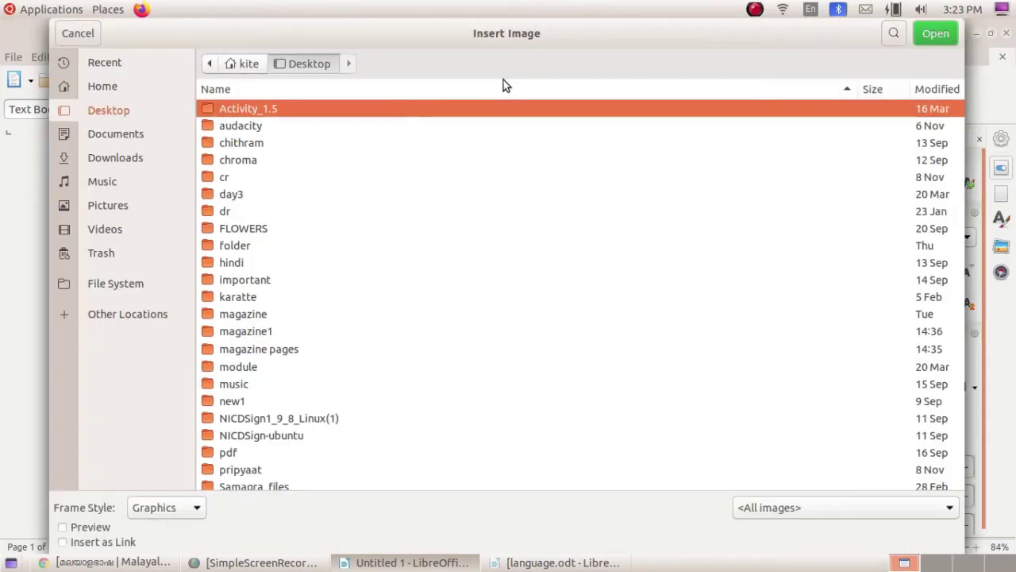
click(147, 119)
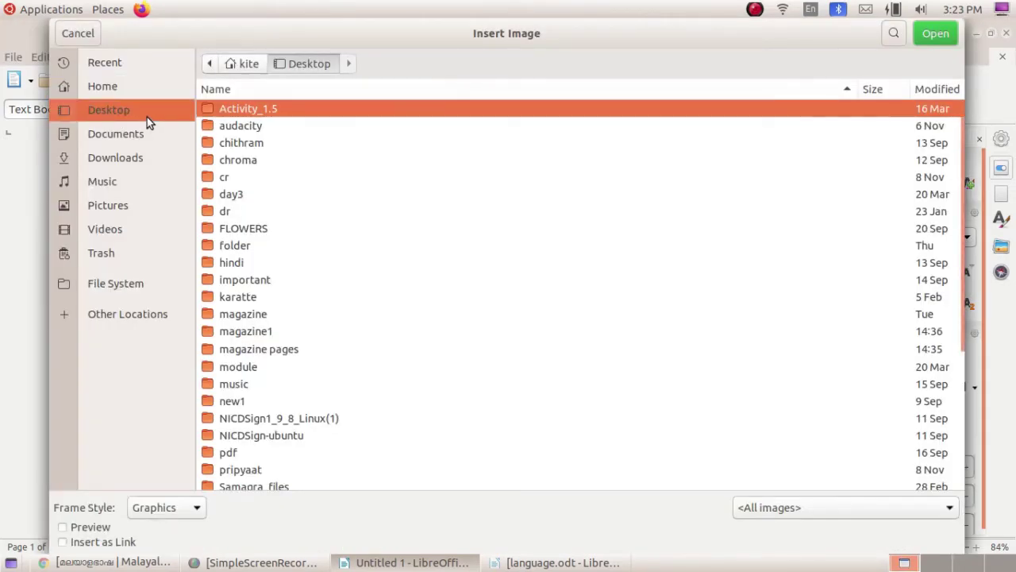
scroll(397, 270, down, 5)
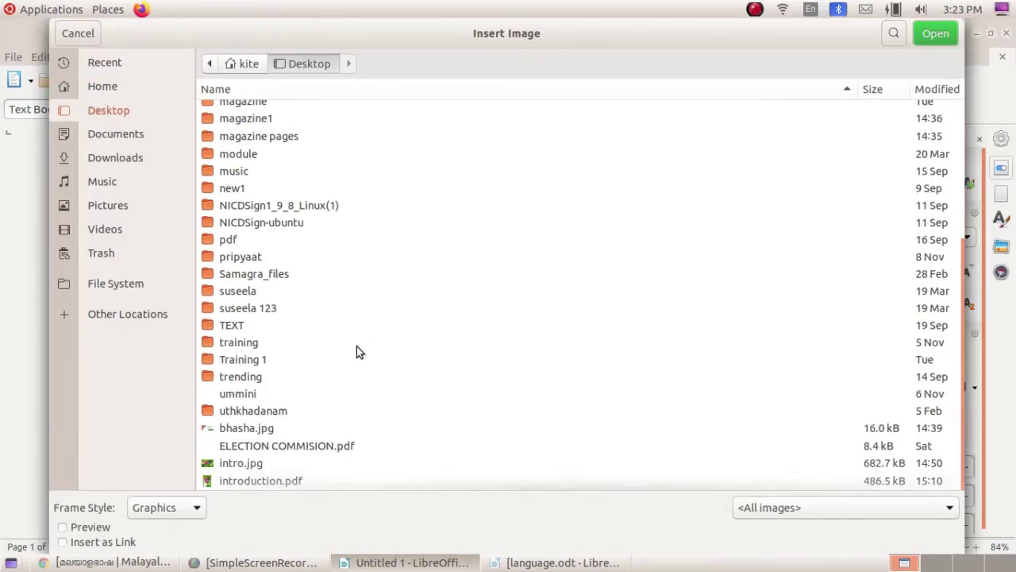
click(266, 427)
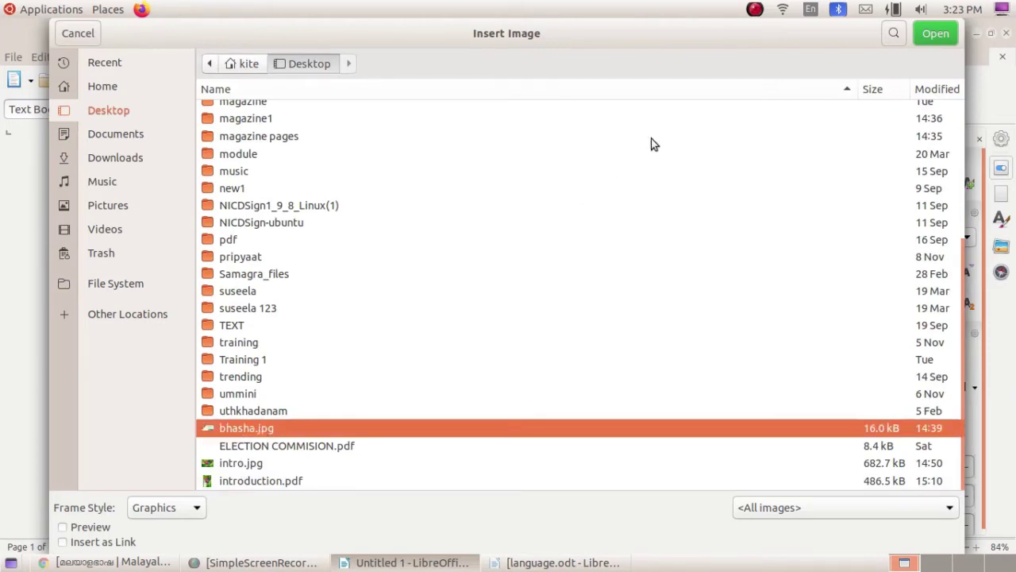
click(933, 34)
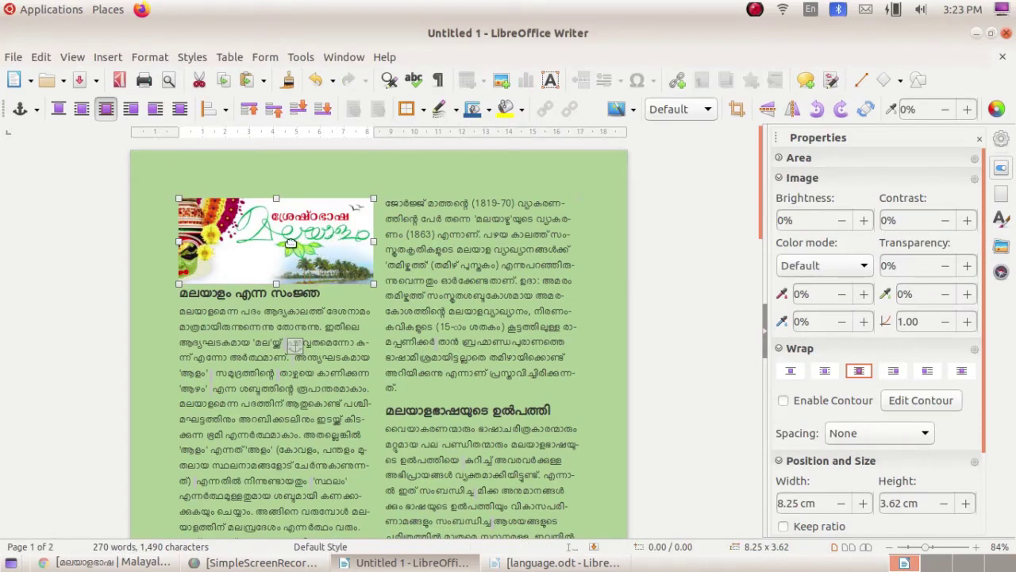
- Move the image down into the text below the first heading and enlarge it to about 12.27 × 7.47 cm
drag(261, 246, 255, 359)
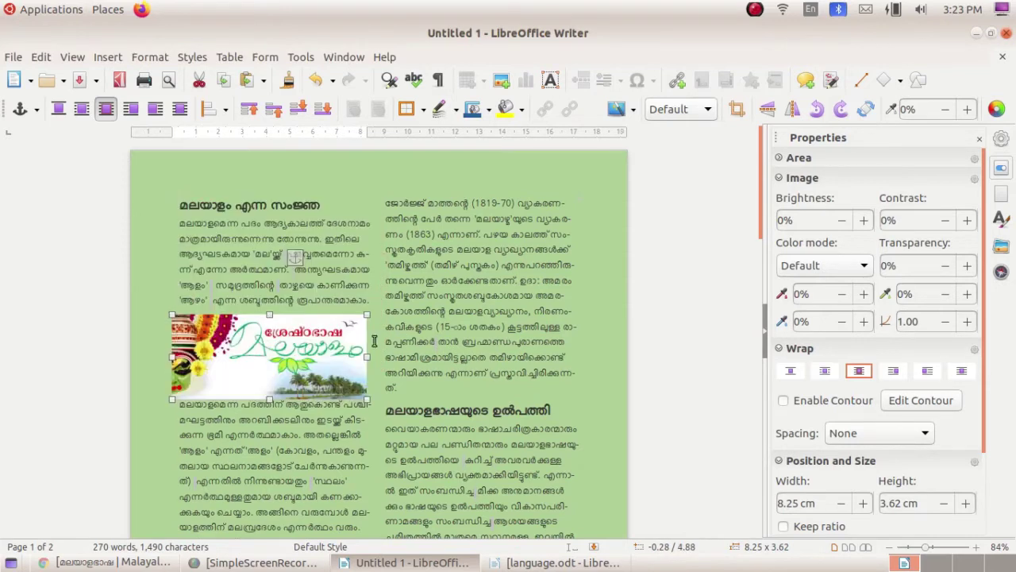
drag(271, 315, 274, 286)
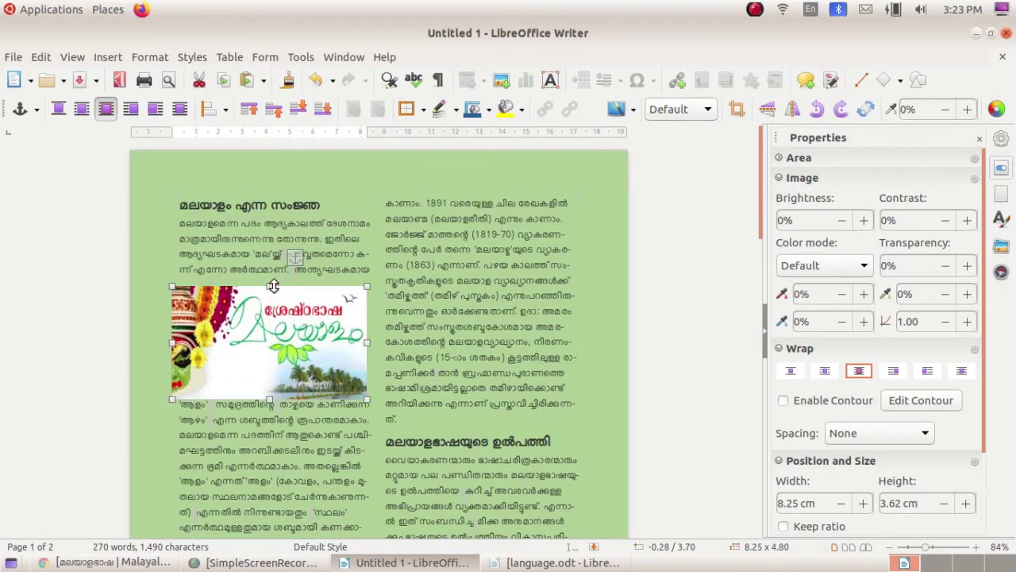
drag(368, 342, 401, 342)
drag(316, 355, 370, 326)
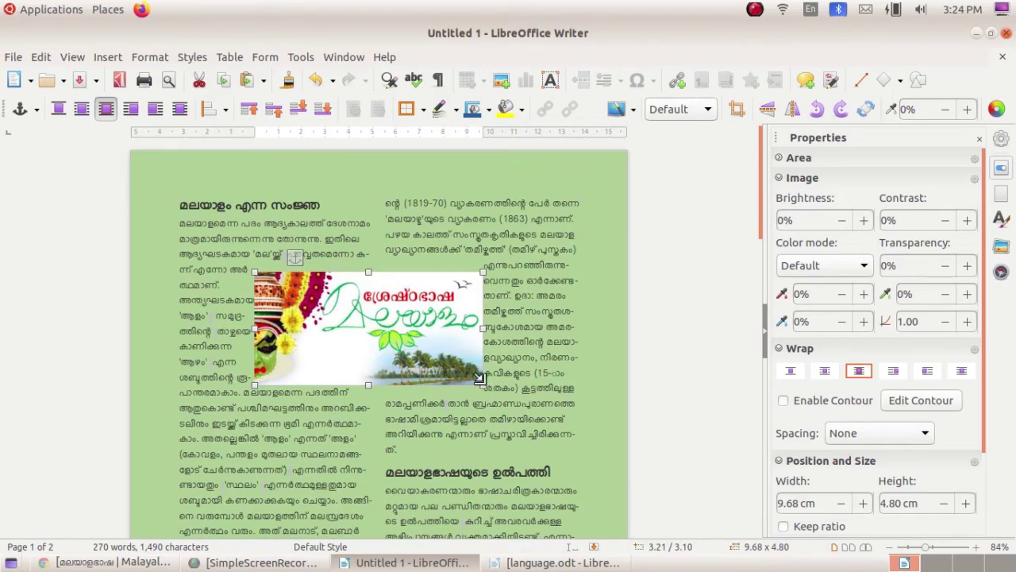
drag(480, 379, 544, 415)
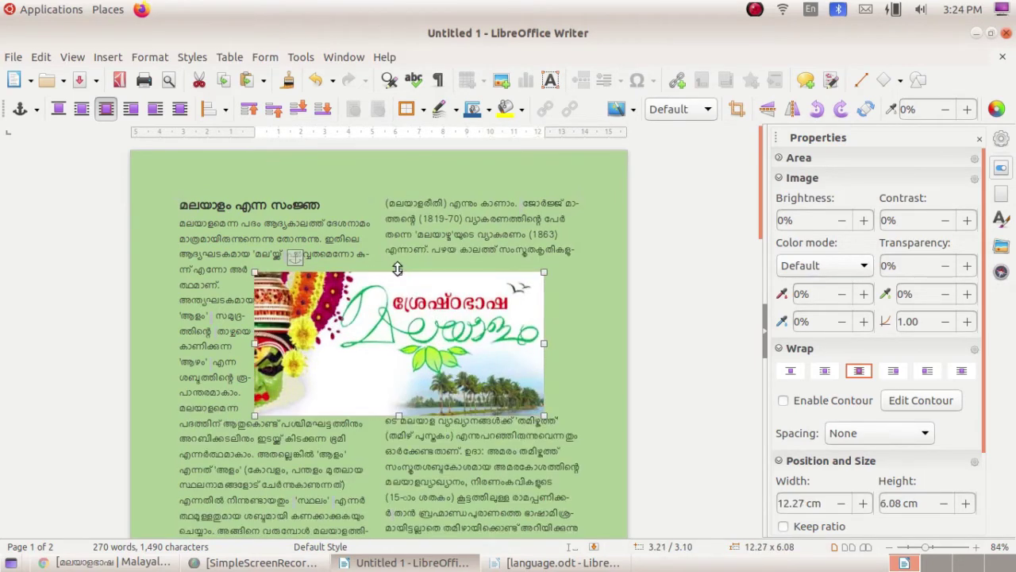
drag(397, 269, 399, 239)
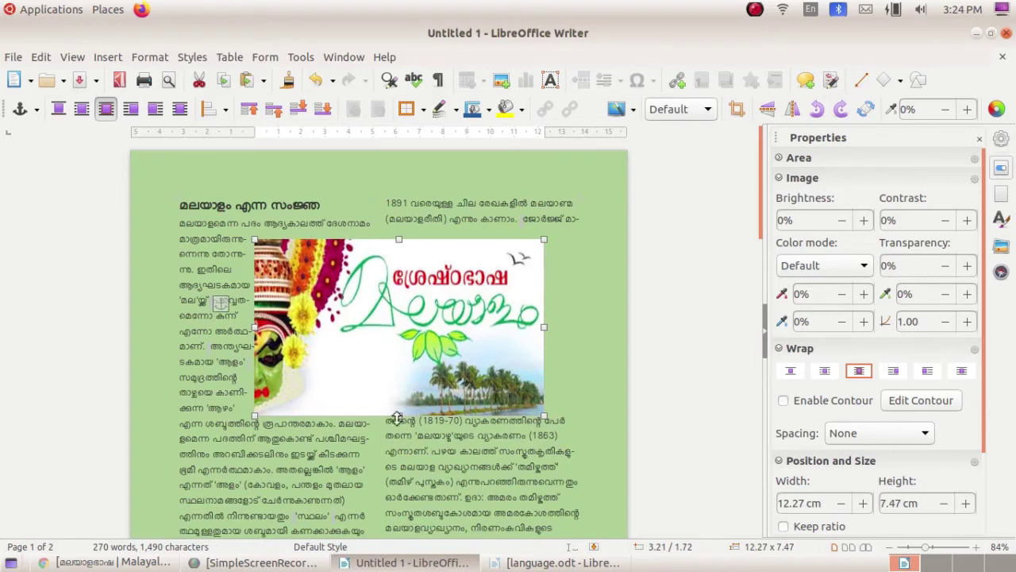
- Shift the image over the second column and resize it to about 10.02 × 8.10 cm
mouse_move(465, 347)
mouse_down()
mouse_move(477, 345)
mouse_move(454, 331)
mouse_up()
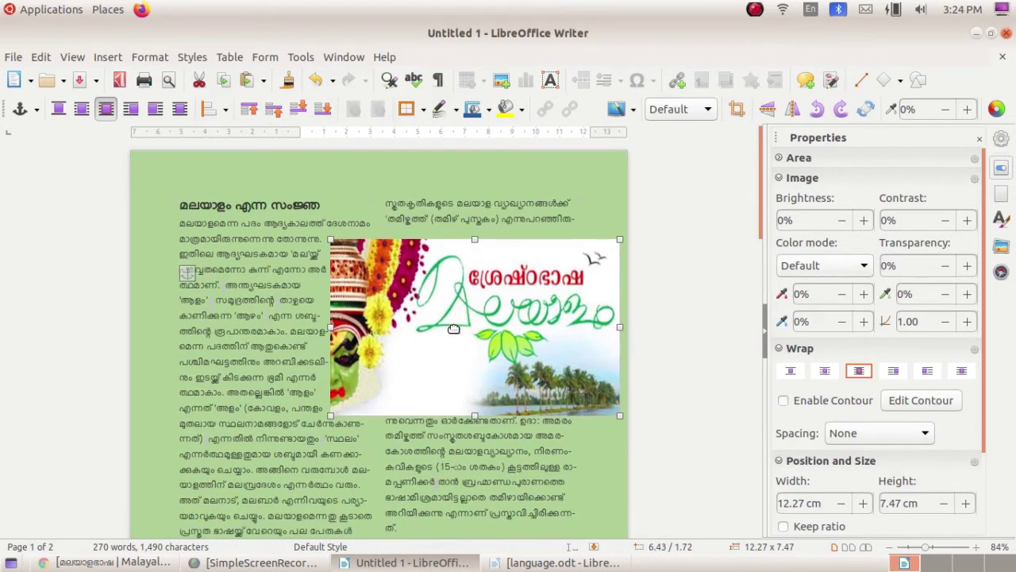
scroll(410, 360, down, 10)
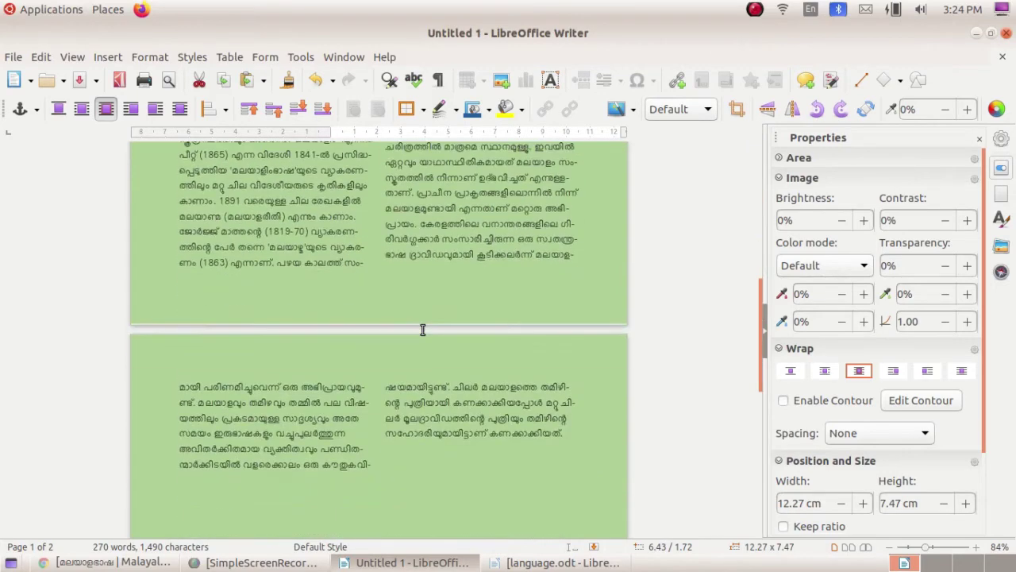
scroll(424, 328, up, 8)
scroll(421, 338, down, 3)
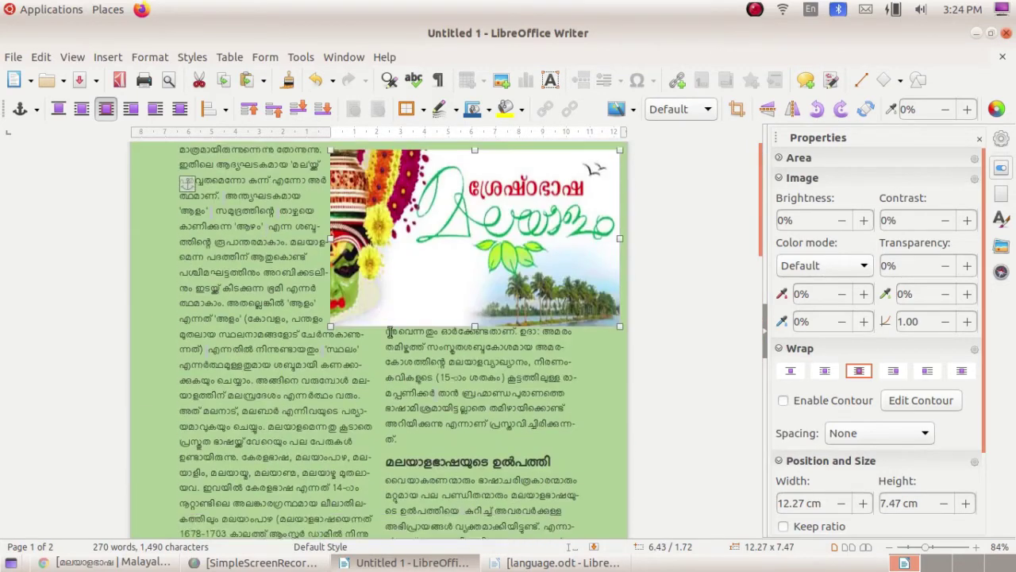
scroll(475, 387, down, 10)
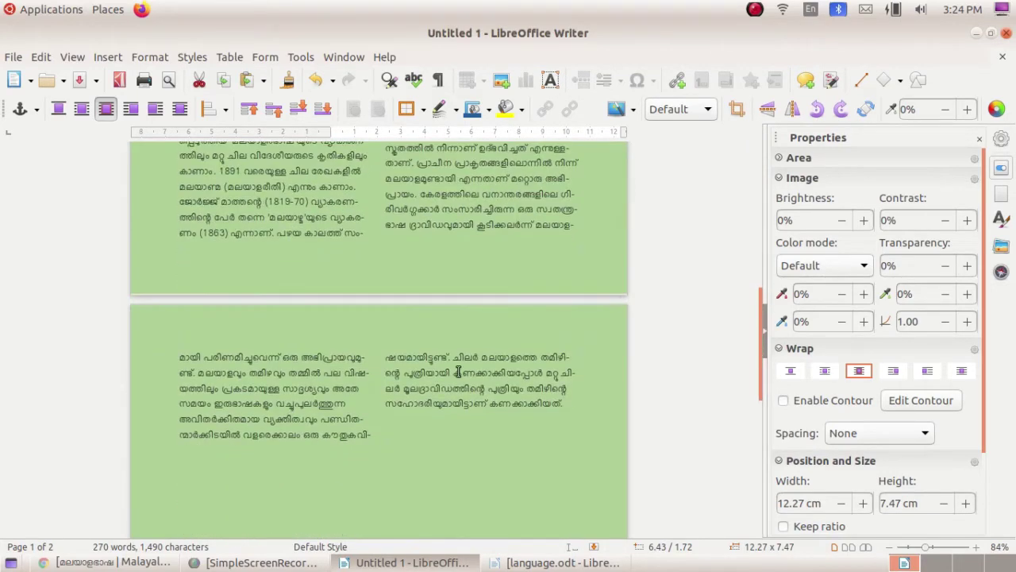
scroll(458, 370, up, 10)
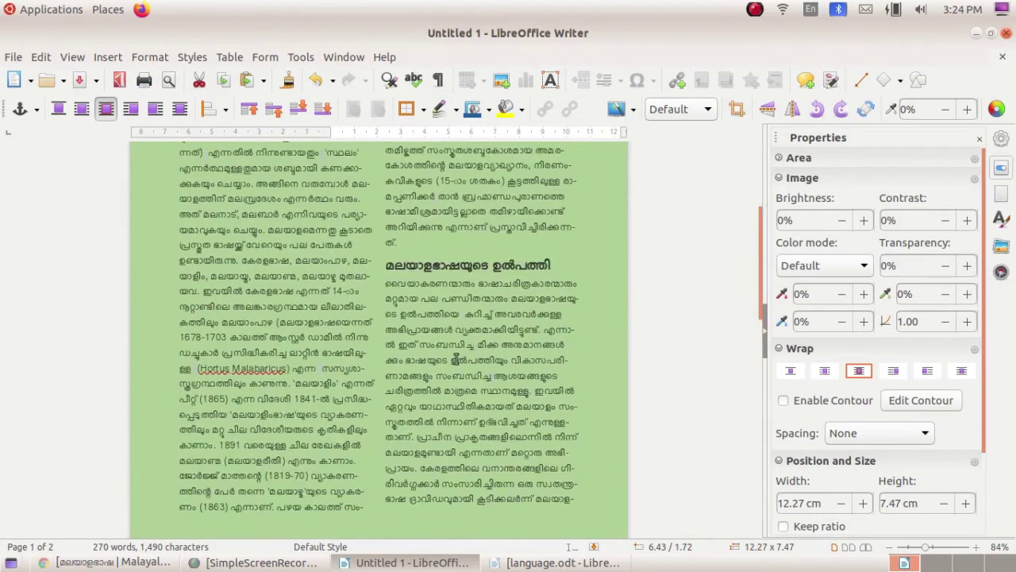
scroll(457, 359, up, 3)
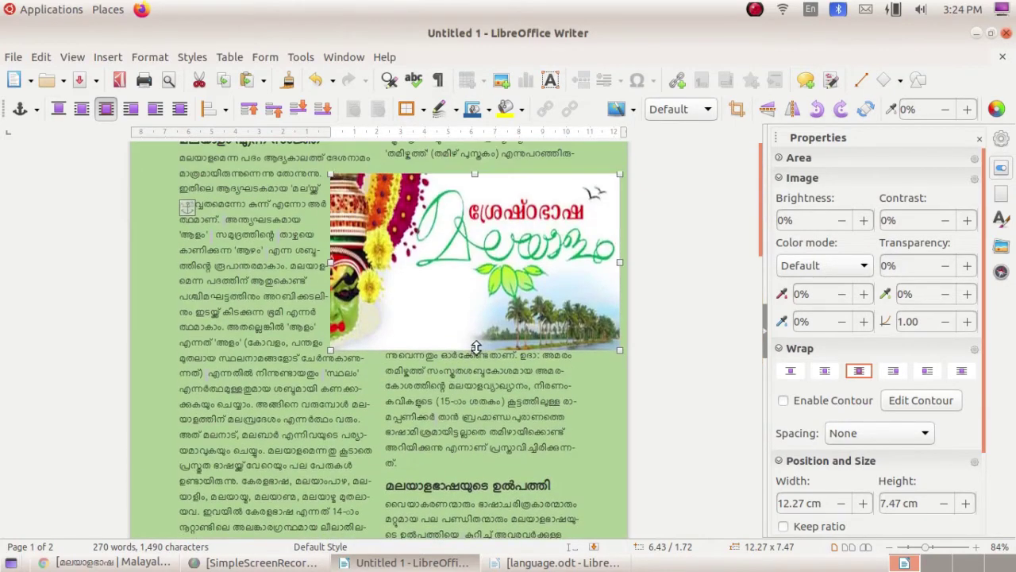
drag(475, 354, 475, 370)
scroll(508, 311, up, 2)
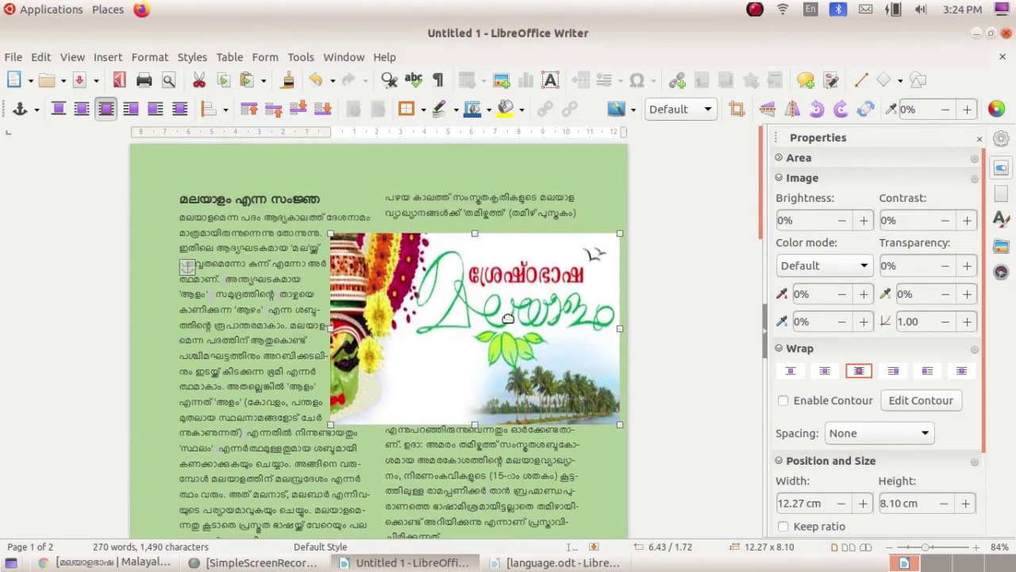
drag(330, 328, 384, 329)
scroll(476, 381, down, 10)
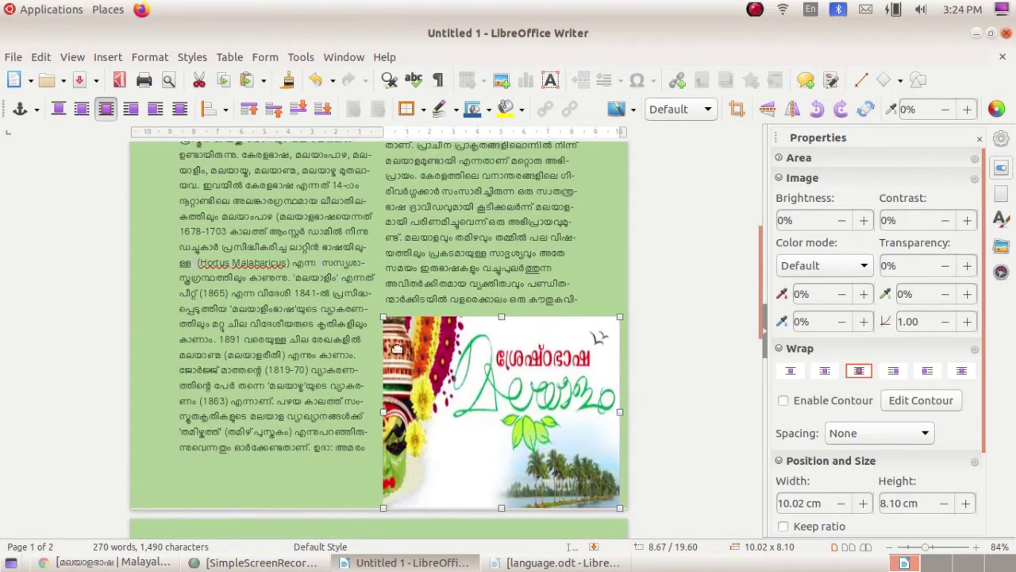
- Move the image back to the first column, just below the opening lines of the first paragraph
drag(504, 406, 296, 240)
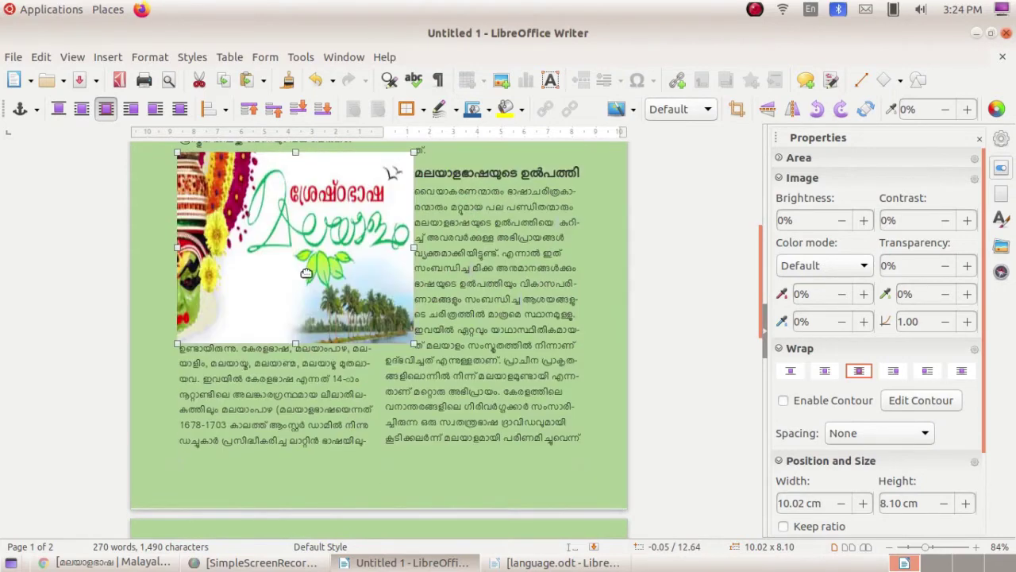
scroll(316, 298, up, 4)
drag(315, 380, 292, 234)
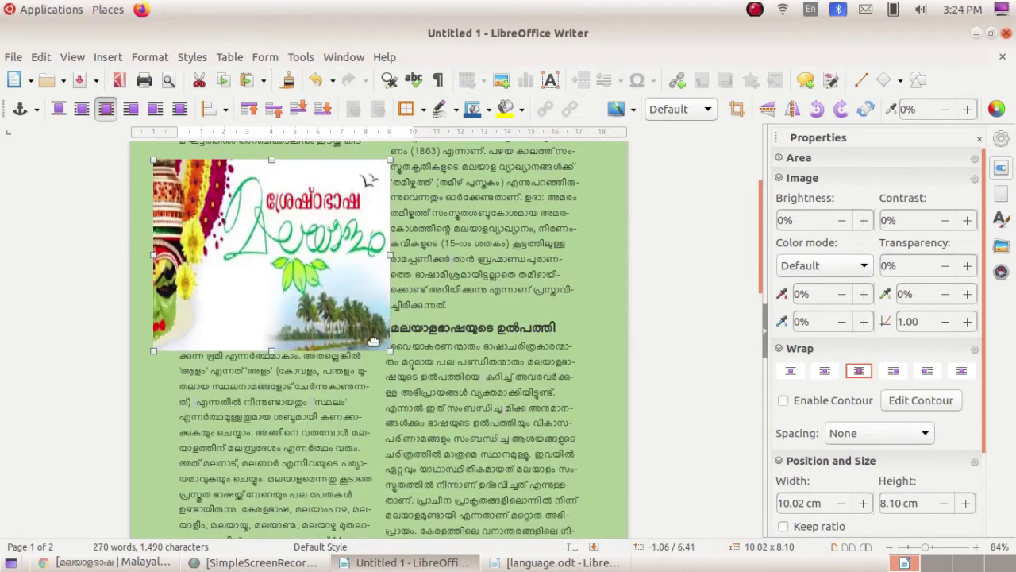
drag(326, 458, 331, 406)
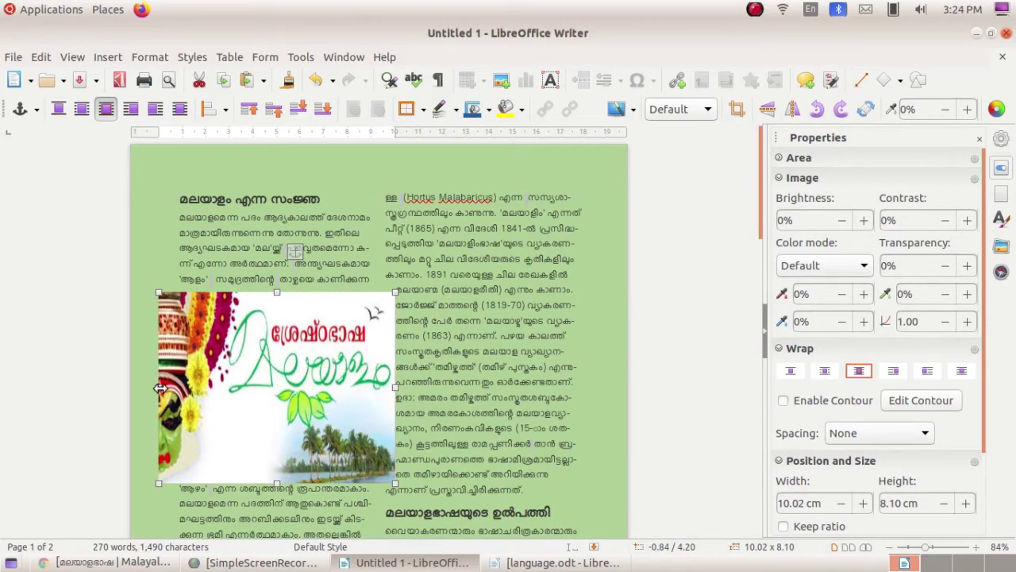
- Fit the image within the first column by resizing it to about 8.69 × 6.96 cm and nudging its position
drag(158, 387, 184, 387)
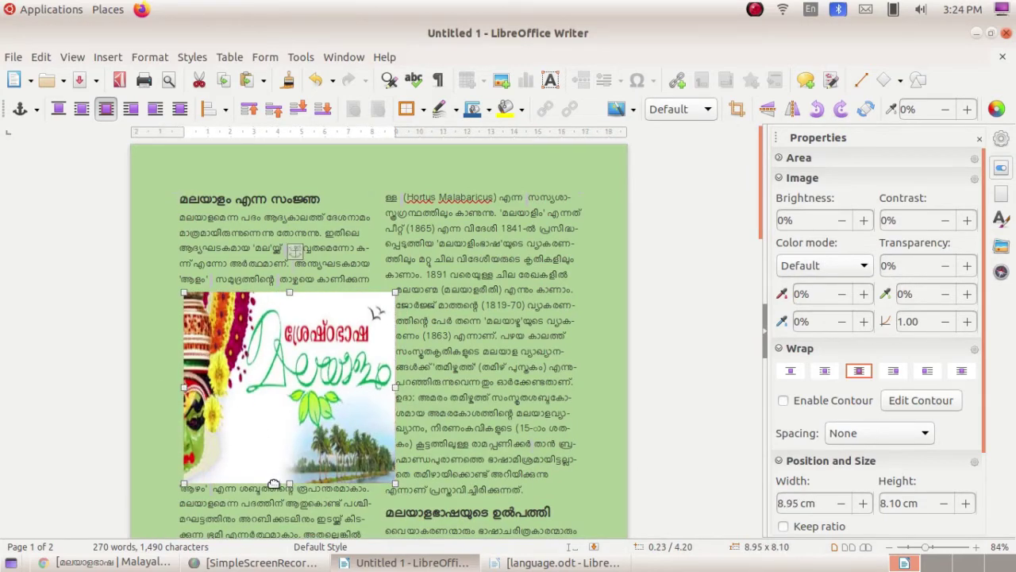
drag(289, 482, 289, 445)
drag(312, 385, 302, 378)
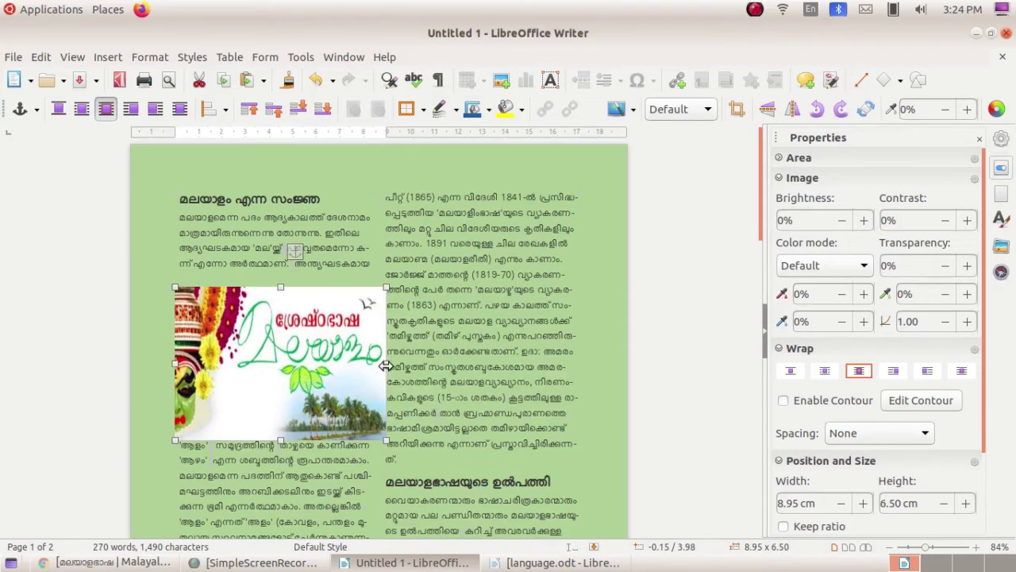
drag(385, 365, 379, 365)
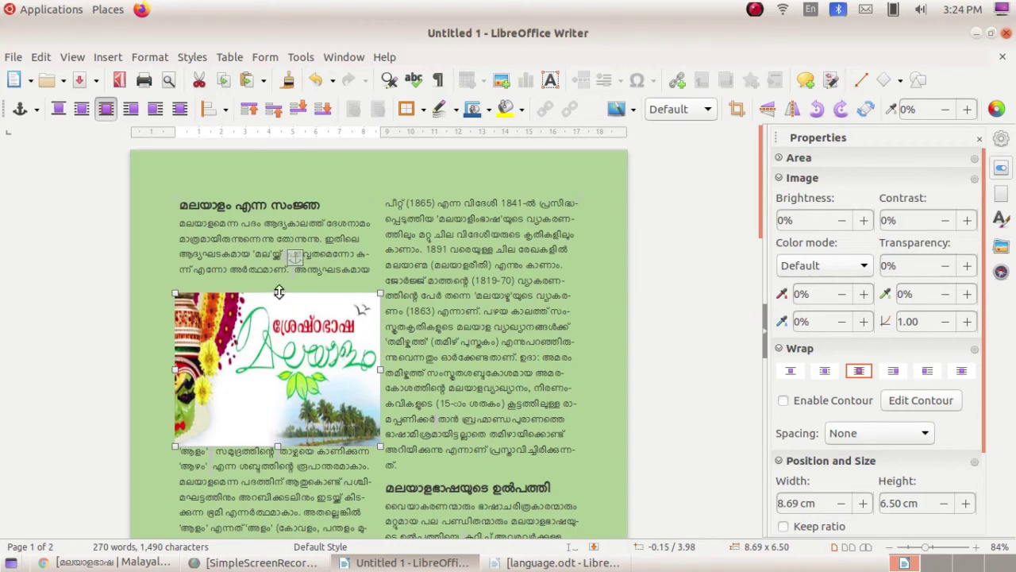
drag(278, 292, 278, 282)
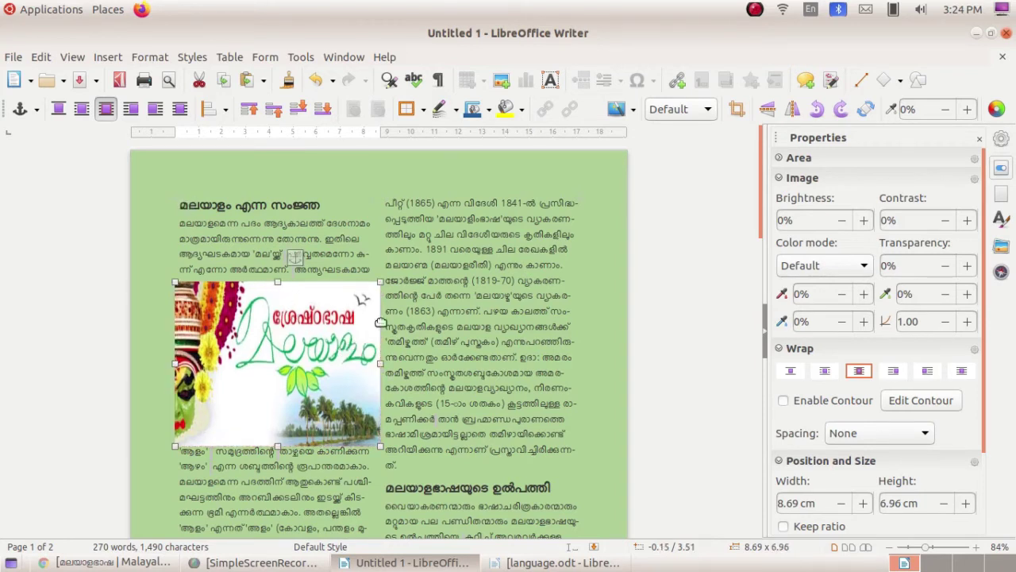
click(585, 319)
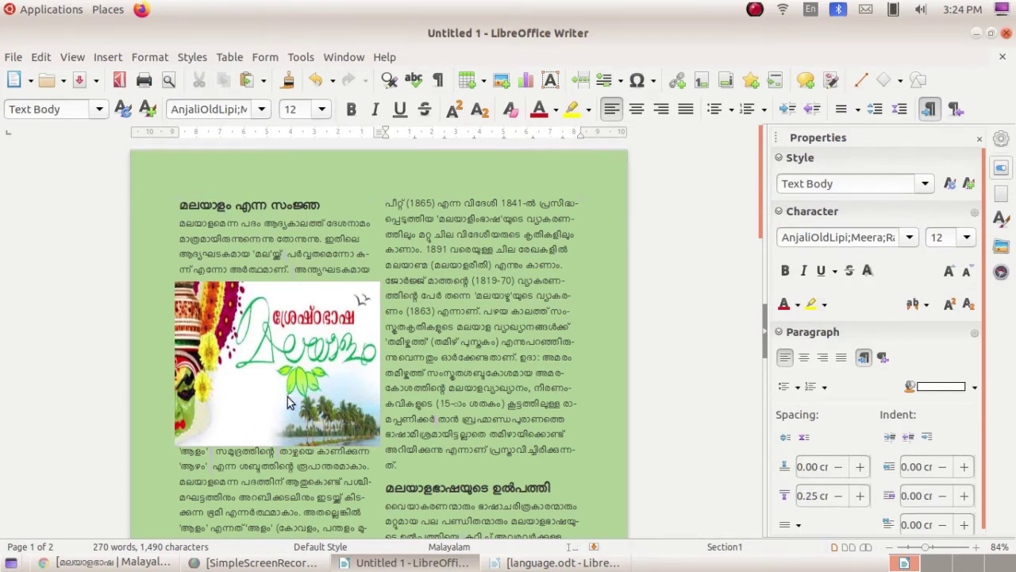
- Give the image a solid single-line border
scroll(238, 317, down, 1)
scroll(234, 310, up, 1)
click(294, 376)
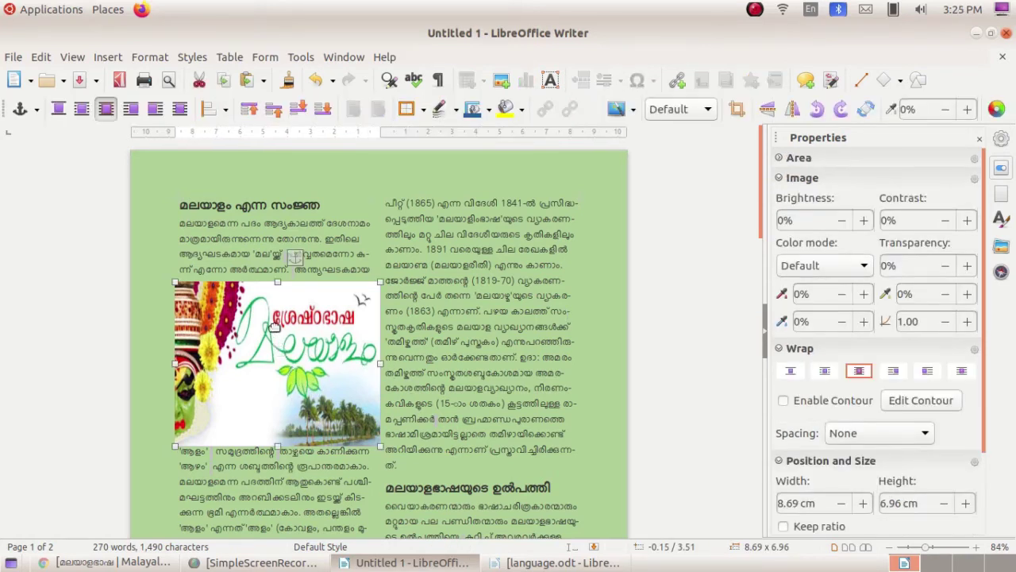
click(455, 111)
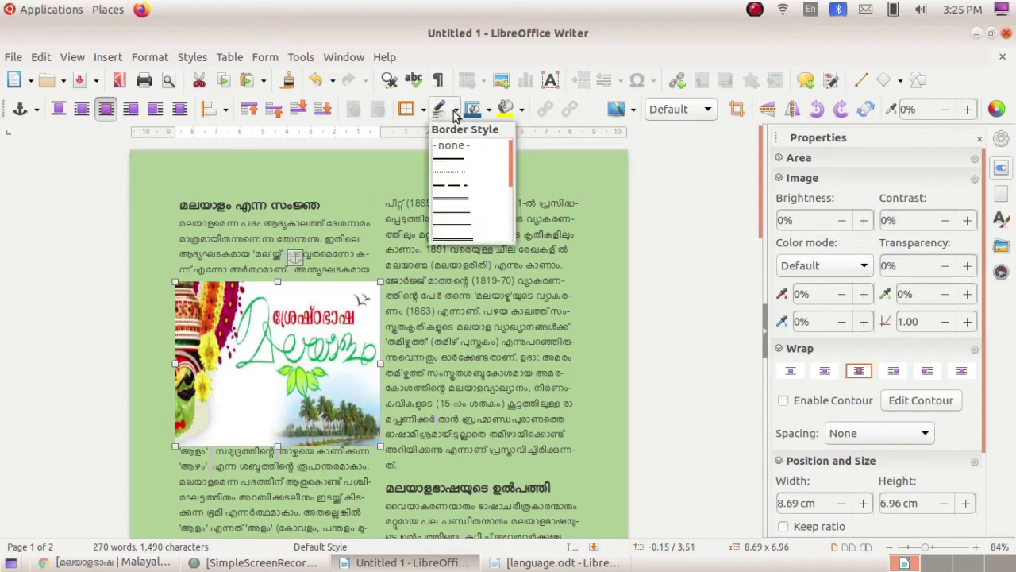
click(457, 165)
click(671, 320)
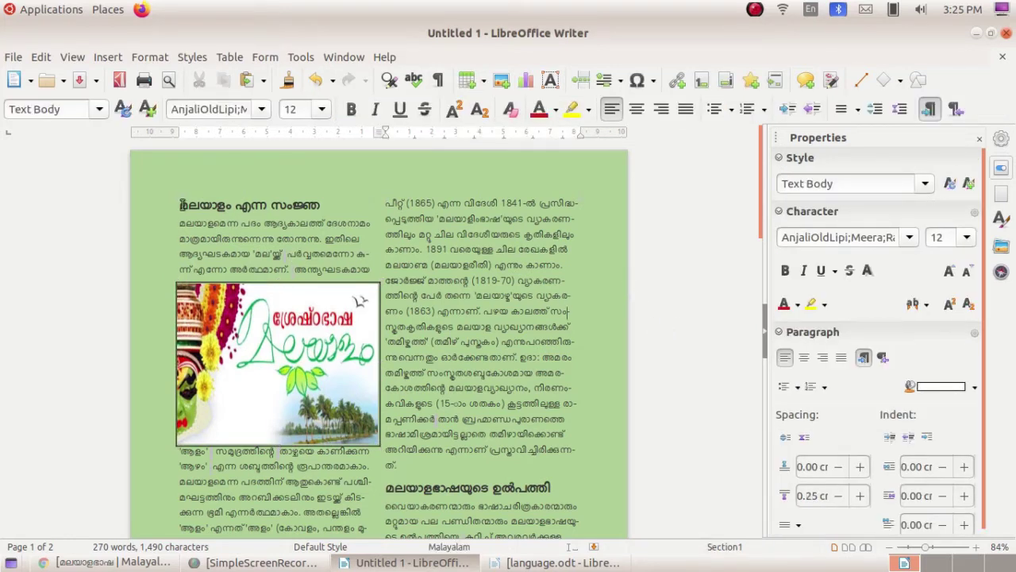
- Insert four blank lines above the first-column heading "മലയാളം എന്ന സംജ്ഞ"
scroll(277, 161, down, 10)
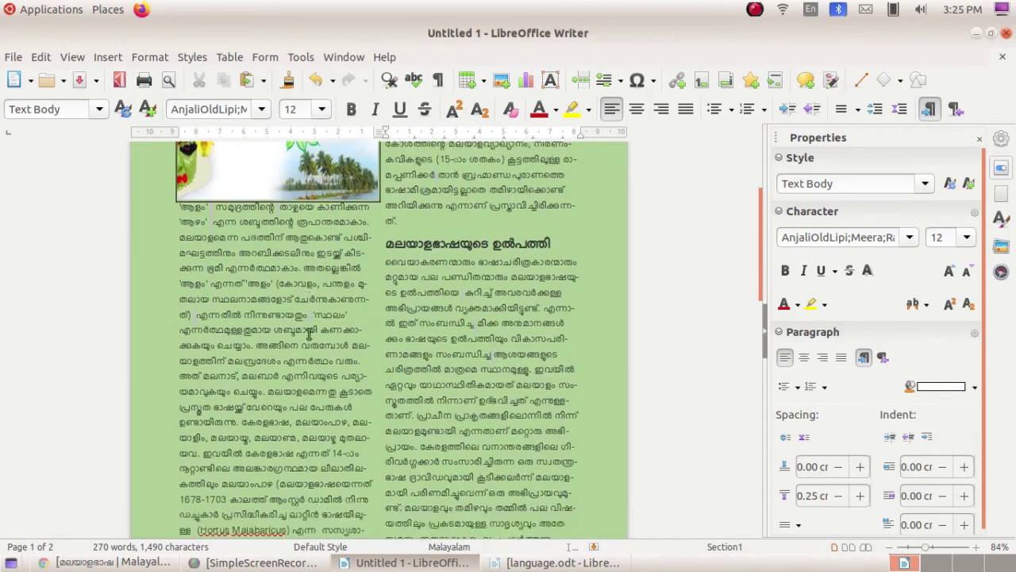
scroll(317, 358, up, 10)
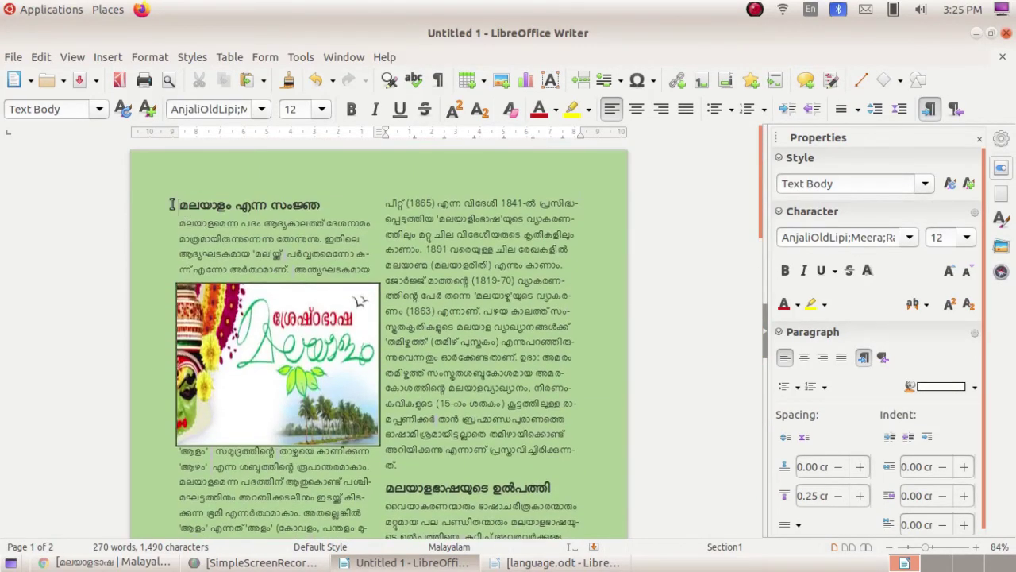
click(173, 204)
key(Return)
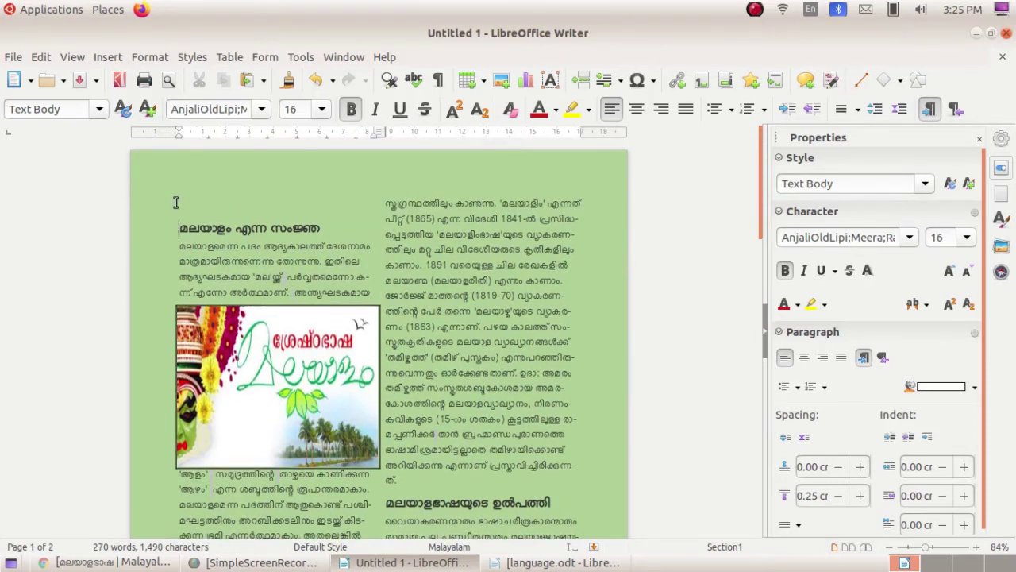
key(Return)
key(Return)
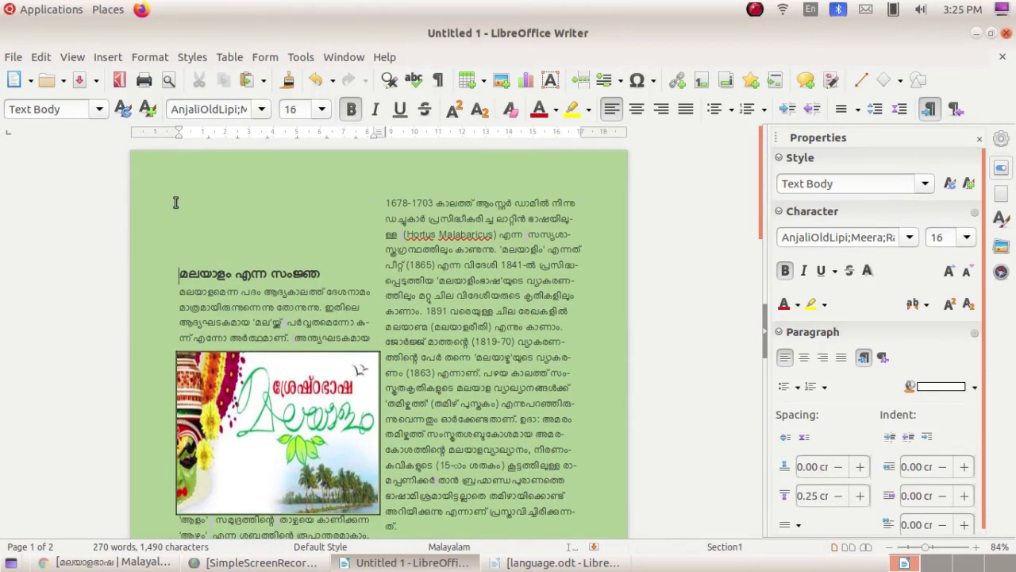
key(Return)
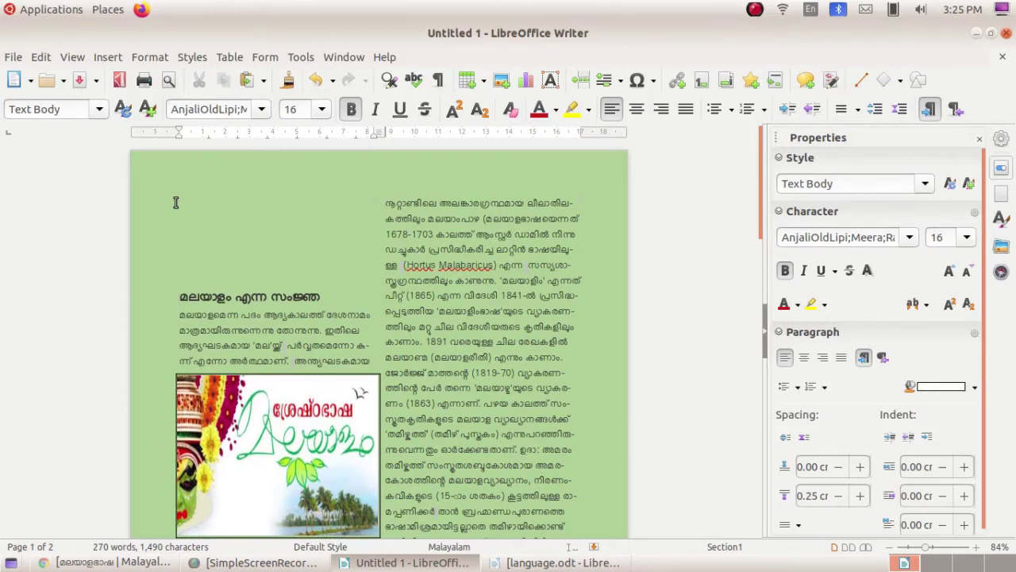
- Insert five blank lines above the second column's text on the first page, aligning it with the first-column heading
scroll(176, 202, down, 10)
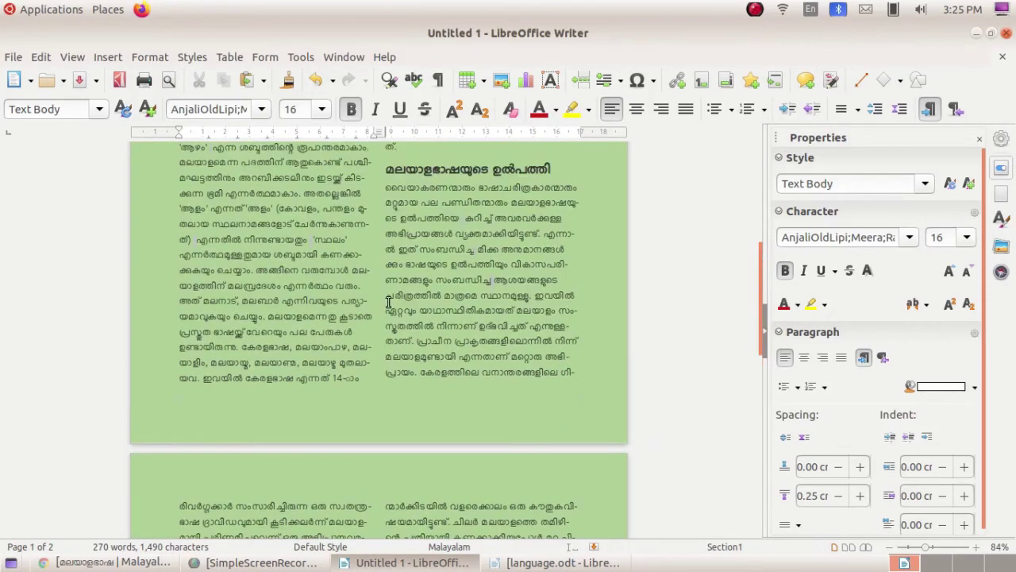
scroll(388, 301, up, 10)
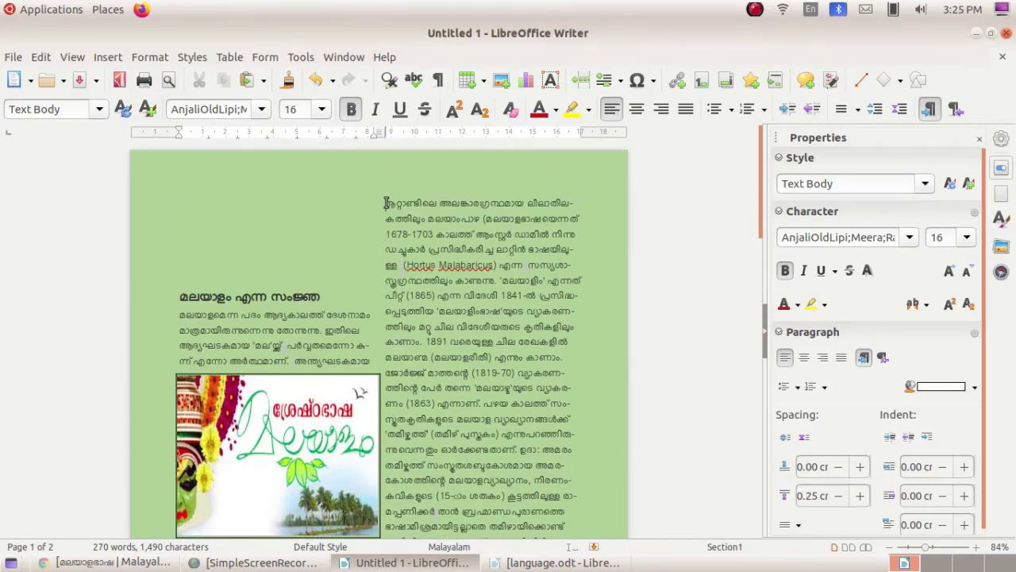
click(387, 203)
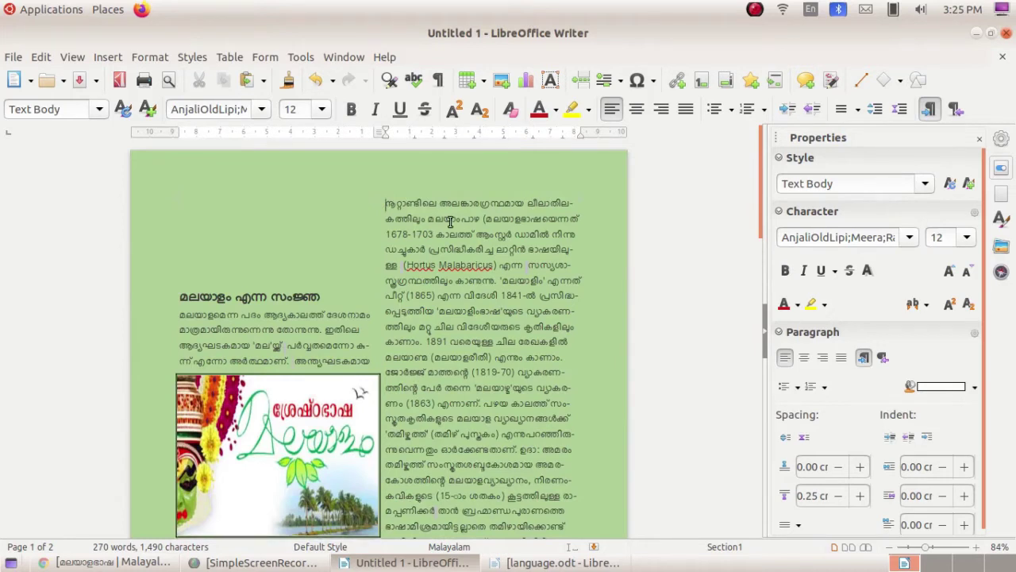
key(Return)
key(Return)
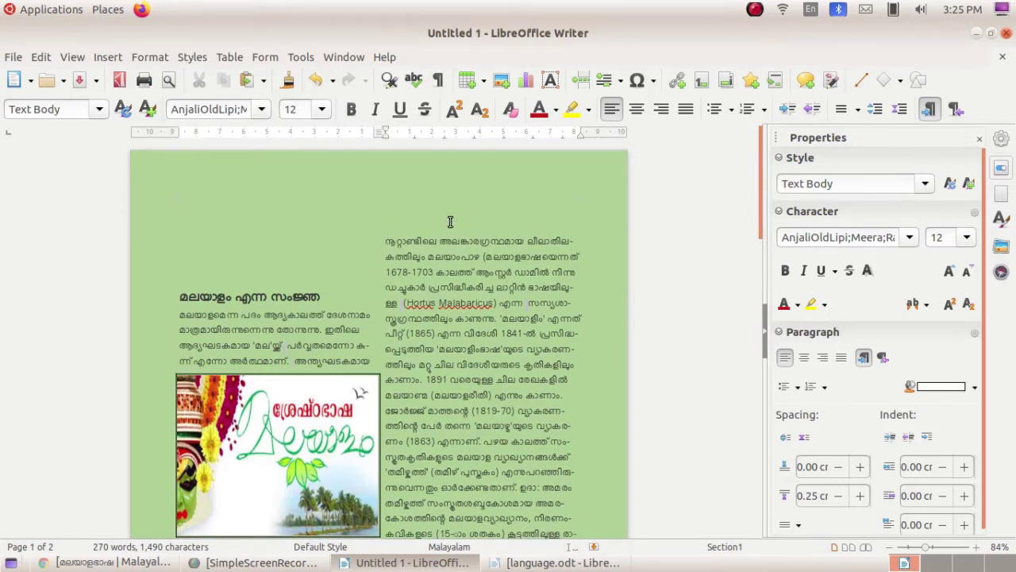
key(Return)
key(Return)
key(Return)
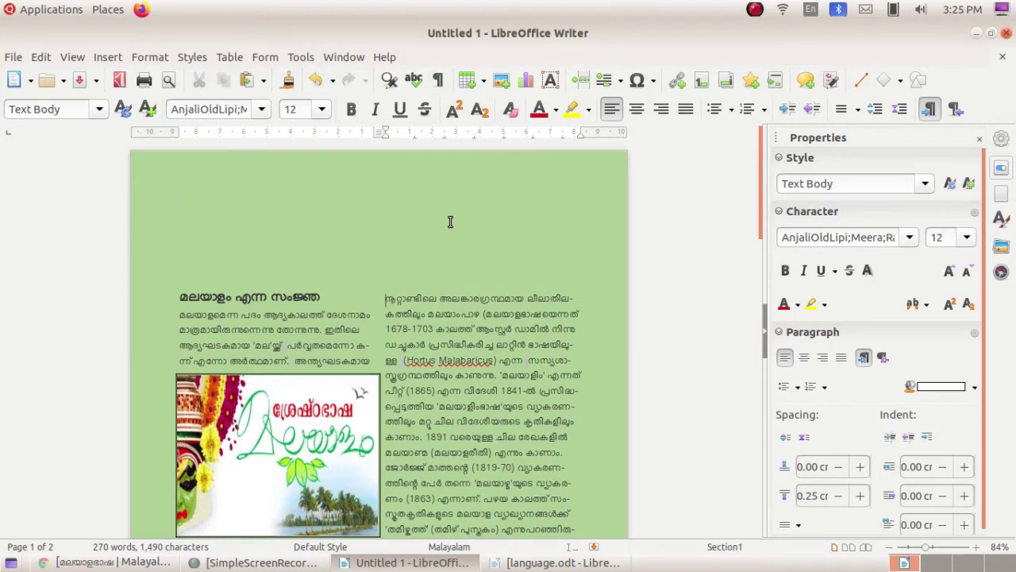
- Add a small text box containing "1" in the middle of the first page's top margin
scroll(423, 230, down, 15)
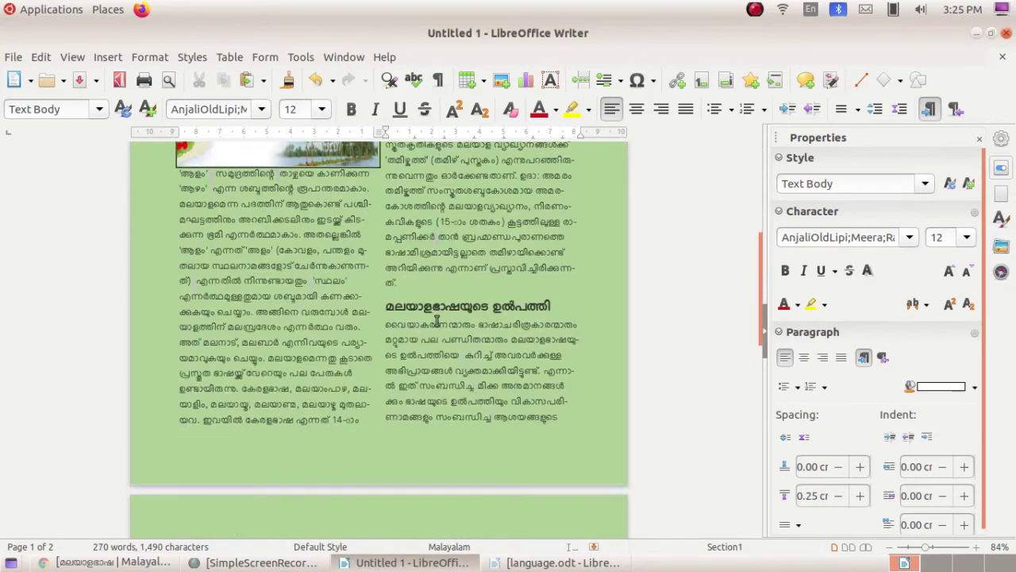
scroll(457, 347, down, 3)
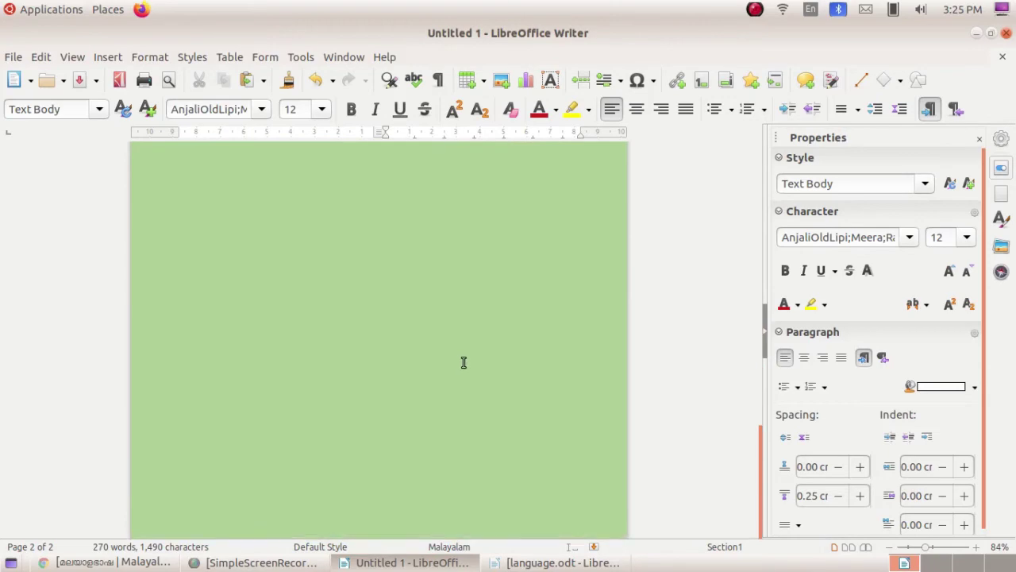
scroll(463, 363, up, 8)
scroll(467, 343, up, 12)
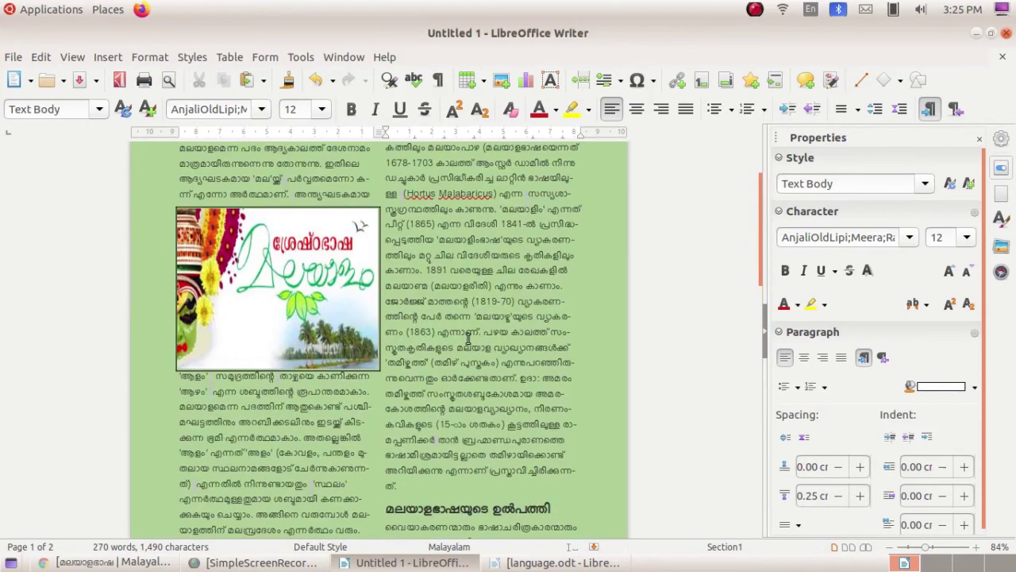
click(549, 83)
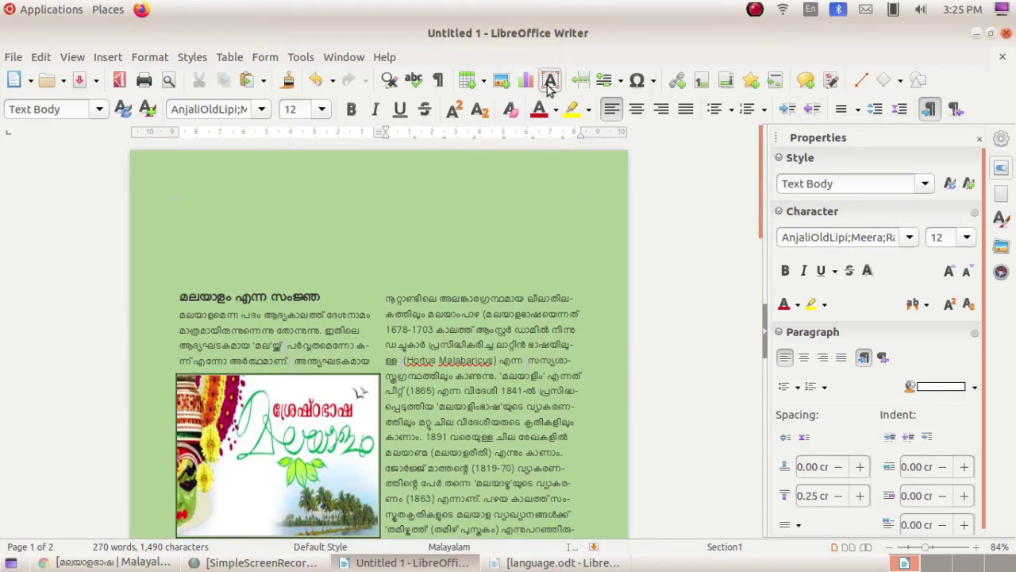
click(354, 158)
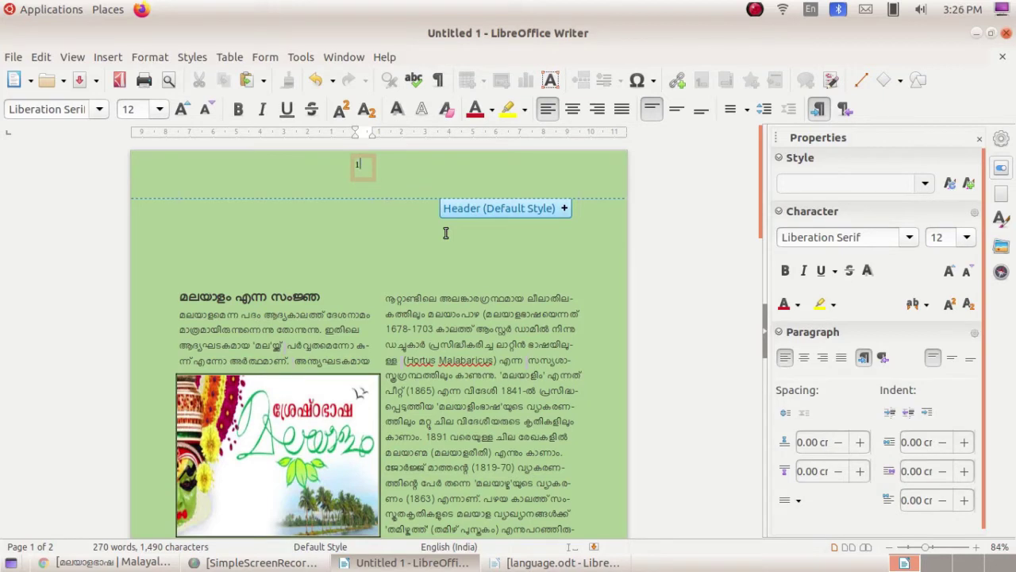
- Set the "1" in the first page's text box to 24 pt and centre it within the box
double_click(357, 165)
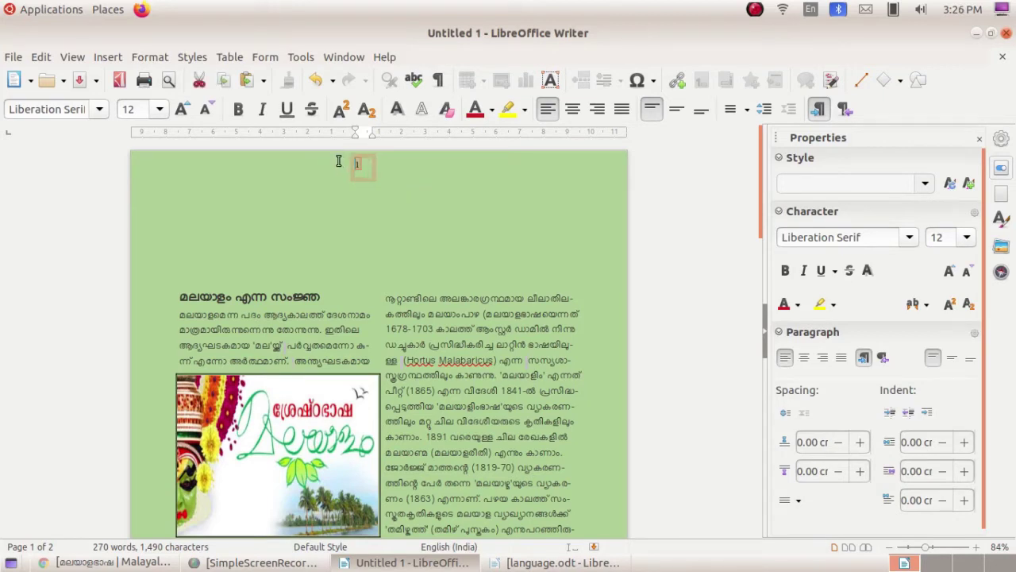
click(158, 110)
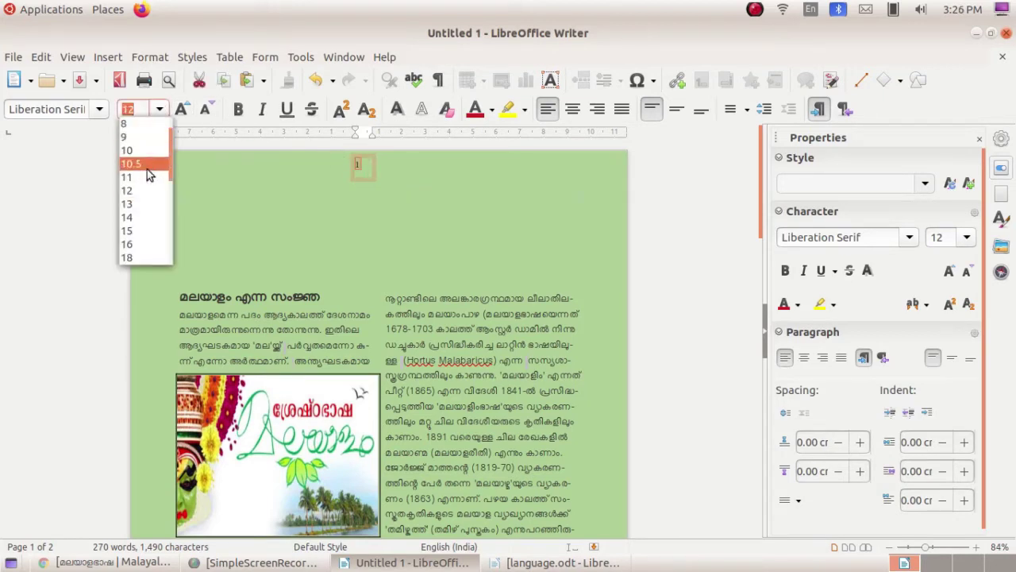
scroll(141, 208, down, 3)
click(136, 192)
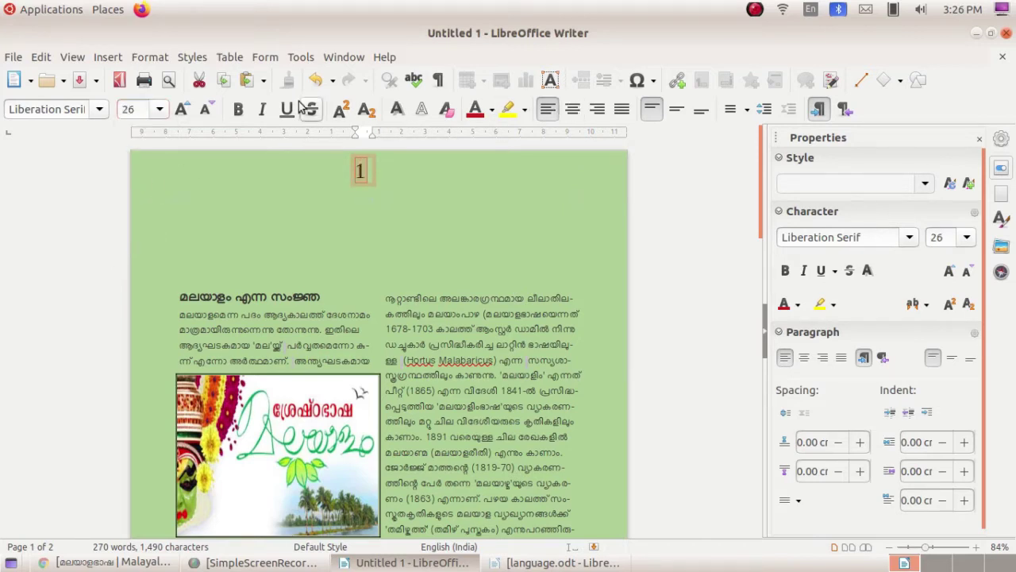
click(159, 110)
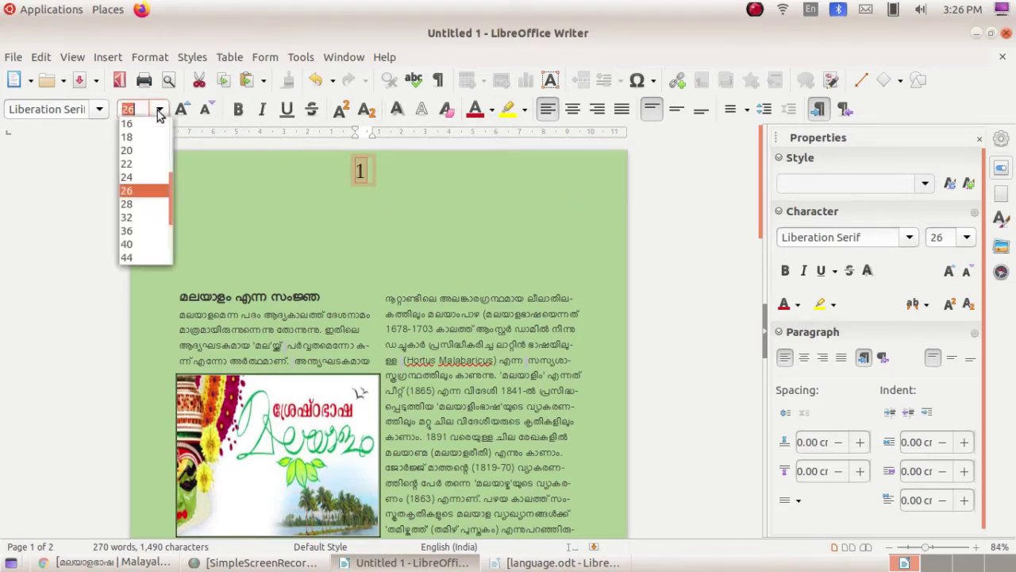
click(142, 182)
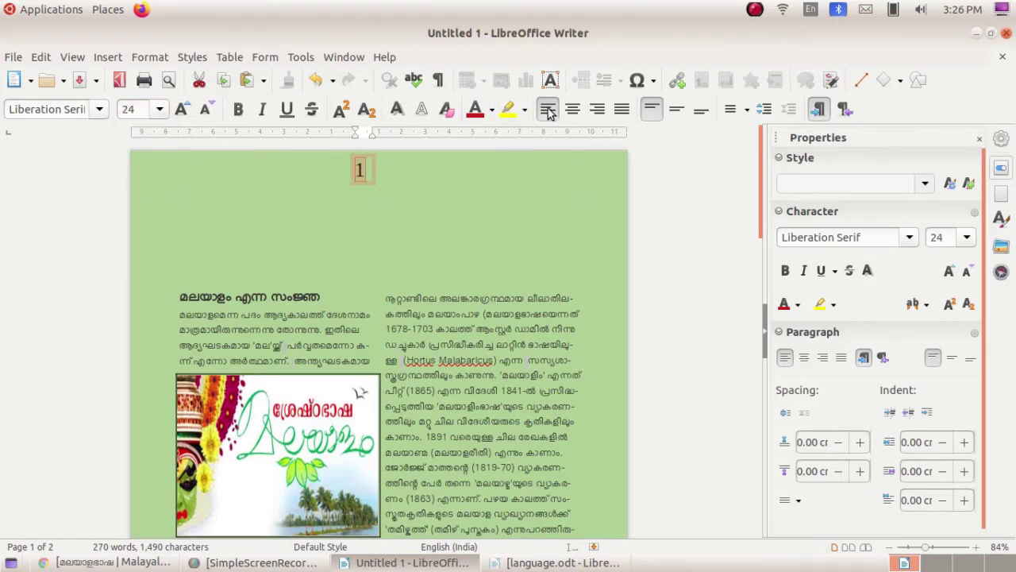
click(572, 113)
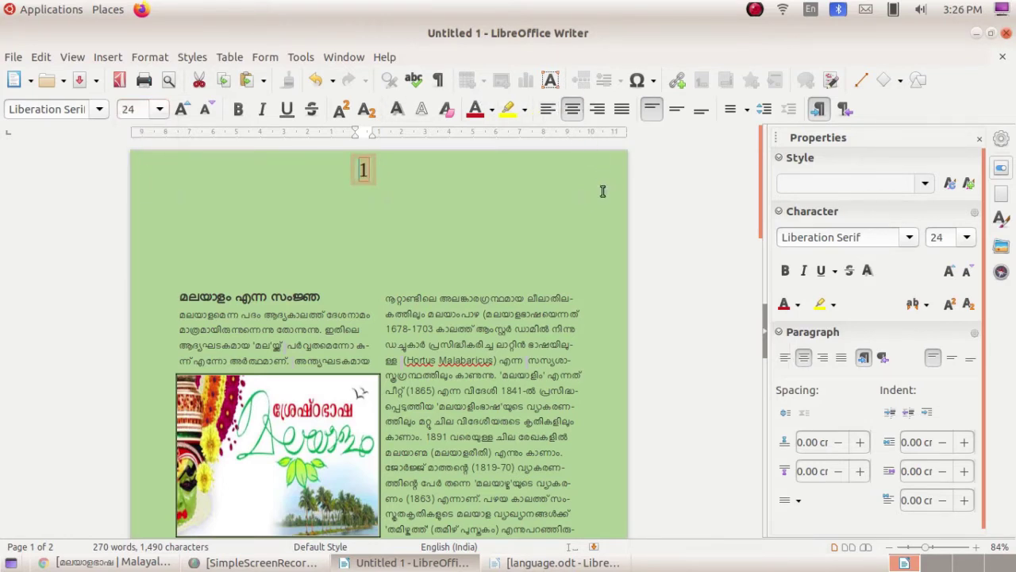
click(483, 215)
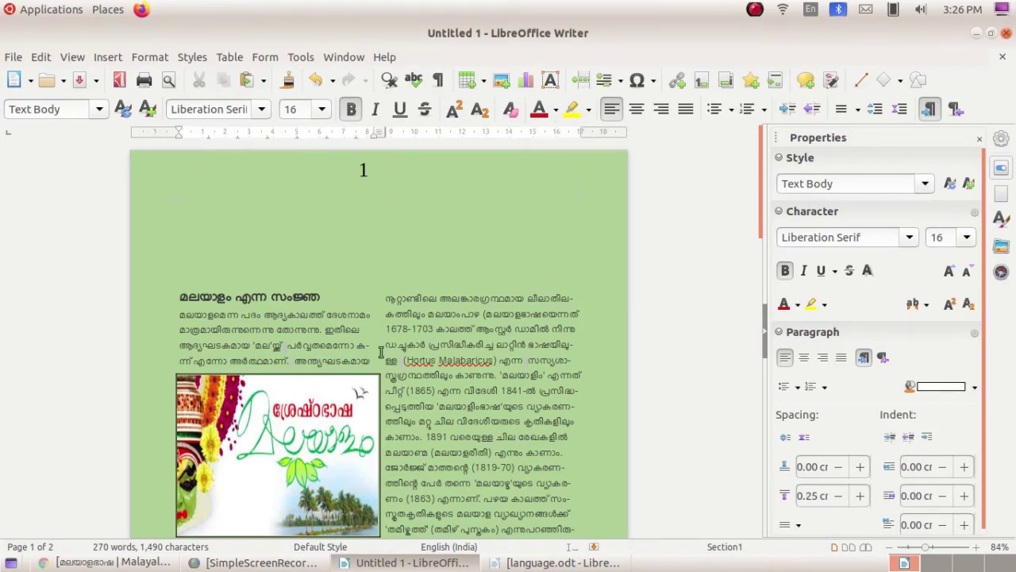
- Try to draw a small text box in the middle of the second page's top margin
scroll(300, 238, down, 1)
scroll(296, 273, up, 1)
scroll(296, 273, down, 2)
scroll(373, 171, up, 2)
scroll(362, 193, down, 10)
scroll(361, 242, down, 4)
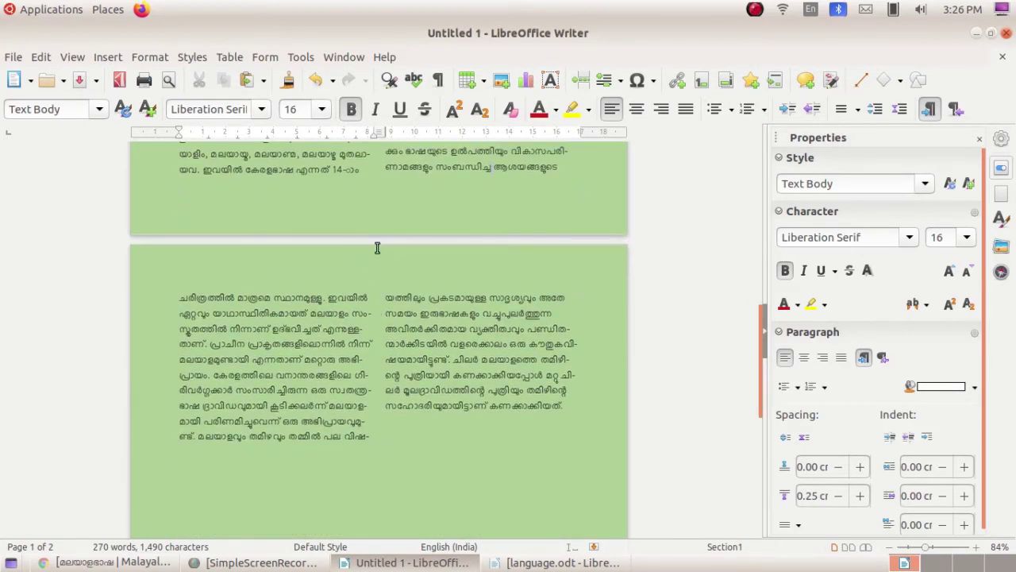
click(550, 80)
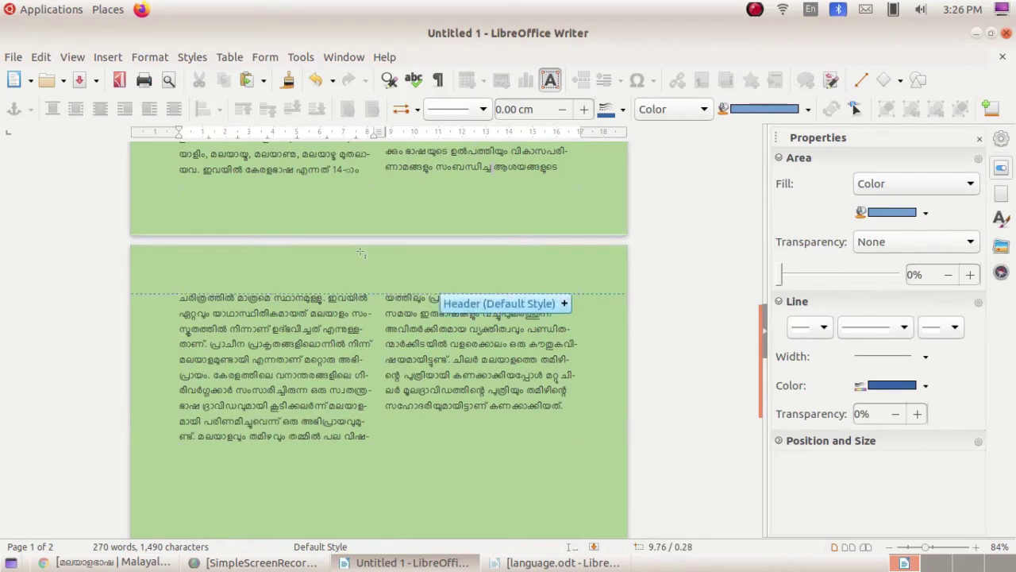
drag(362, 262, 390, 263)
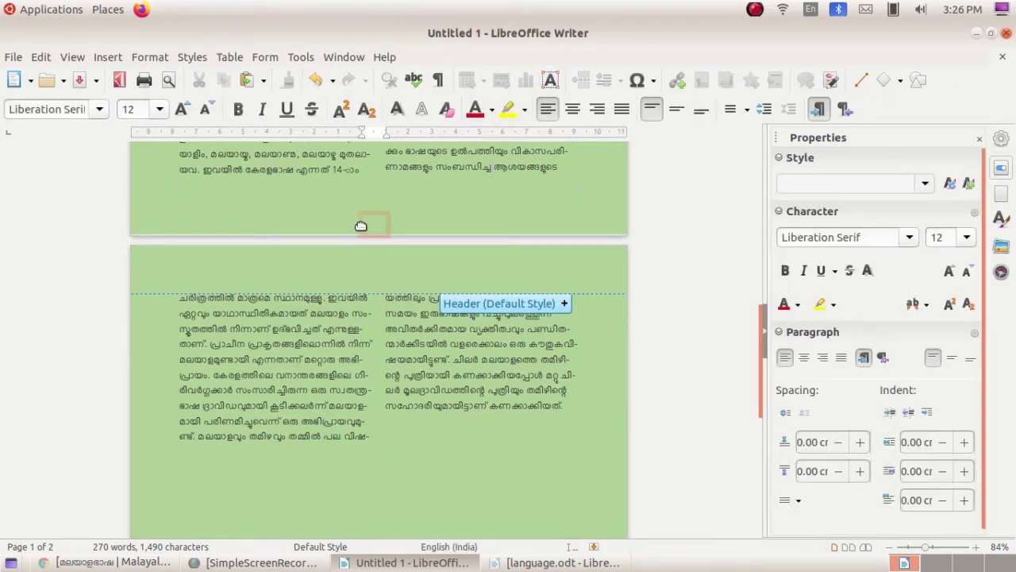
click(369, 260)
click(550, 80)
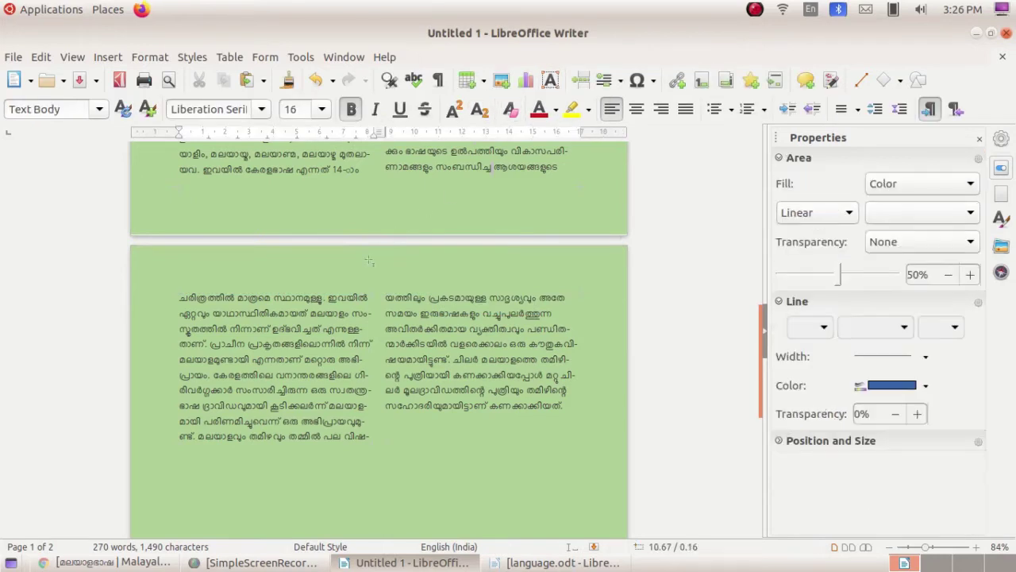
drag(359, 254, 386, 281)
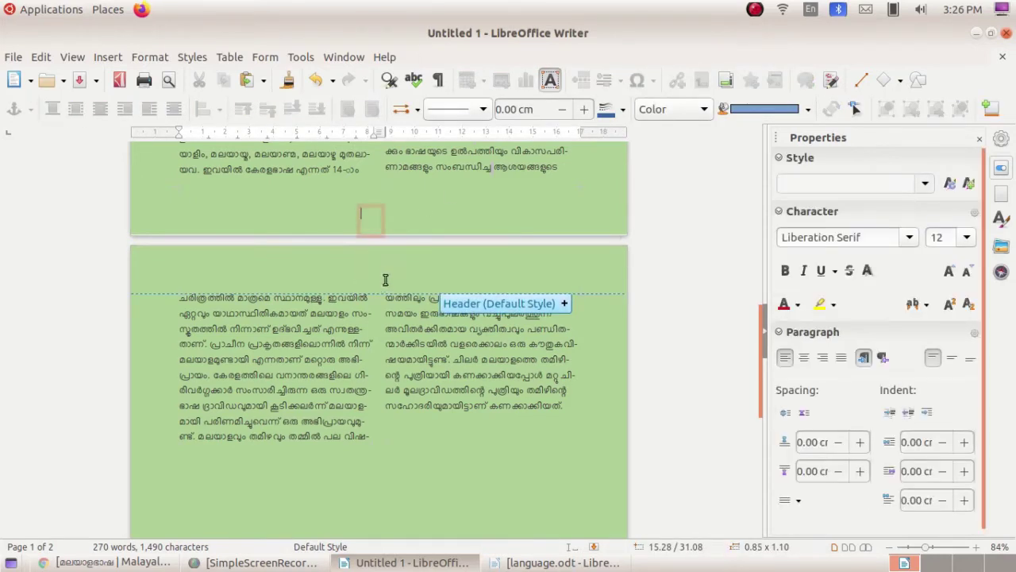
click(363, 259)
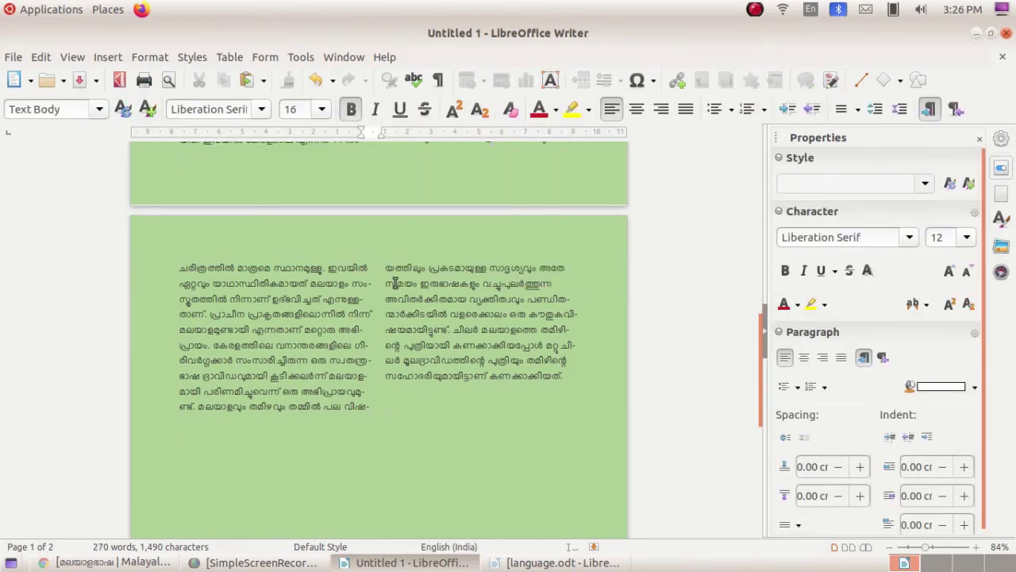
click(229, 256)
scroll(321, 222, down, 1)
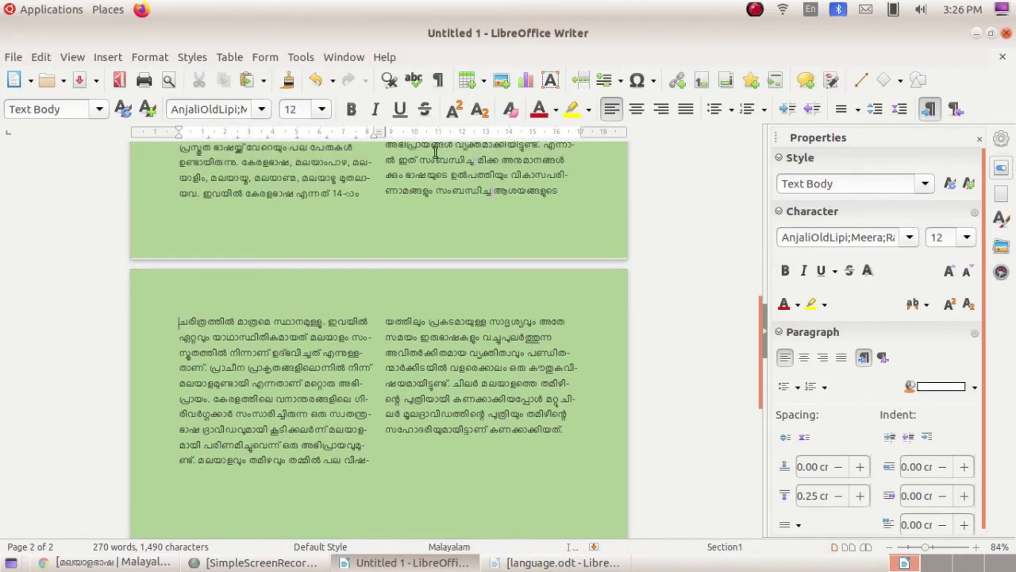
click(550, 79)
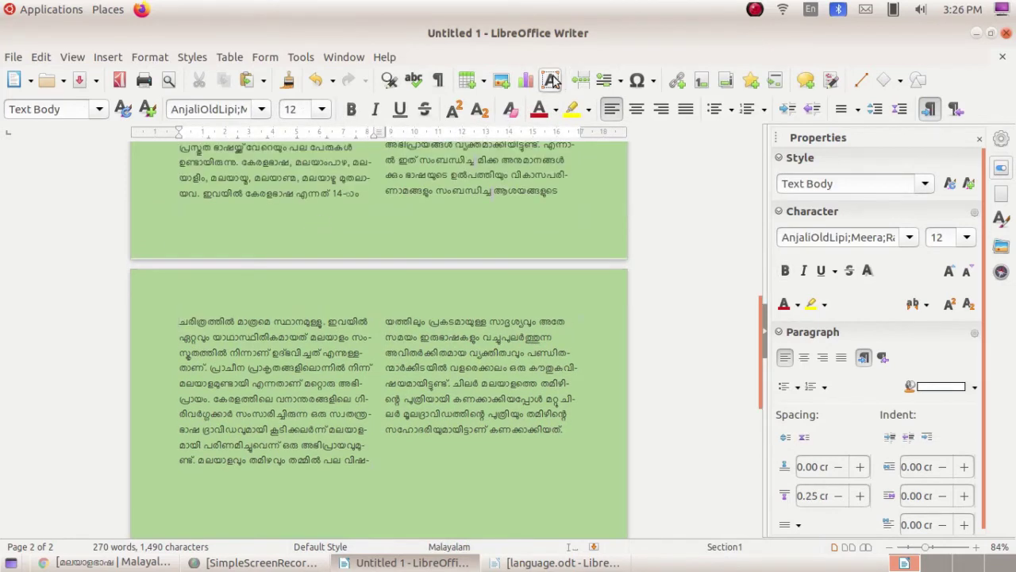
click(357, 291)
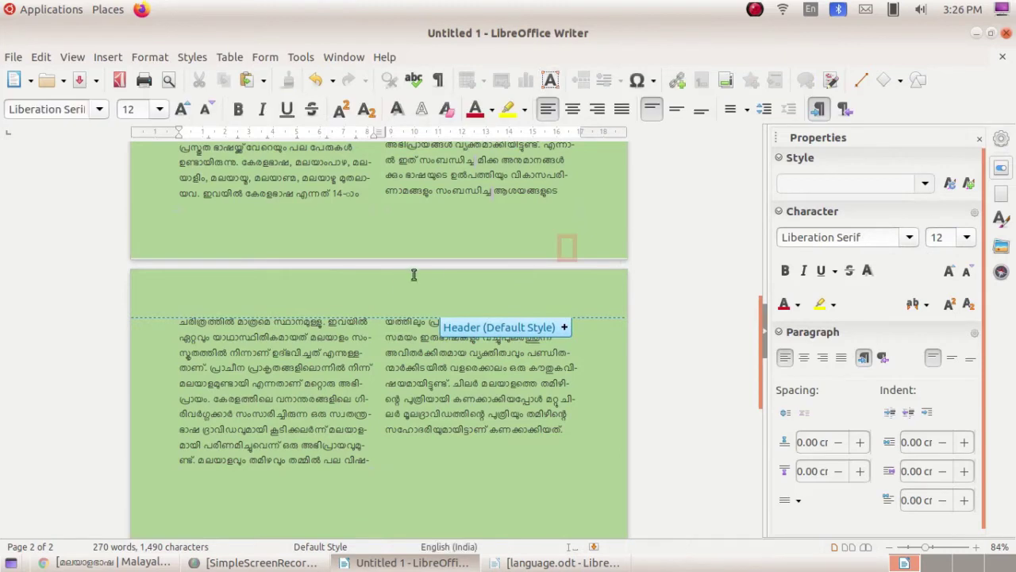
click(384, 322)
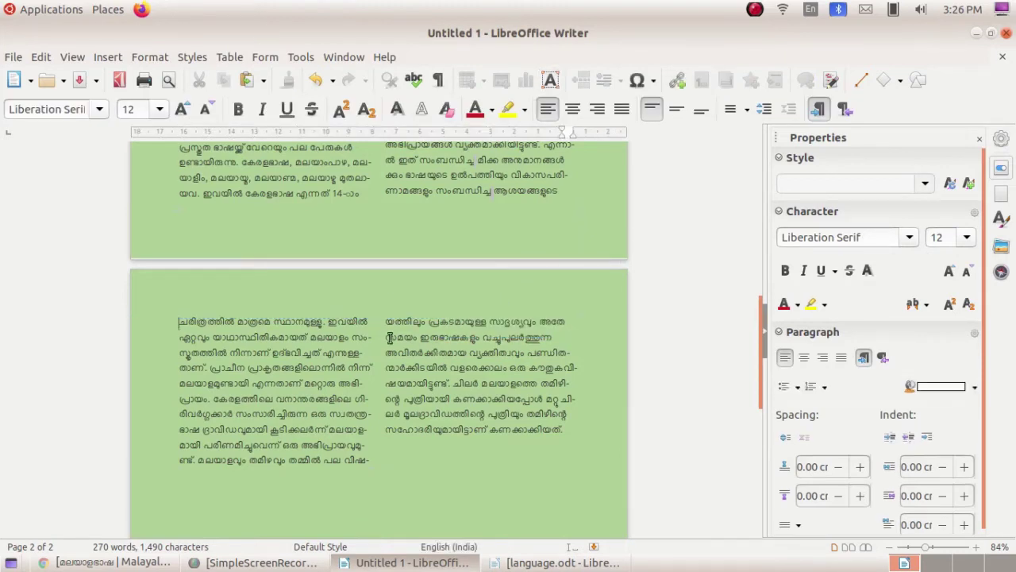
- Insert five blank lines above the first column's text on the second page
click(175, 320)
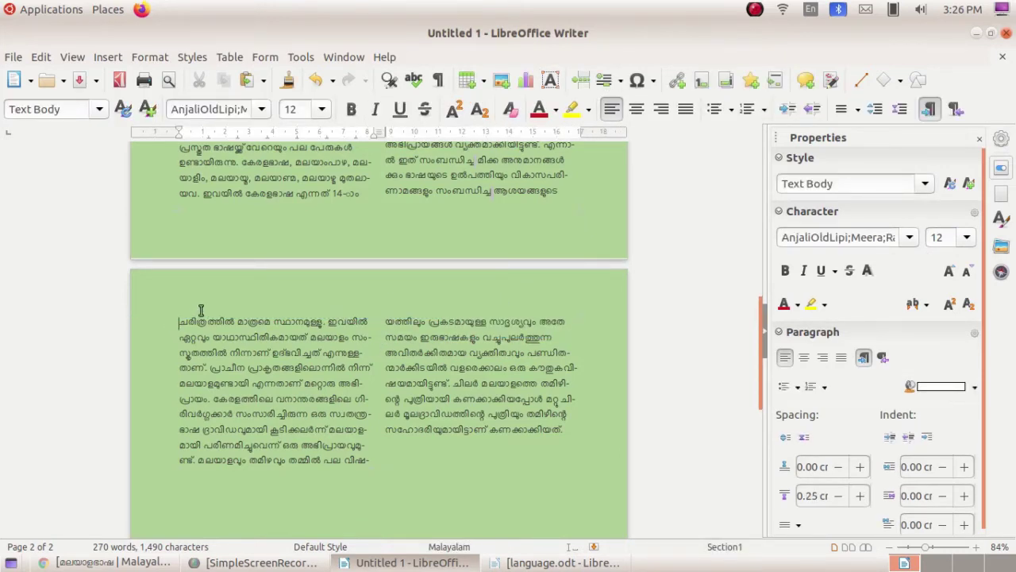
key(Return)
key(Return)
key(Return)
key(Return)
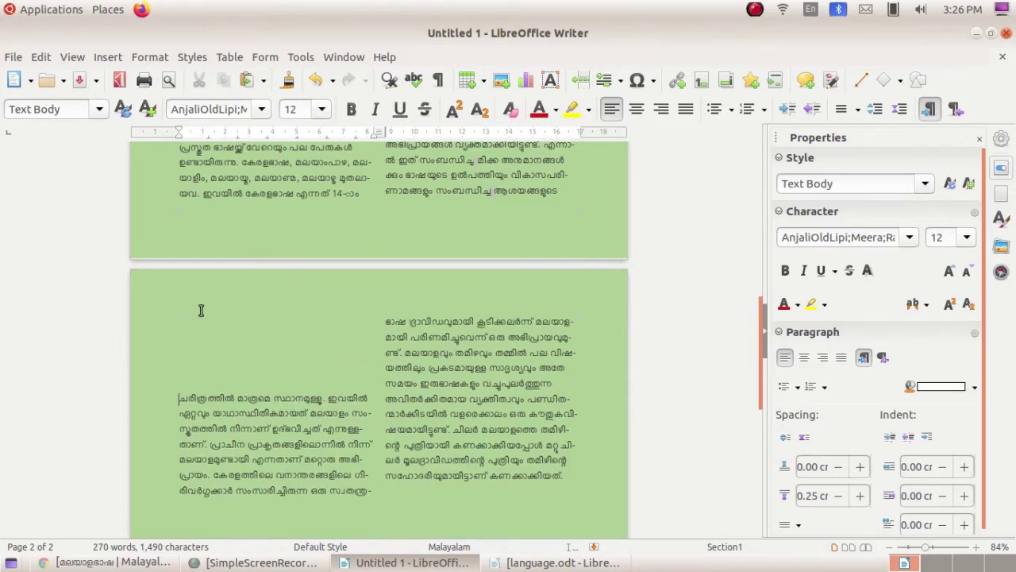
key(Return)
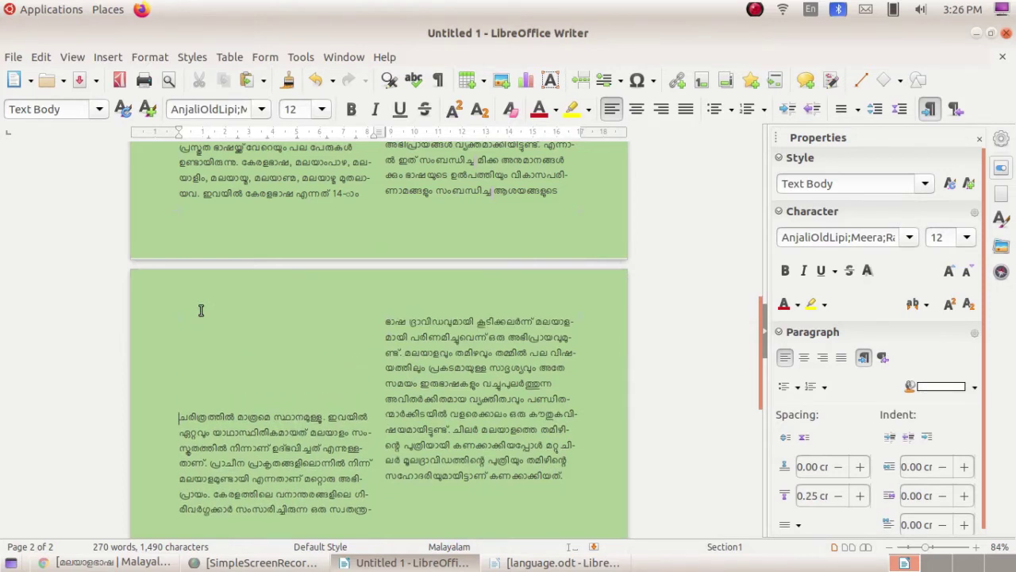
- Insert five blank lines above the second page's second-column text so it lines up with the first column
click(383, 321)
key(Return)
key(Return)
key(Return)
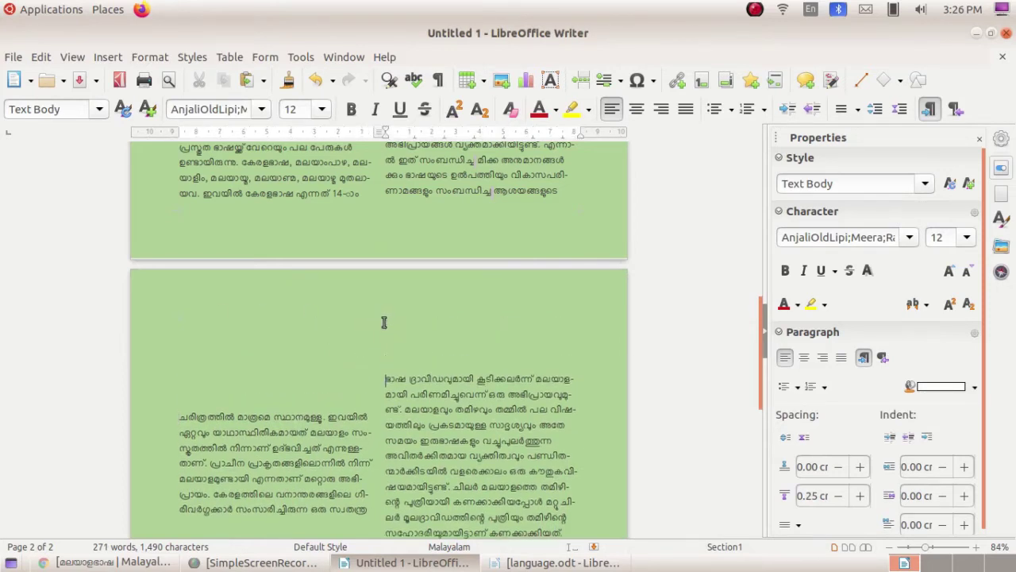
key(Return)
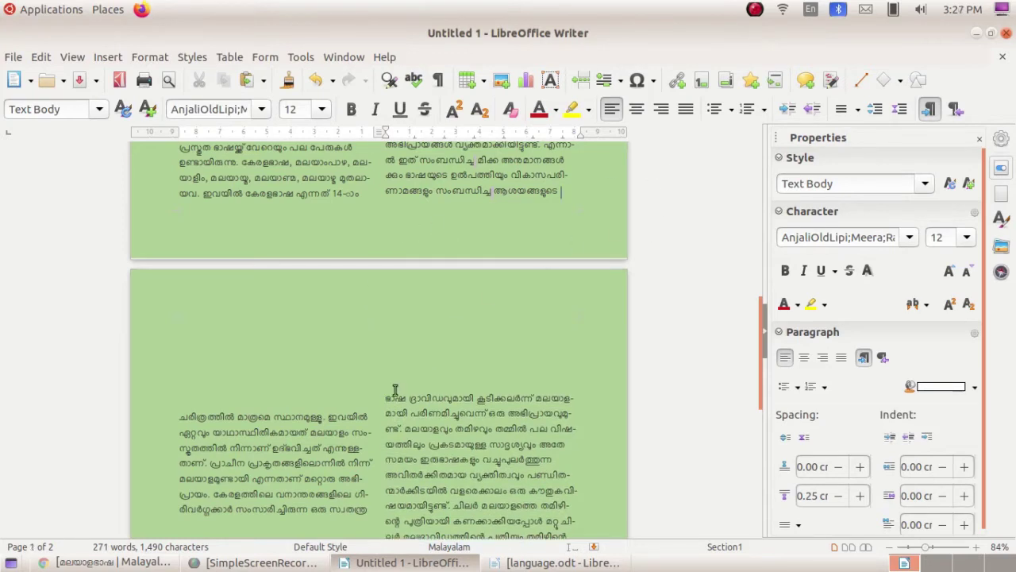
scroll(394, 388, down, 2)
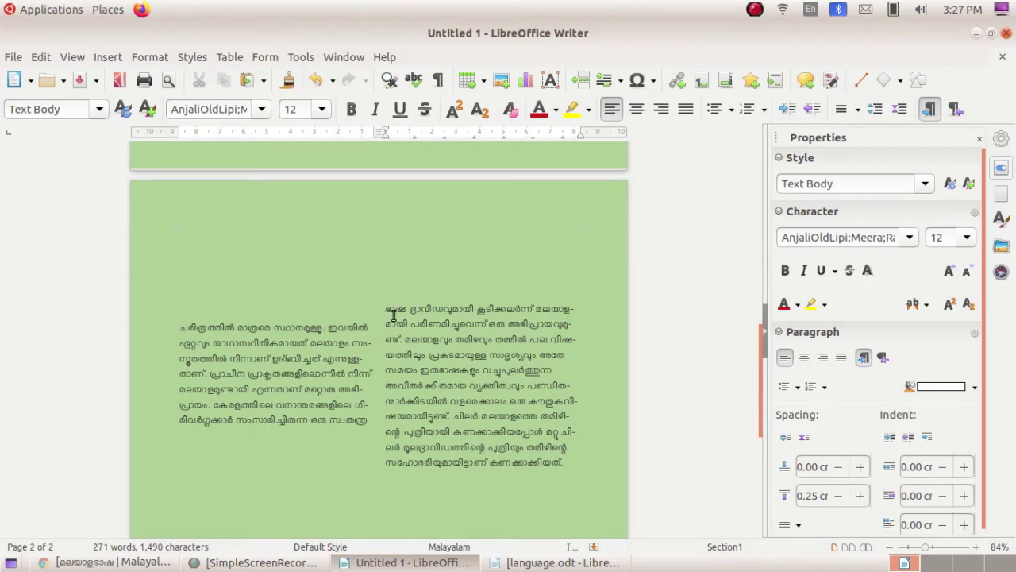
key(Return)
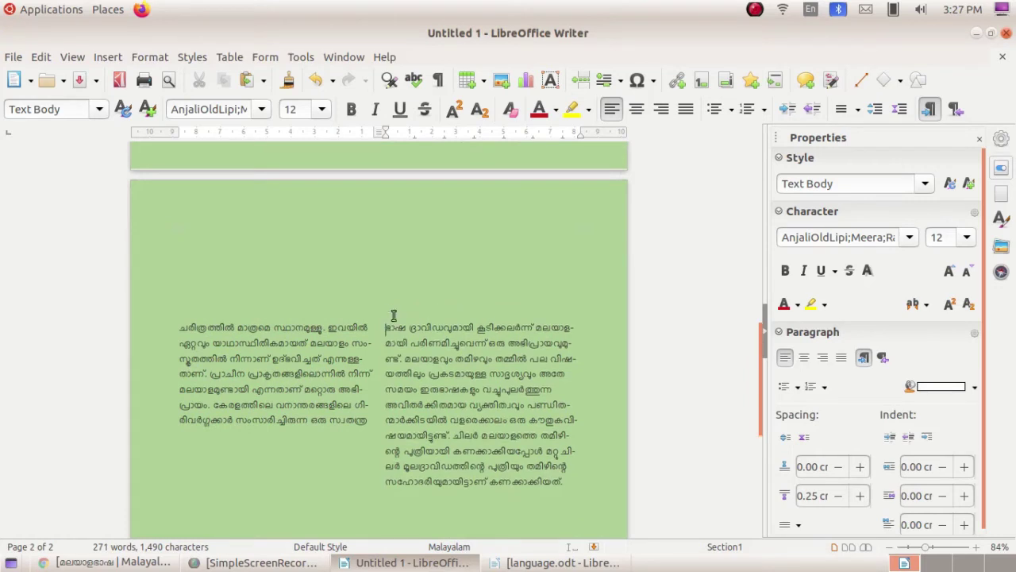
- Draw a small text box containing "2" in the middle of the second page's top margin and set the number to 24 pt
click(550, 79)
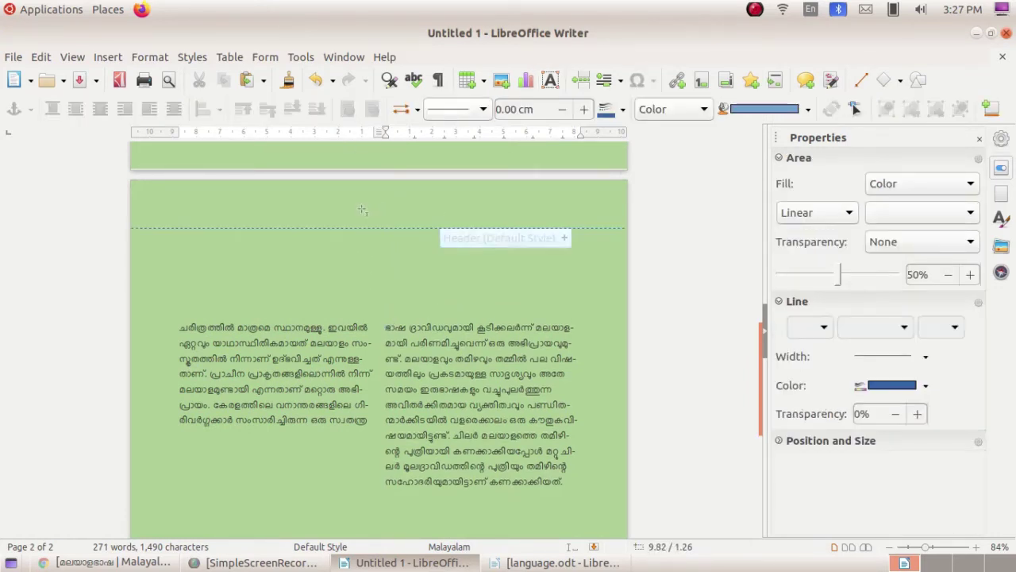
mouse_move(363, 209)
mouse_down()
mouse_move(376, 252)
mouse_move(391, 247)
mouse_up()
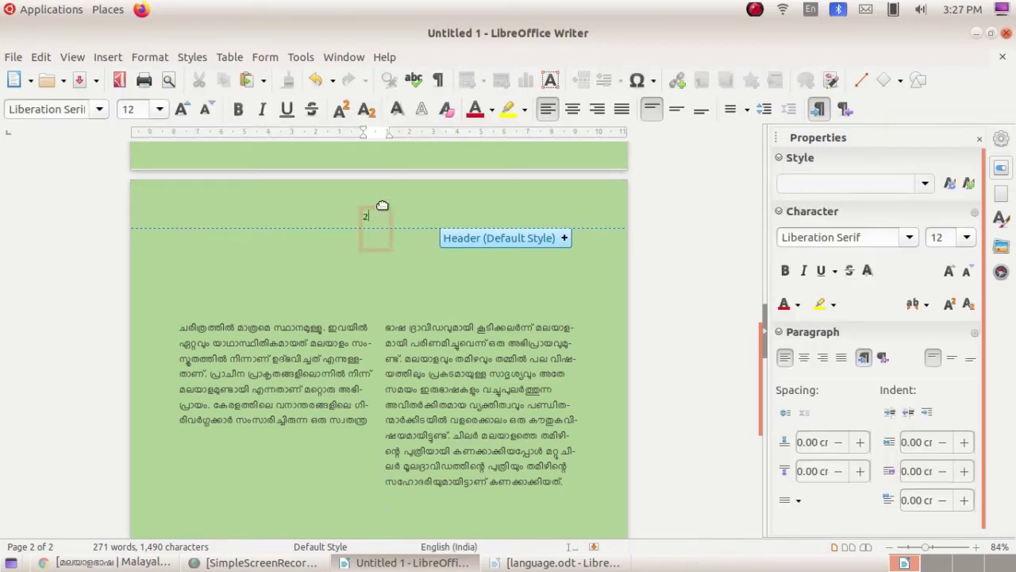
drag(386, 218, 357, 216)
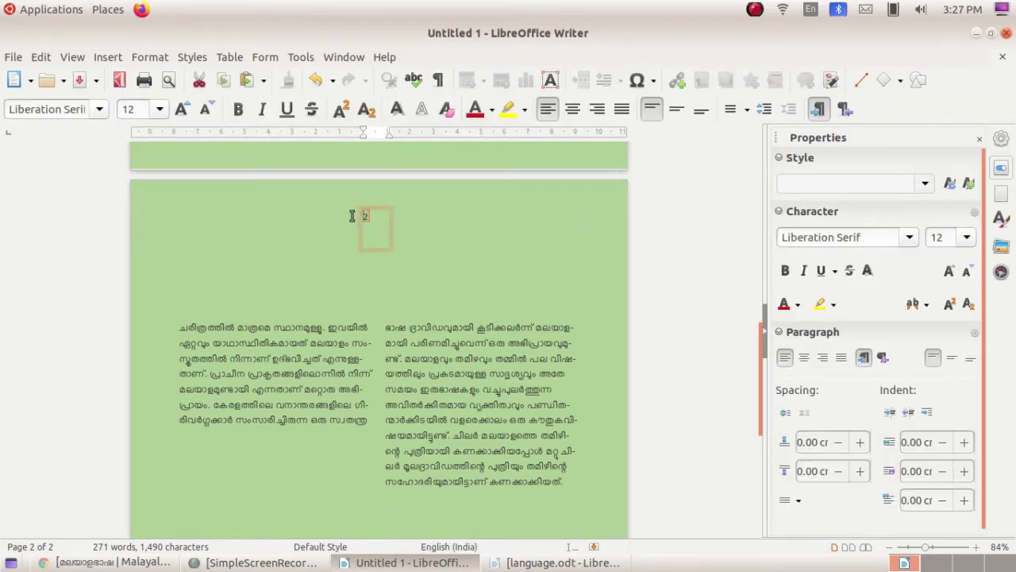
click(159, 109)
scroll(133, 230, down, 2)
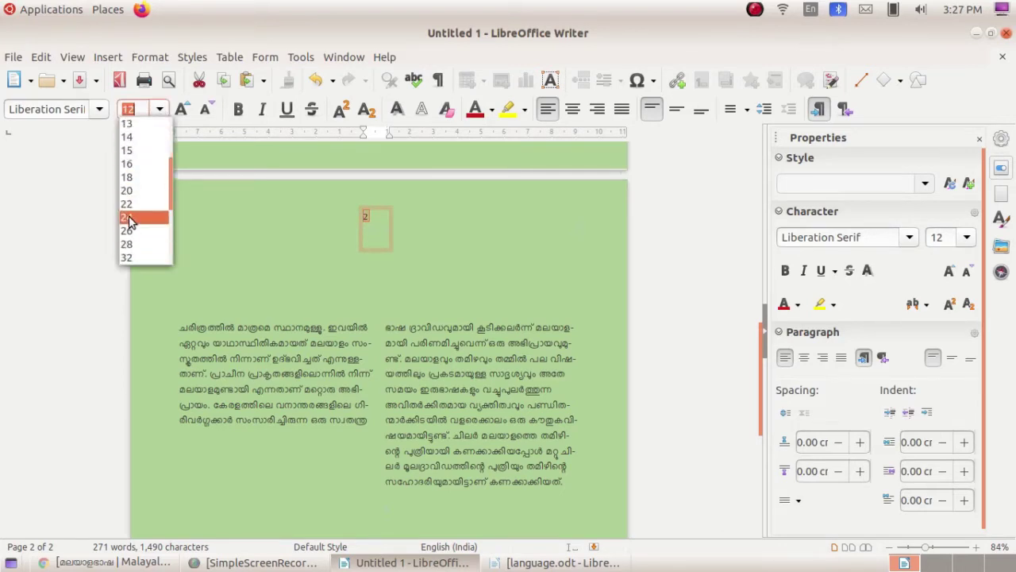
click(127, 218)
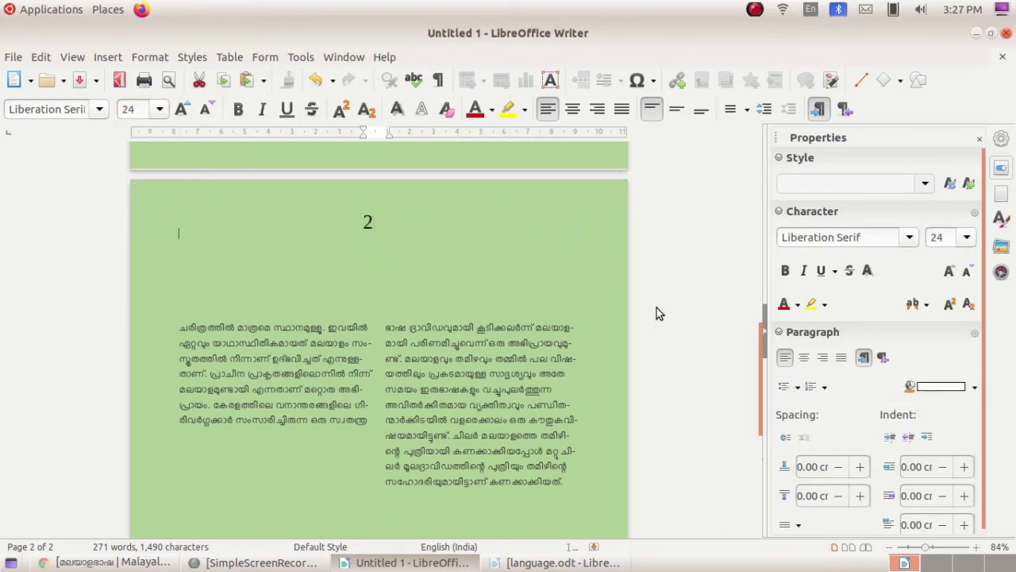
click(584, 328)
- Review the layout of the second page down to its end and back up to the first page's top
scroll(585, 301, down, 4)
scroll(540, 300, down, 5)
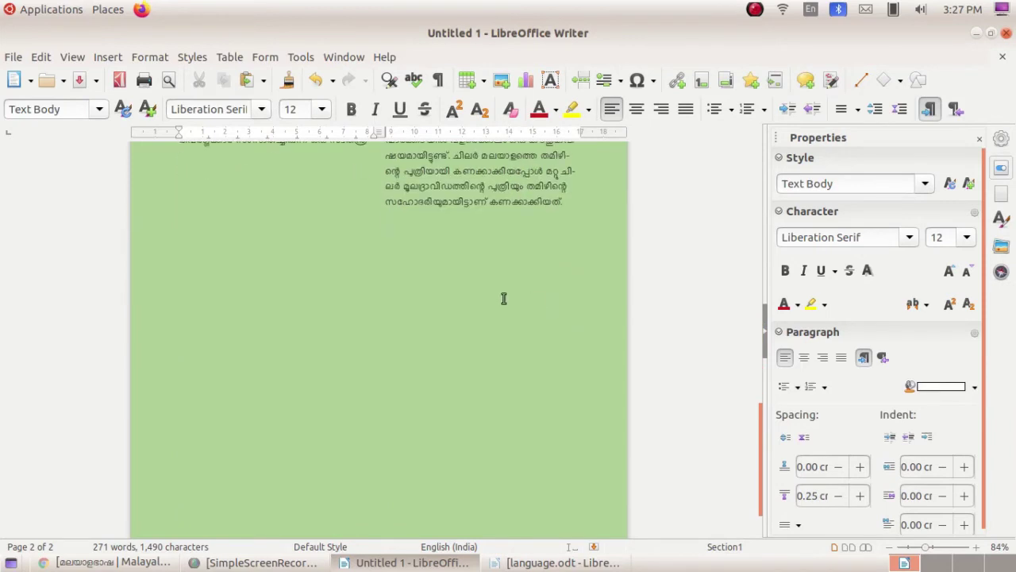
scroll(318, 265, up, 5)
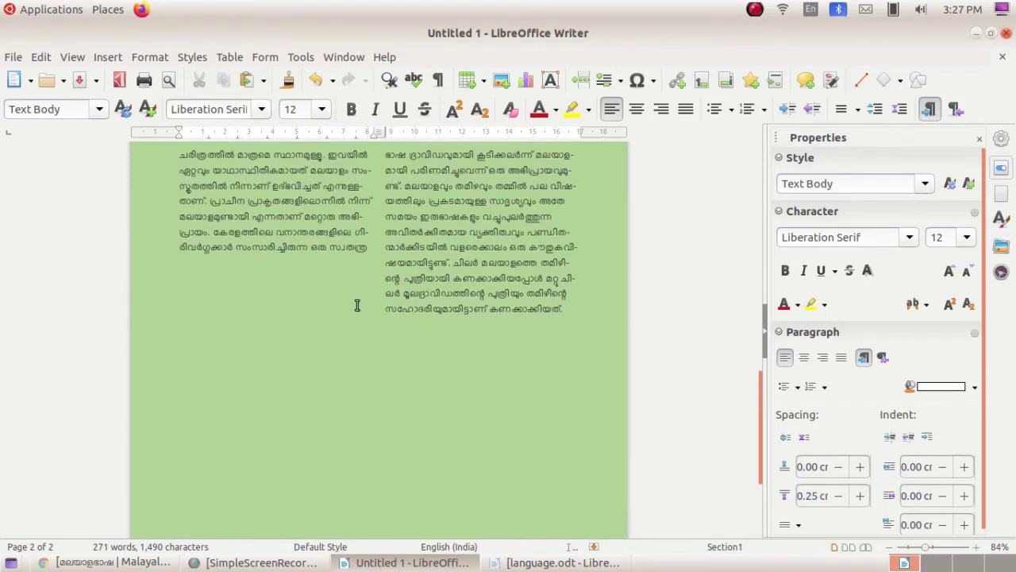
scroll(358, 305, down, 5)
scroll(429, 278, up, 3)
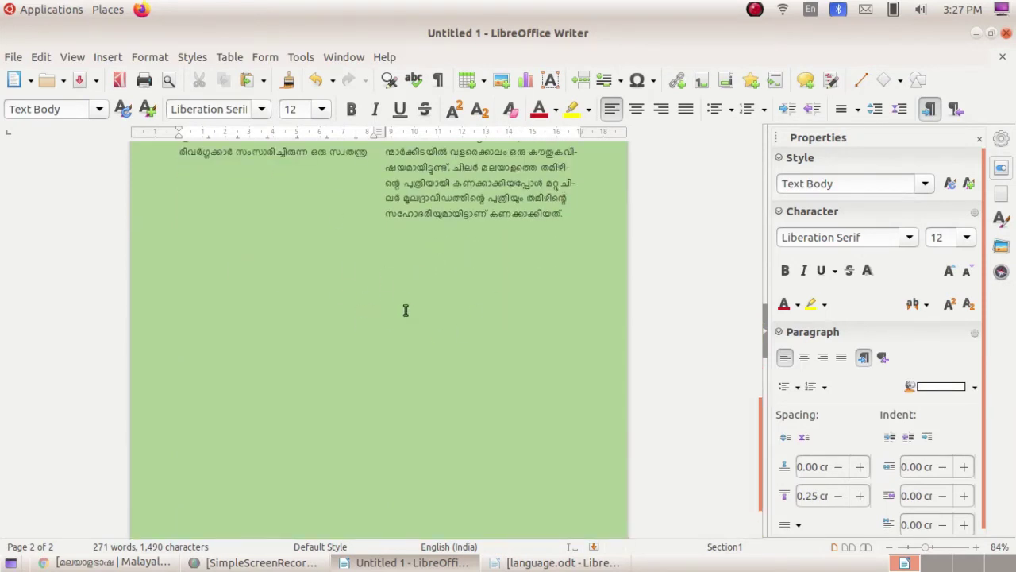
scroll(394, 342, up, 15)
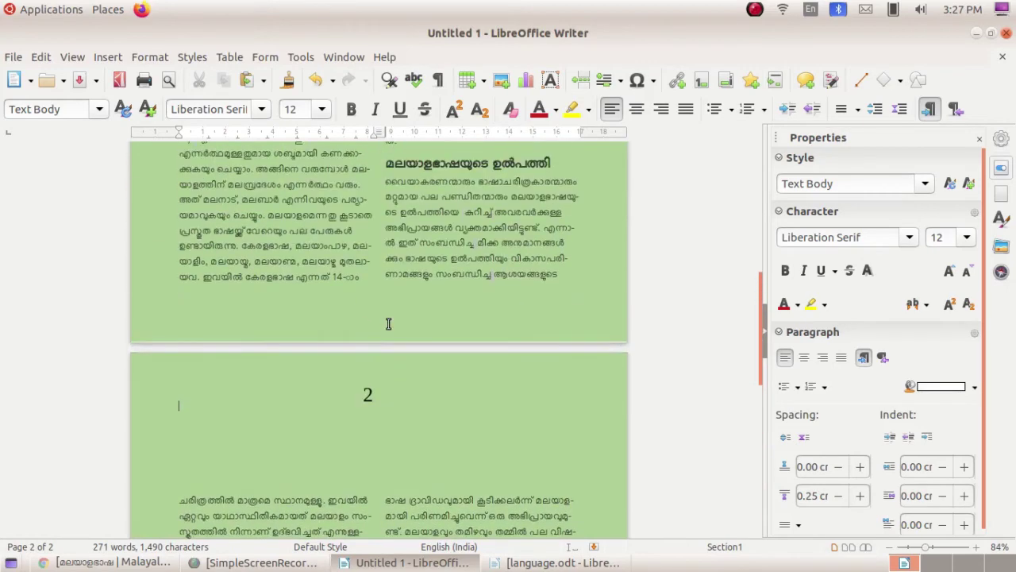
scroll(387, 318, up, 6)
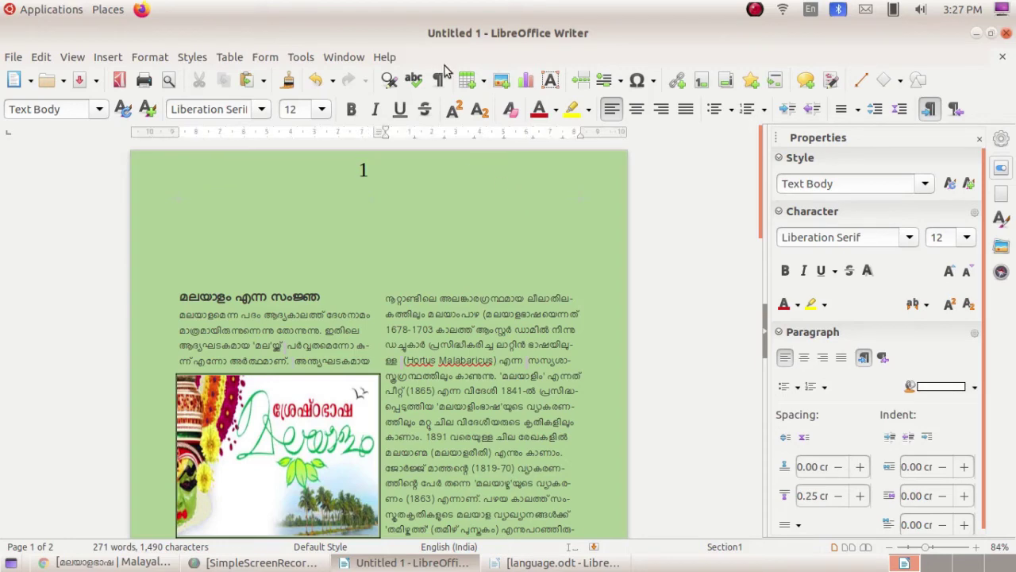
- Insert the portrait photo, the 17.1 kB JPG in the Downloads folder, at the top of the first page
click(501, 79)
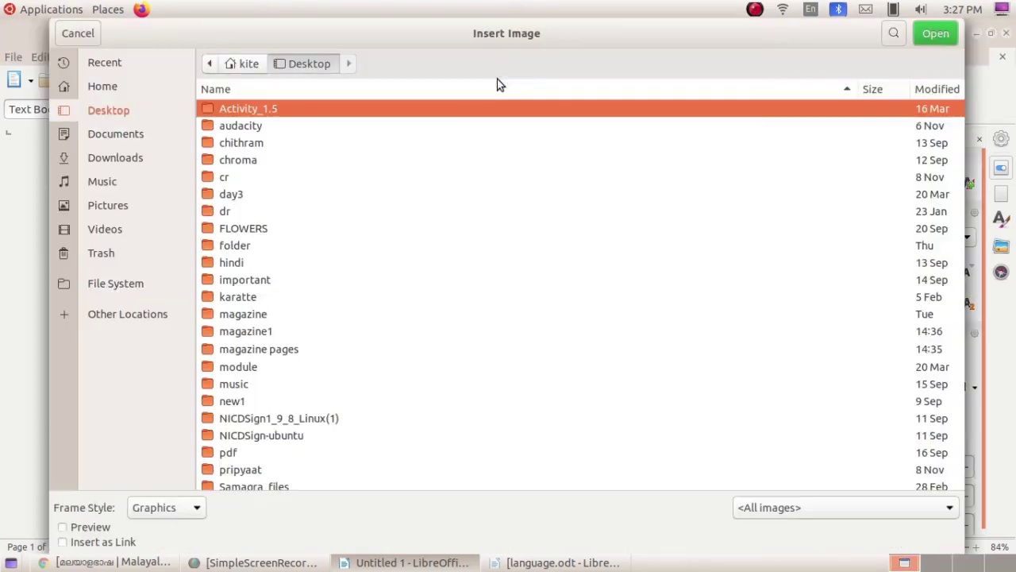
click(129, 160)
scroll(259, 196, down, 6)
scroll(264, 203, down, 15)
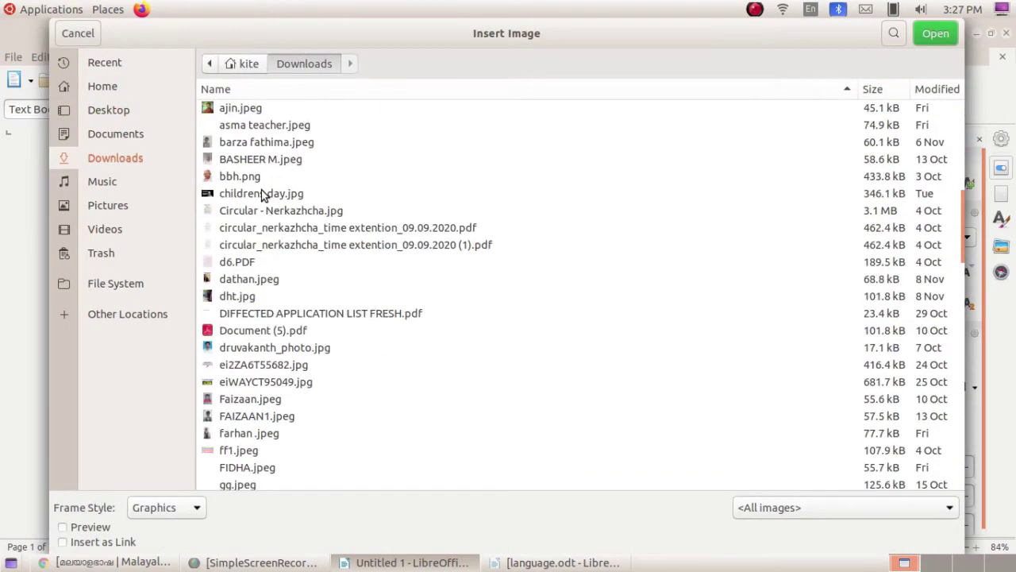
scroll(269, 208, down, 15)
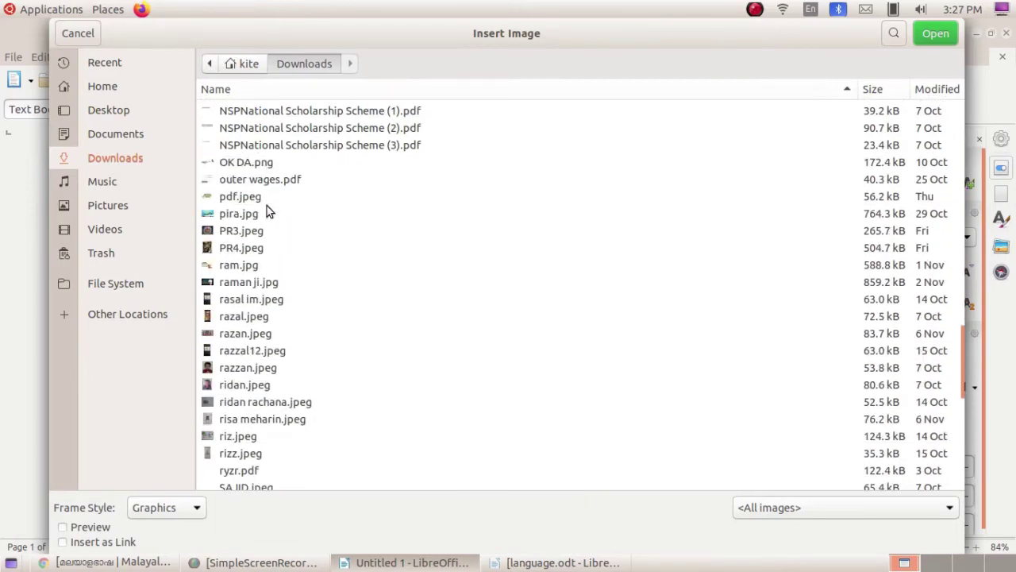
scroll(270, 221, down, 1)
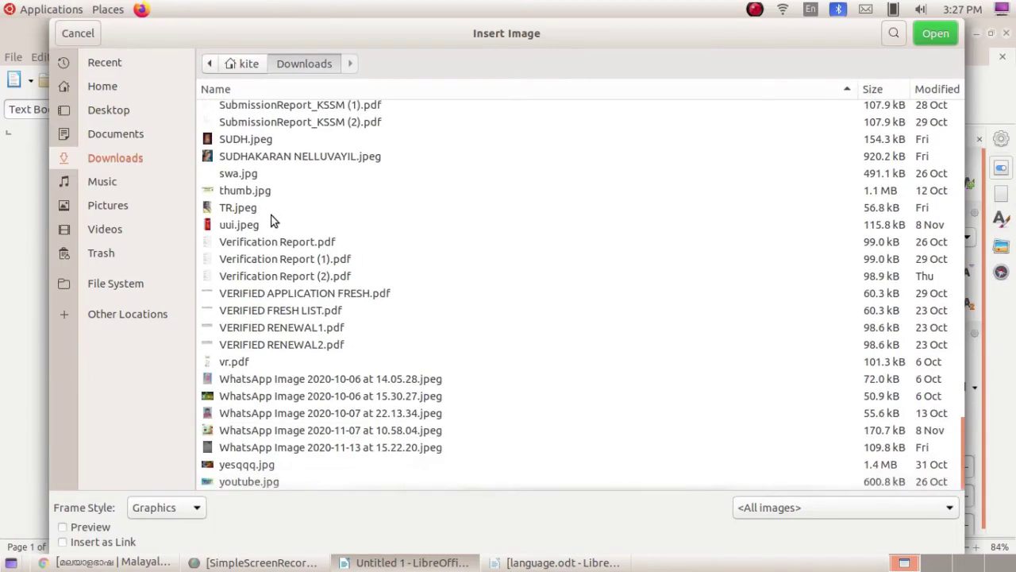
scroll(235, 450, up, 15)
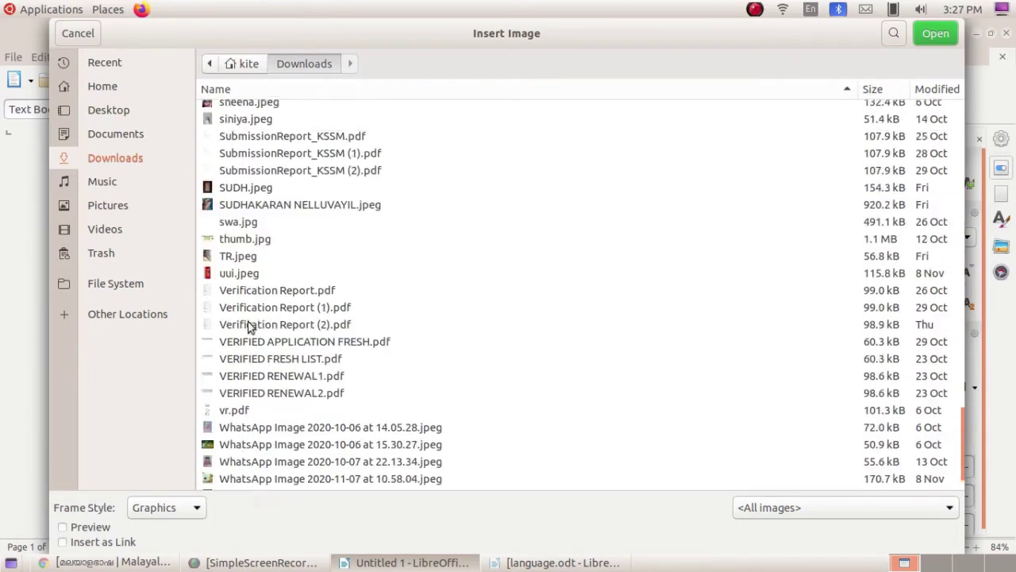
scroll(279, 251, up, 12)
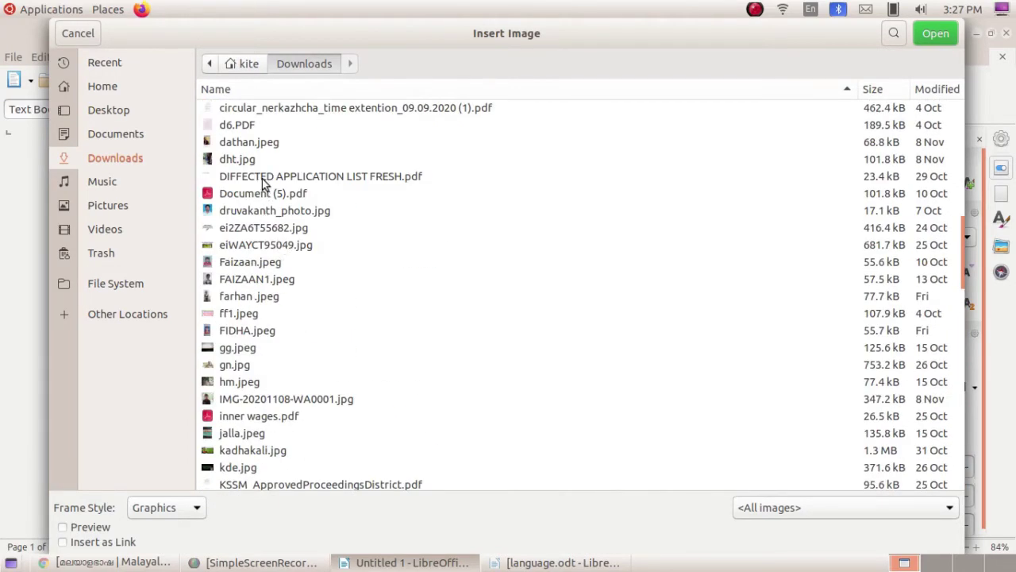
scroll(262, 217, up, 4)
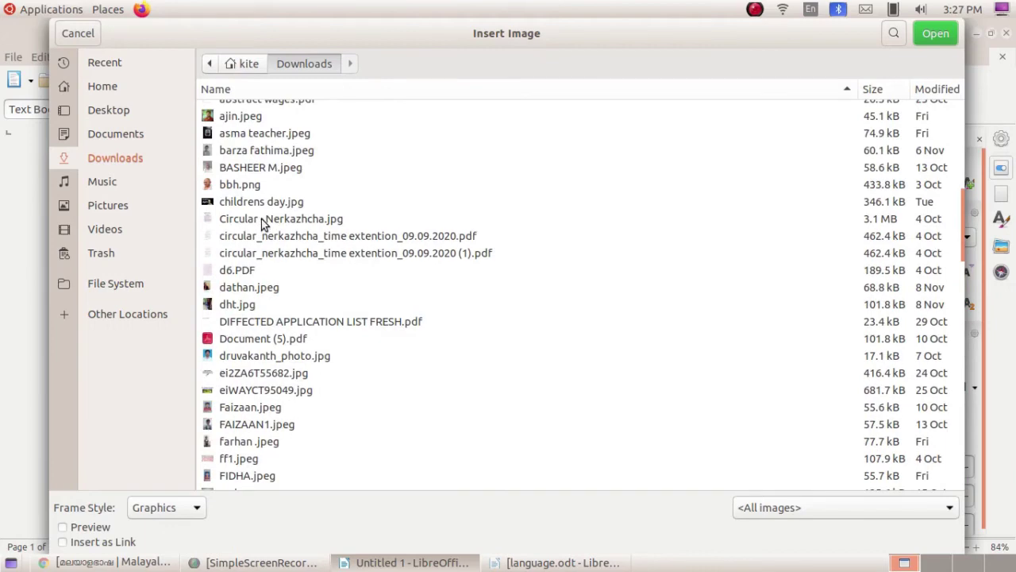
scroll(263, 222, up, 3)
scroll(265, 239, down, 4)
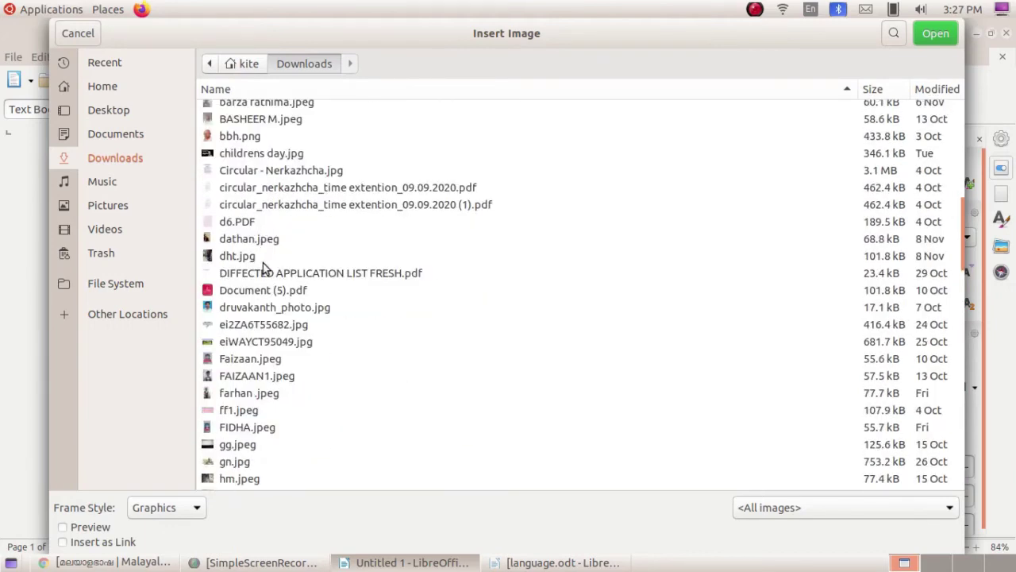
click(260, 309)
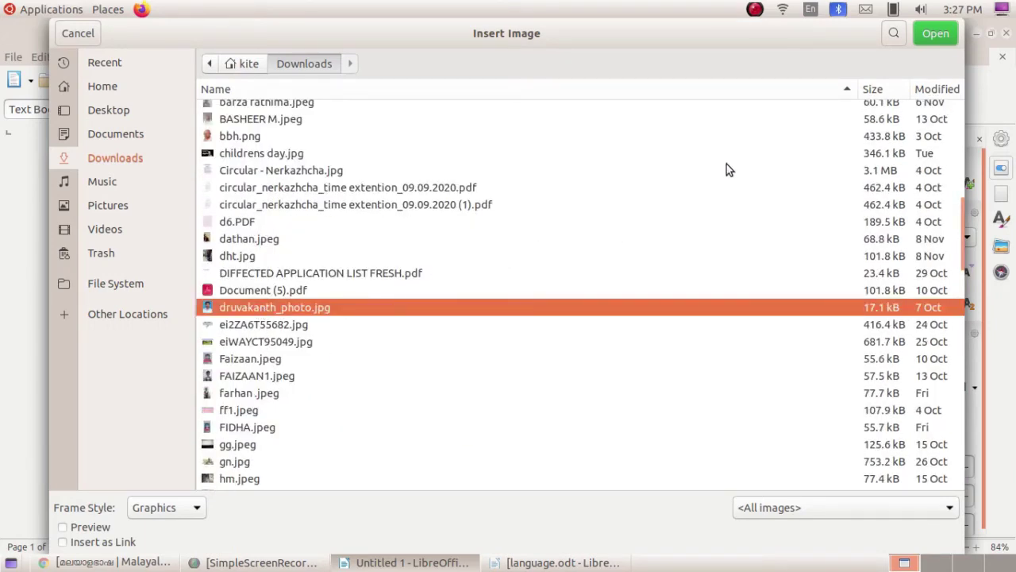
click(930, 34)
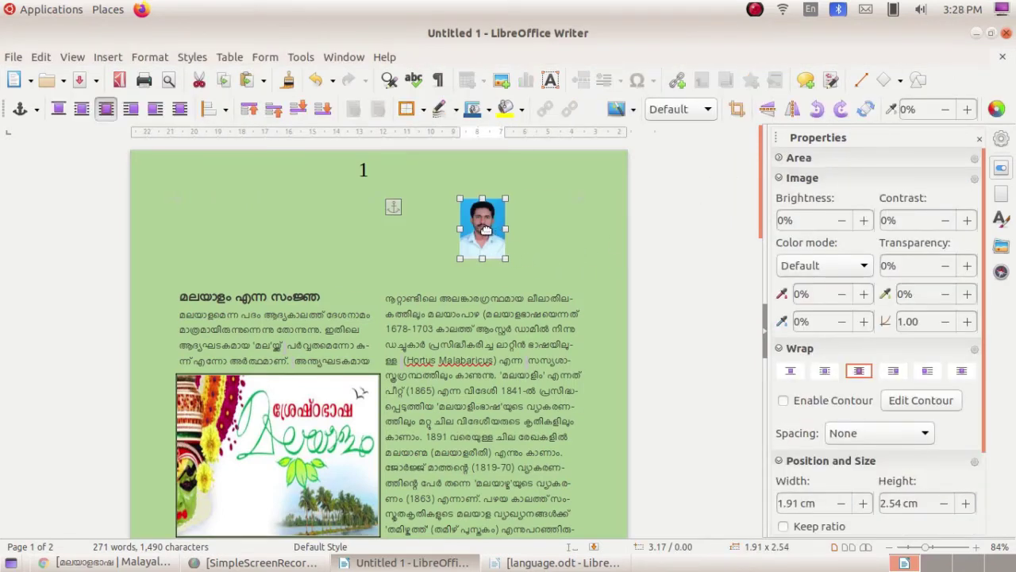
- Move the portrait photo to the first page's upper-right corner and enlarge it to about 3.12 × 3.61 cm
drag(486, 231, 518, 230)
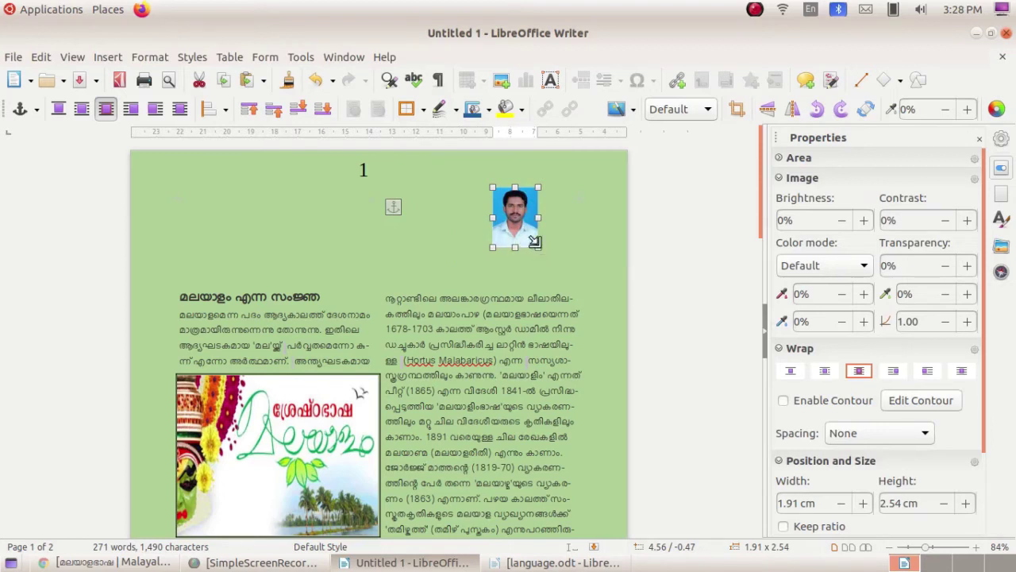
drag(535, 242, 566, 284)
drag(538, 249, 564, 225)
drag(555, 259, 558, 246)
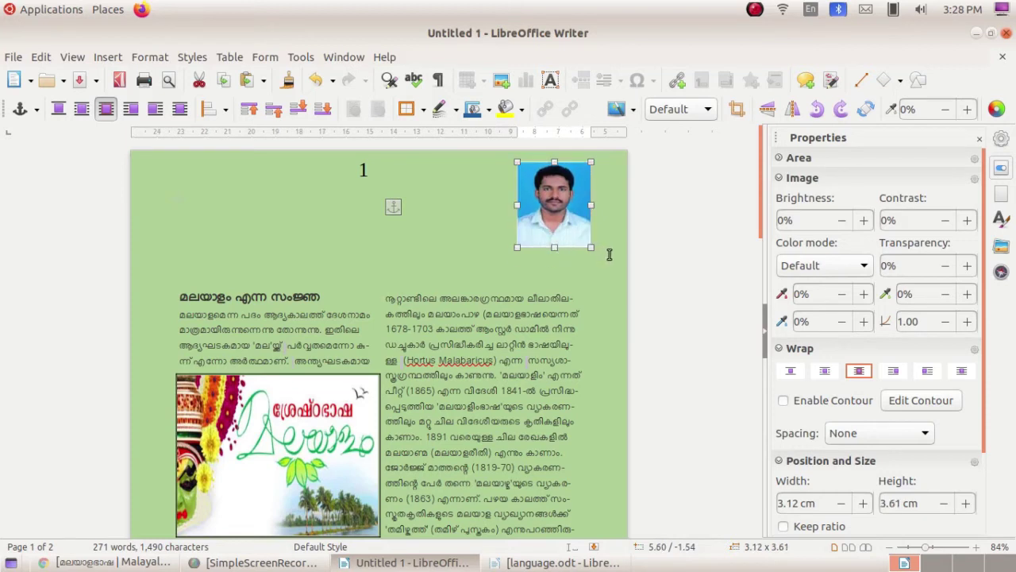
click(602, 235)
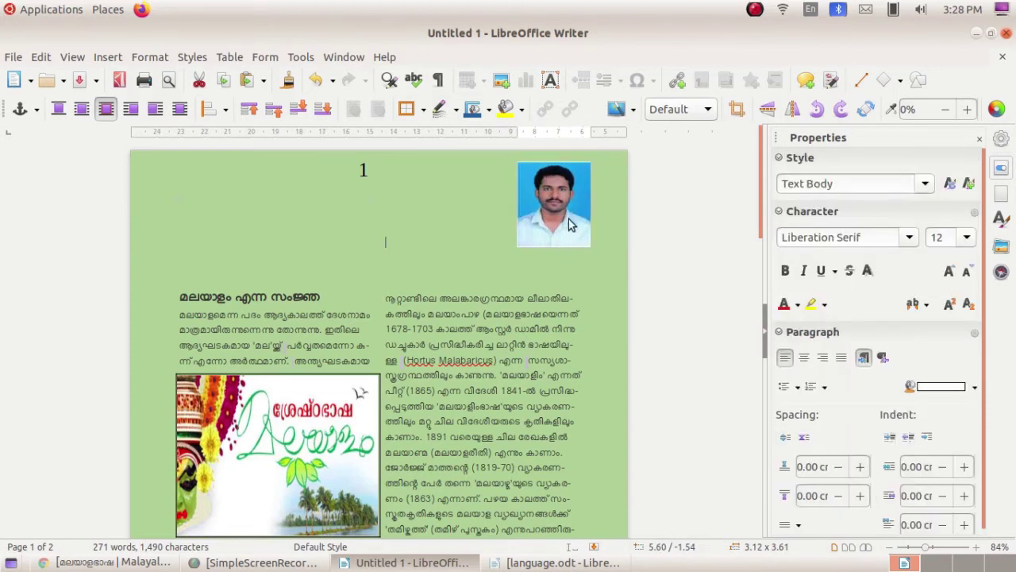
- Give the portrait photo a single solid-line border
click(568, 219)
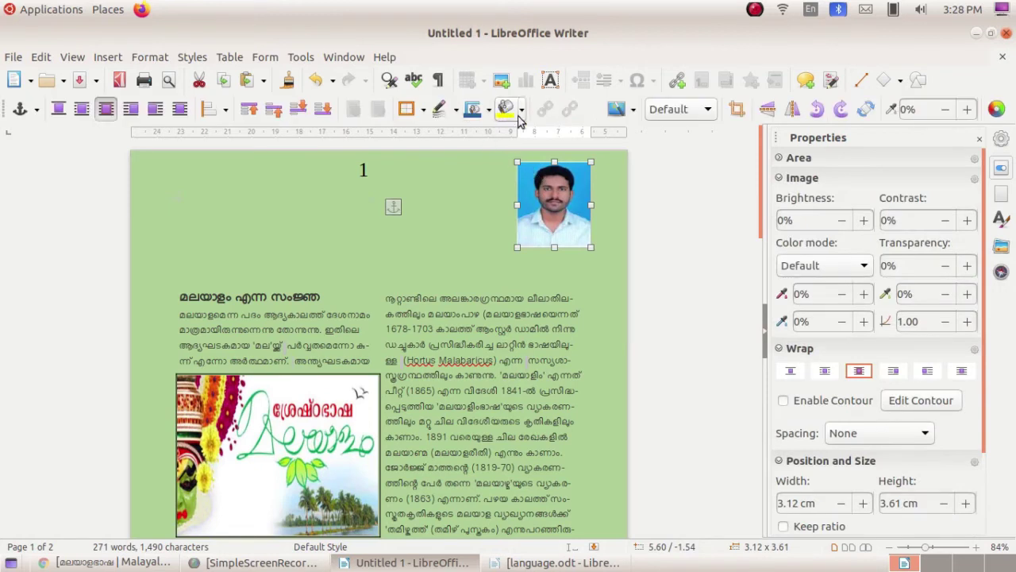
click(457, 116)
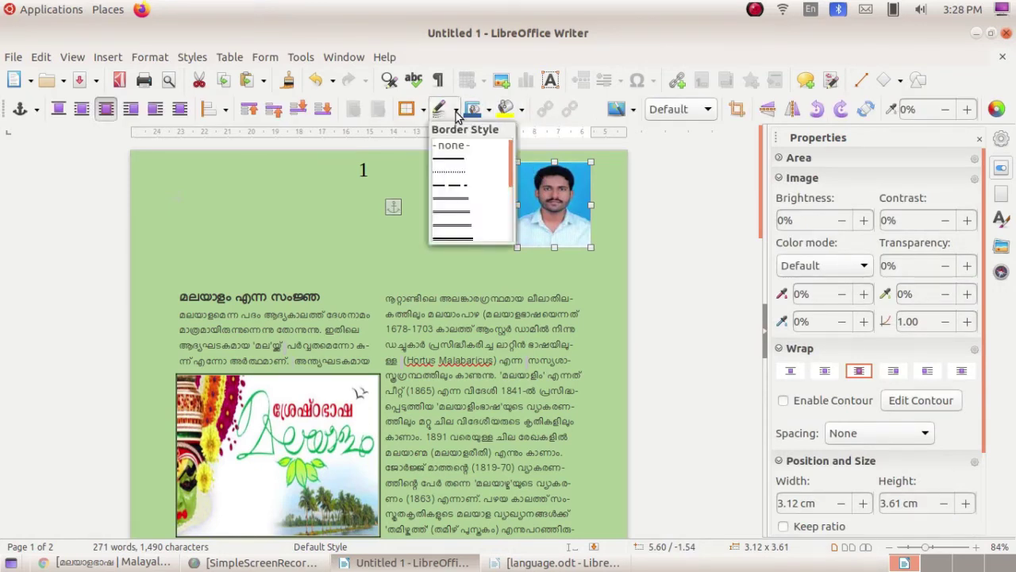
click(449, 160)
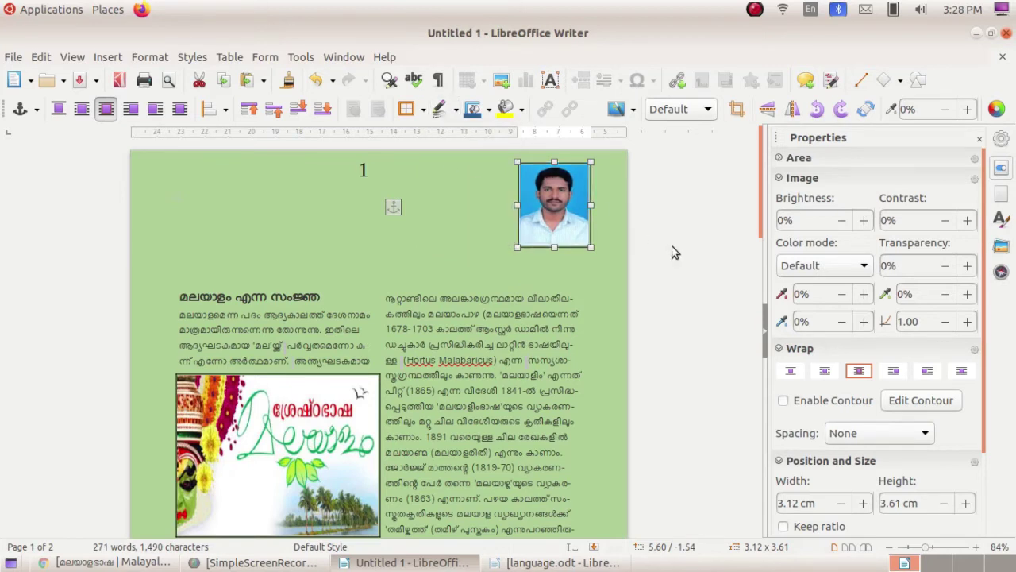
key(Escape)
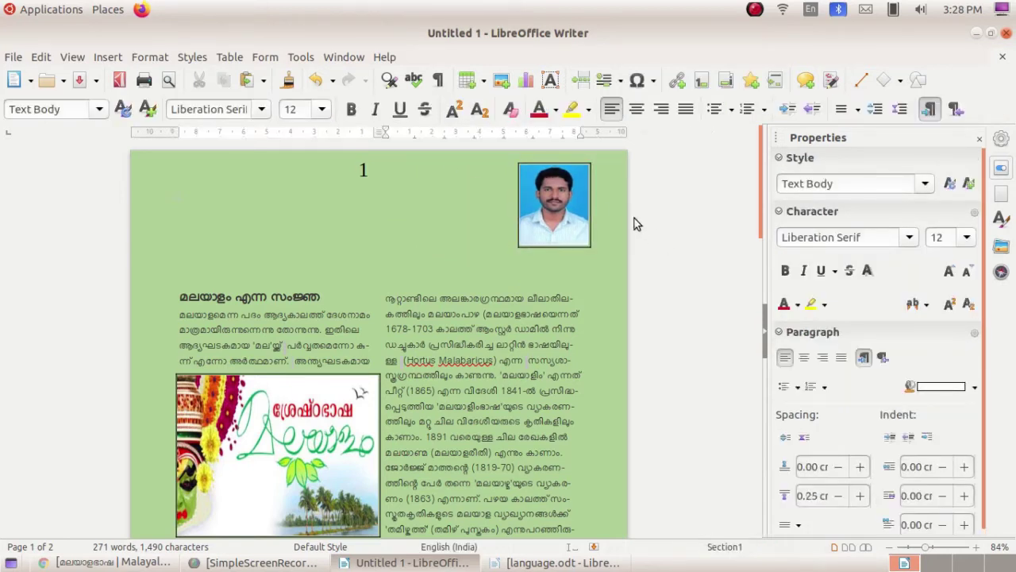
- Draw a text box below the portrait photo and enter the person's name in Malayalam using the enhanced Inscript layout
click(548, 83)
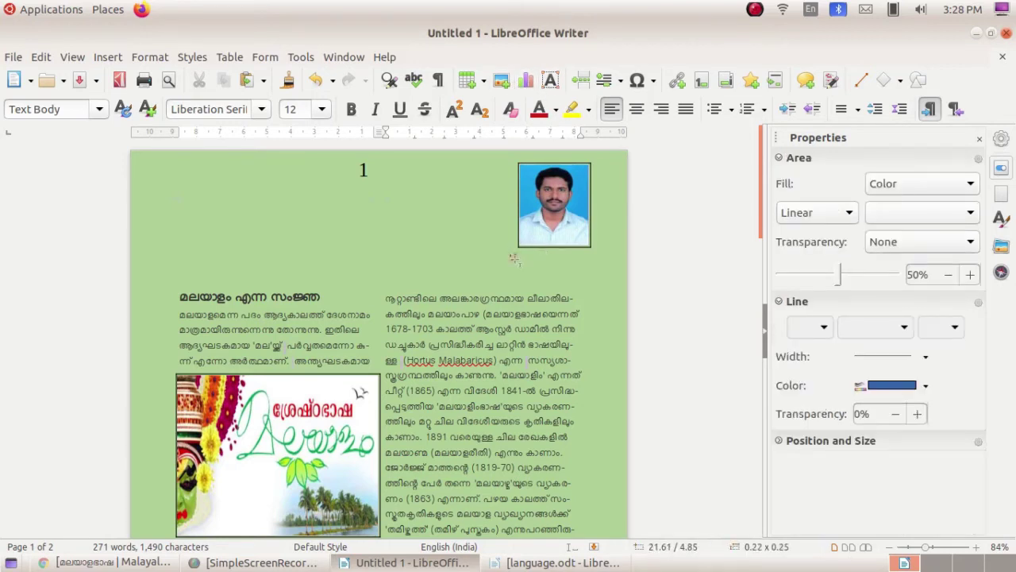
drag(508, 252, 598, 278)
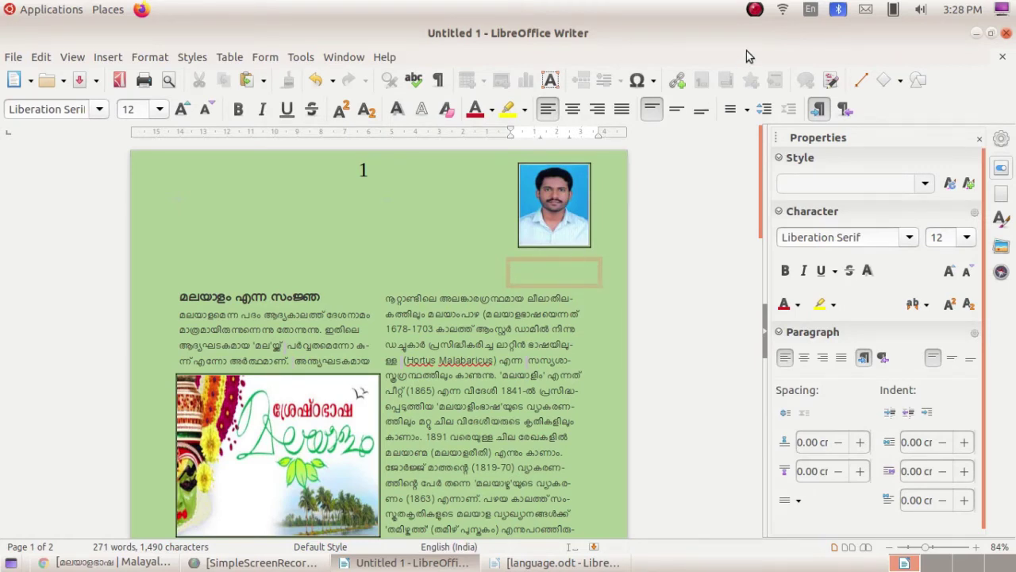
click(811, 10)
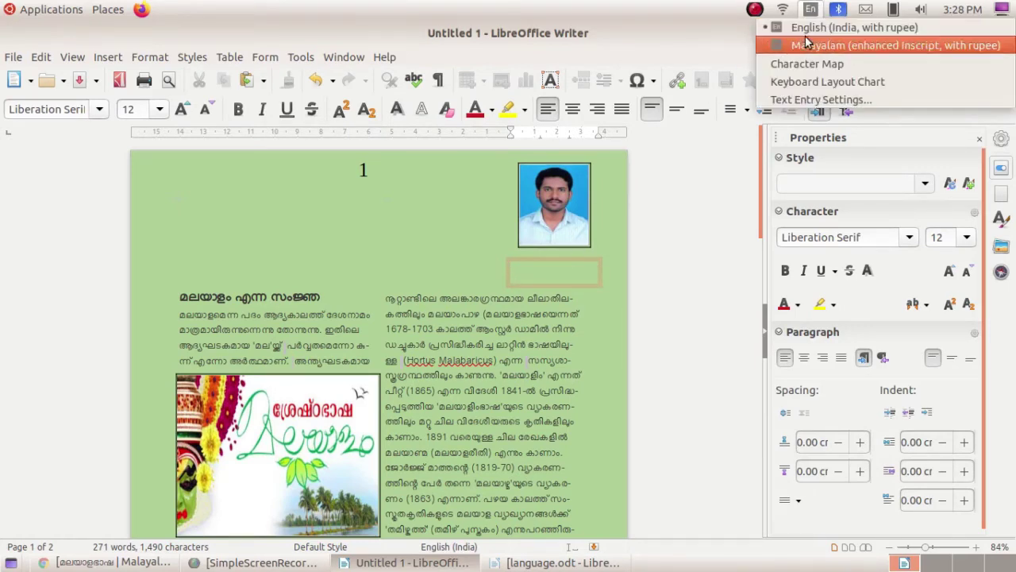
click(805, 45)
text(ഷ)
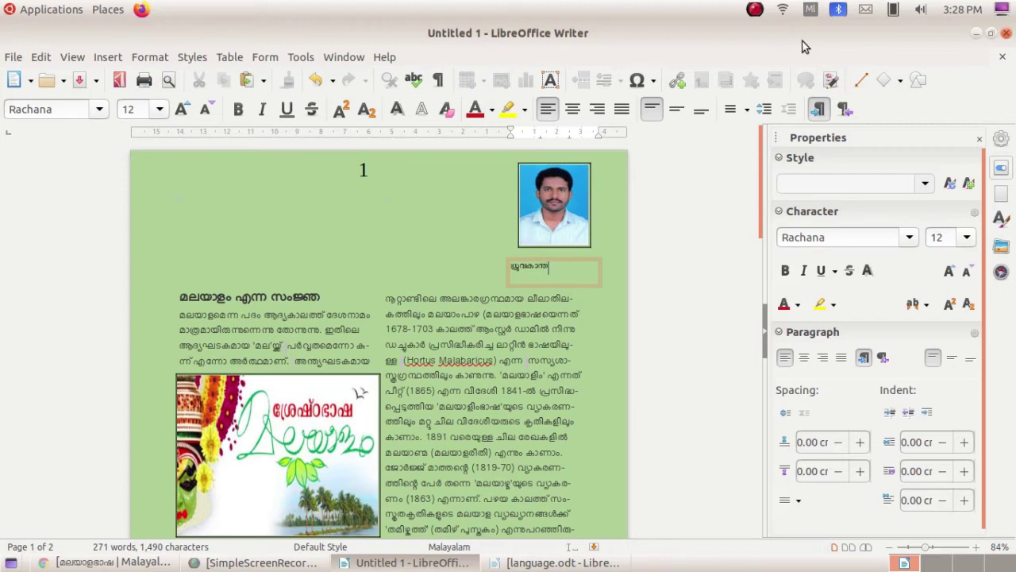
text(. എസ്)
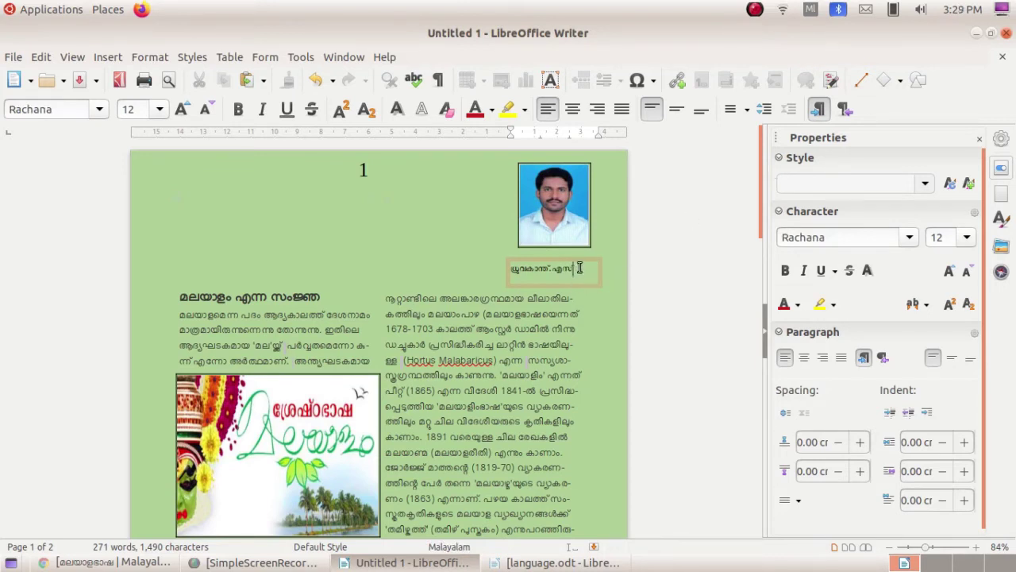
- Centre the name below the portrait photo within its text box and set it to 14 pt
drag(579, 268, 508, 268)
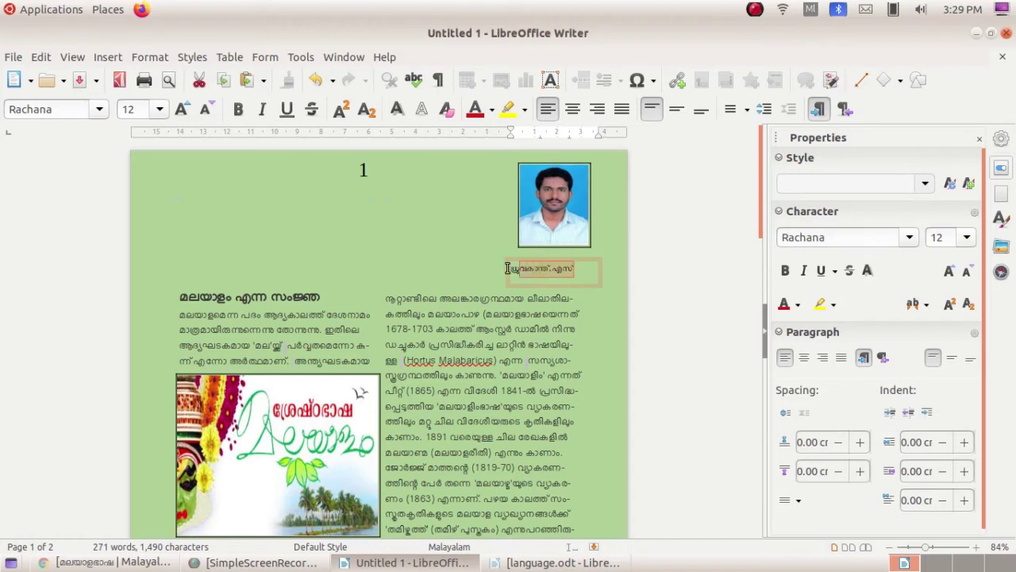
triple_click(516, 270)
click(572, 109)
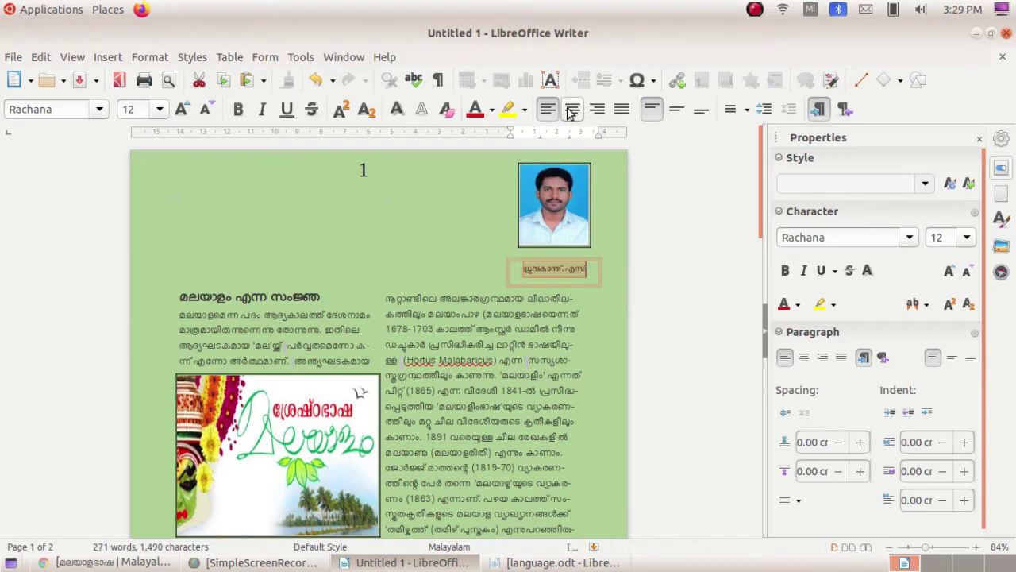
click(159, 109)
click(131, 217)
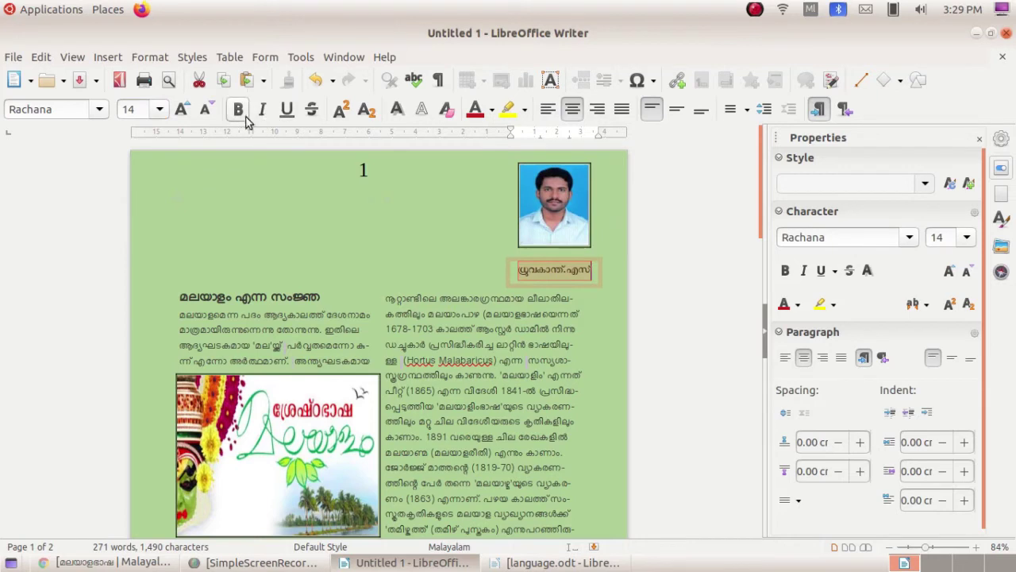
- Make the name caption bold and move its text box slightly up, closer to the portrait photo
click(785, 273)
click(632, 262)
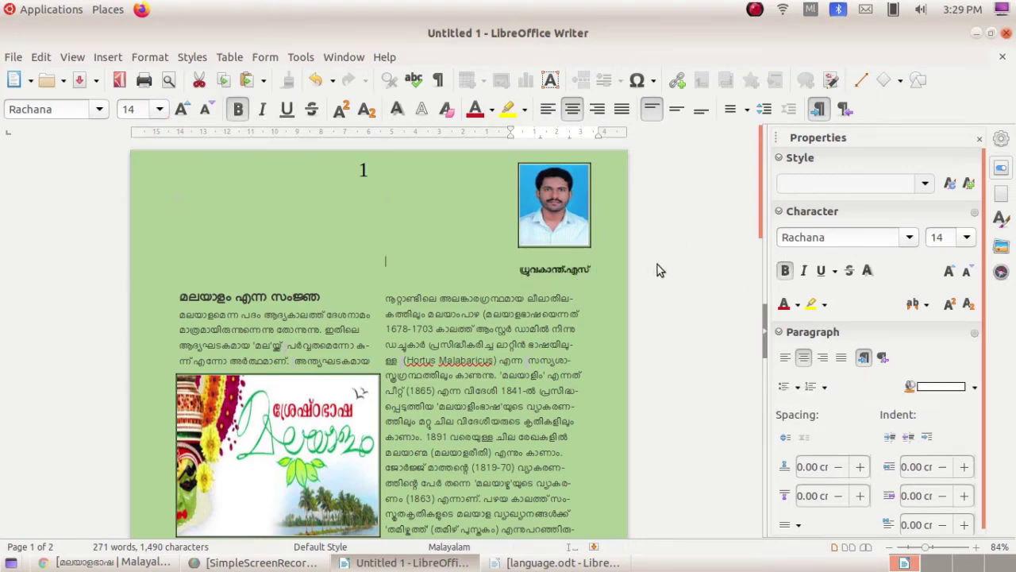
click(570, 270)
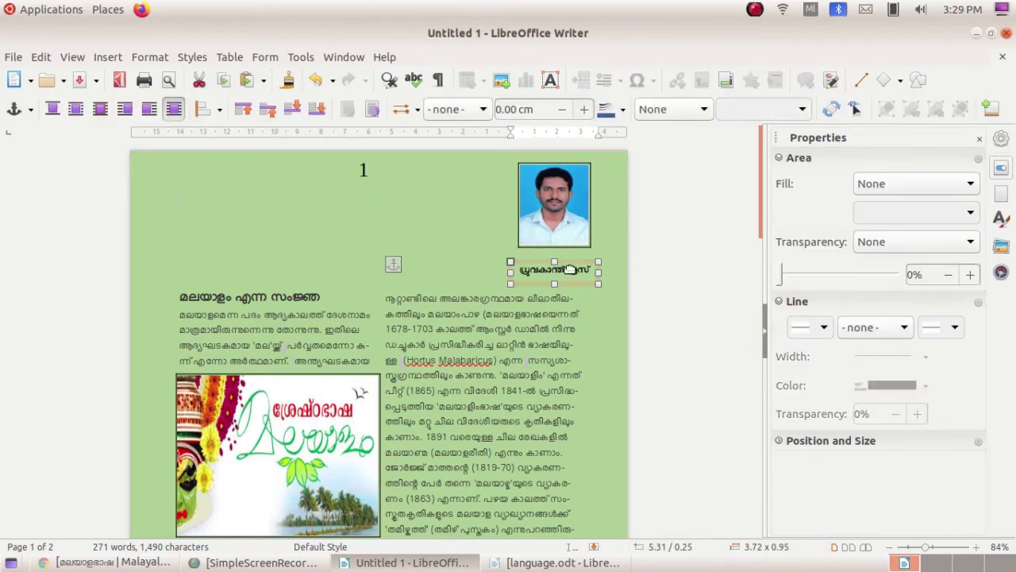
drag(553, 278, 553, 270)
click(689, 267)
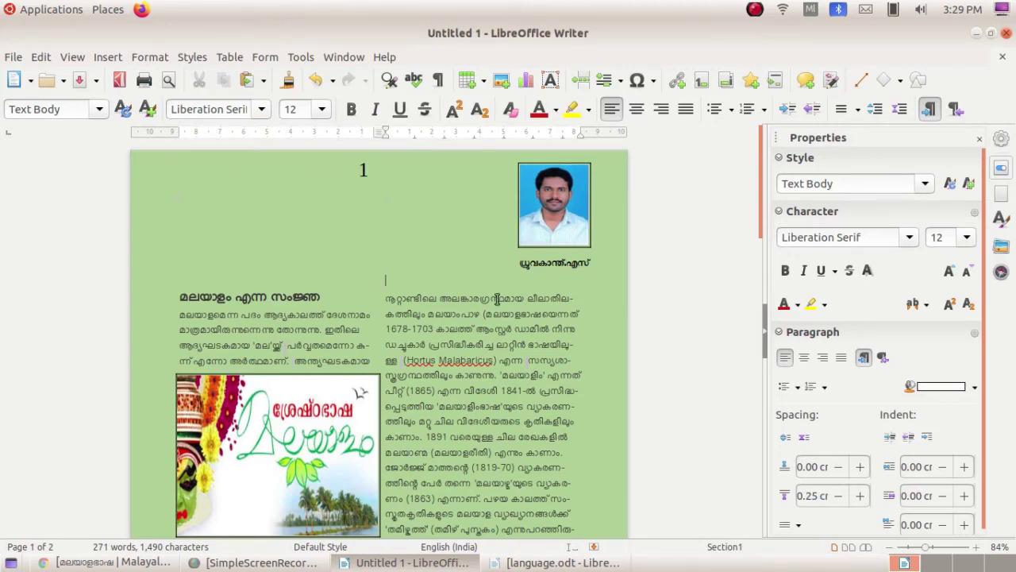
- Draw a text box near the first page's left edge, above the first heading, and enter the label ലേഖനം
scroll(379, 172, down, 10)
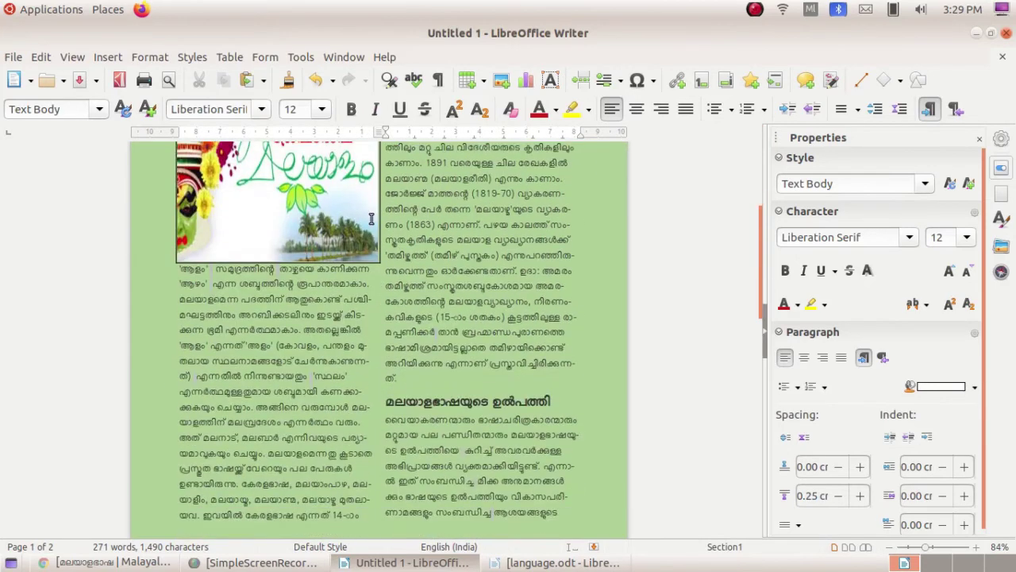
scroll(371, 219, down, 4)
scroll(370, 219, up, 10)
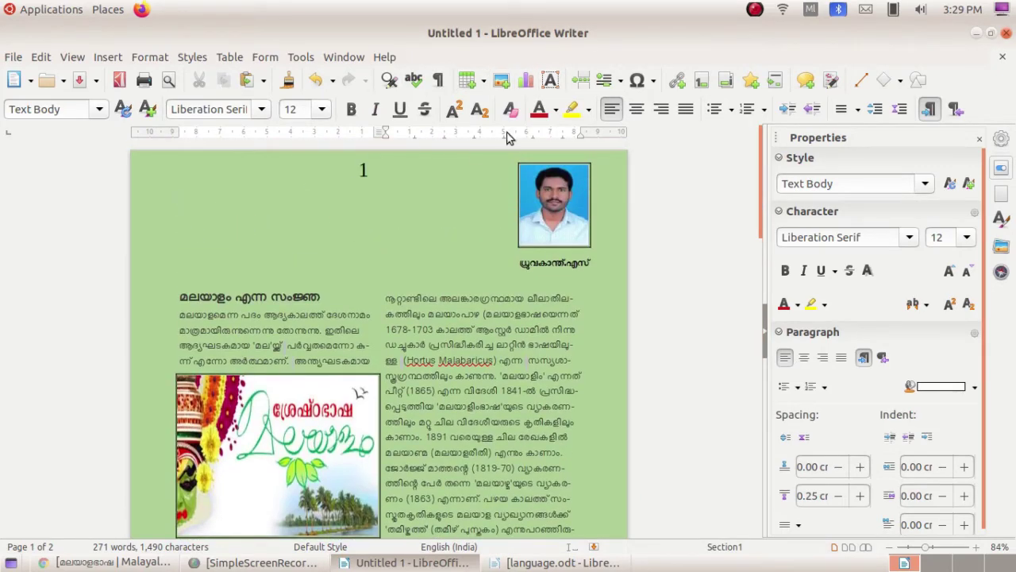
click(550, 80)
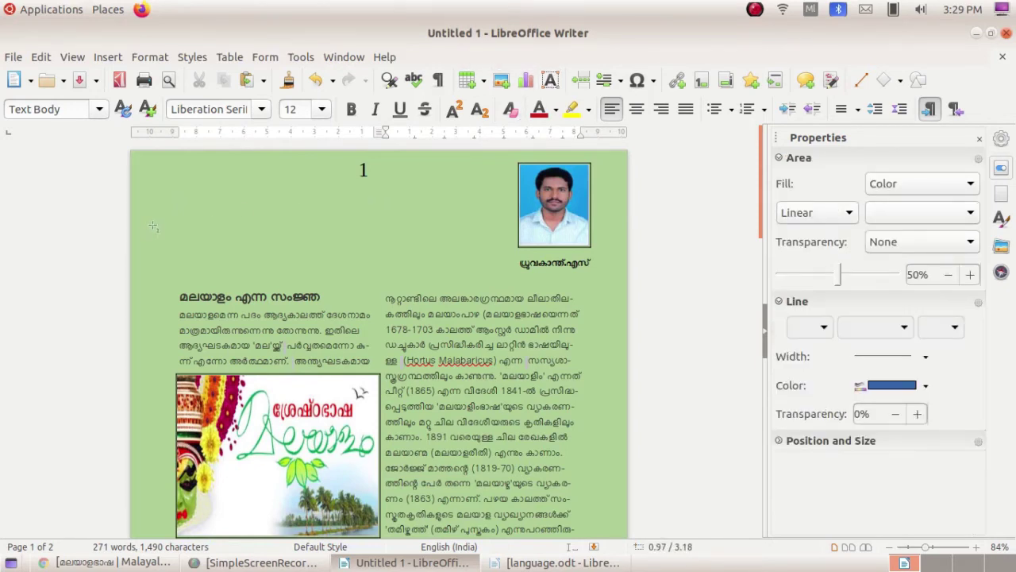
drag(150, 212, 200, 238)
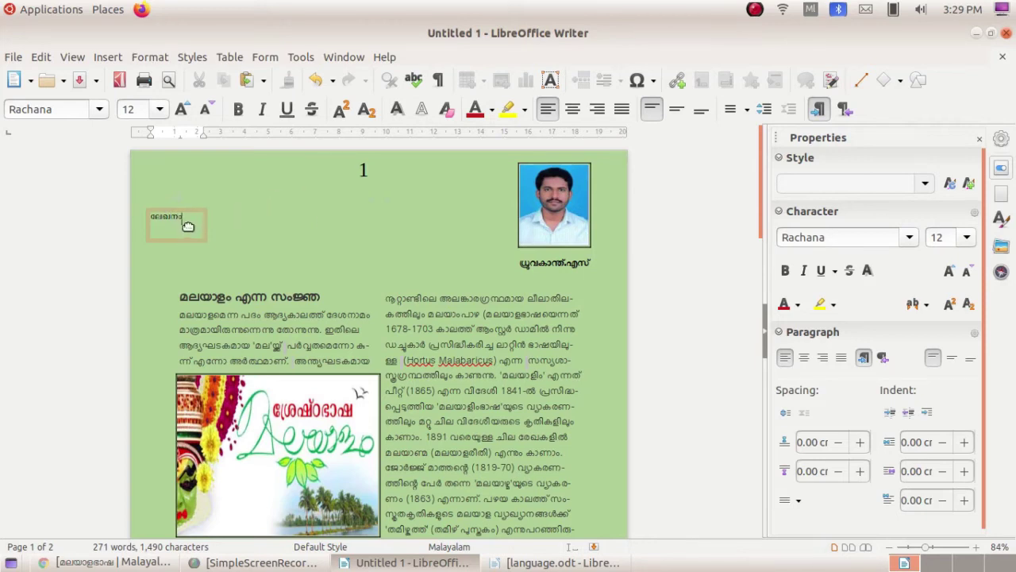
- Try larger font sizes for the label ലേഖനം, settle on 20 pt and make it bold
drag(190, 221, 148, 218)
click(160, 110)
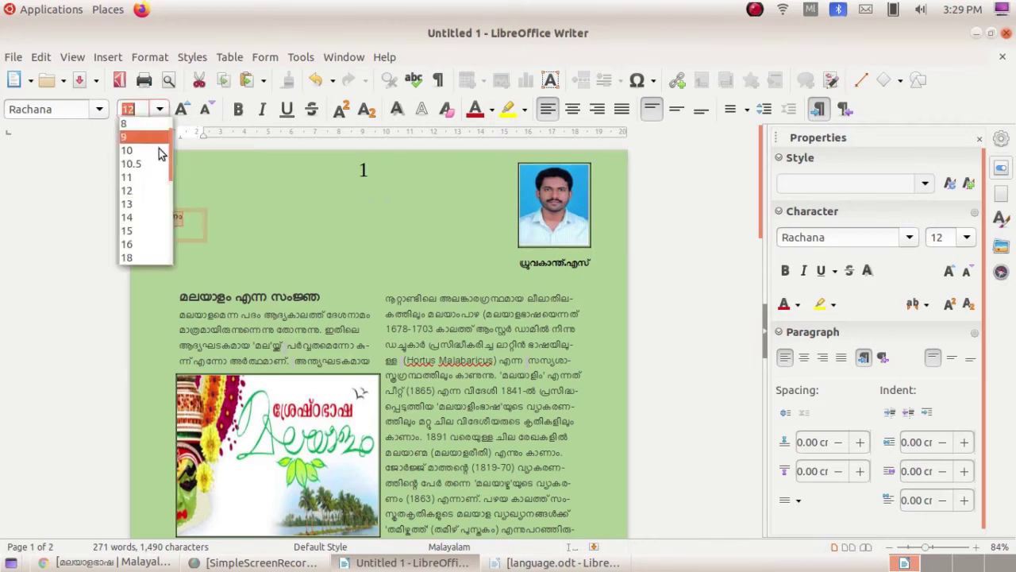
click(140, 254)
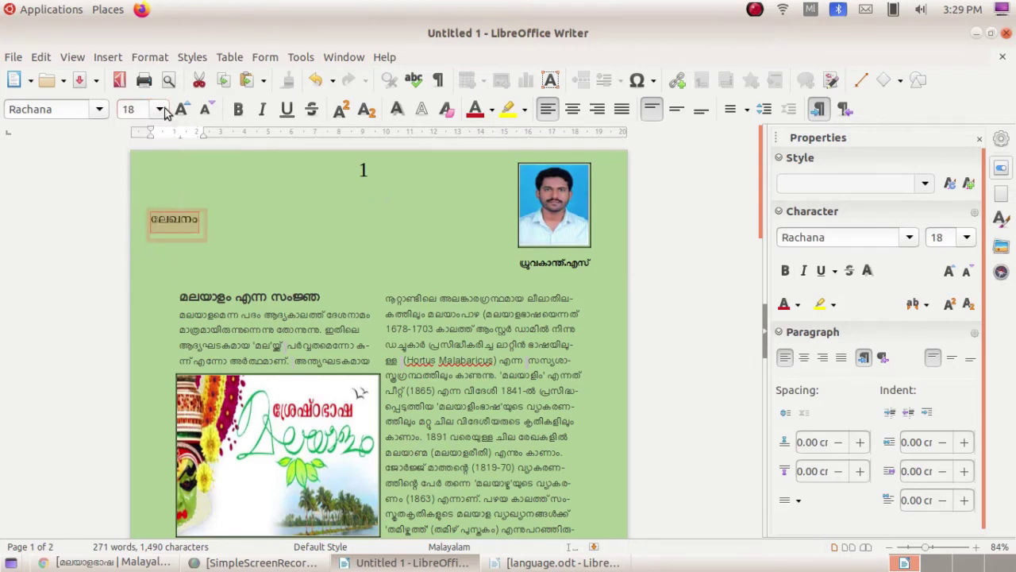
click(160, 109)
click(133, 250)
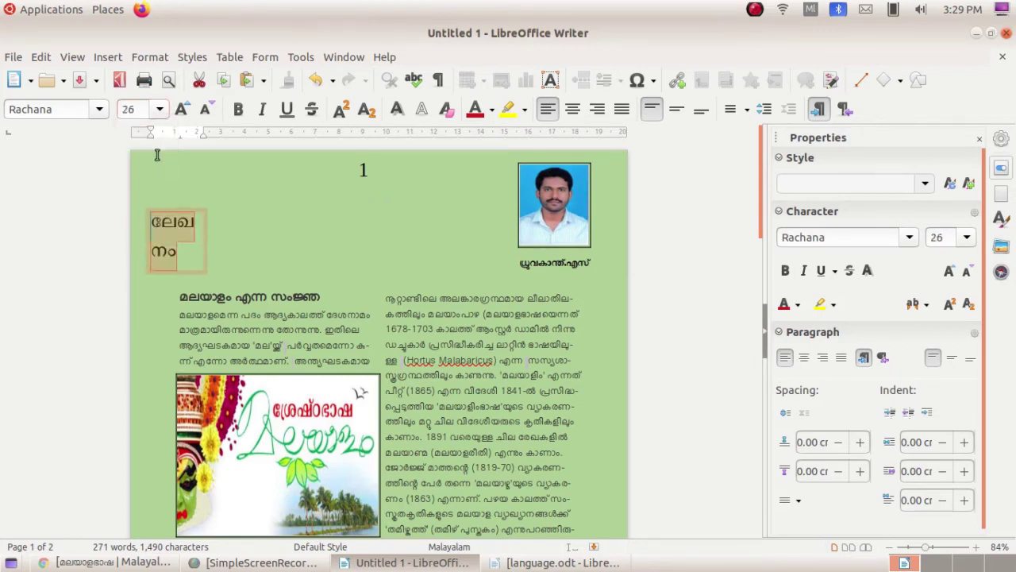
click(160, 110)
click(137, 178)
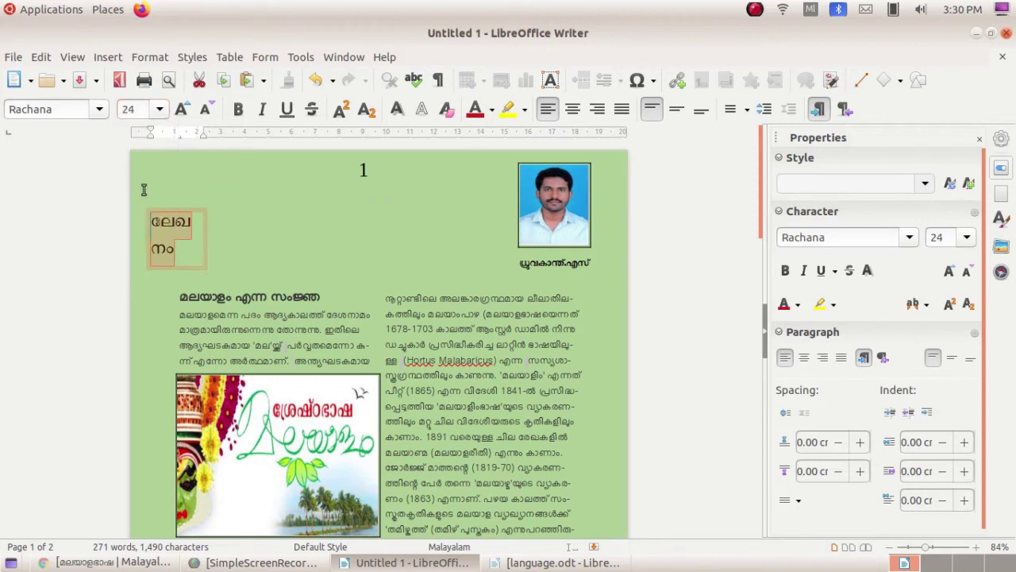
click(160, 110)
click(140, 189)
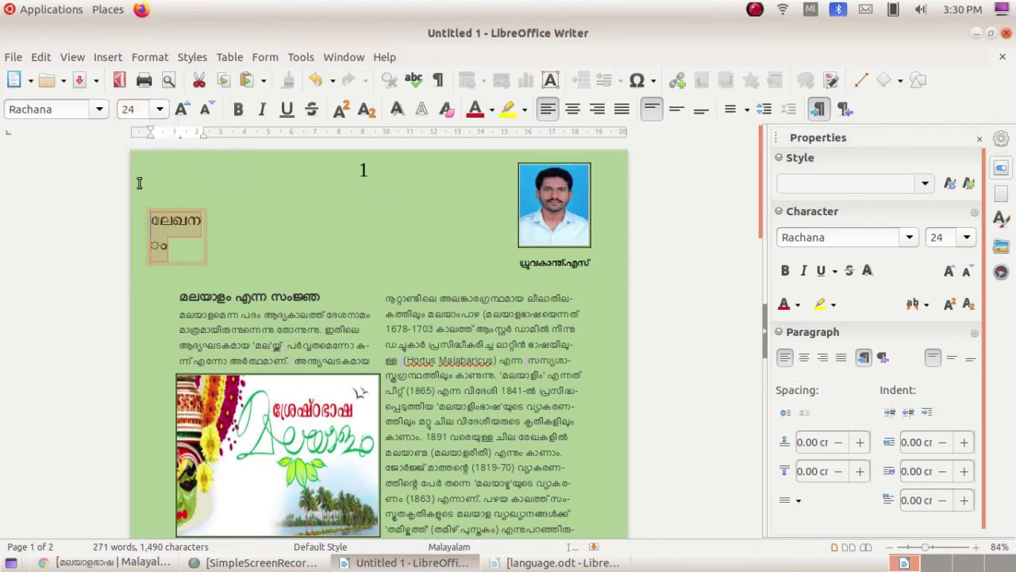
click(160, 109)
click(138, 170)
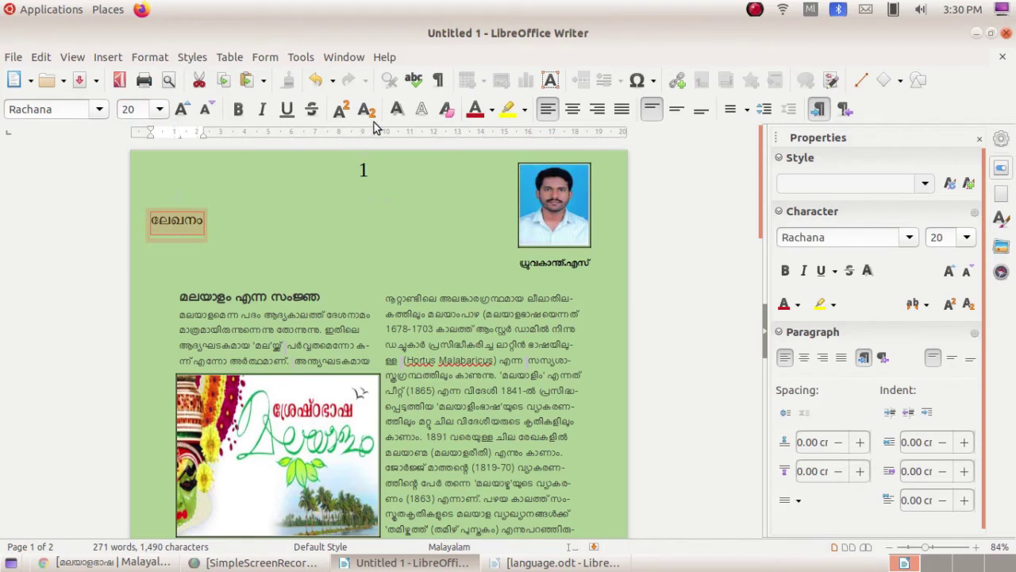
click(238, 110)
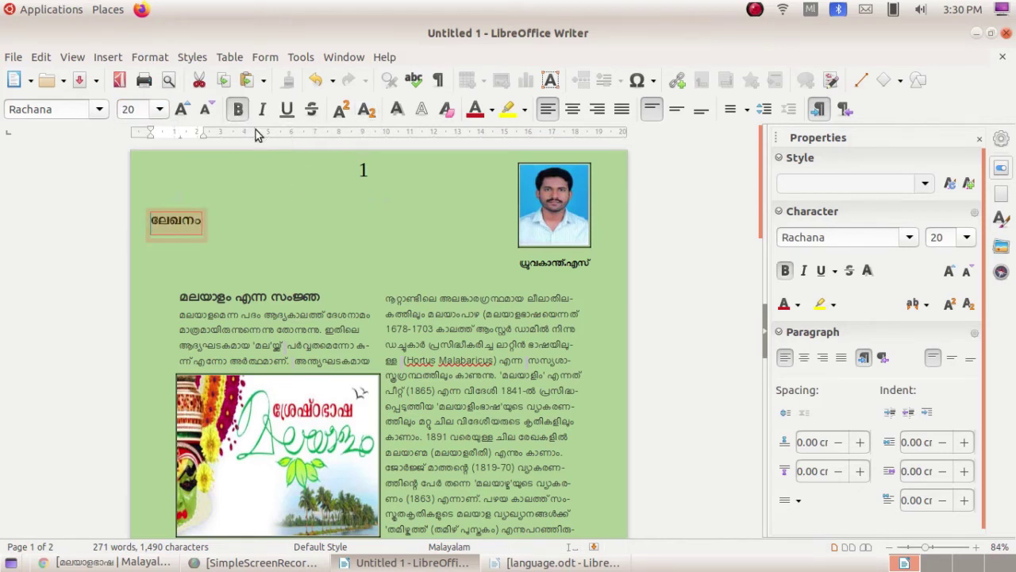
- Colour the label ലേഖനം indigo and give it a very pale lime highlight
click(798, 305)
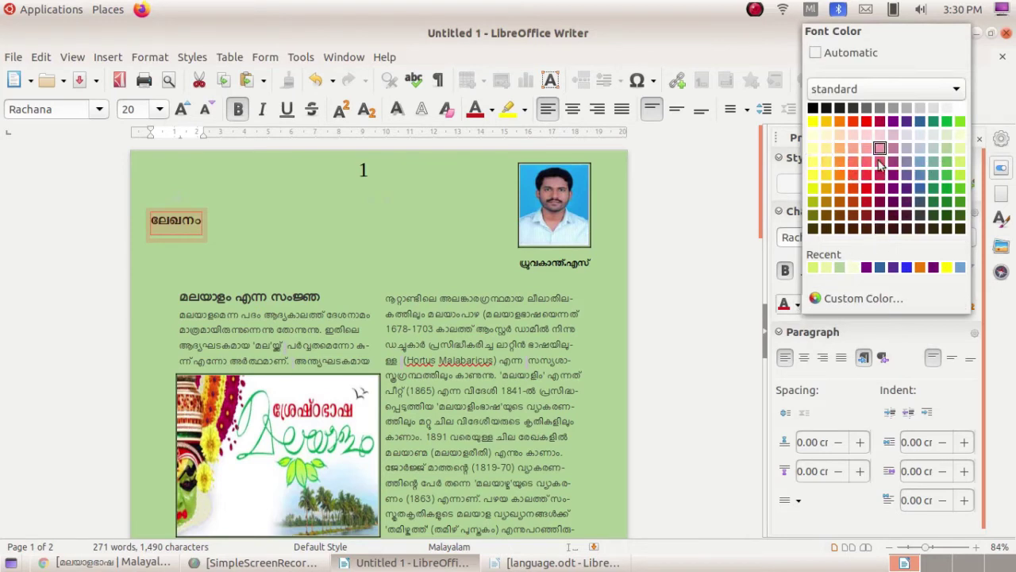
click(908, 121)
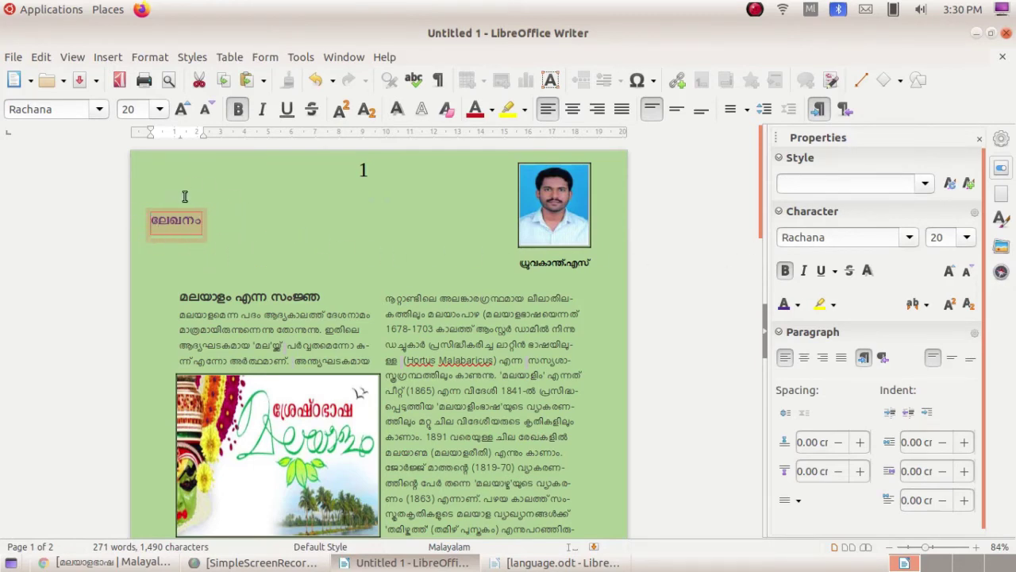
click(833, 306)
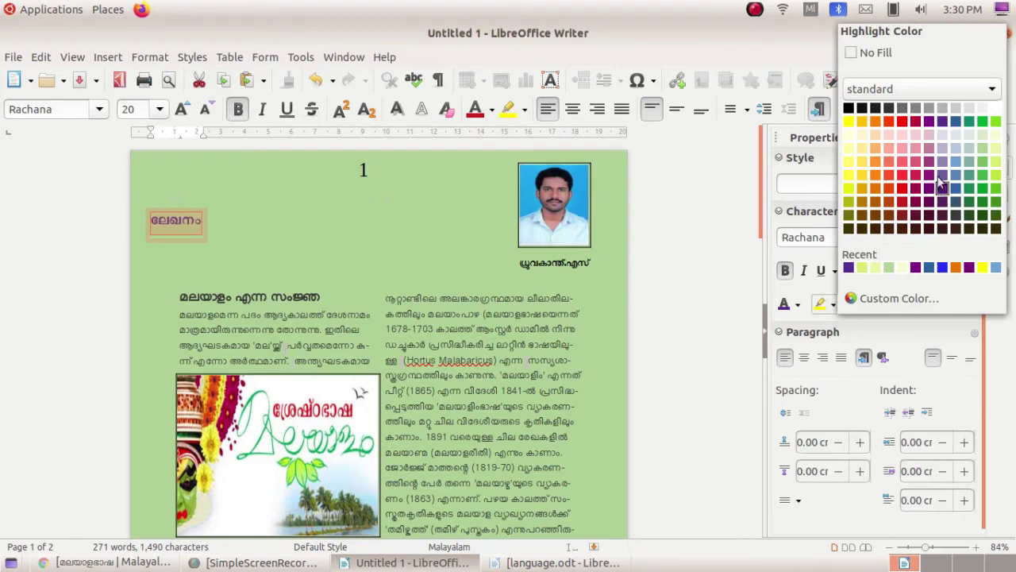
click(994, 137)
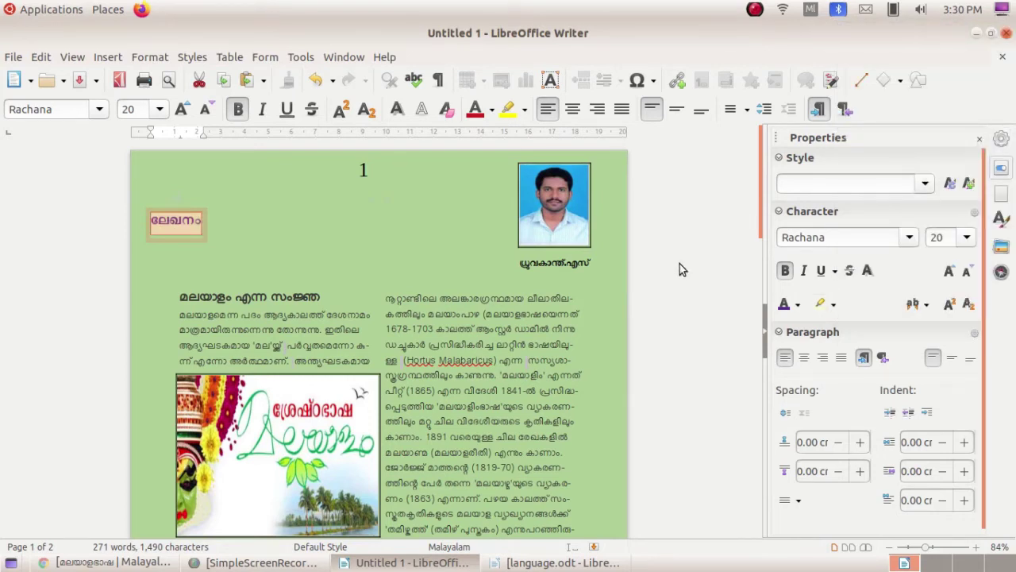
click(662, 276)
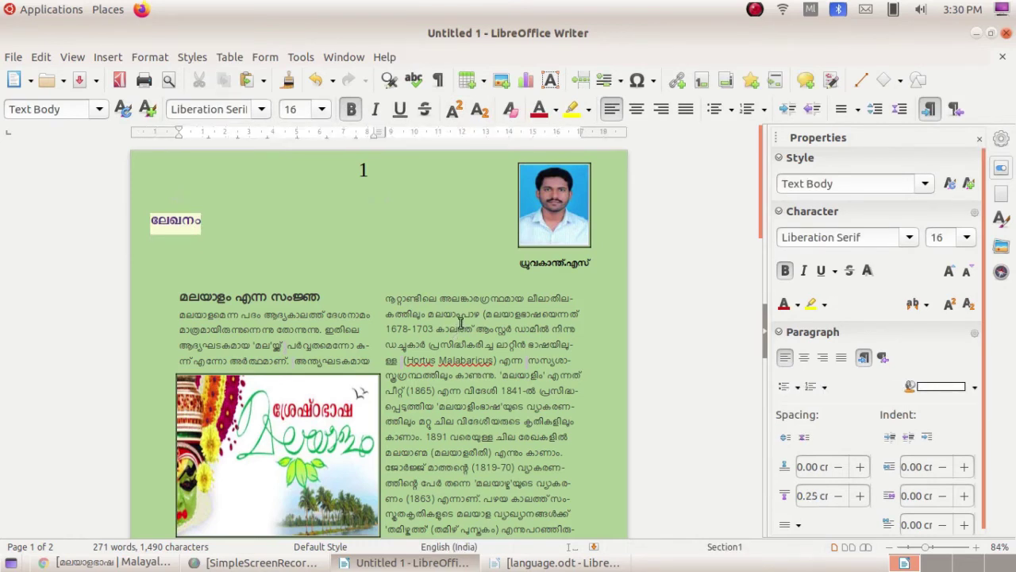
- Look over both pages, start exporting the document as PDF and choose the magazine1 folder on the Desktop as destination
scroll(460, 325, down, 3)
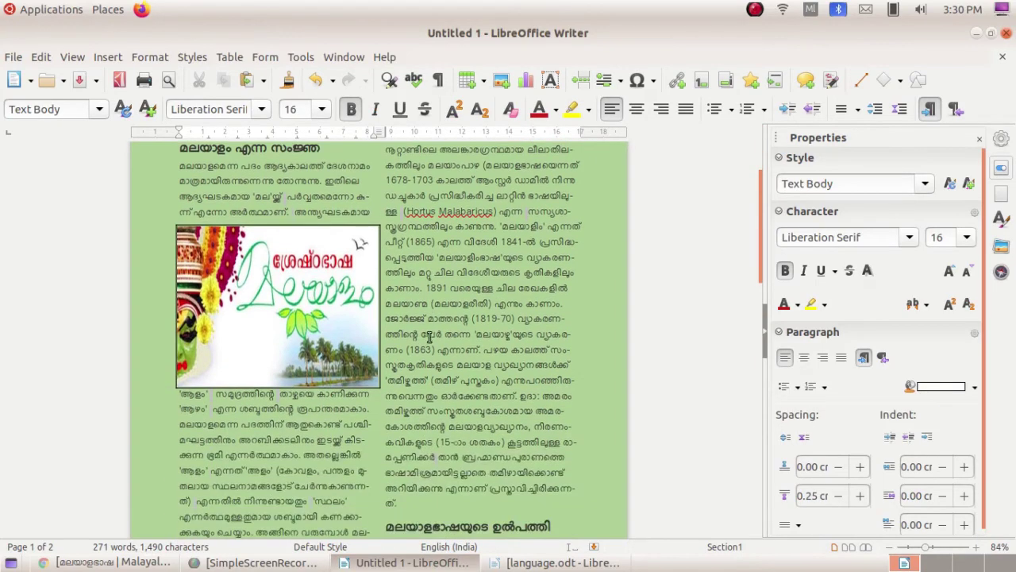
scroll(434, 332, down, 15)
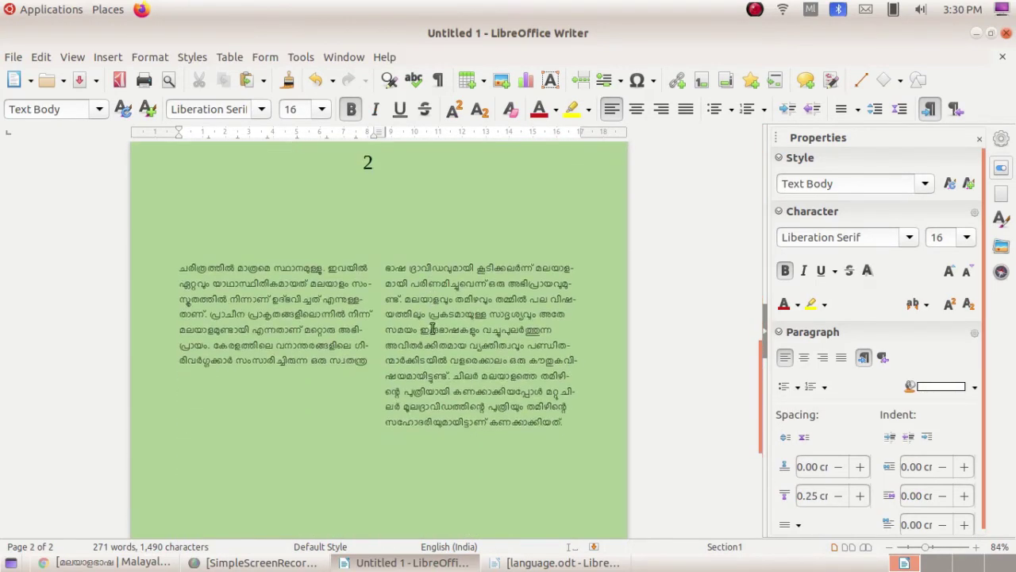
scroll(434, 332, up, 15)
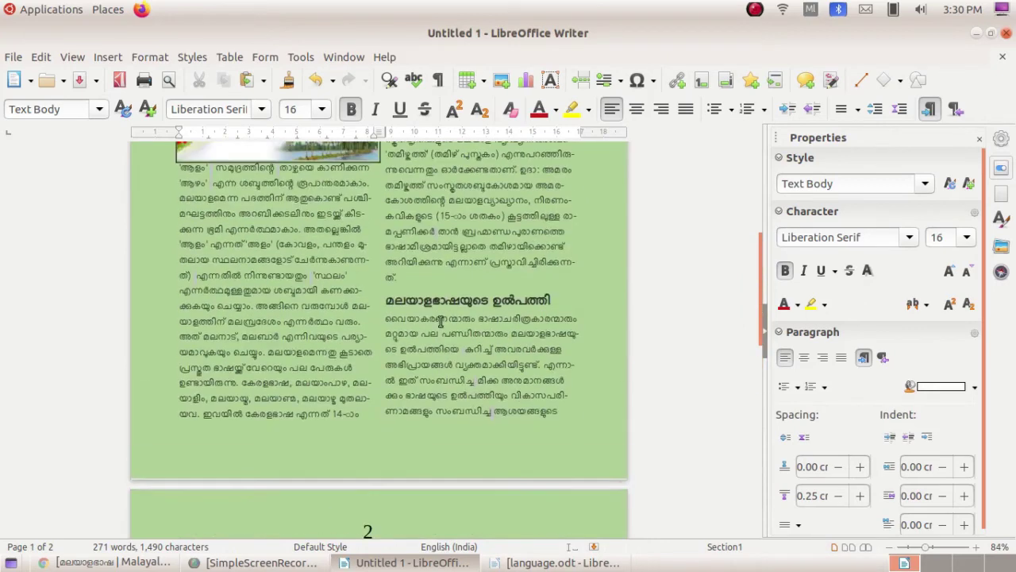
scroll(441, 319, up, 4)
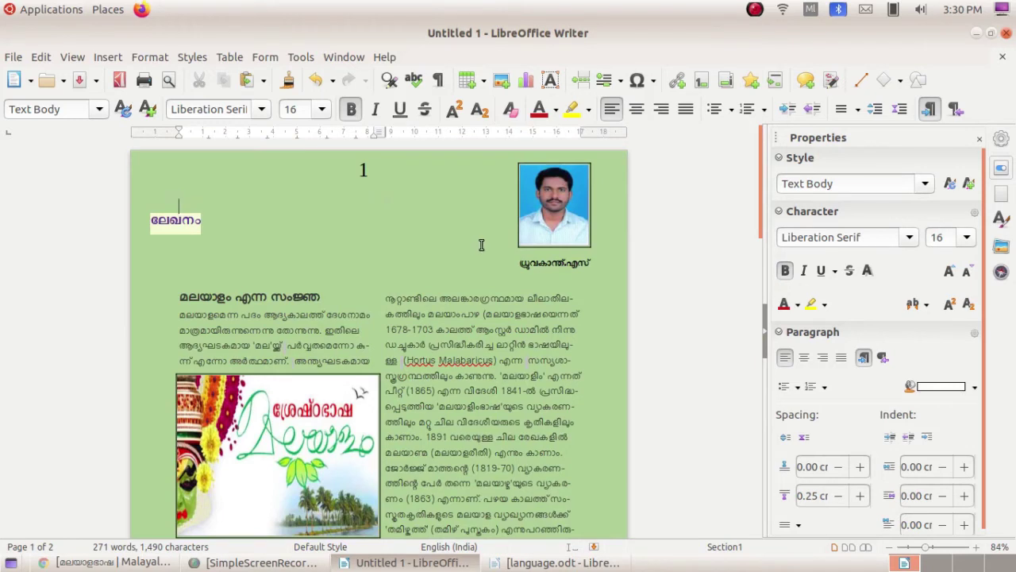
click(121, 84)
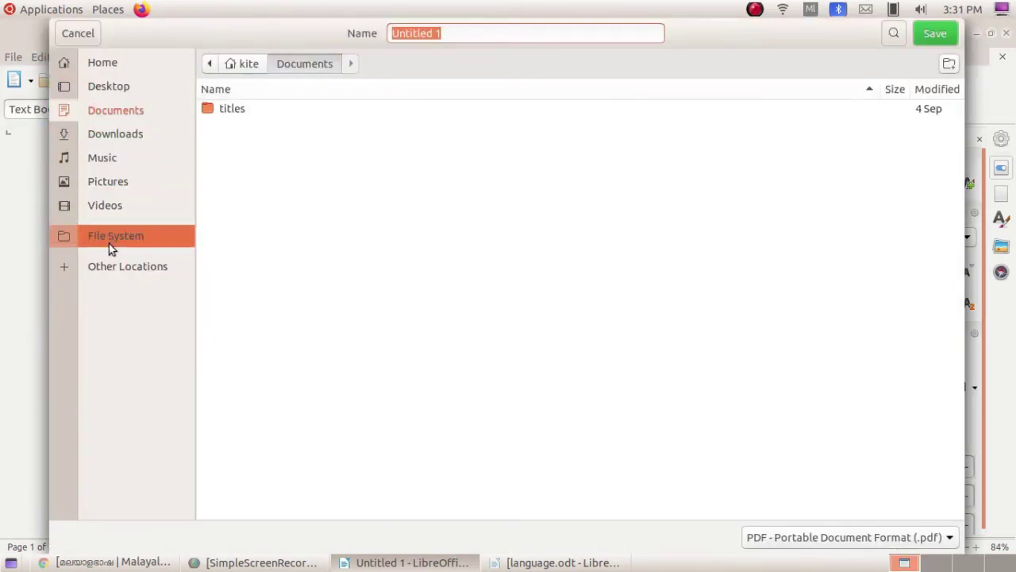
click(126, 87)
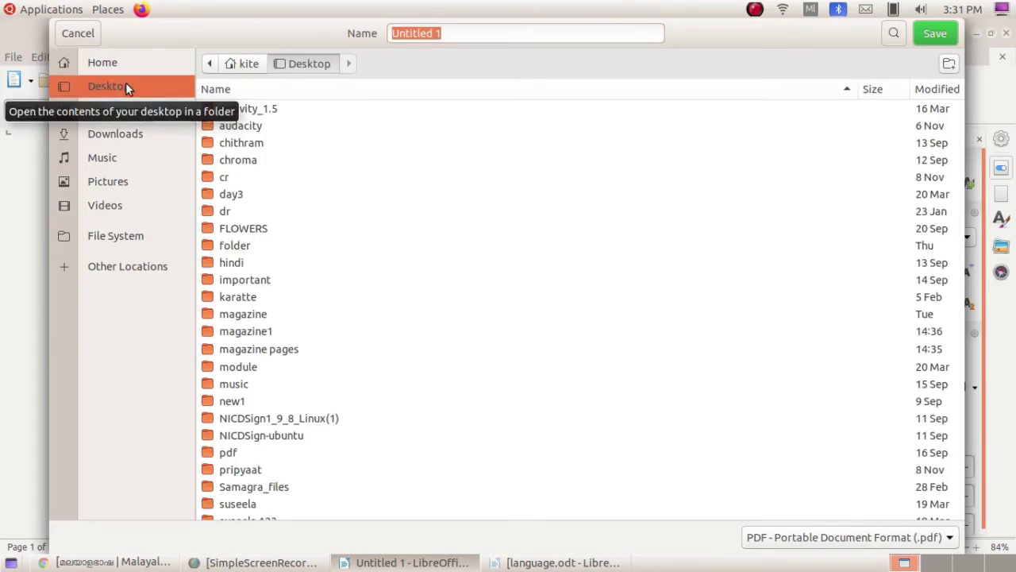
double_click(258, 337)
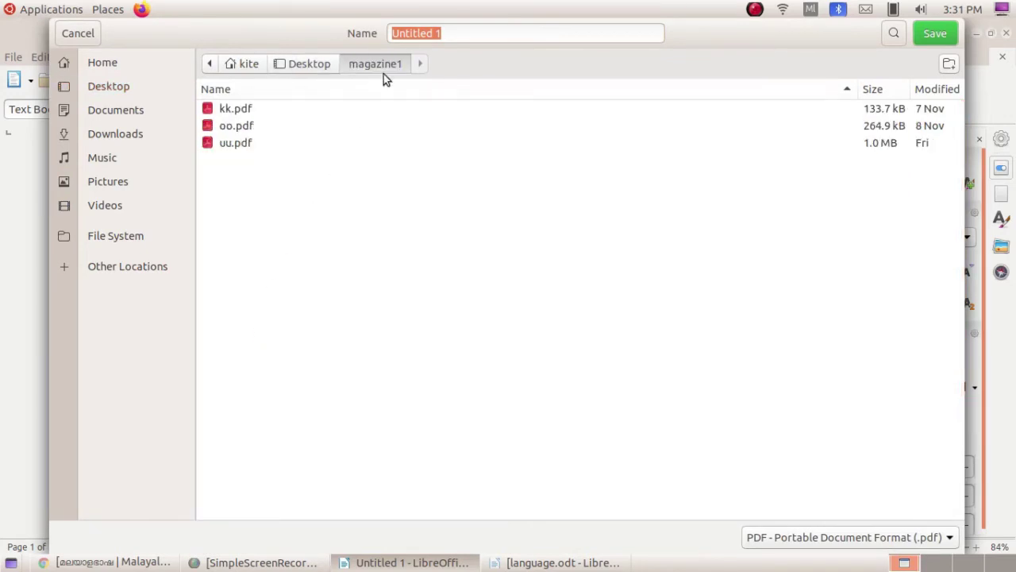
- Switch the keyboard layout to English (India, with rupee), name the PDF 1 and save it in the magazine1 folder
drag(456, 33, 389, 33)
key(BackSpace)
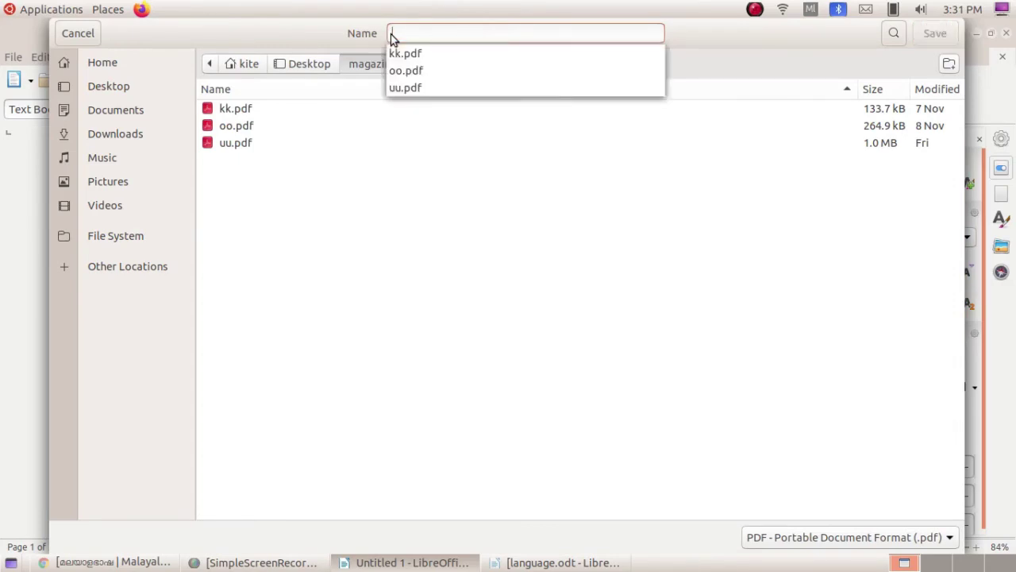
text(d)
key(BackSpace)
click(810, 9)
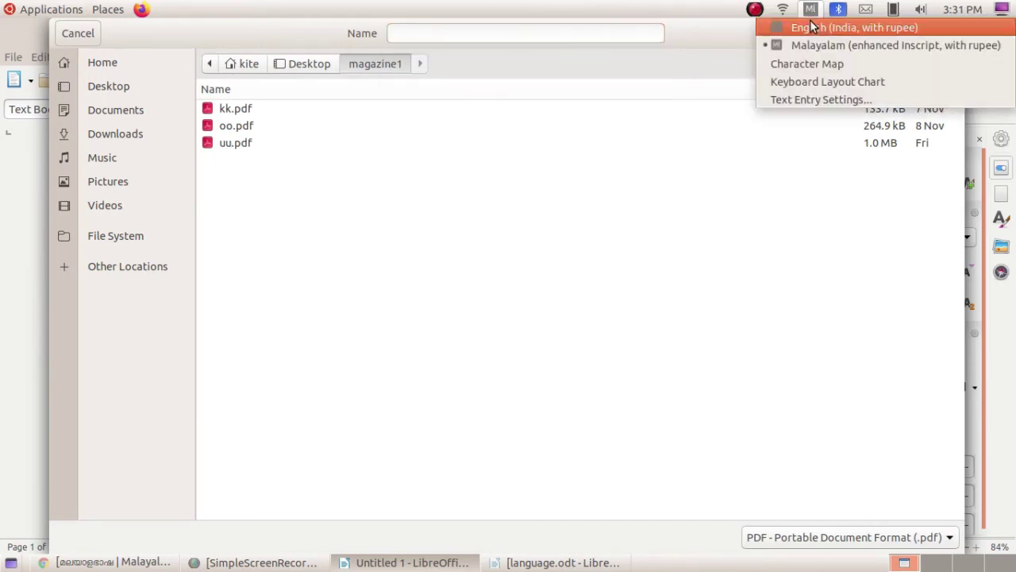
click(810, 25)
text(1)
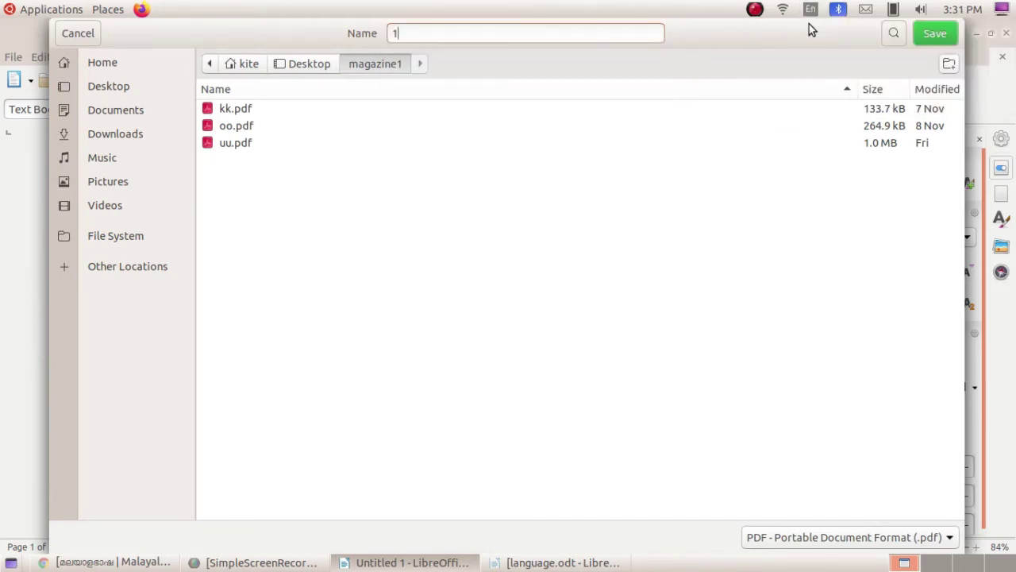
click(185, 108)
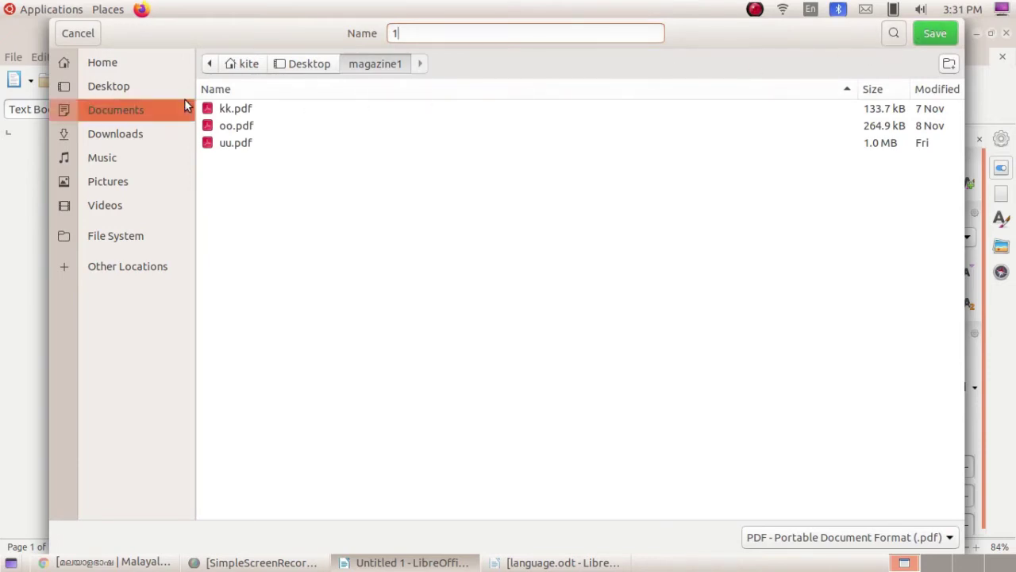
click(933, 33)
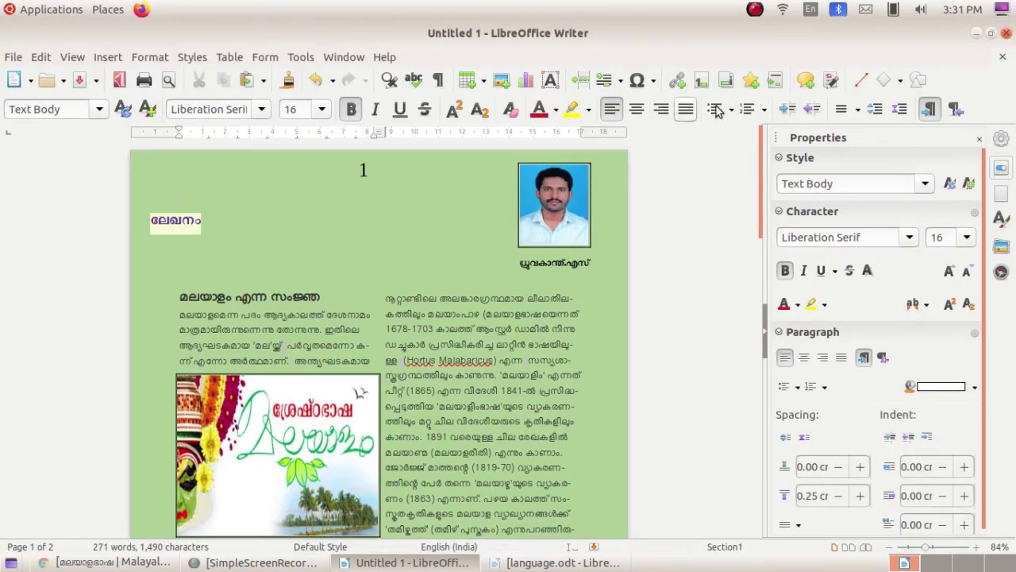
- Minimize the document window, open 1.pdf from the magazine1 desktop folder and check its first page
click(977, 34)
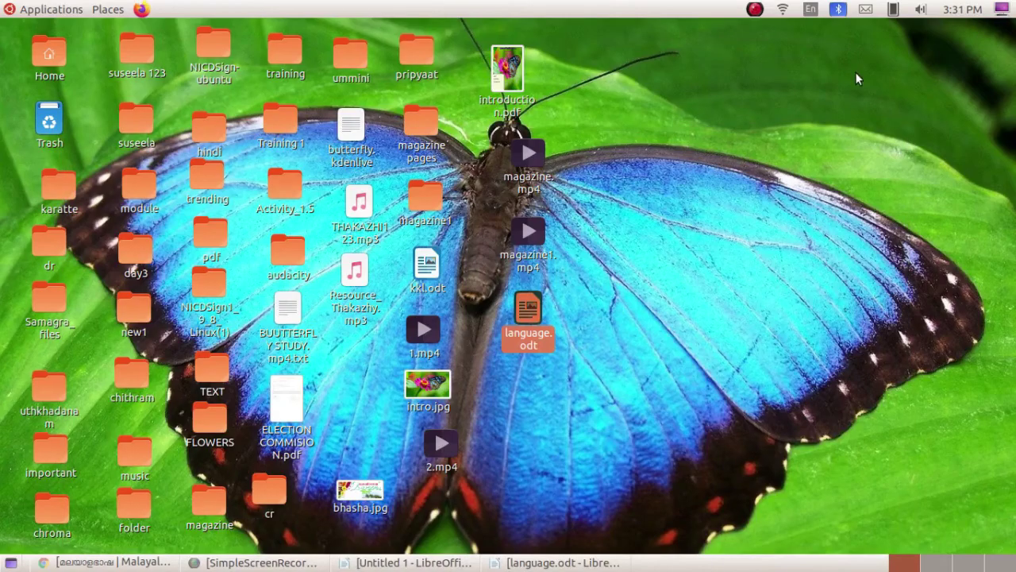
click(432, 212)
double_click(433, 212)
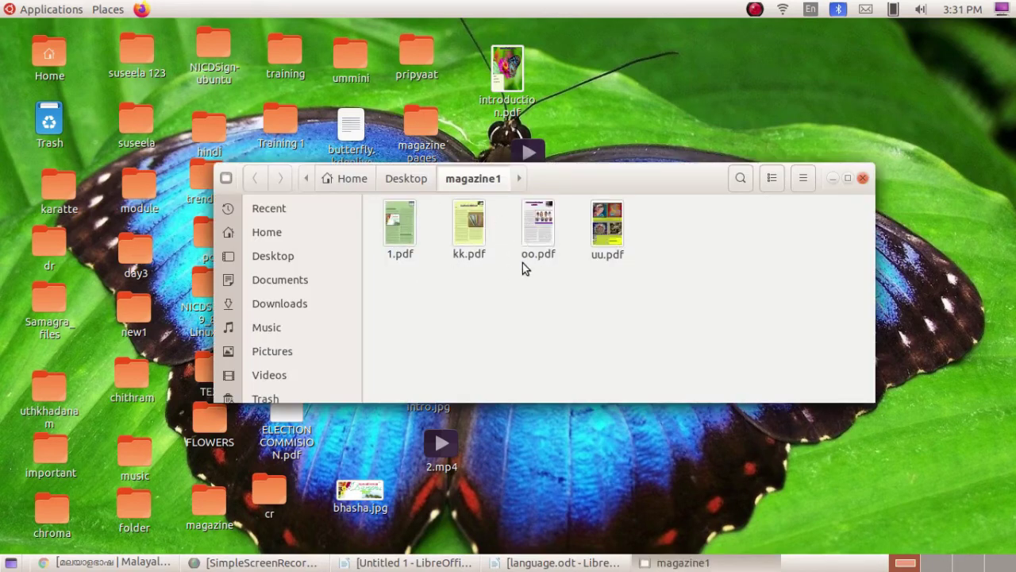
double_click(403, 240)
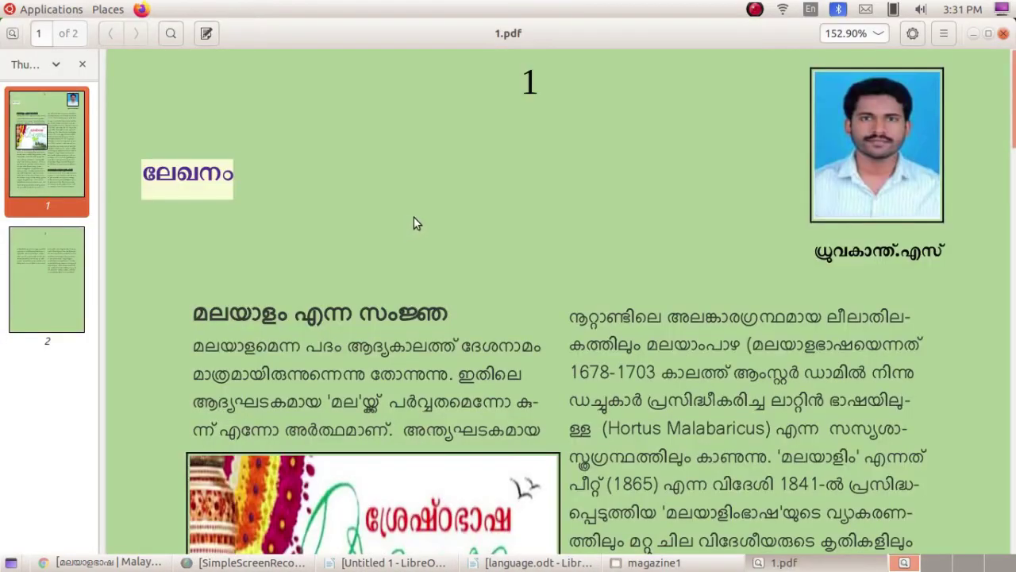
scroll(557, 176, down, 10)
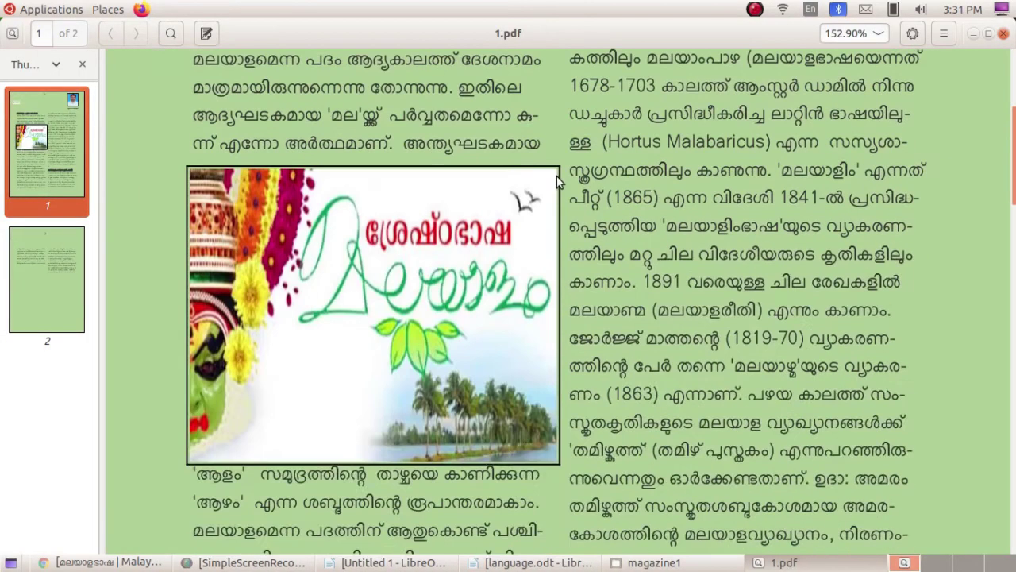
- Look through both pages of the exported 1.pdf and close it
scroll(559, 172, down, 15)
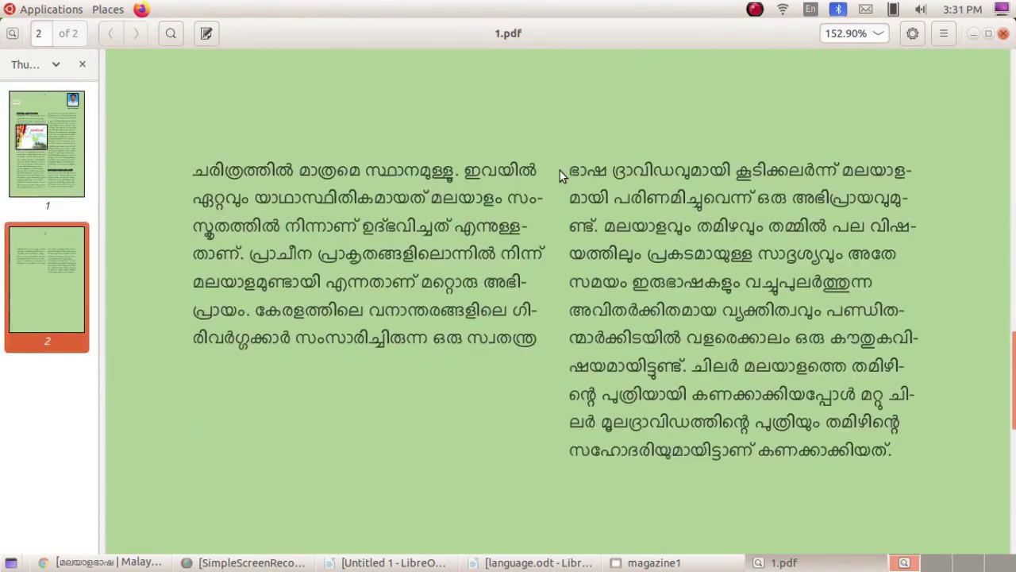
scroll(560, 179, up, 20)
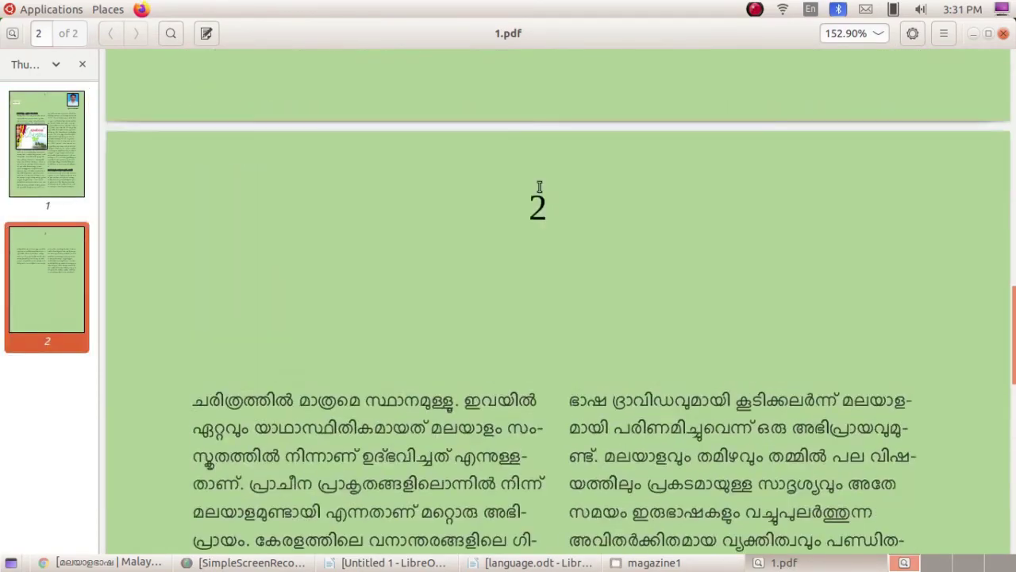
scroll(539, 191, up, 5)
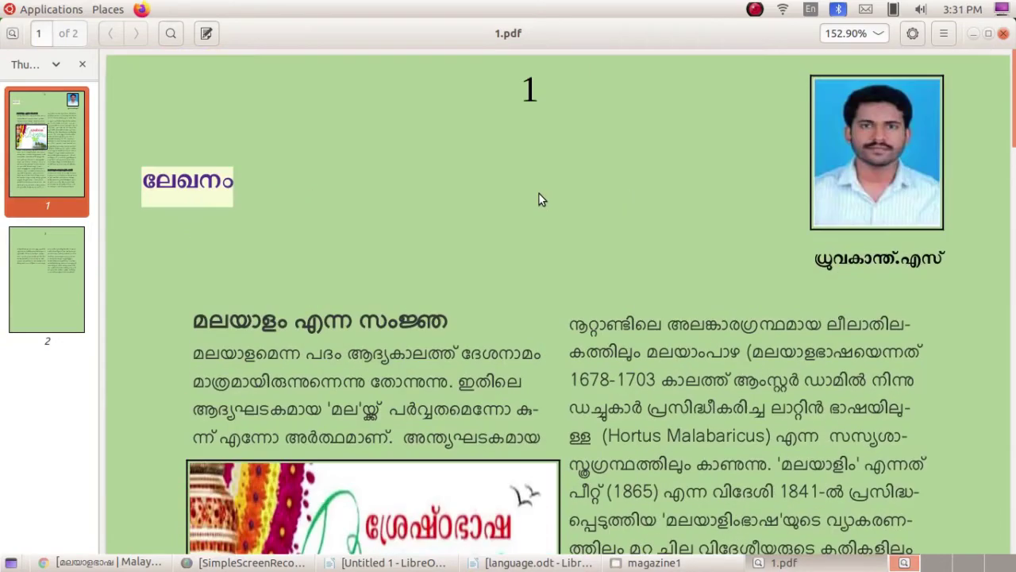
click(1002, 34)
- Clear space around introduction.pdf on the desktop, open it to view the magazine cover and close it
drag(638, 177, 724, 234)
drag(511, 78, 651, 83)
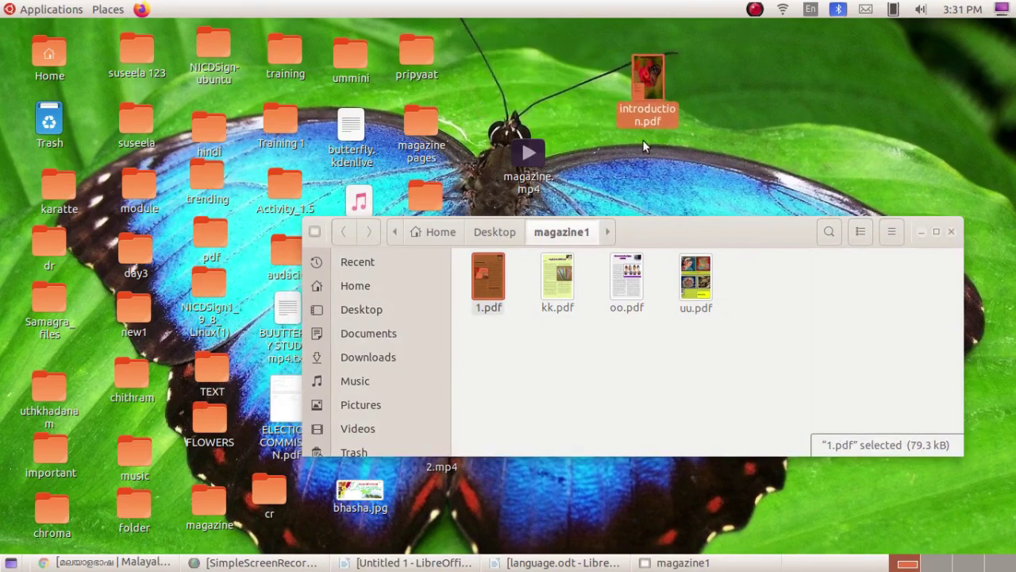
double_click(650, 98)
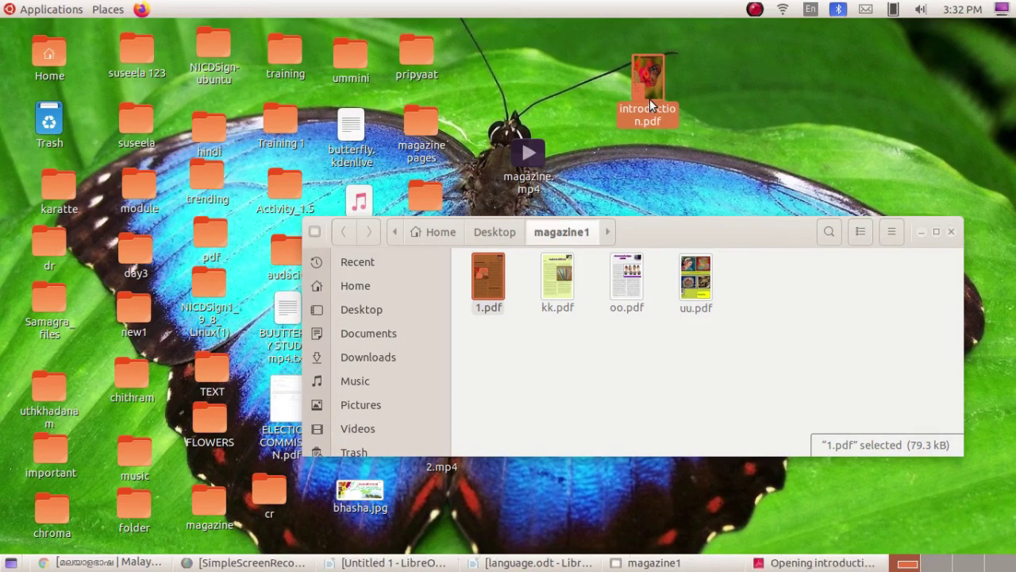
scroll(662, 119, up, 1)
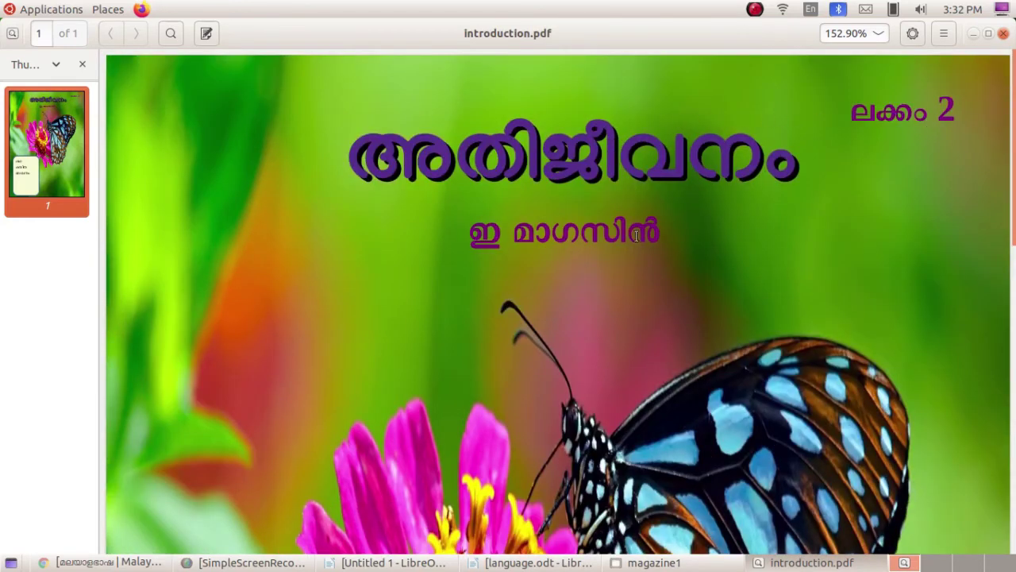
scroll(533, 228, down, 1)
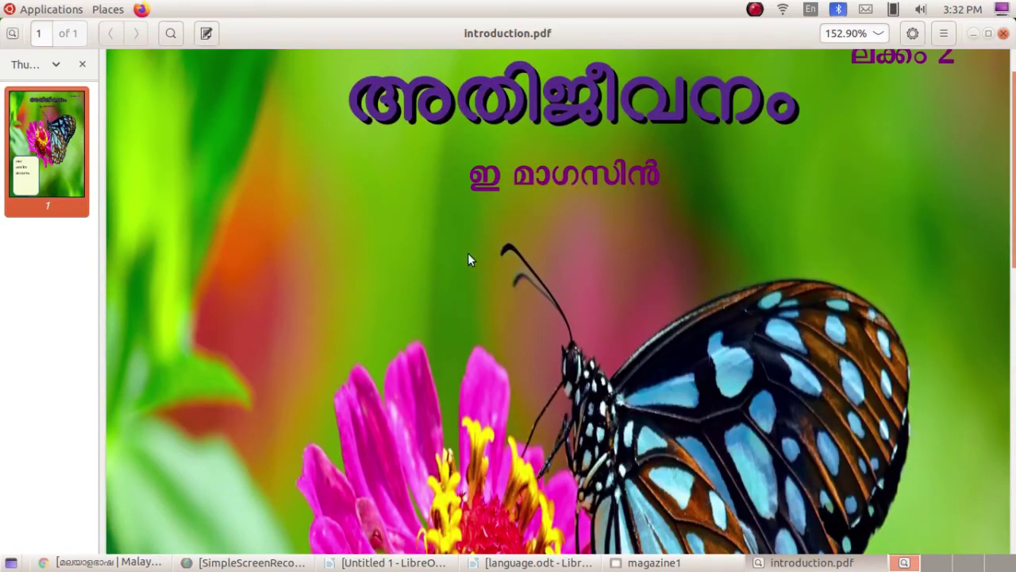
scroll(849, 253, up, 1)
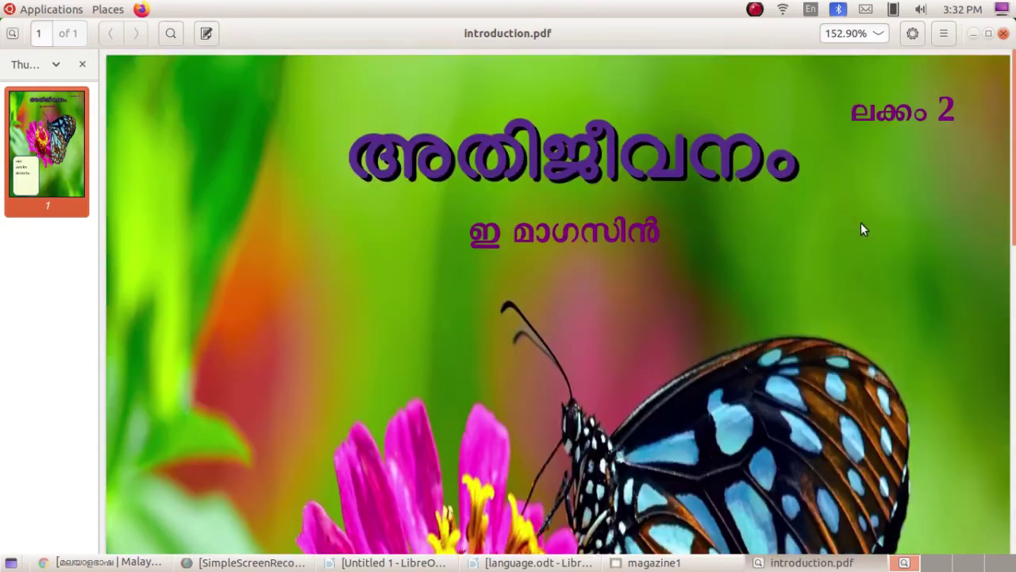
click(1003, 35)
- Move introduction.pdf from the desktop into the magazine1 folder, and view uu.pdf briefly before closing it
click(647, 101)
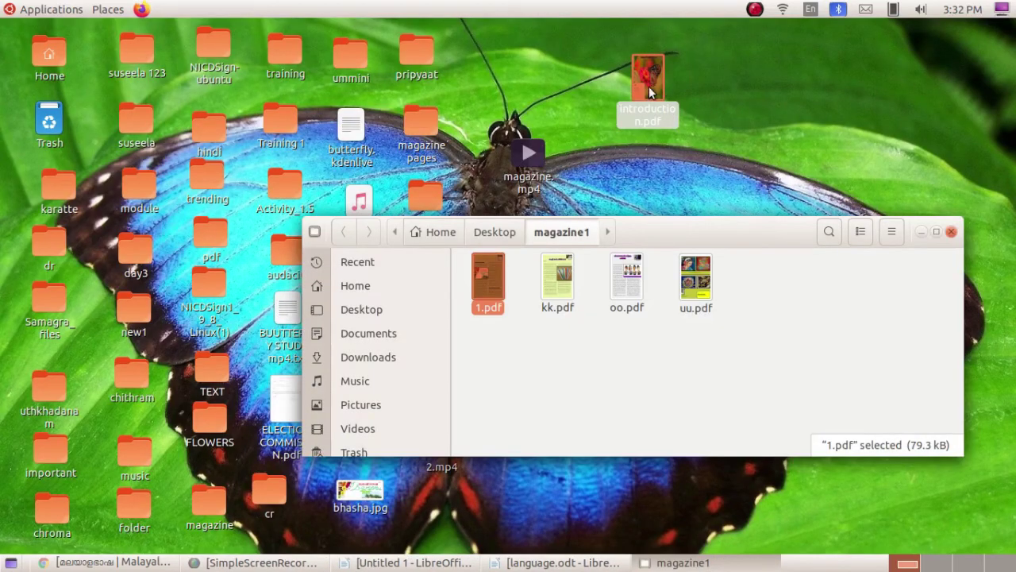
drag(648, 86, 514, 356)
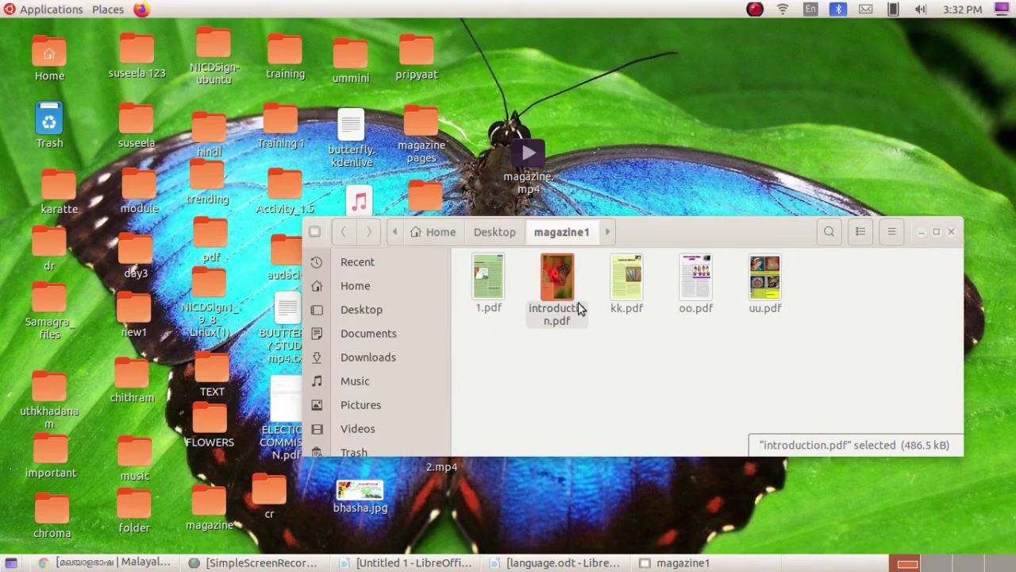
double_click(752, 286)
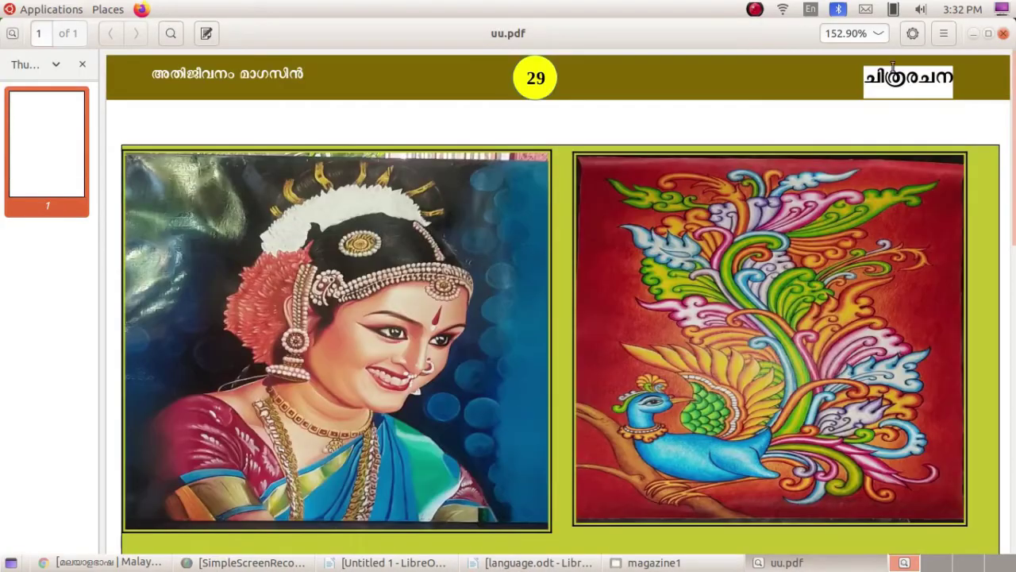
click(1004, 33)
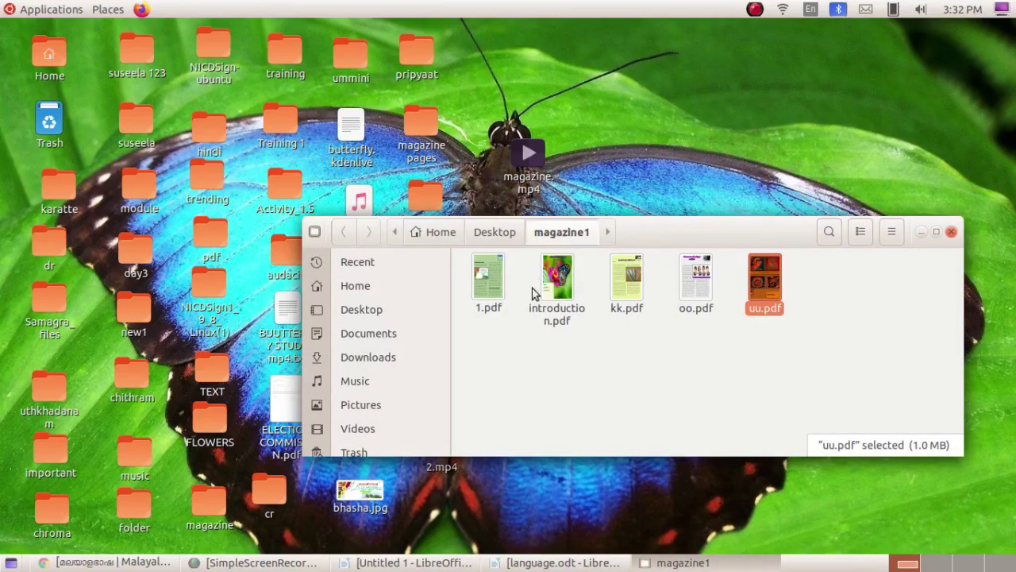
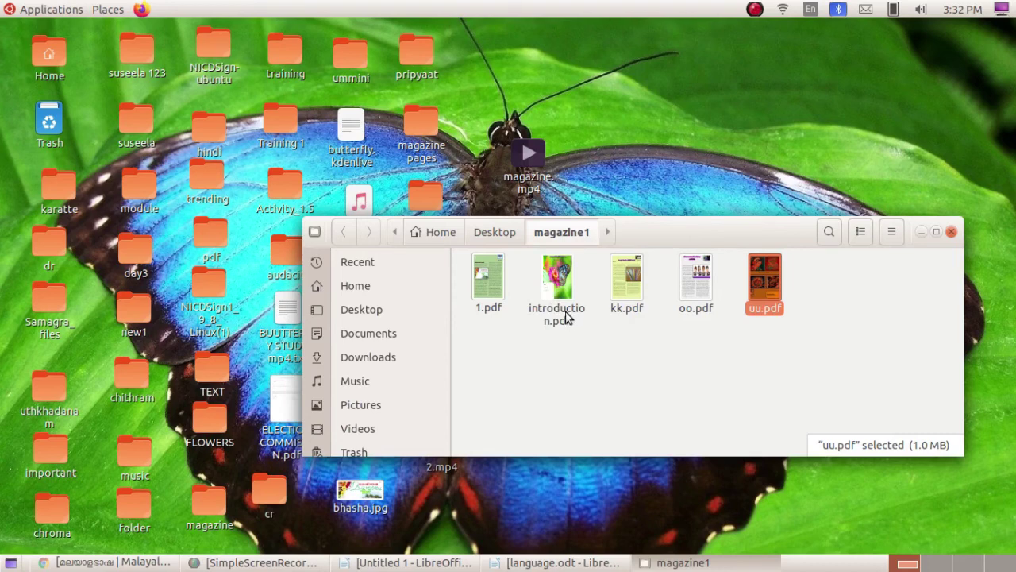
- Try to rename introduction.pdf as 1.pdf in the magazine1 folder
click(840, 364)
right_click(558, 312)
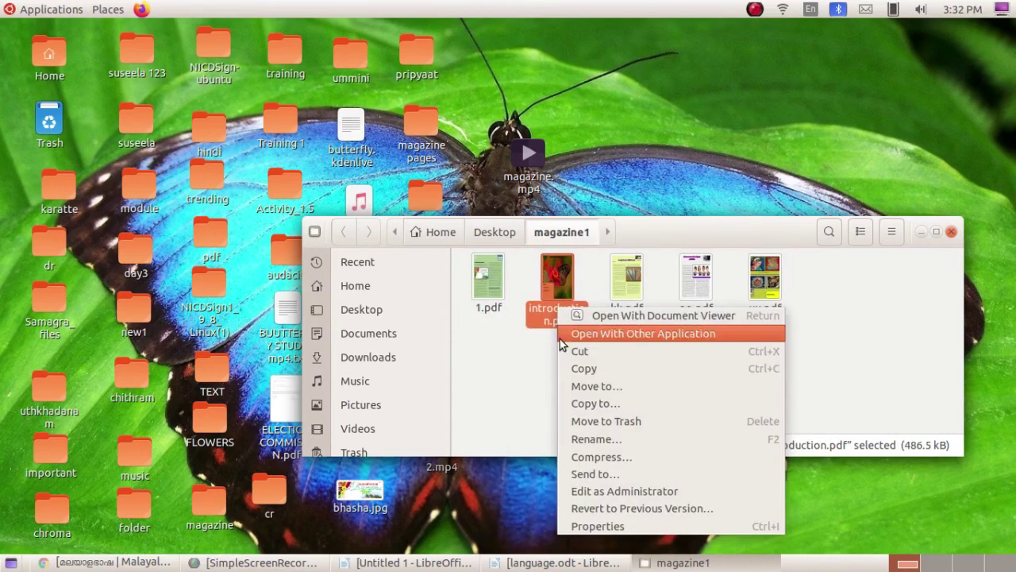
key(Escape)
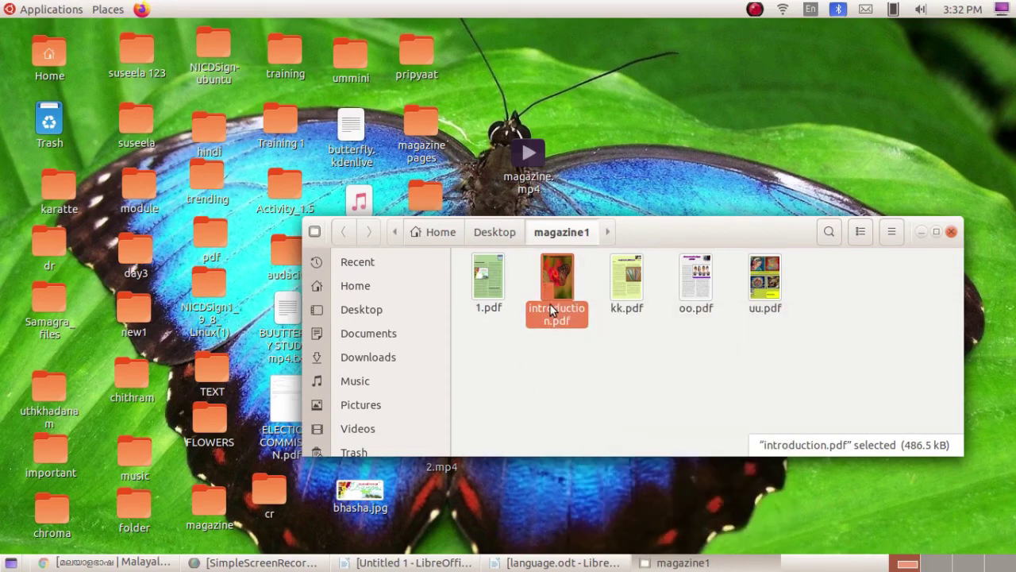
right_click(549, 304)
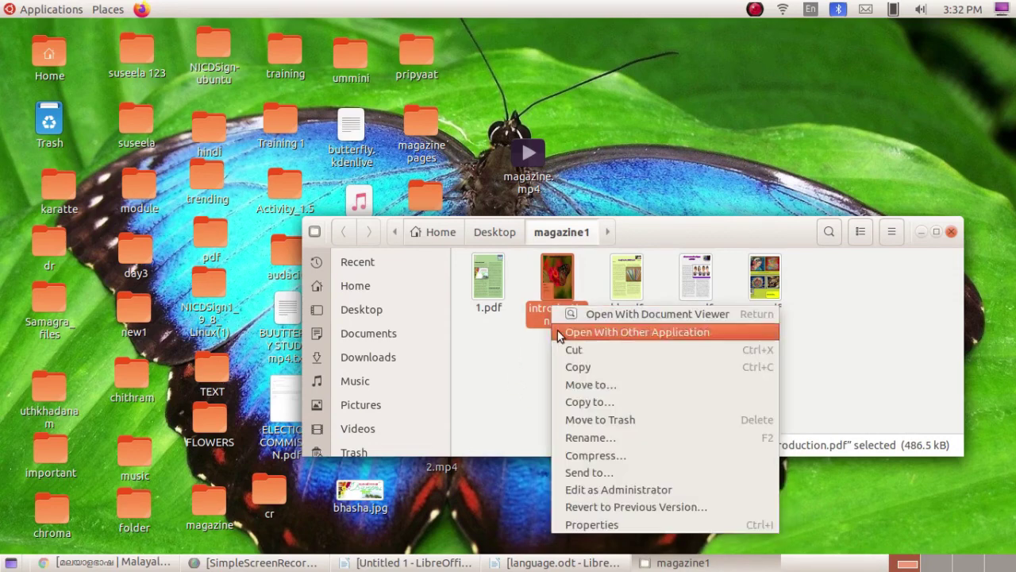
click(595, 428)
text(1)
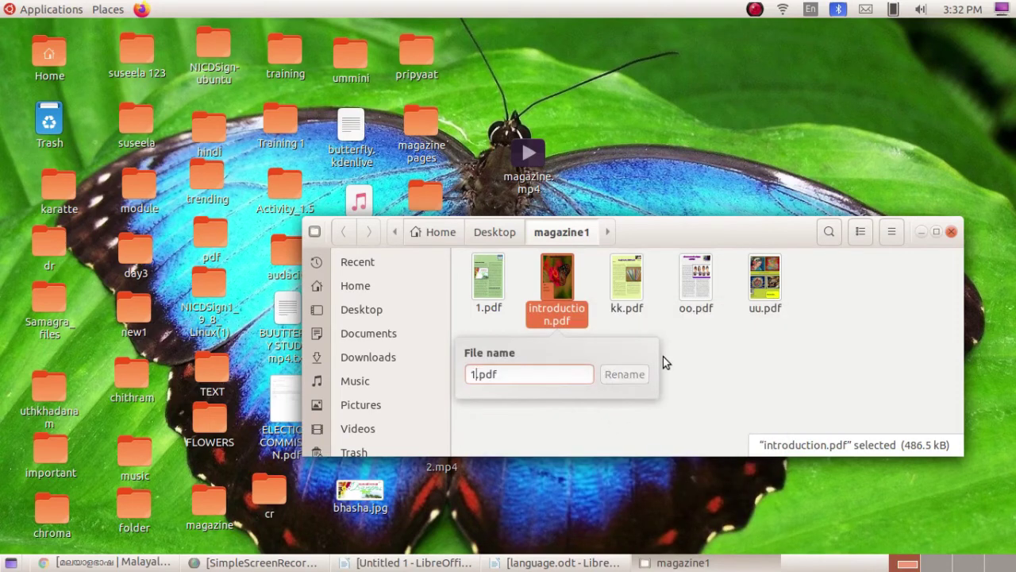
click(703, 332)
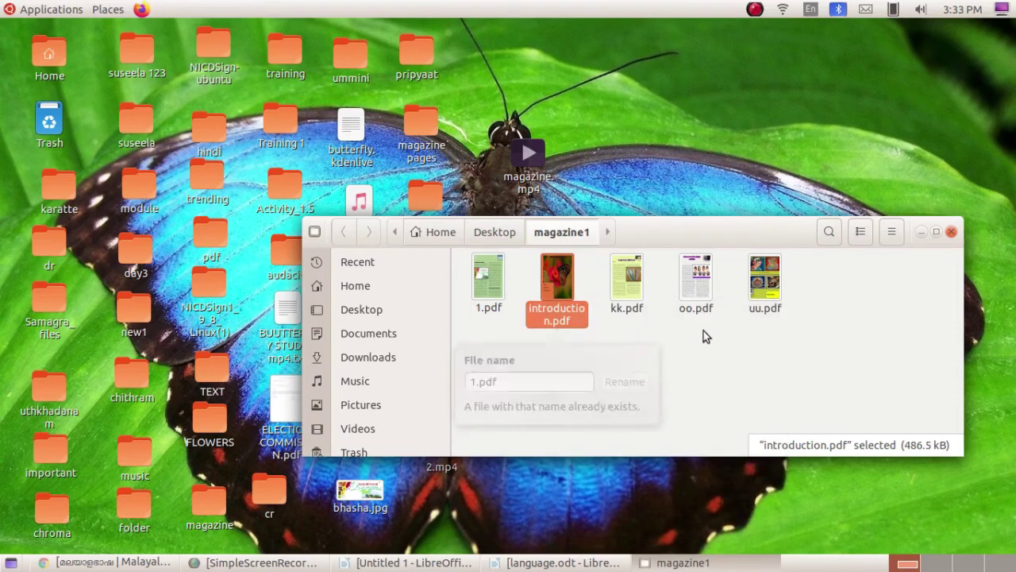
- Rename the exported article file 1.pdf as kkk.pdf to free its name
right_click(497, 291)
click(517, 423)
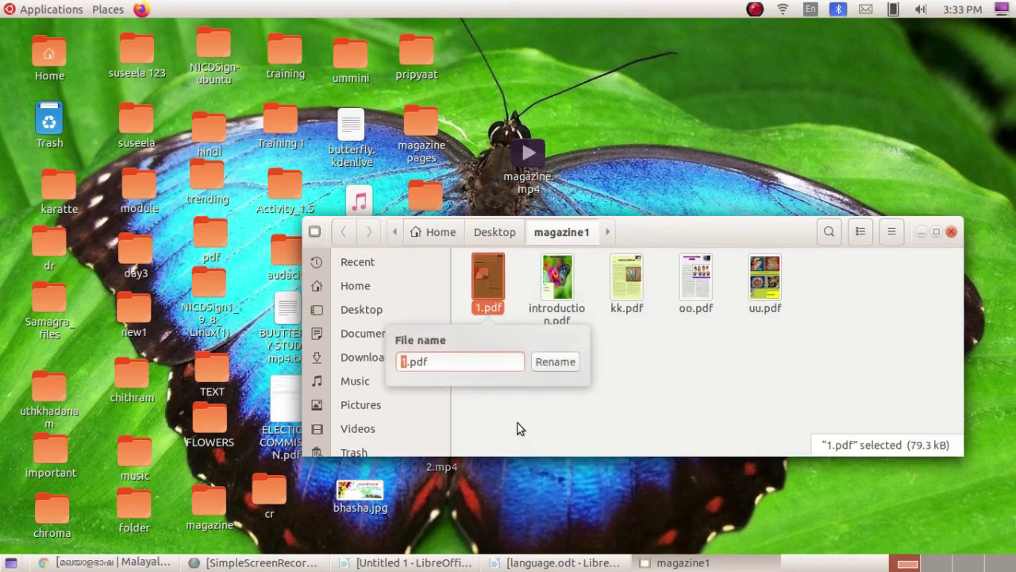
text(kk)
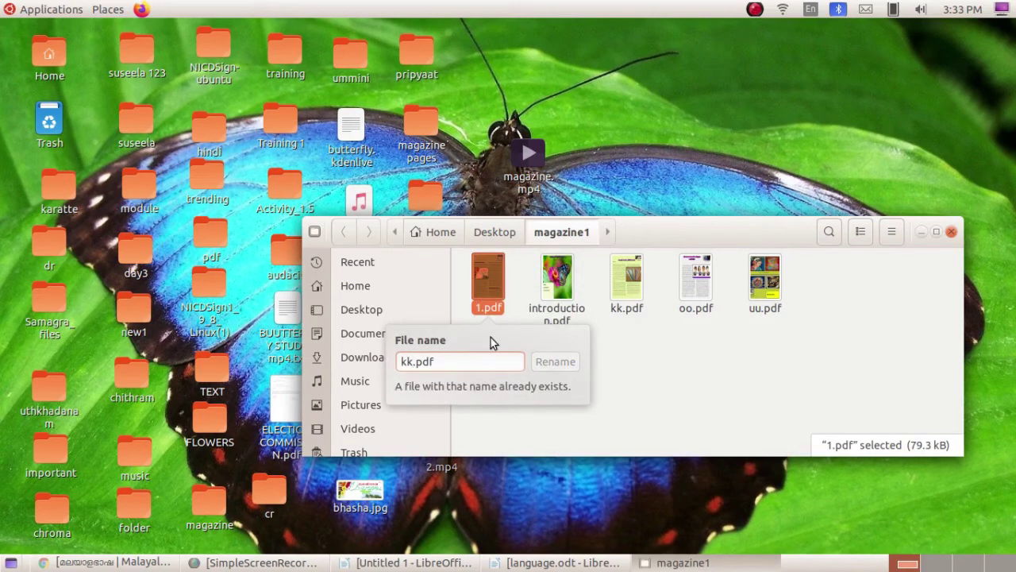
text(k)
click(556, 361)
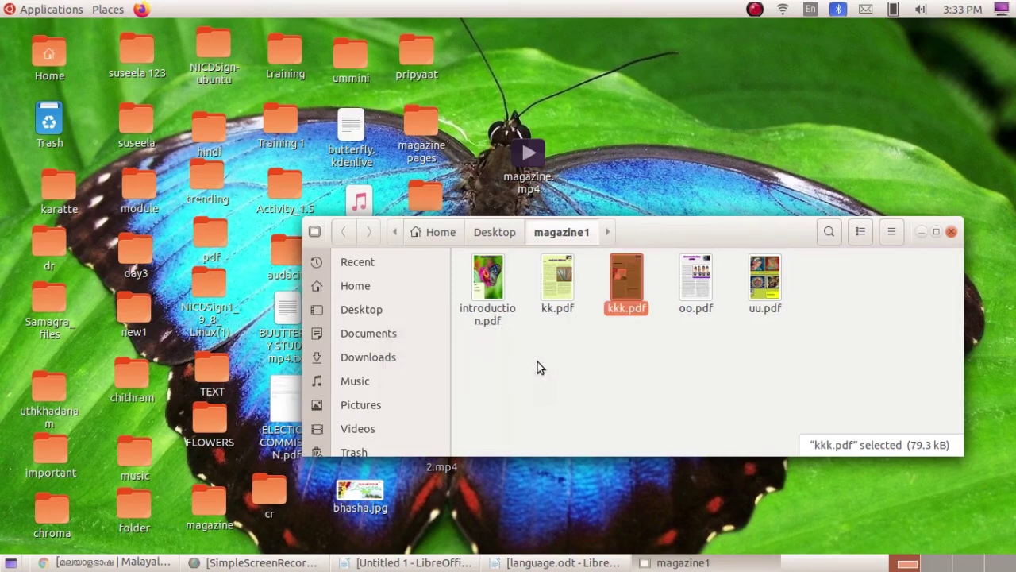
- Rename the cover file introduction.pdf as 1.pdf
right_click(492, 291)
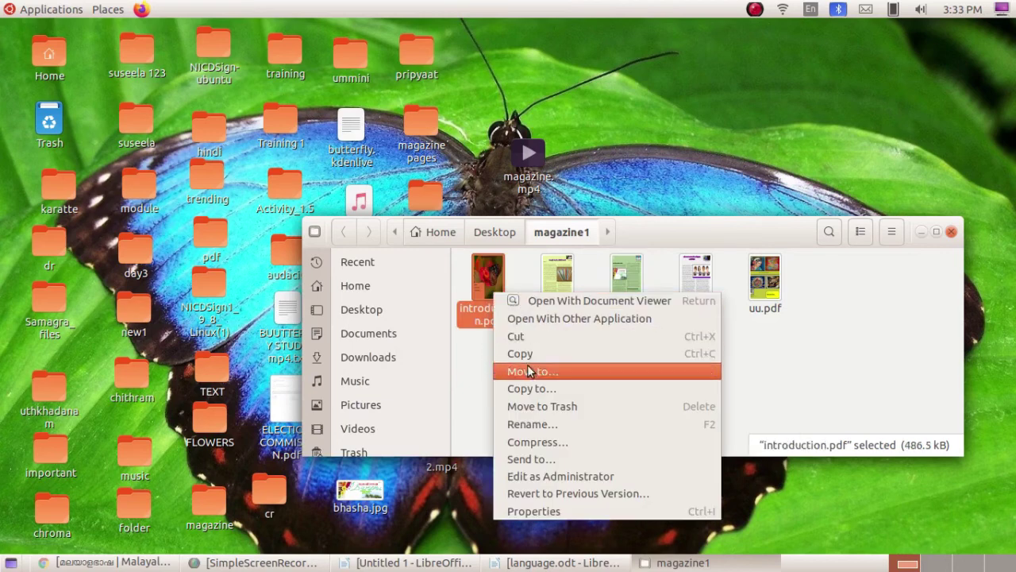
click(532, 424)
text(1)
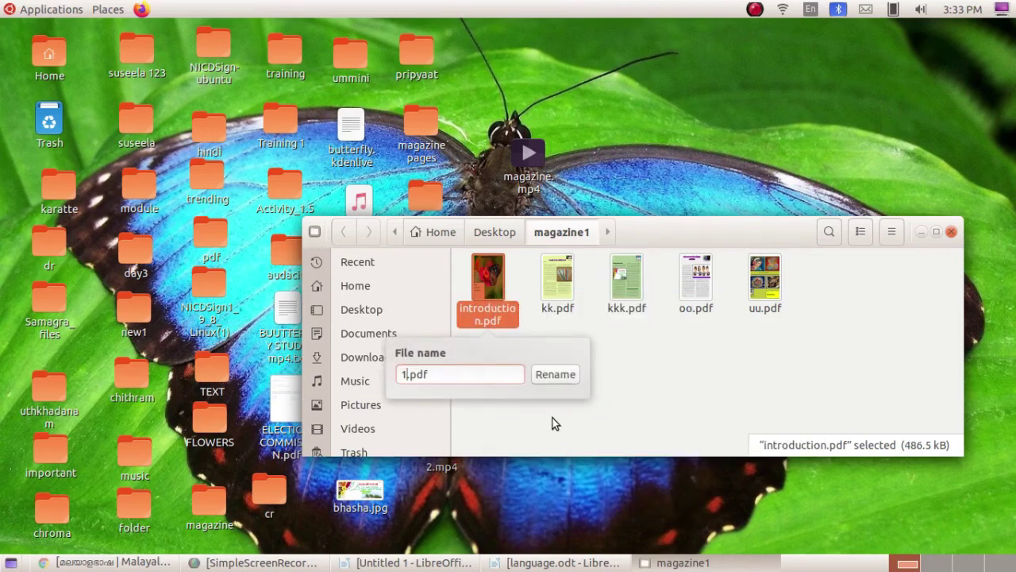
key(Return)
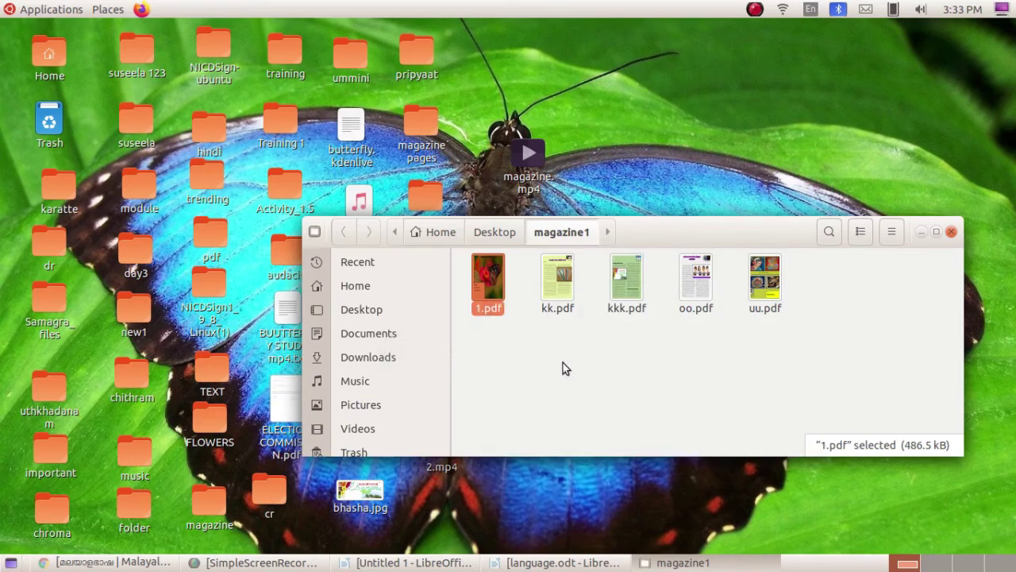
- Open kkk.pdf to check its first page, close it and rename the file as 2.pdf
double_click(624, 293)
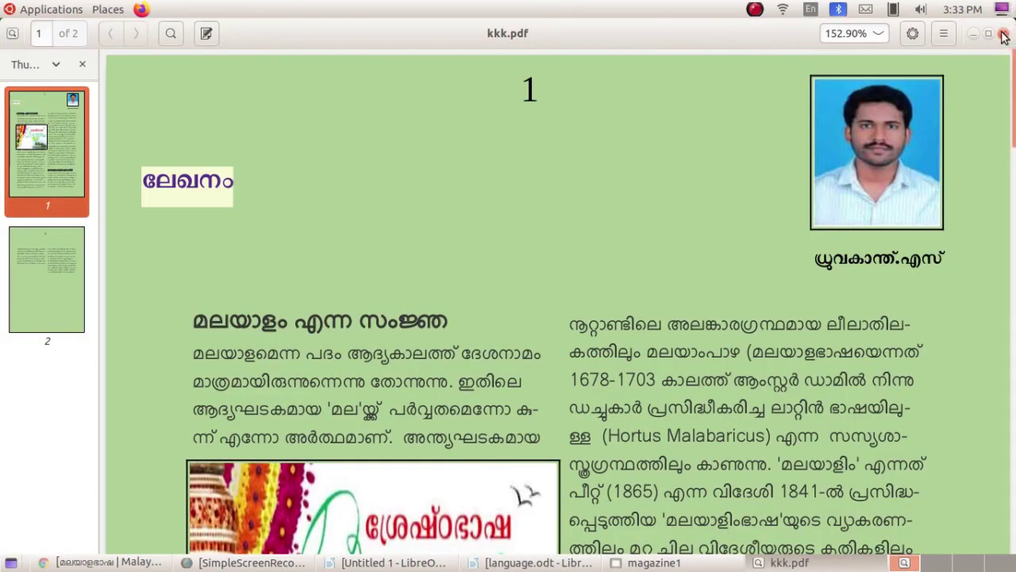
click(1003, 35)
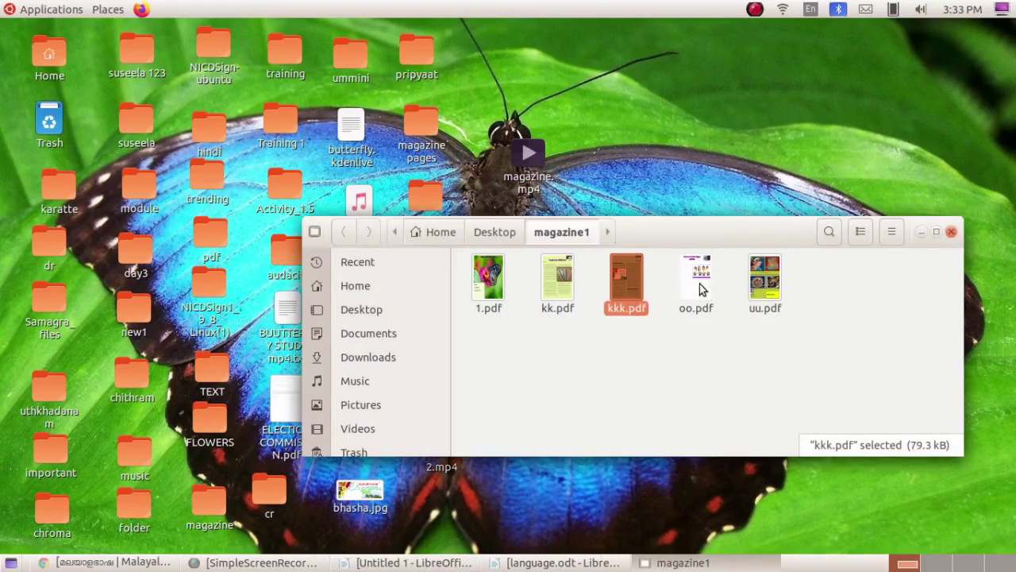
right_click(624, 294)
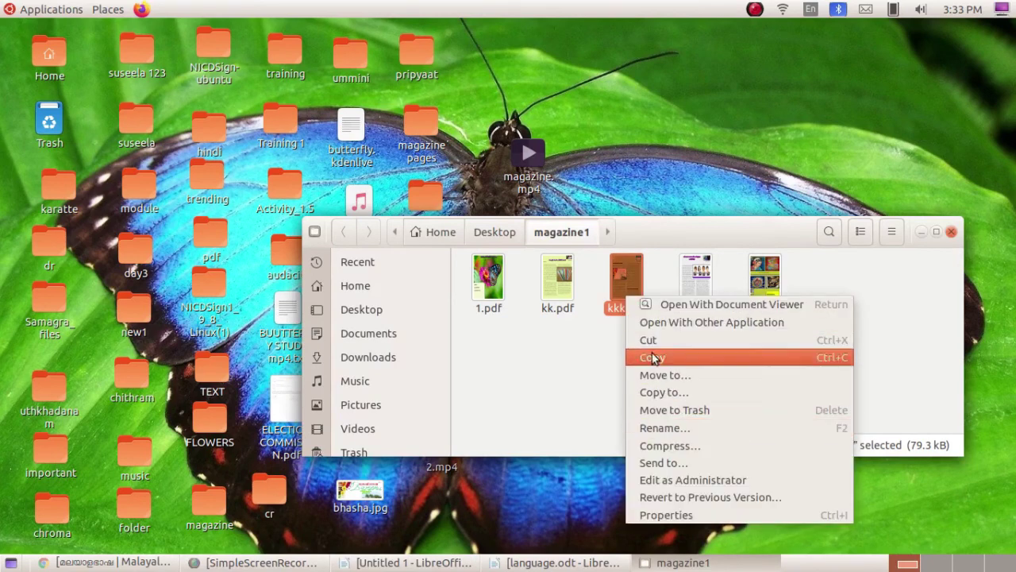
click(618, 300)
right_click(619, 295)
click(645, 428)
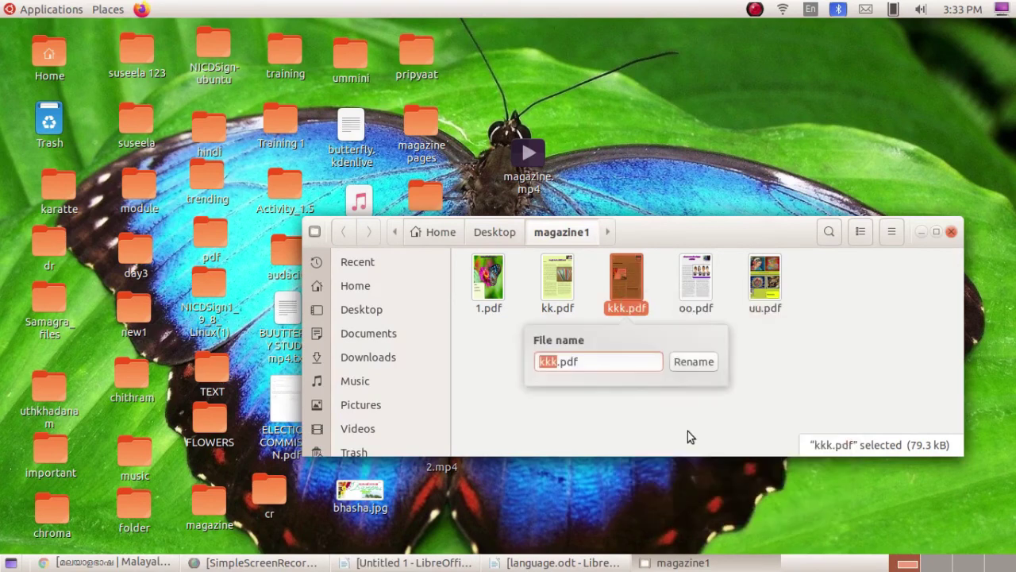
text(2)
click(681, 362)
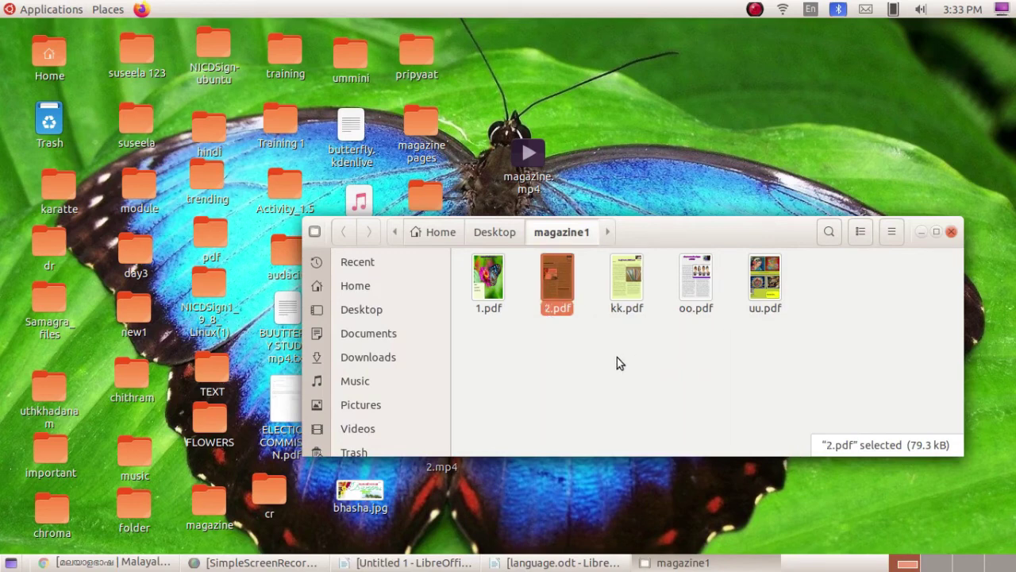
- Rename oo.pdf in the magazine1 folder as 3.pdf
right_click(692, 291)
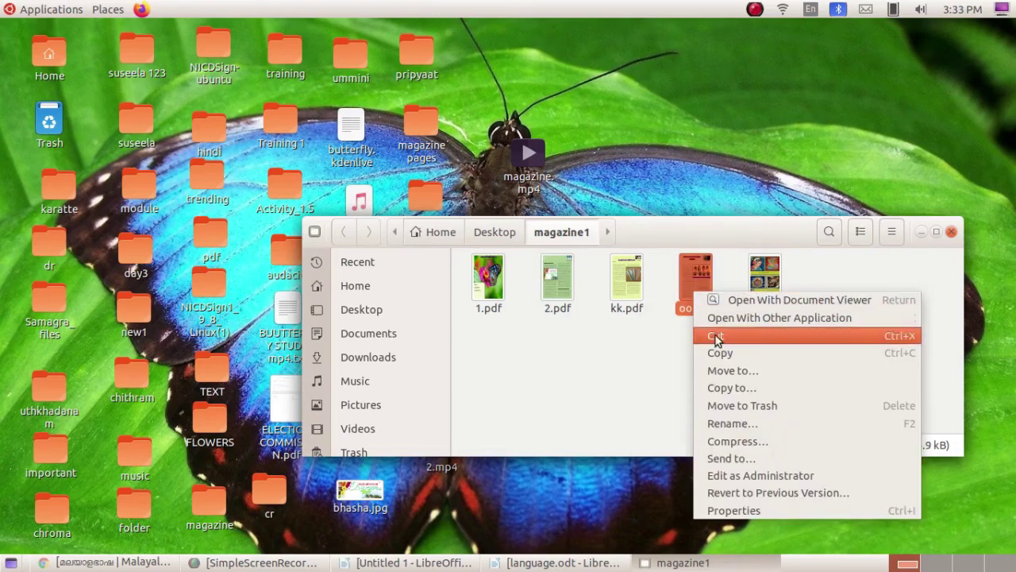
click(732, 424)
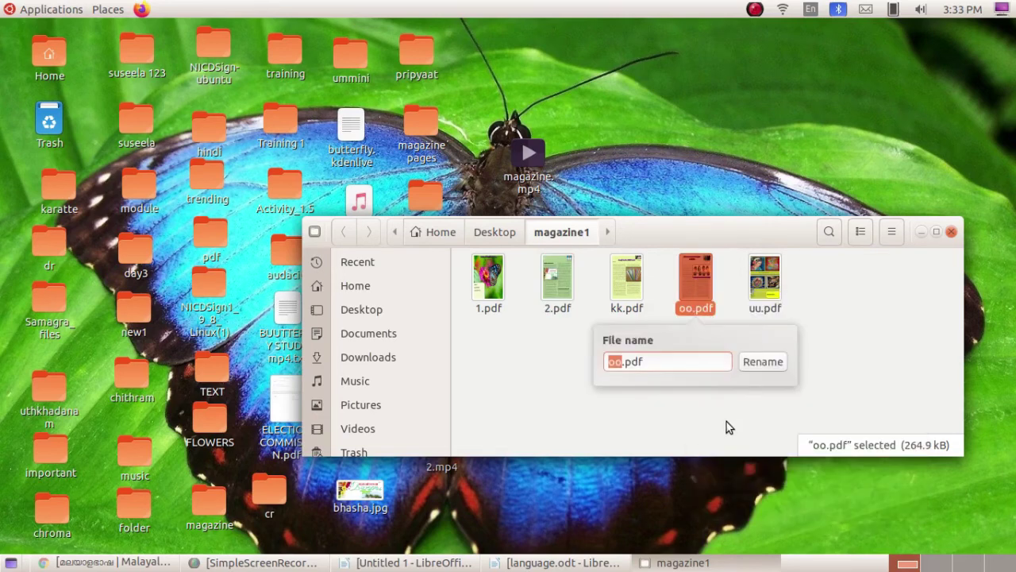
text(3)
click(773, 363)
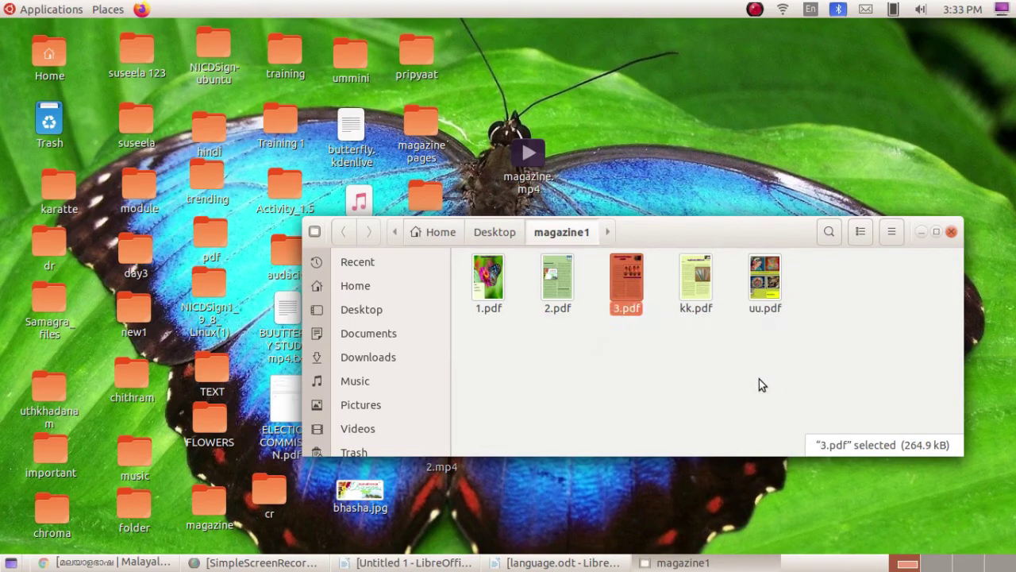
- Rename kk.pdf in the magazine1 folder as 4.pdf
click(697, 310)
right_click(697, 309)
click(728, 422)
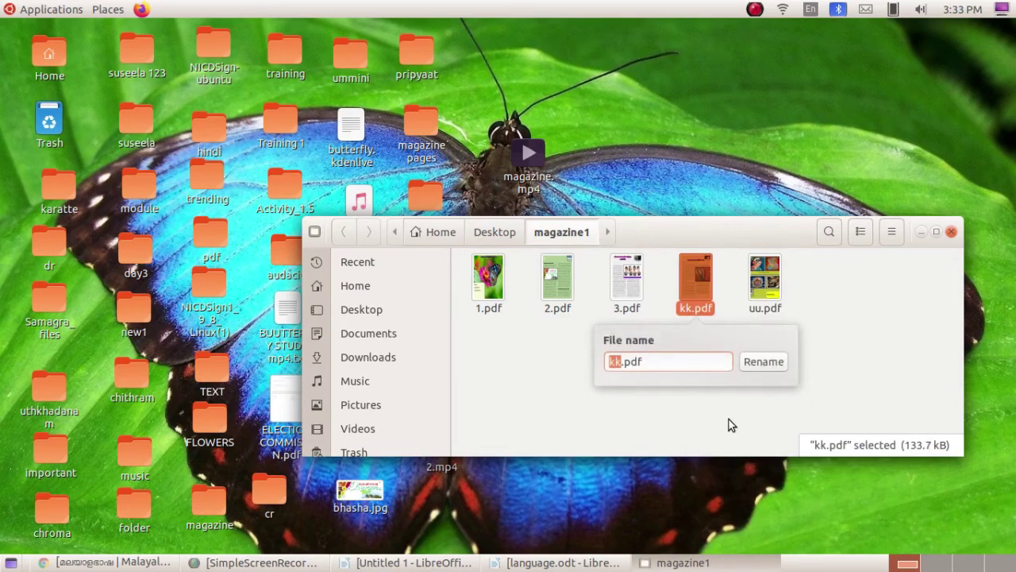
text(4)
click(769, 363)
- Rename uu.pdf in the magazine1 folder as 5.pdf
right_click(762, 310)
click(762, 310)
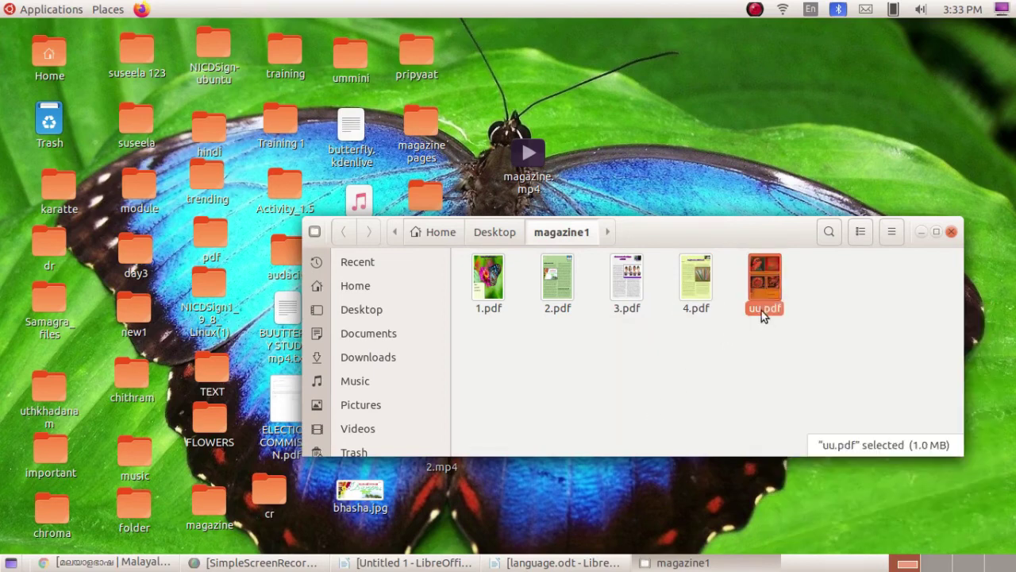
right_click(761, 311)
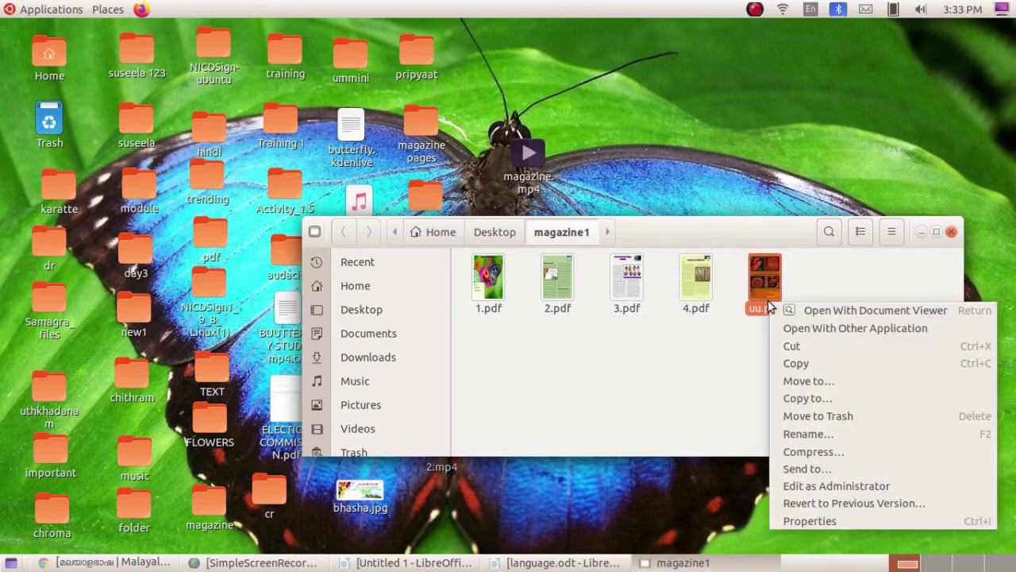
click(805, 430)
text(5)
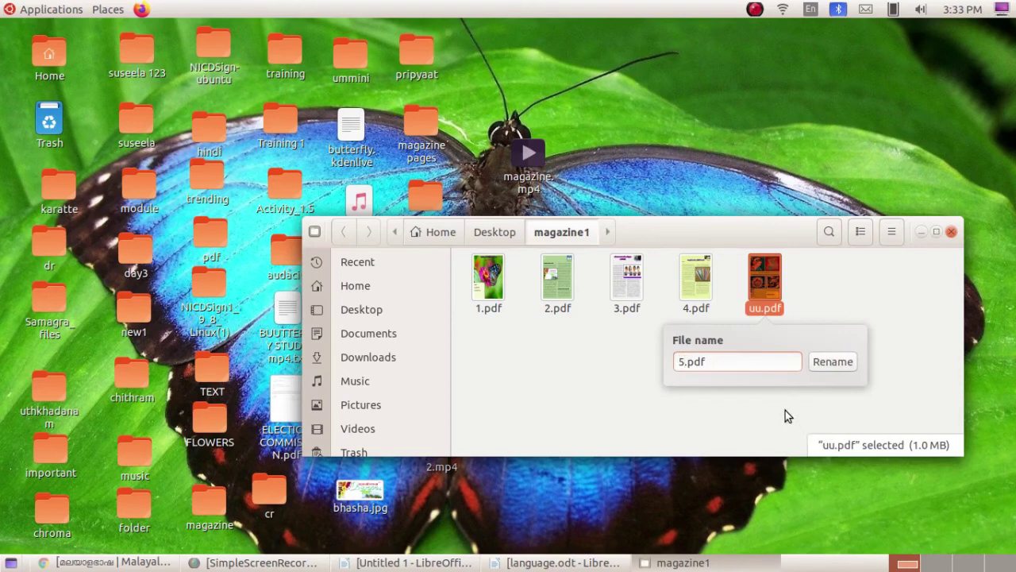
click(829, 361)
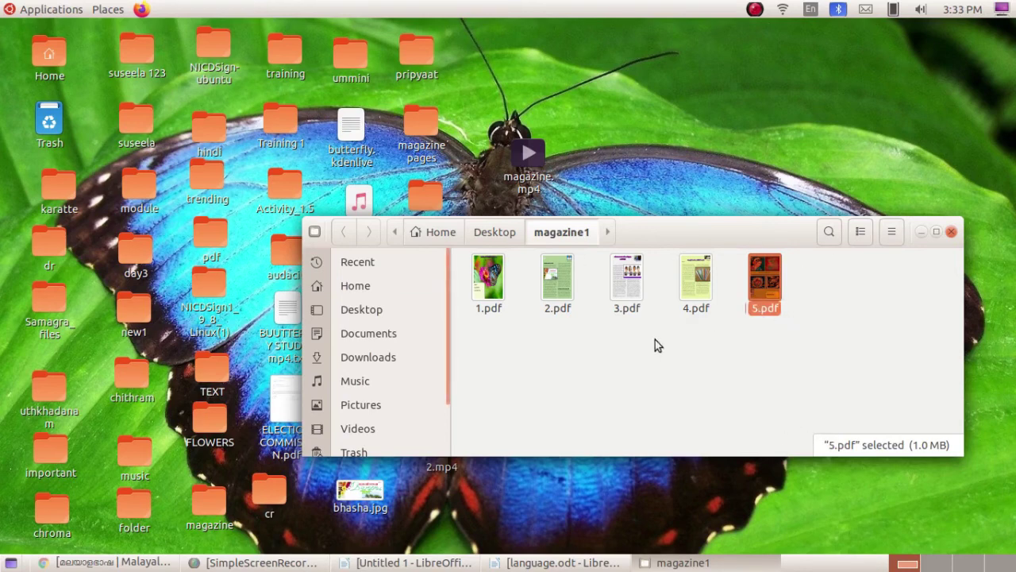
- Open 1.pdf, 2.pdf and 3.pdf one after another to check their pages, closing each document after viewing
double_click(498, 294)
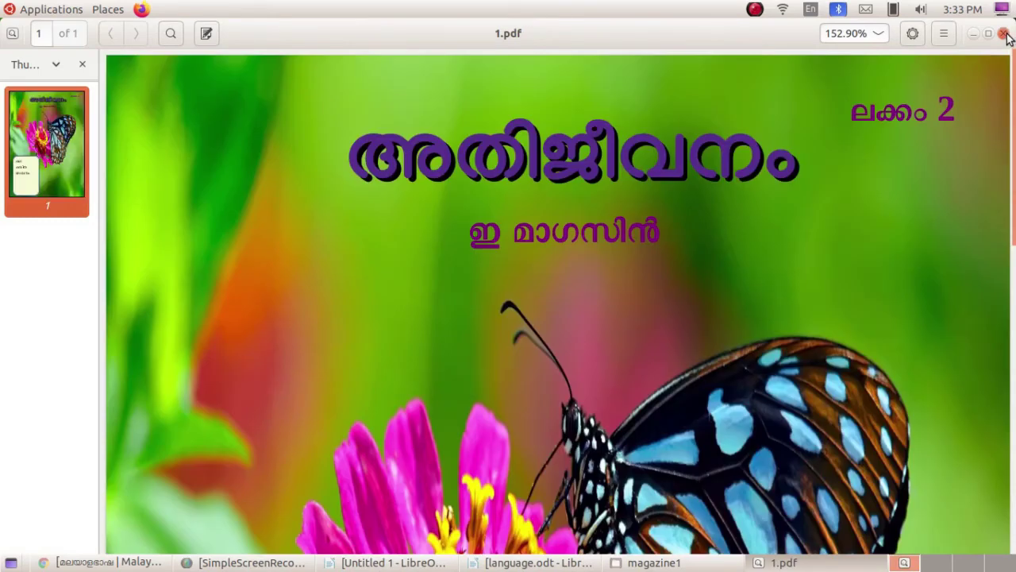
click(1004, 36)
double_click(549, 288)
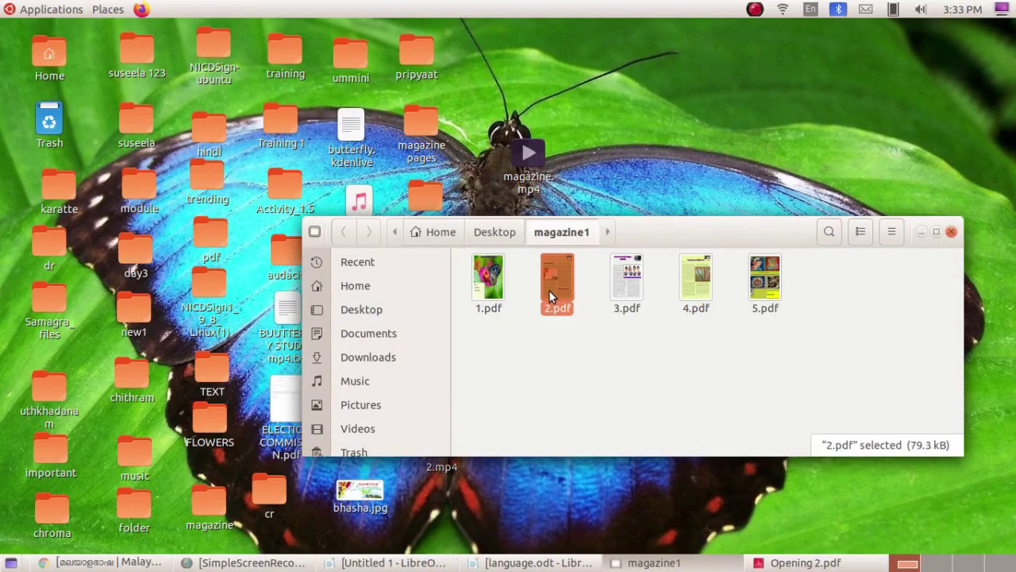
scroll(564, 194, down, 15)
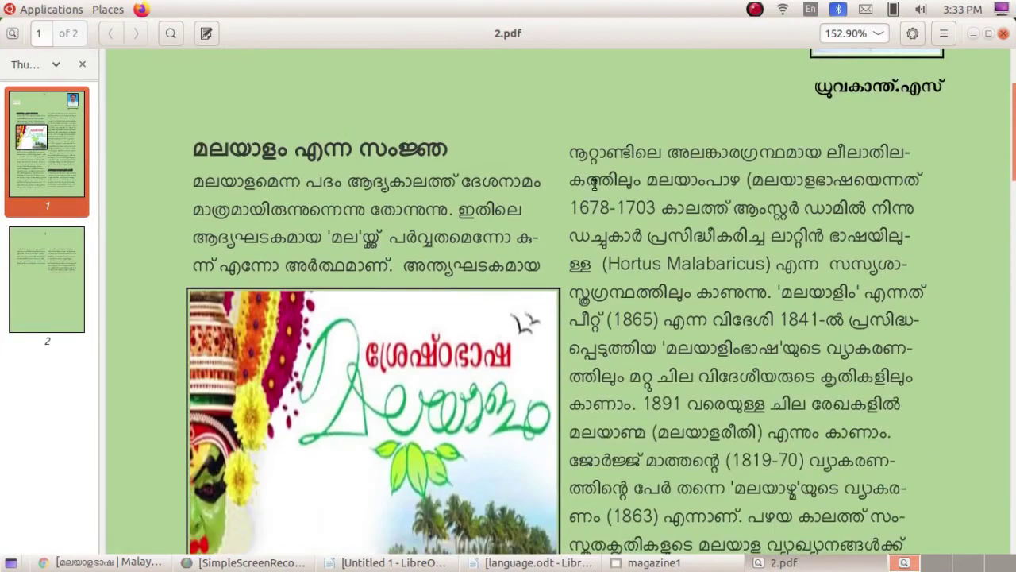
scroll(608, 174, down, 3)
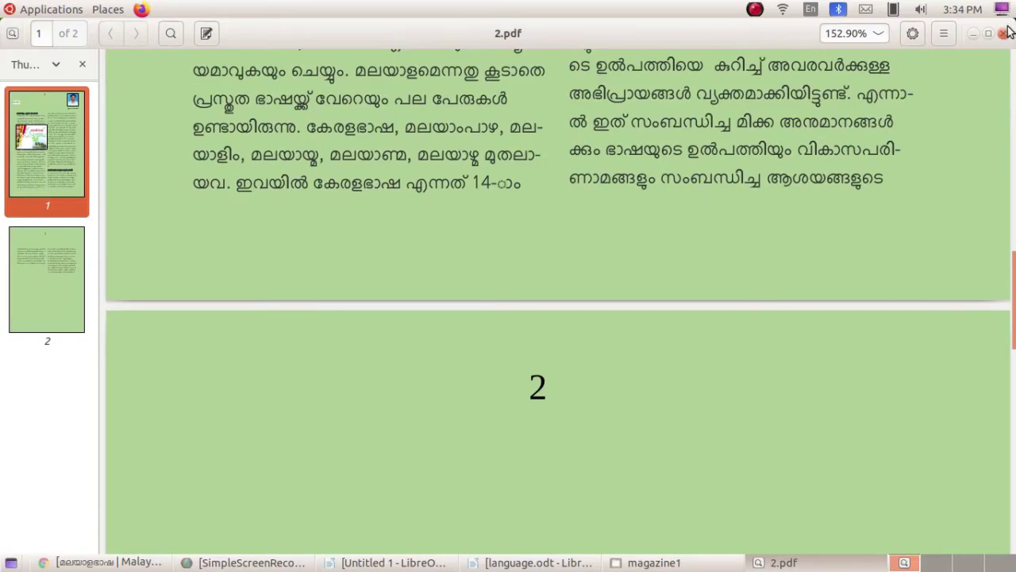
click(1003, 33)
double_click(626, 294)
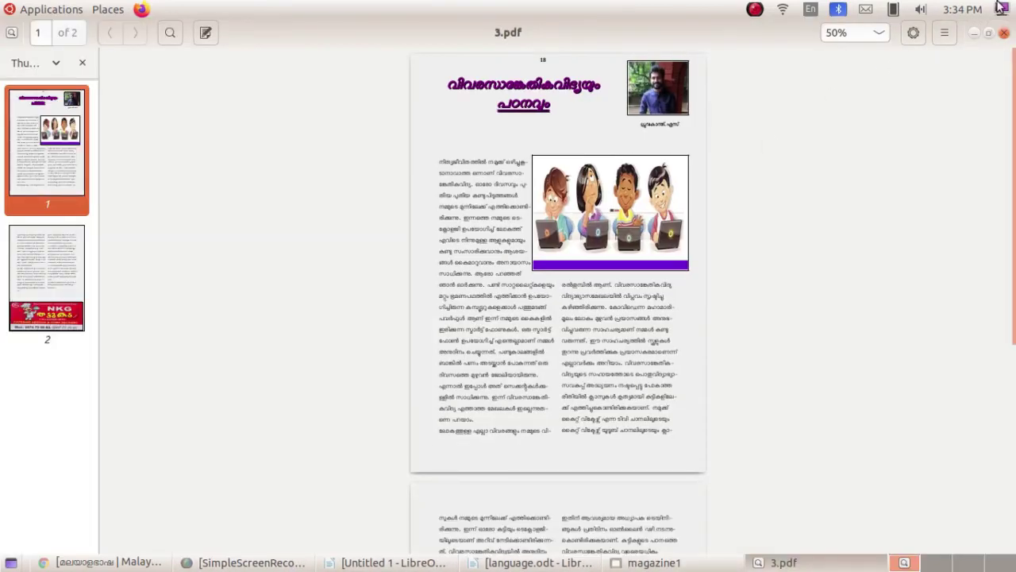
click(1004, 32)
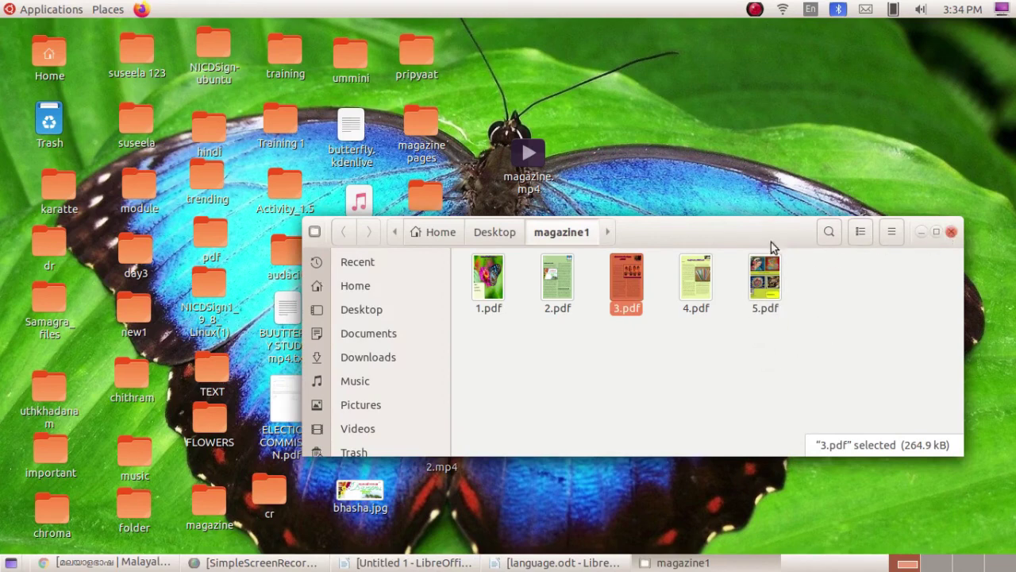
- Close the magazine1 folder, reopen it from the desktop to review the numbered files, and close it again
click(951, 231)
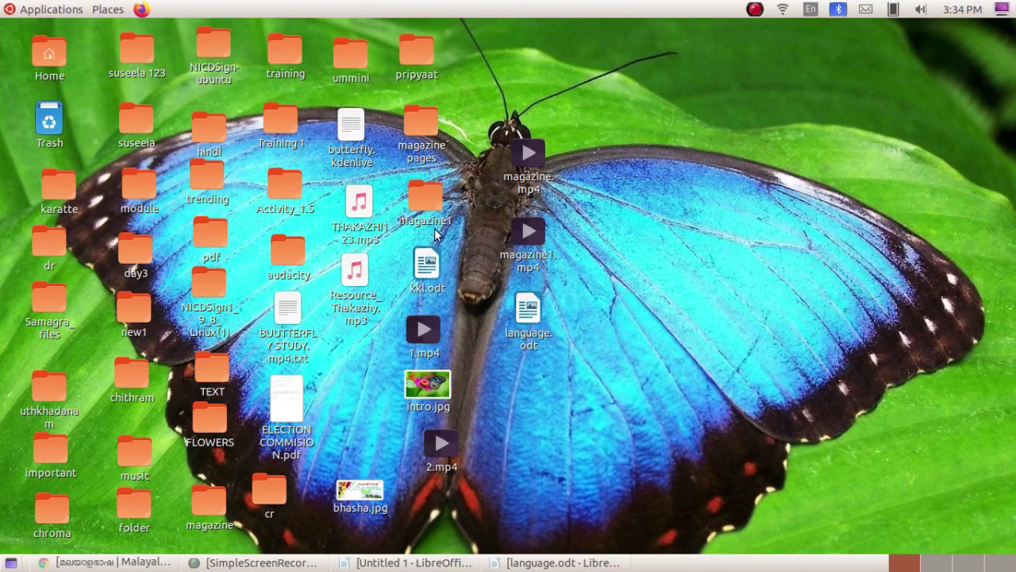
double_click(428, 203)
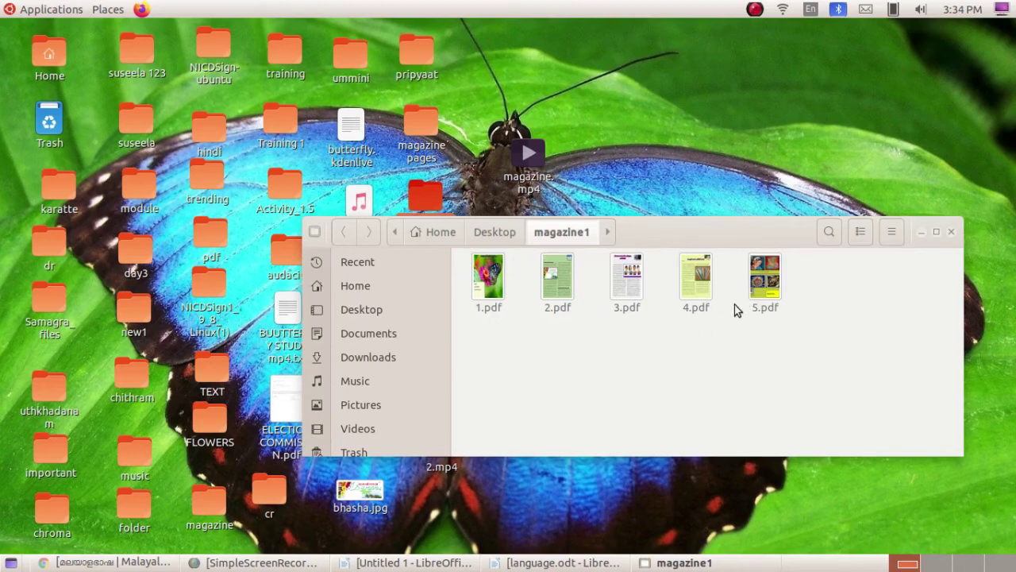
click(952, 232)
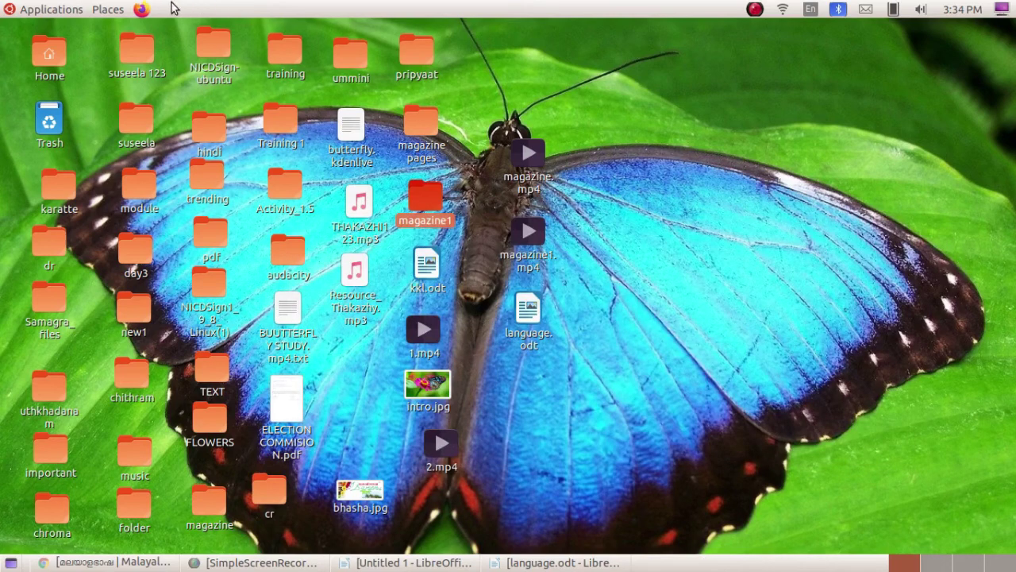
- Launch PDF-Shuffler from the office applications and reposition its empty window slightly on the desktop
click(60, 9)
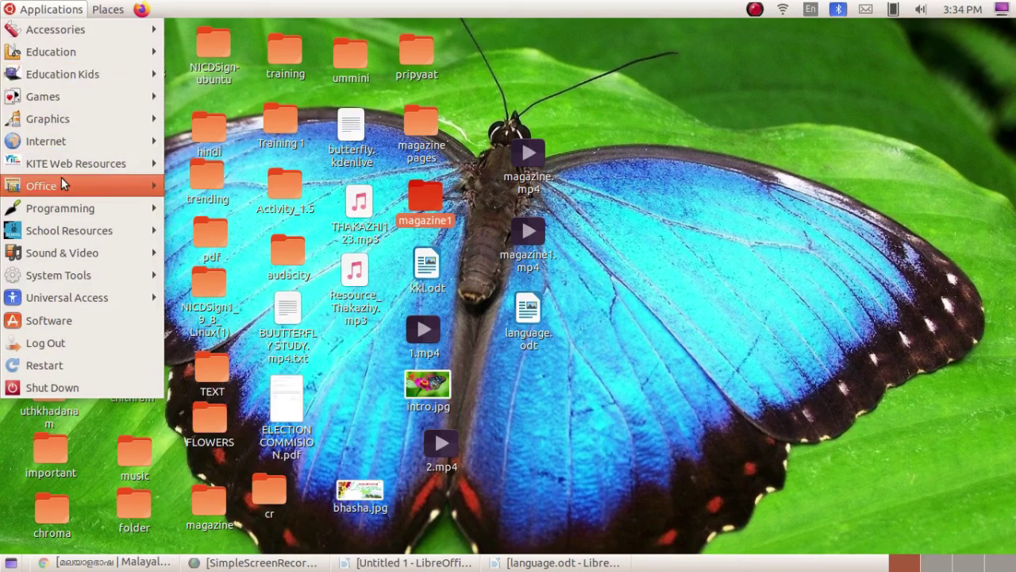
mouse_move(84, 252)
scroll(206, 295, down, 5)
mouse_move(109, 194)
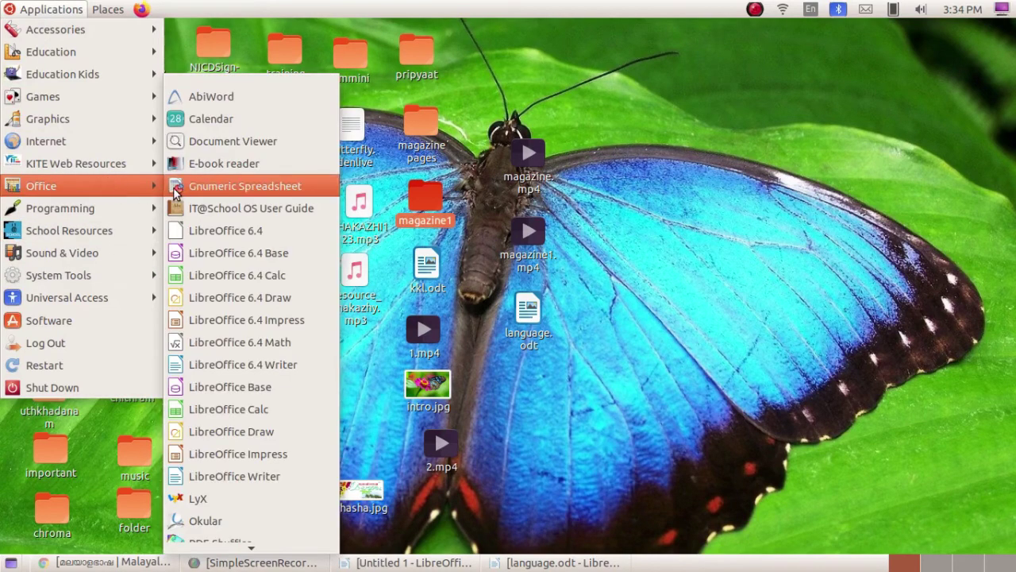
scroll(238, 230, down, 3)
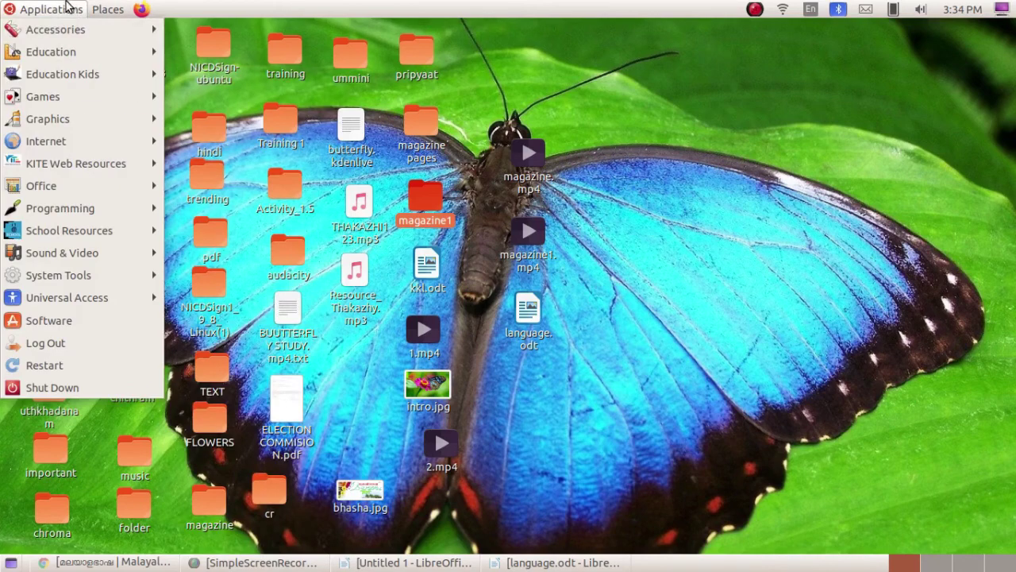
mouse_move(169, 187)
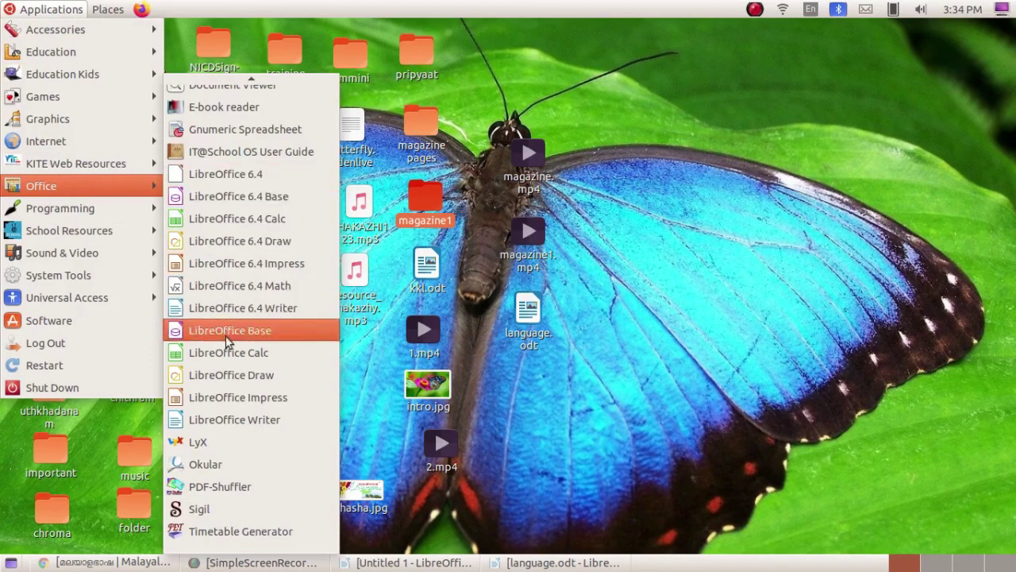
click(279, 487)
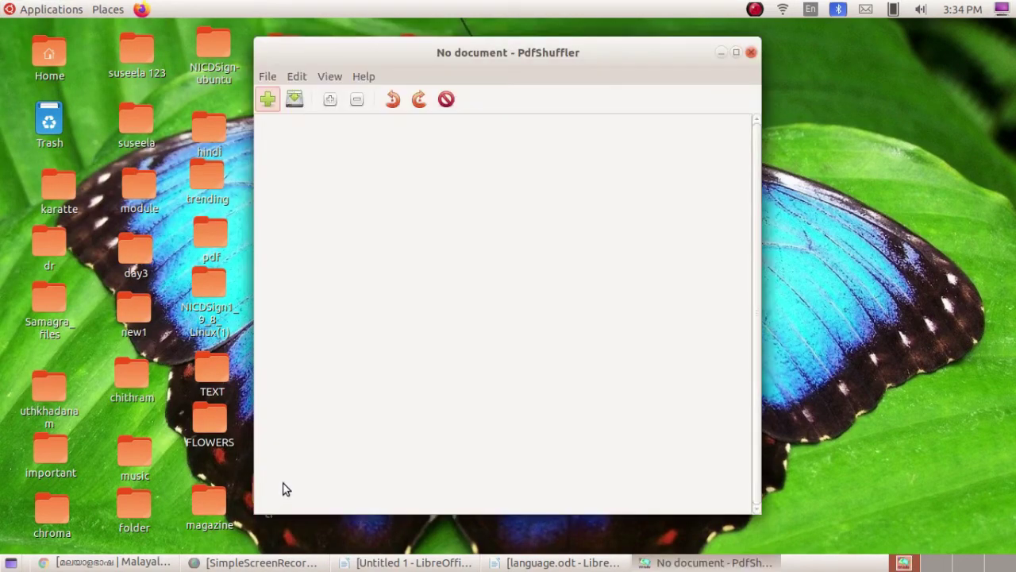
mouse_move(519, 52)
mouse_down()
mouse_move(501, 59)
mouse_move(524, 70)
mouse_up()
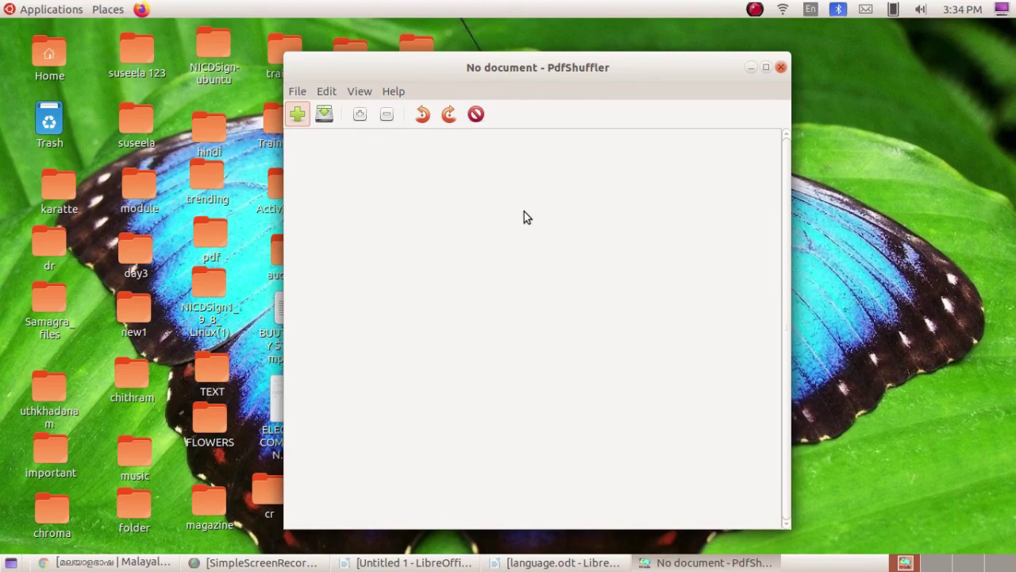
- Import all the files from 1.pdf to 5.pdf in the desktop's magazine1 folder into PDF-Shuffler
click(297, 115)
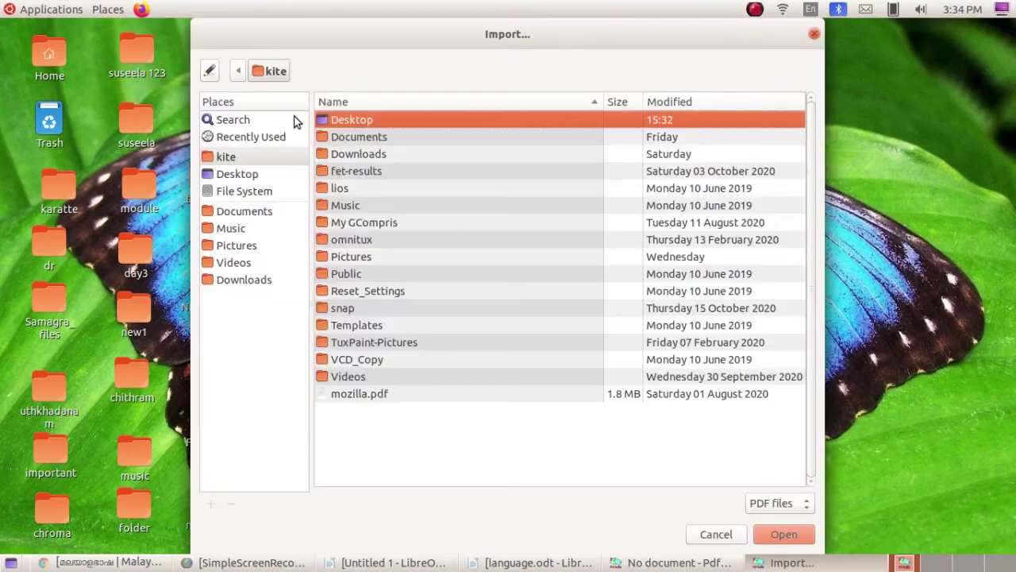
double_click(382, 120)
scroll(393, 243, down, 1)
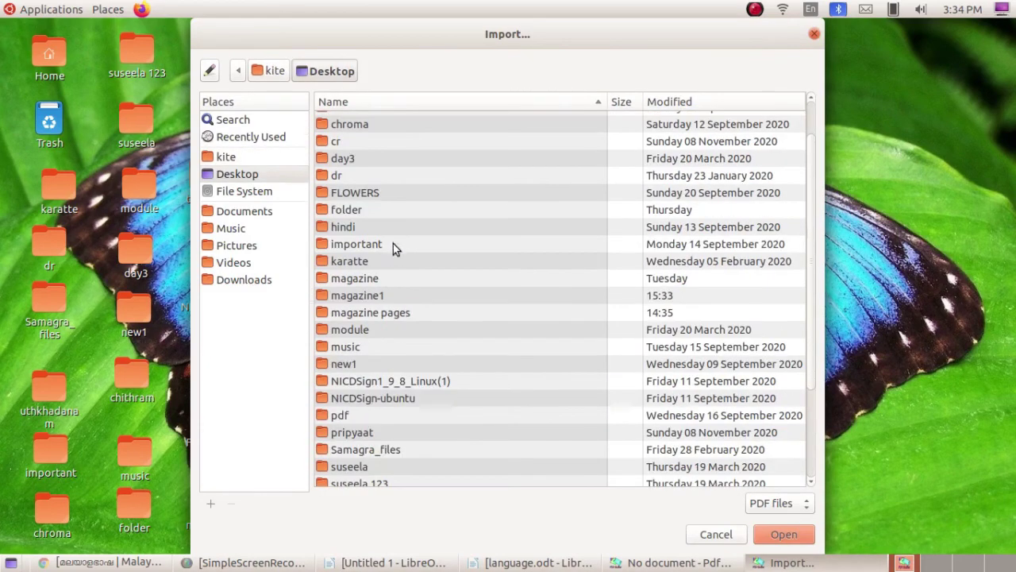
double_click(387, 295)
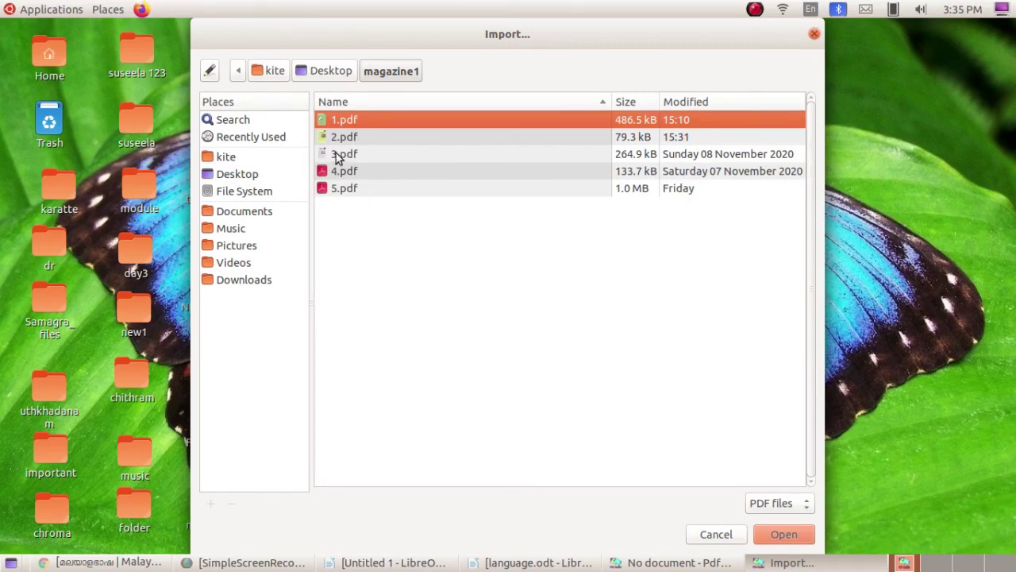
key(ctrl+a)
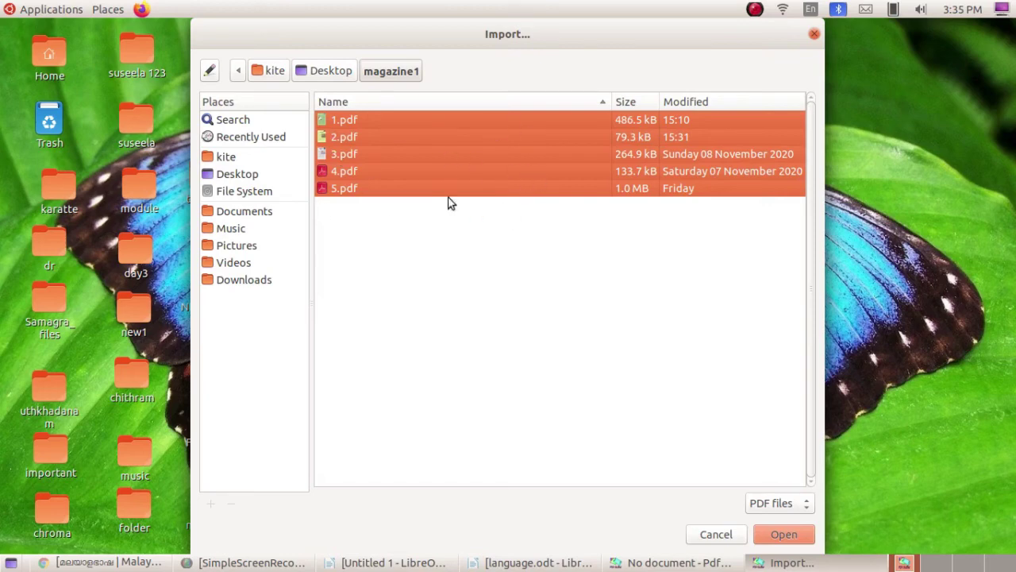
click(784, 535)
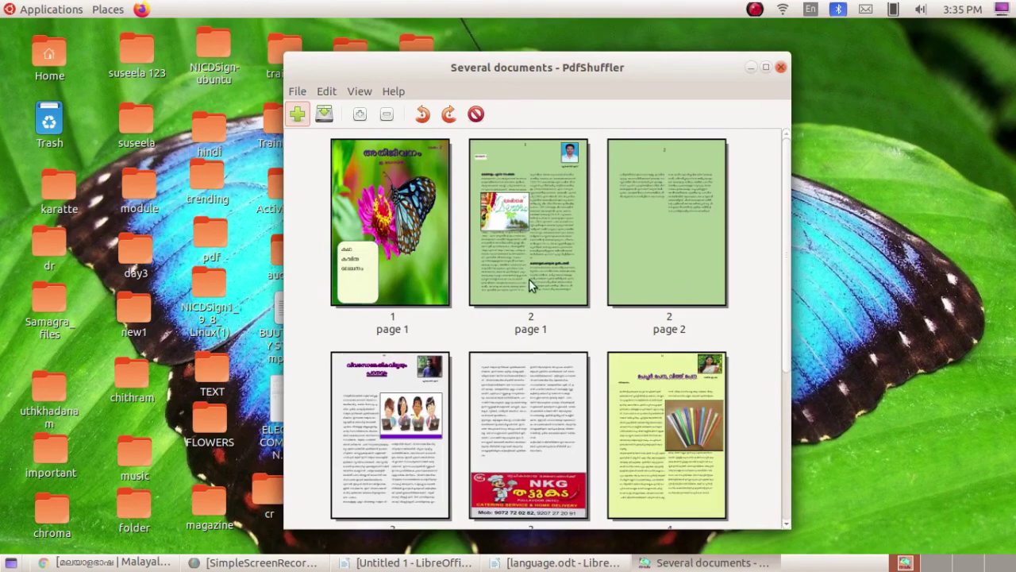
- Review the imported pages and move the page of document 5 in front of the page of document 4
scroll(518, 401, down, 5)
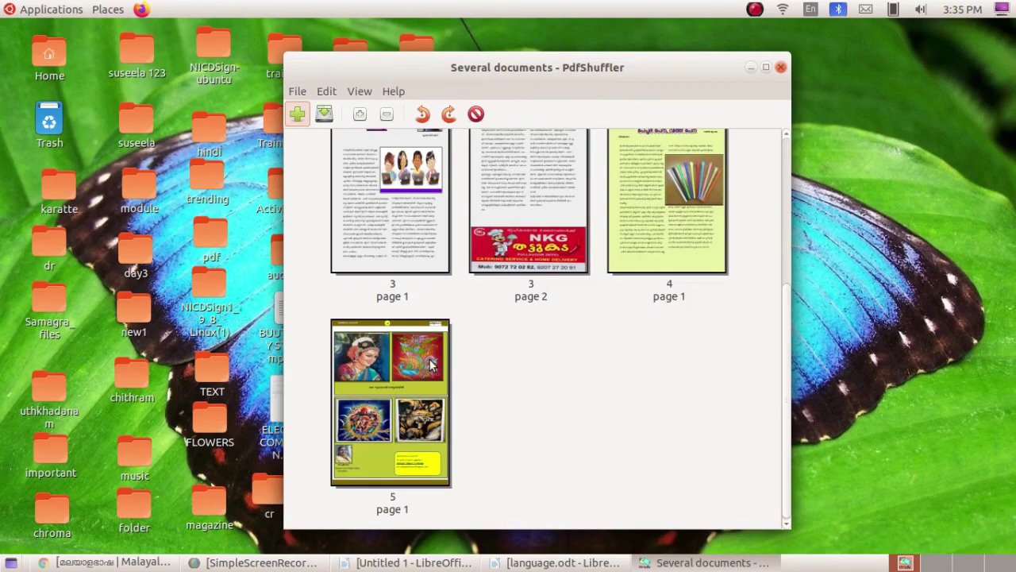
scroll(433, 362, up, 4)
scroll(433, 362, up, 2)
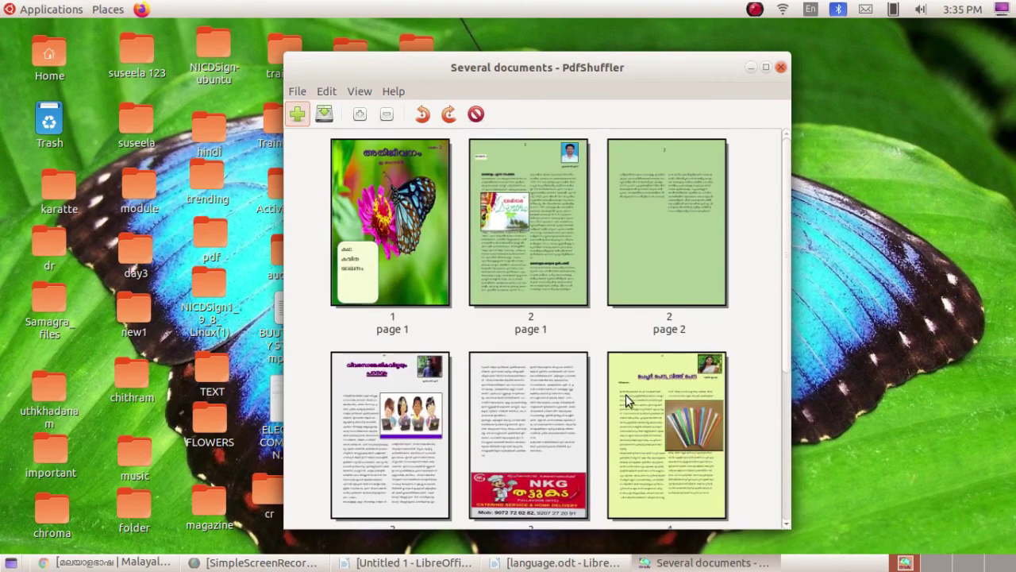
scroll(625, 401, down, 3)
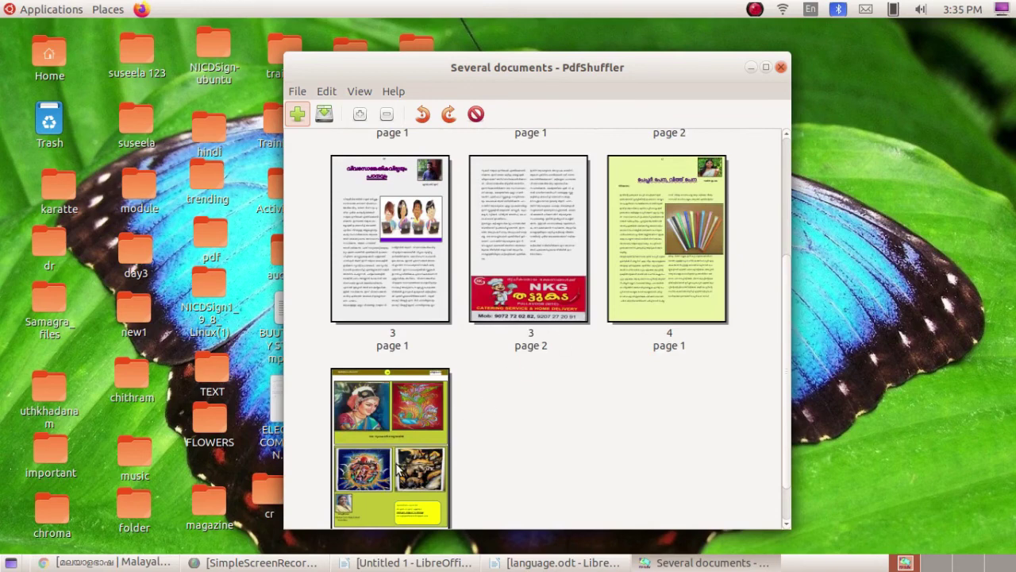
drag(395, 468, 675, 258)
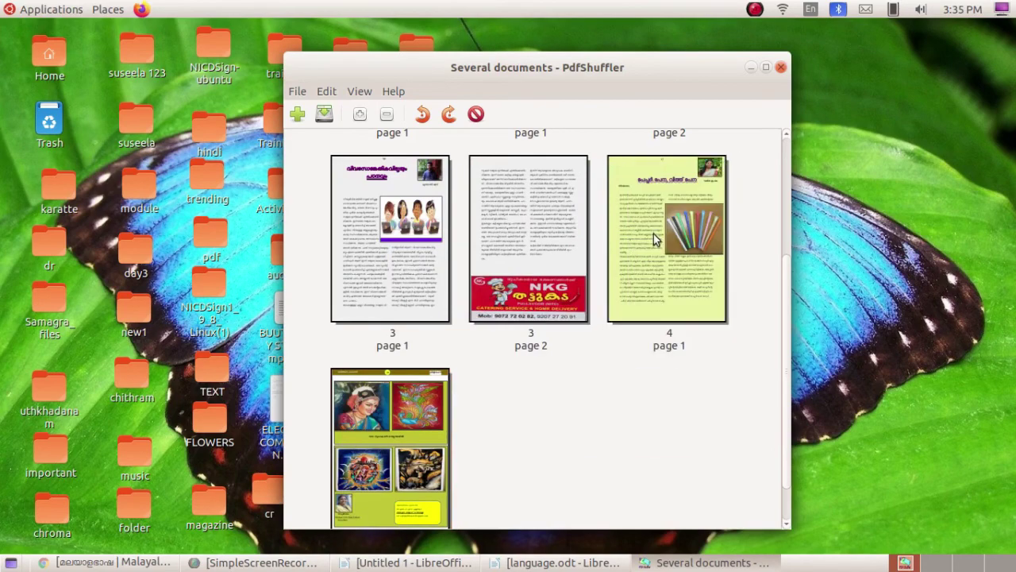
click(767, 68)
drag(171, 445, 842, 219)
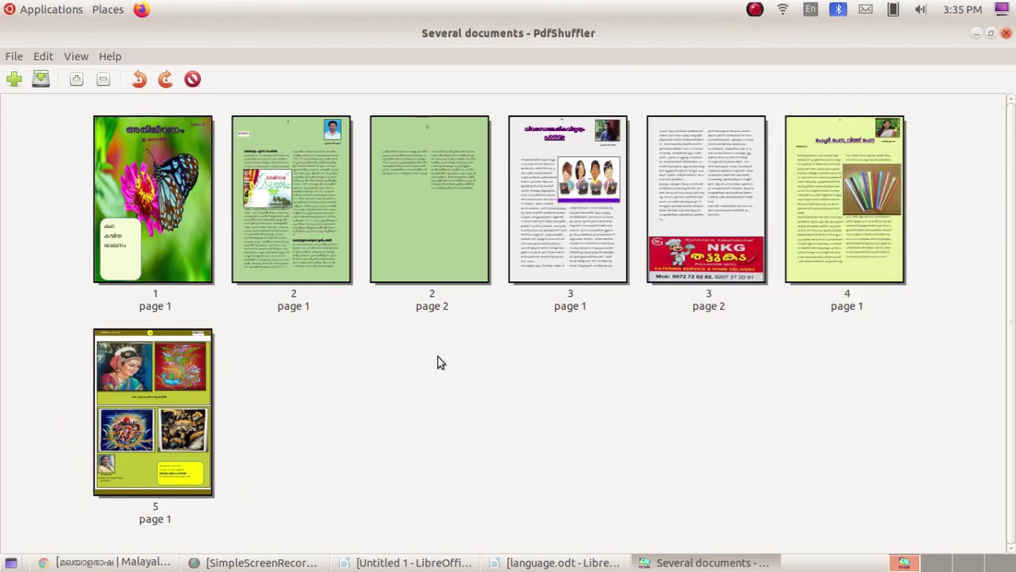
drag(191, 421, 749, 194)
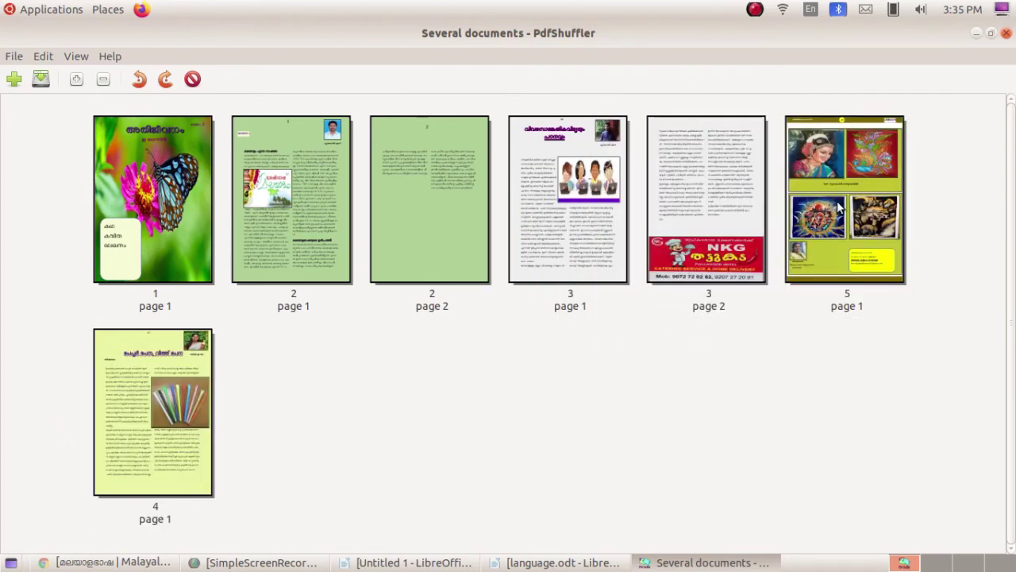
click(991, 34)
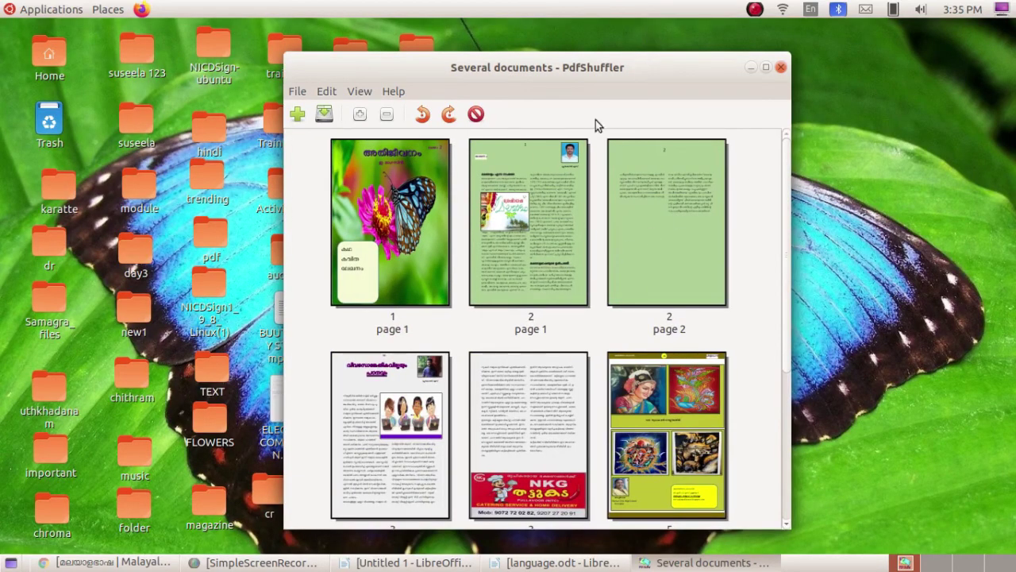
- Check the reordered pages, export them as one PDF named magazine123 to the Desktop, and close PDF-Shuffler
scroll(565, 306, down, 2)
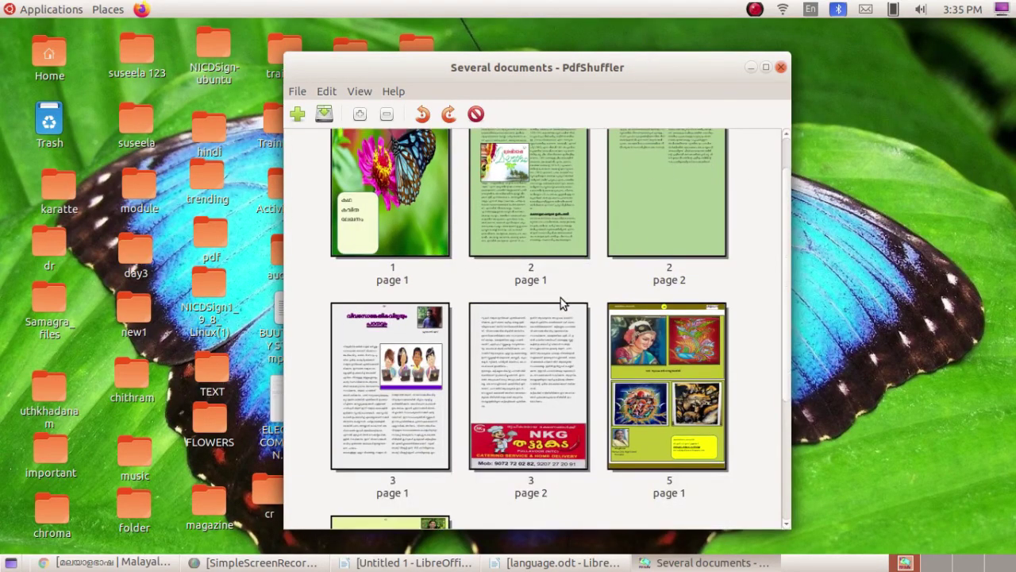
scroll(553, 278, up, 2)
scroll(545, 267, down, 4)
scroll(543, 254, up, 4)
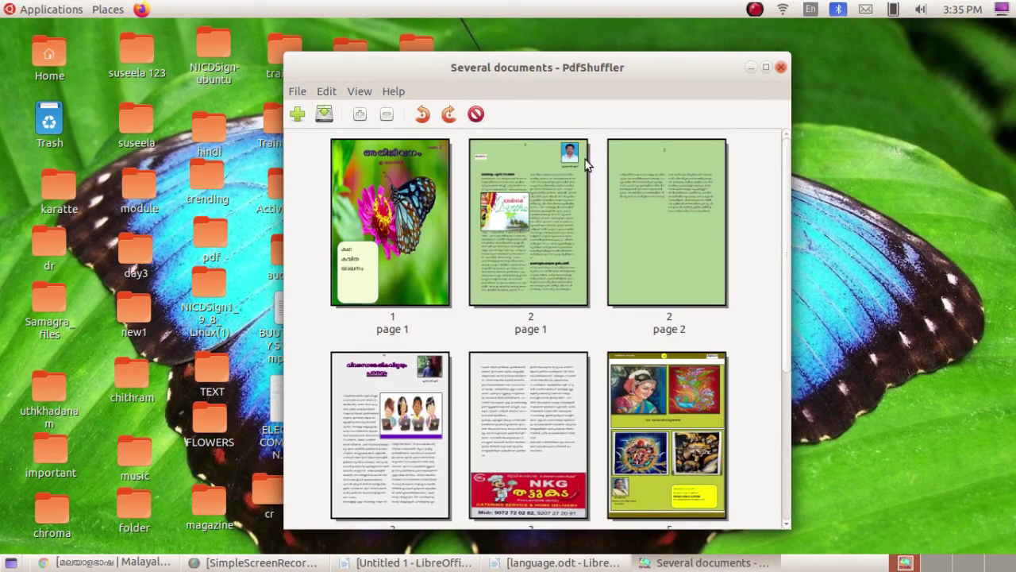
click(325, 115)
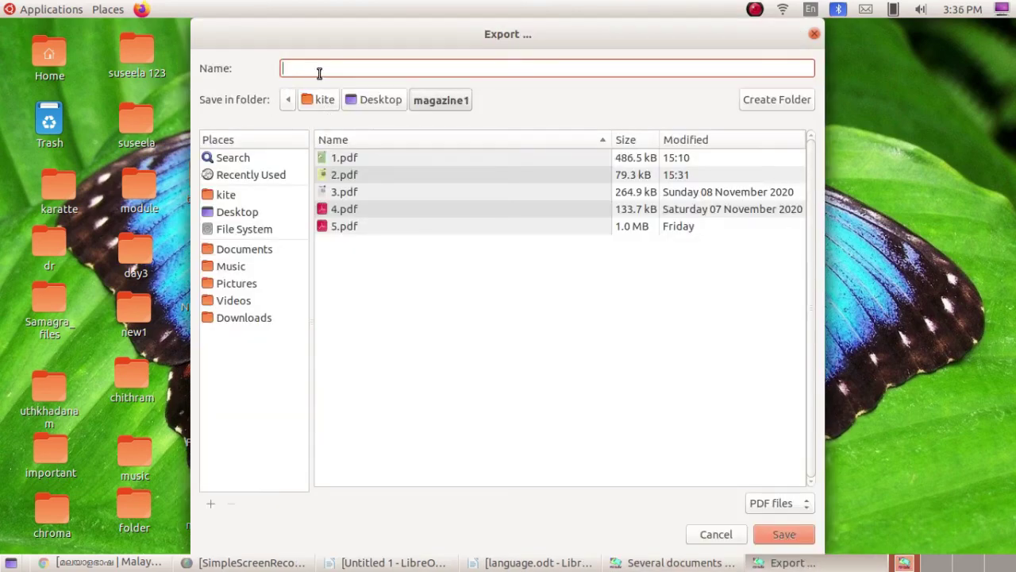
click(237, 211)
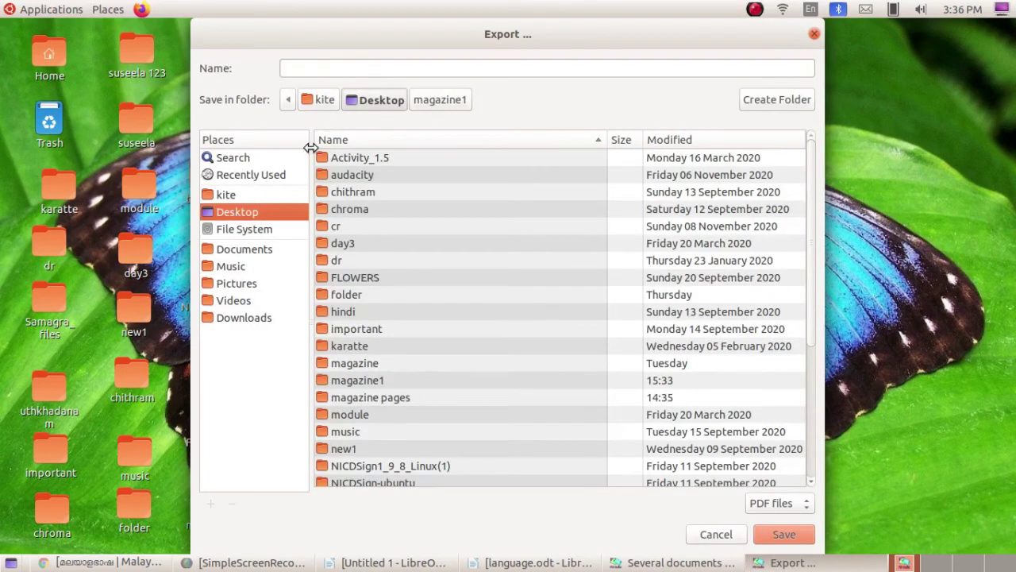
click(365, 64)
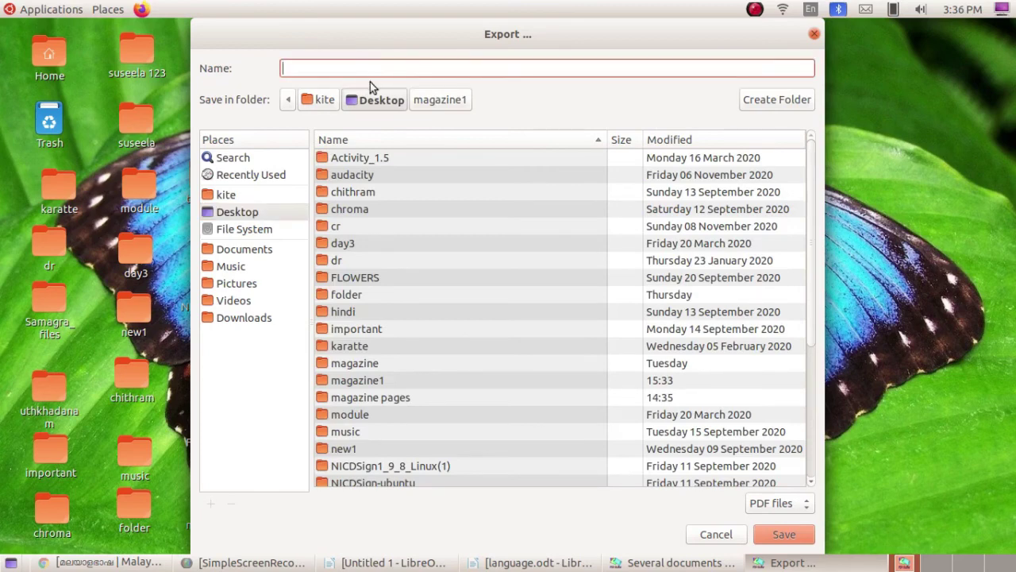
text(magaz)
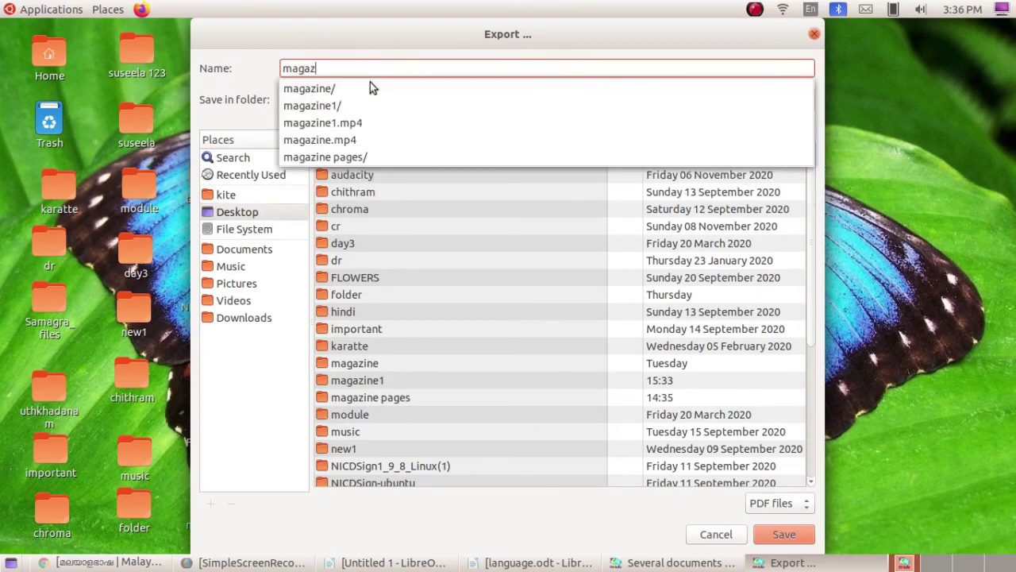
text(ine)
text(123)
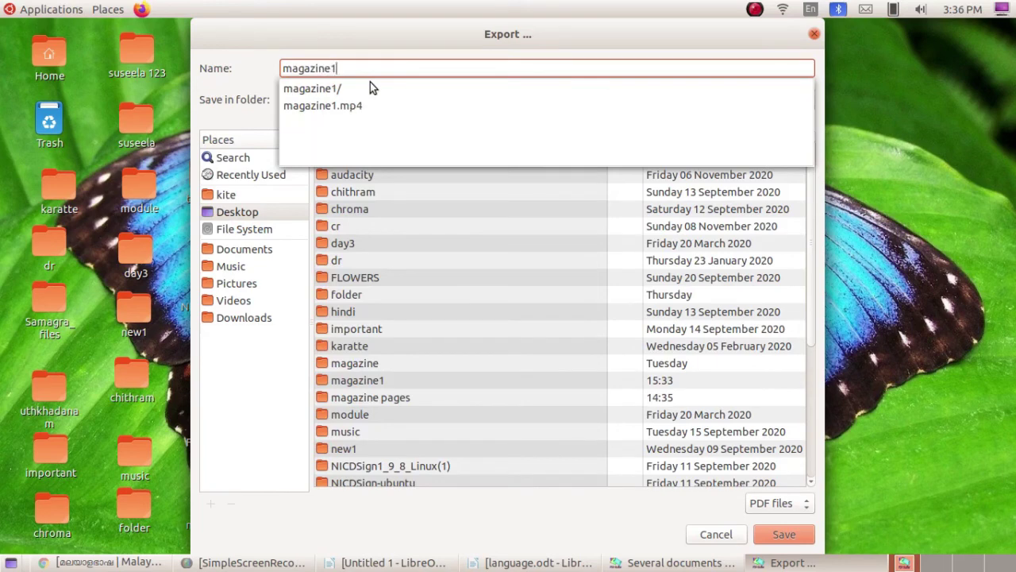
click(783, 533)
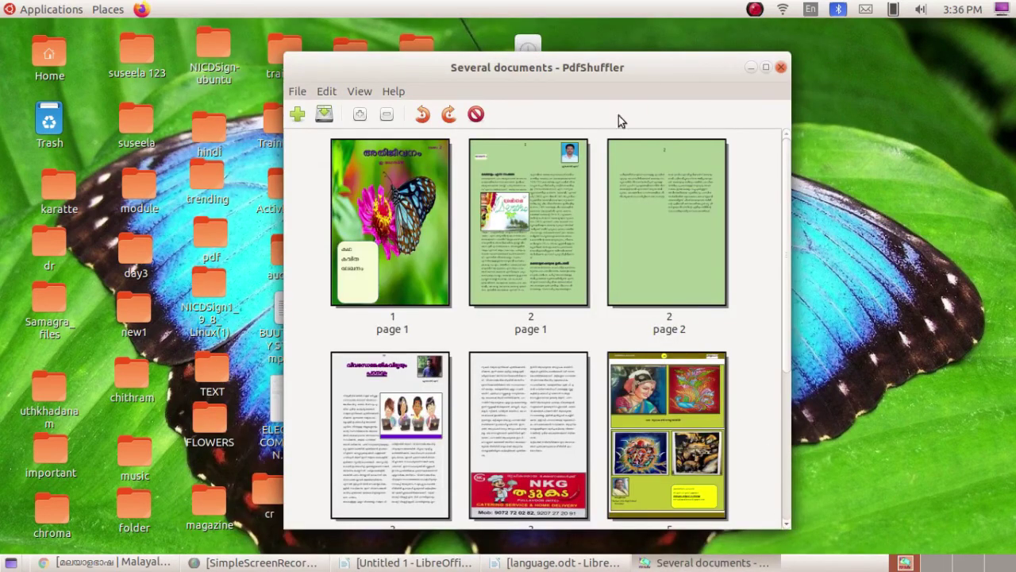
drag(554, 78, 680, 155)
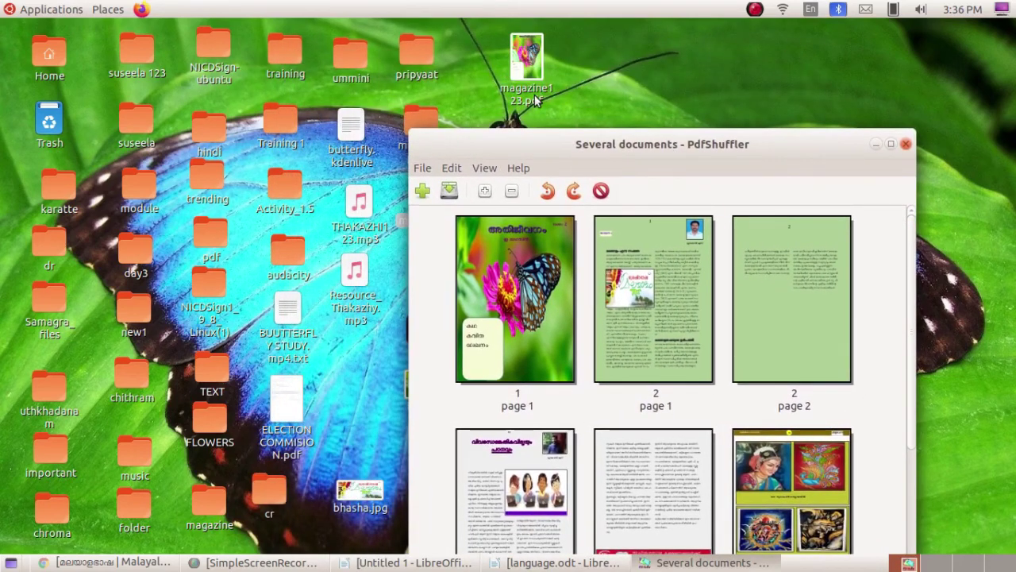
click(906, 143)
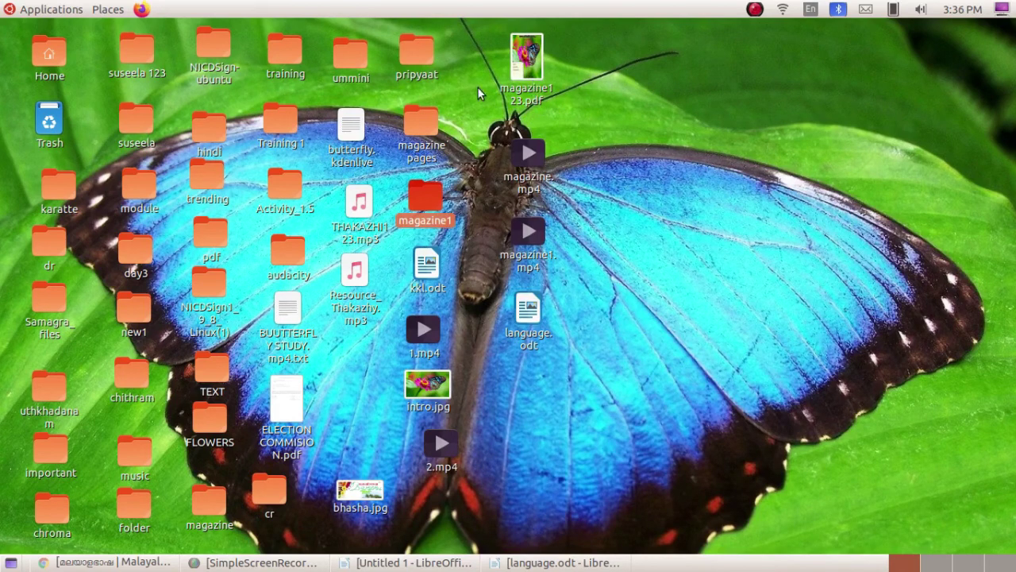
- Open magazine123.pdf from the desktop, read through it from the cover to the last page, and close it
double_click(528, 78)
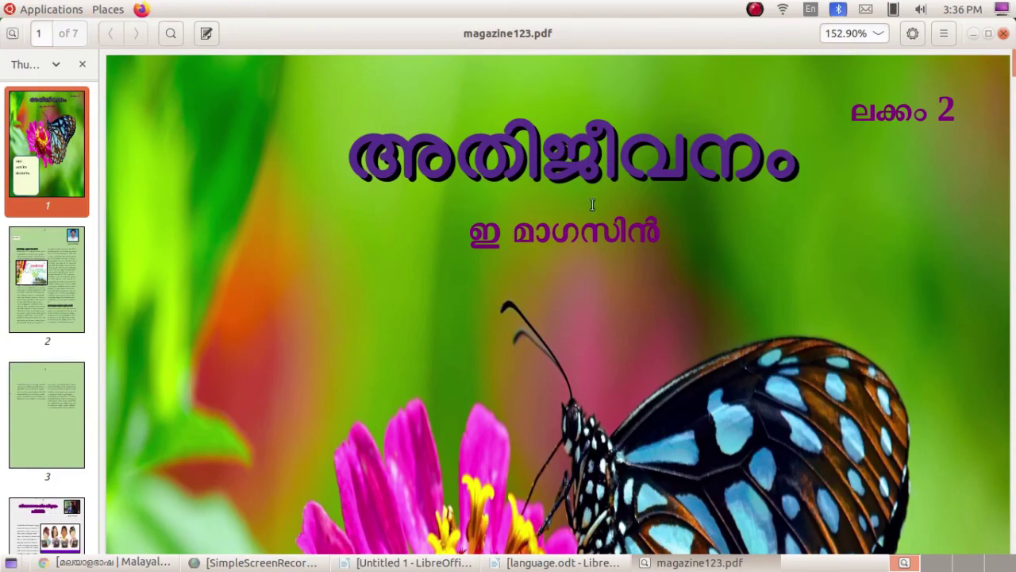
scroll(559, 252, down, 7)
scroll(561, 254, down, 18)
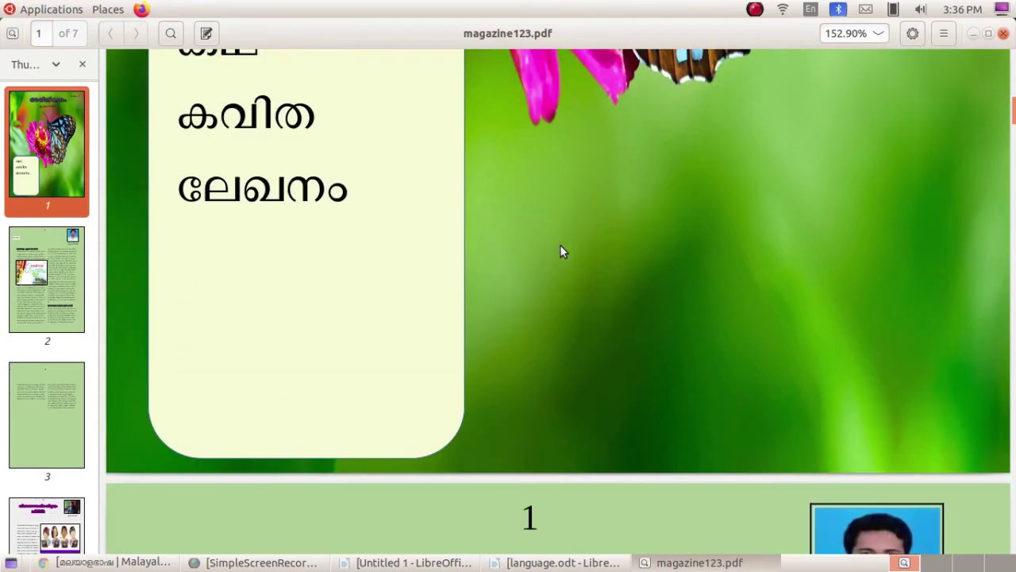
scroll(512, 200, down, 20)
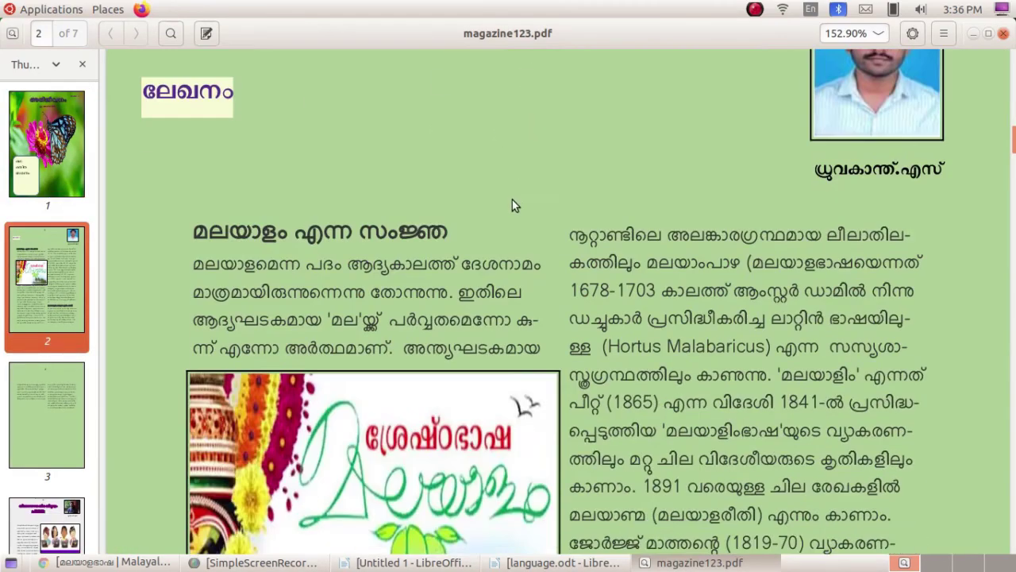
scroll(512, 202, down, 20)
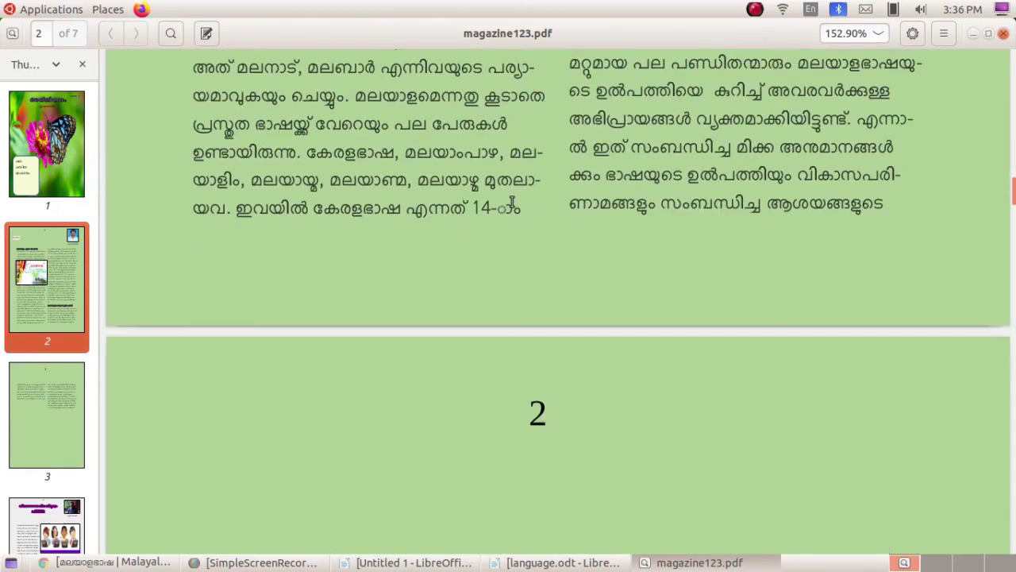
scroll(512, 202, down, 20)
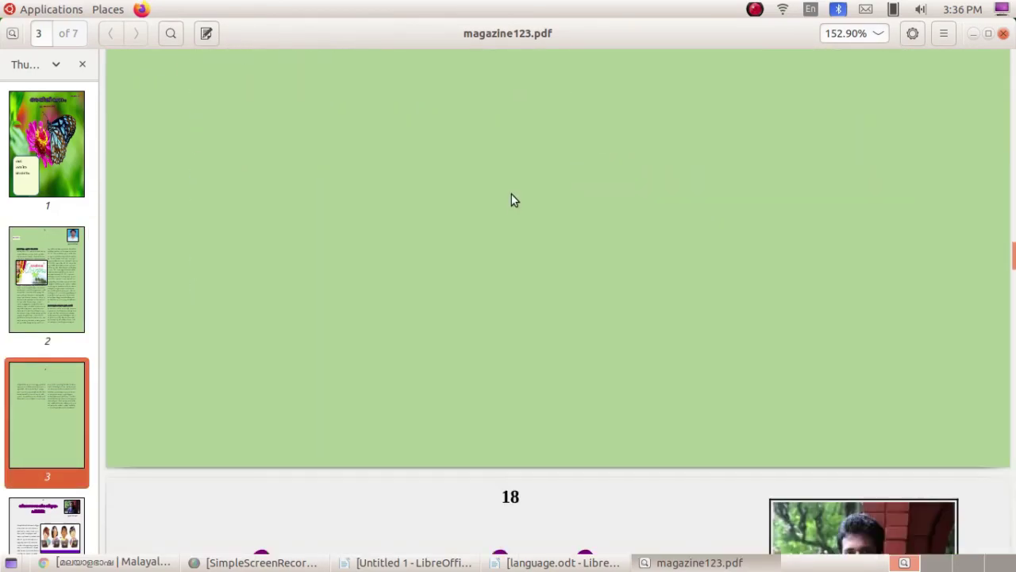
scroll(517, 180, down, 20)
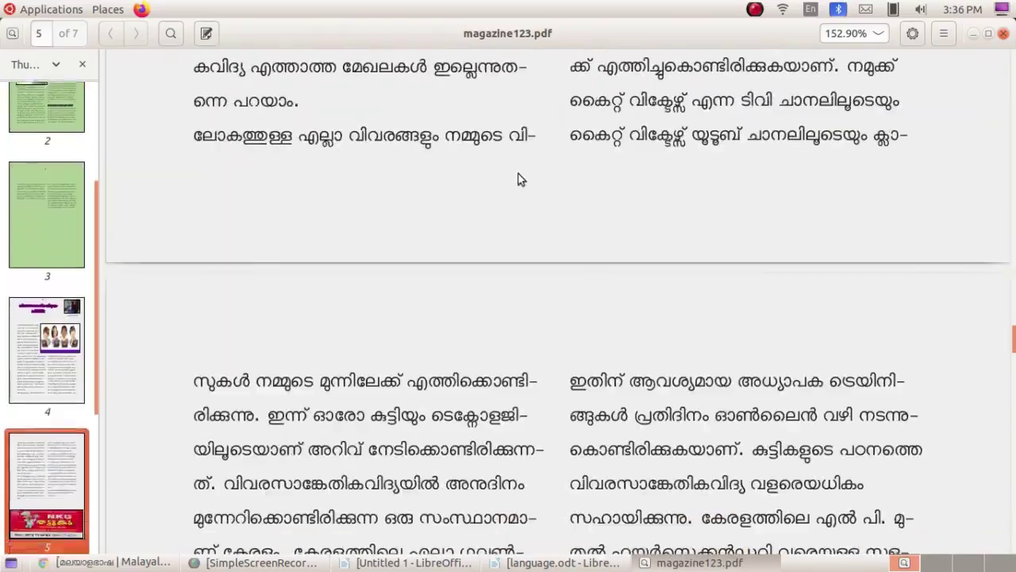
scroll(524, 173, down, 20)
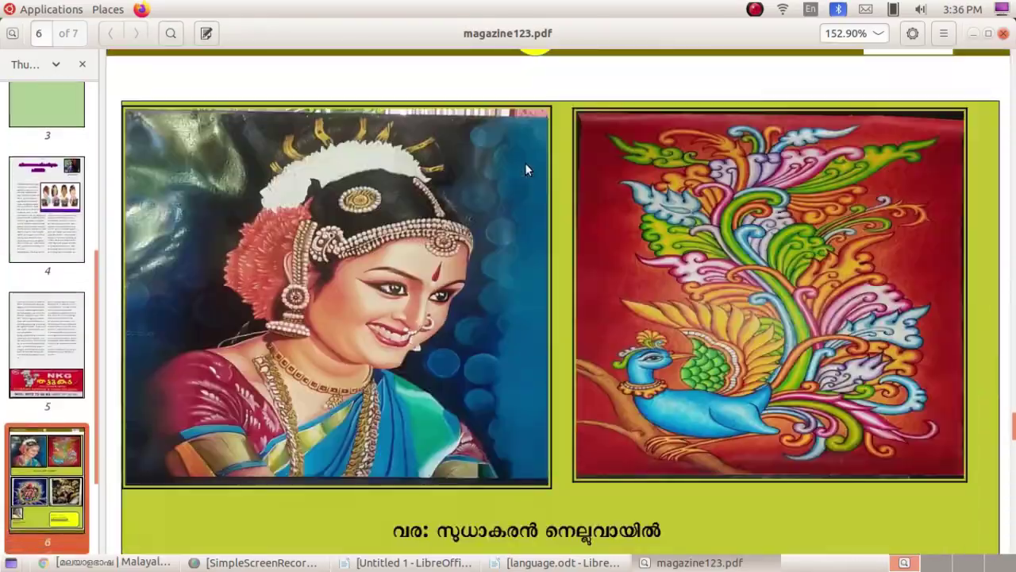
scroll(541, 166, down, 15)
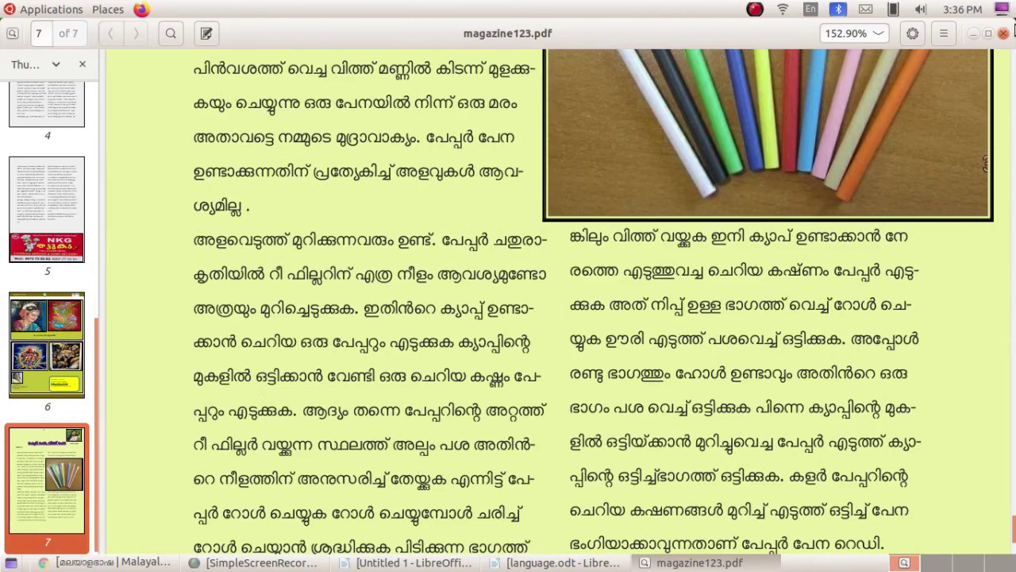
click(1004, 33)
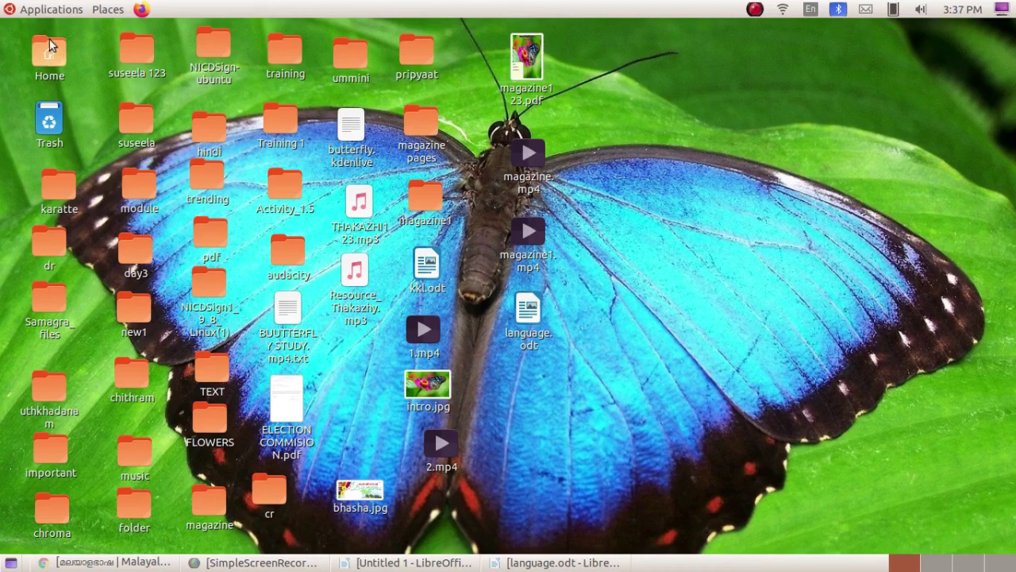
- Switch to Chrome, load the Google homepage in a new tab, and dismiss the Chrome update notice
click(103, 562)
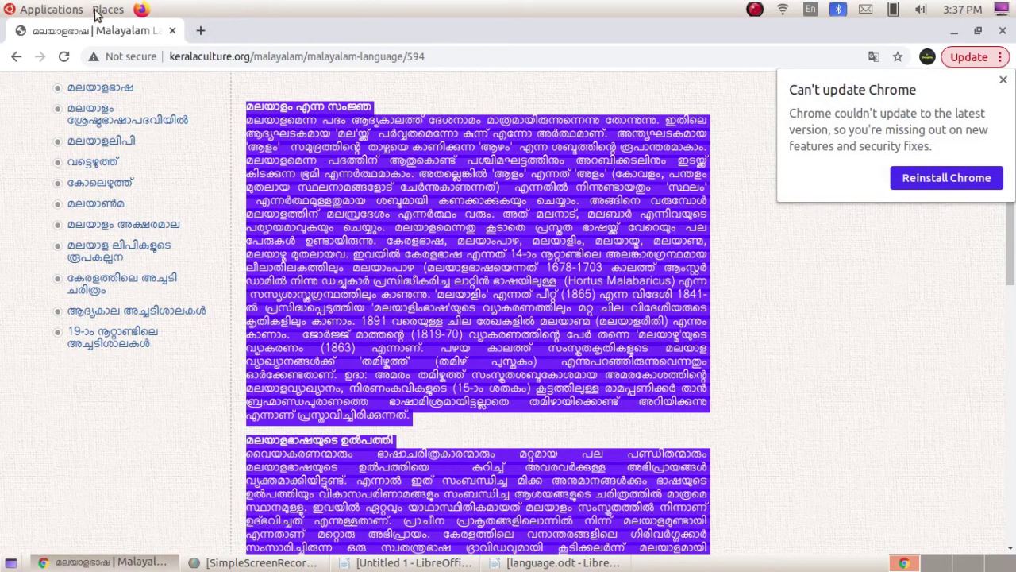
click(202, 30)
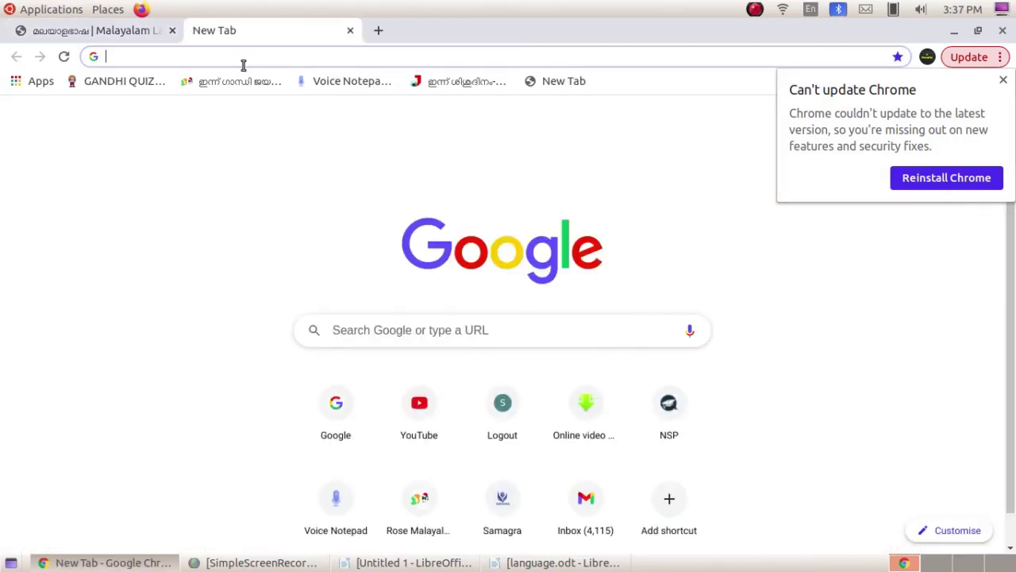
text(g)
key(Return)
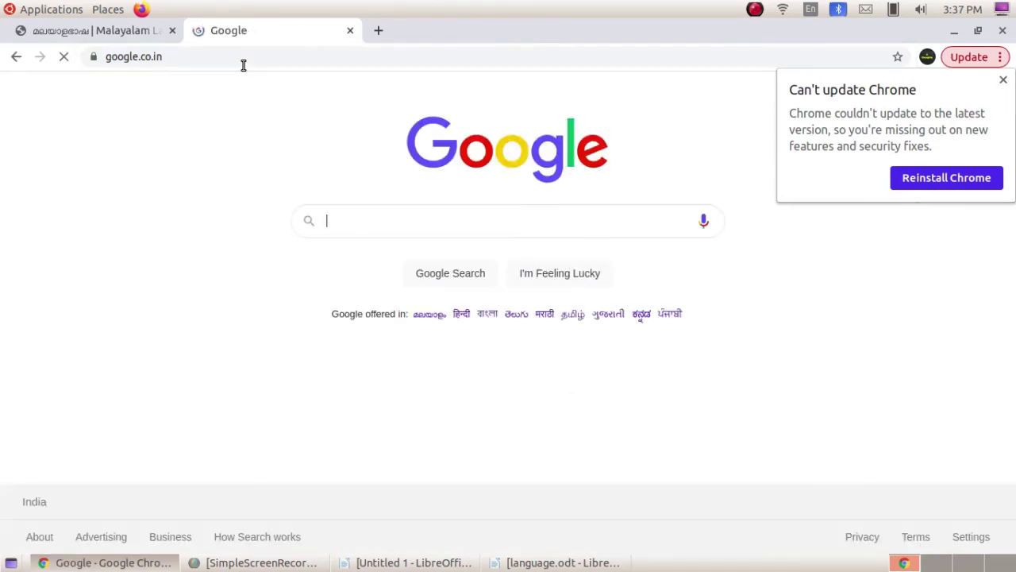
click(1003, 80)
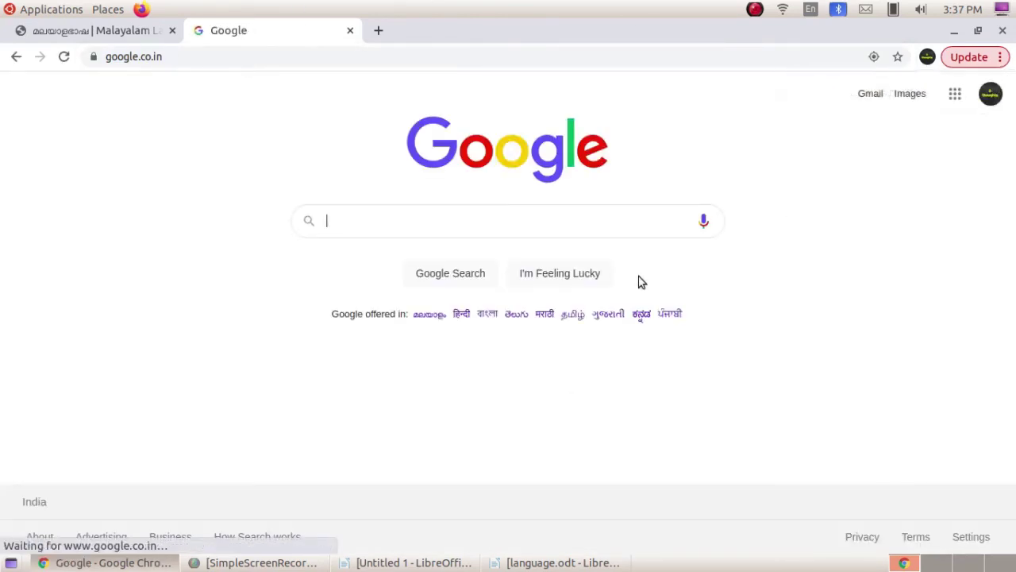
- Search Google for flip html5 and open the Login result of fliphtml5.com
click(439, 220)
click(402, 274)
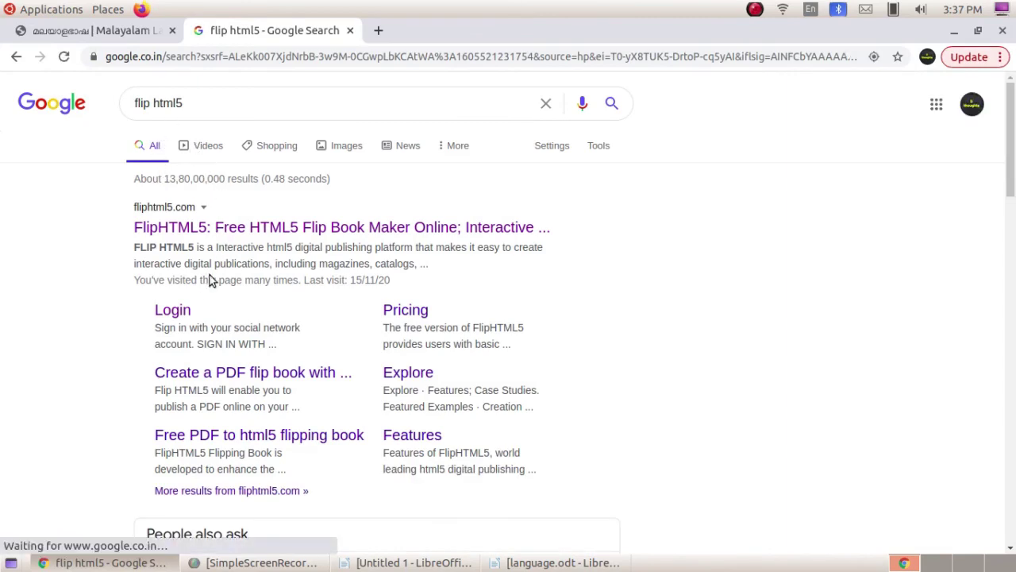
click(179, 313)
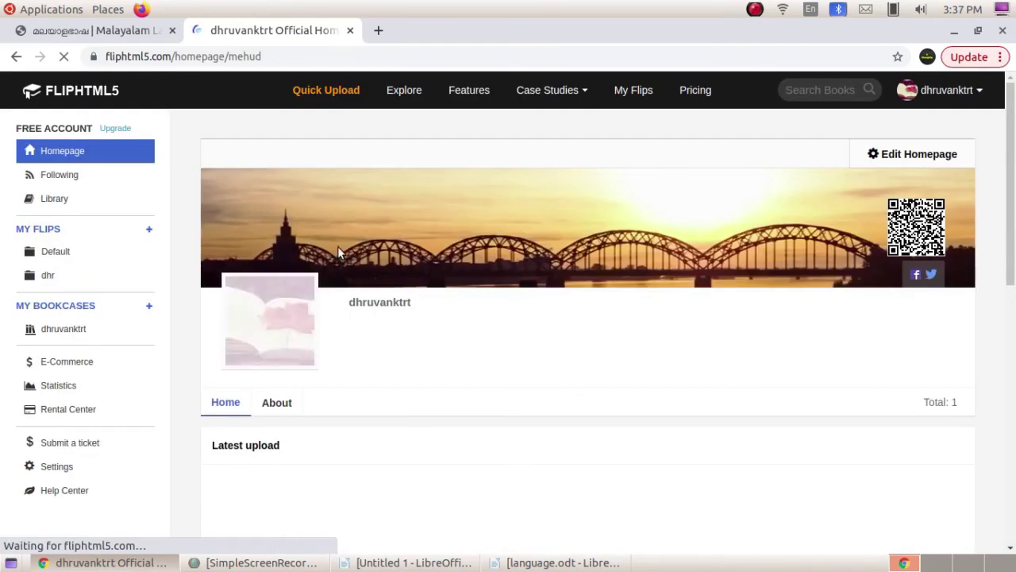
- Look over the FlipHTML5 account homepage and flip through the first pages of the latest uploaded magazine
mouse_move(949, 91)
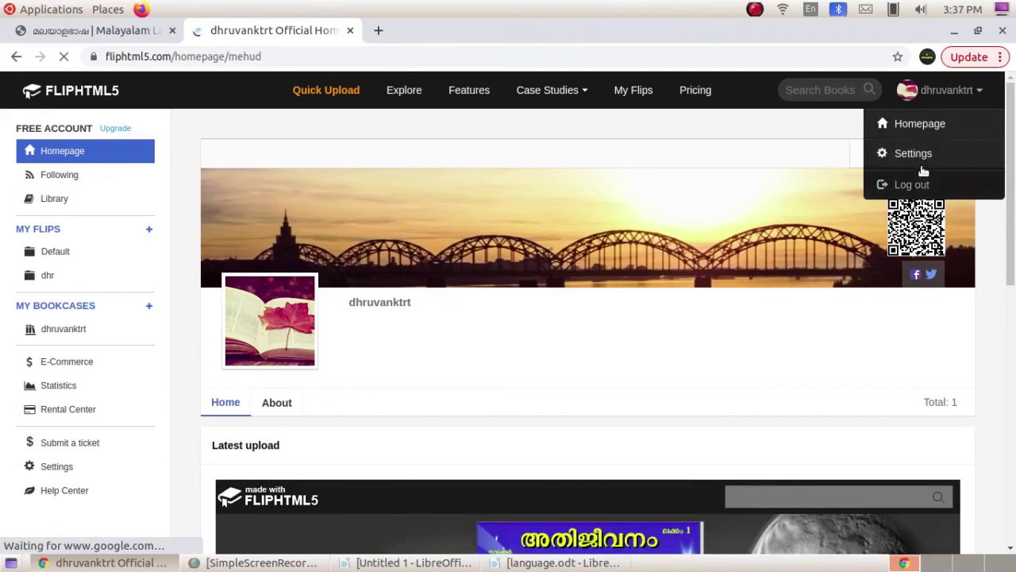
scroll(651, 319, down, 5)
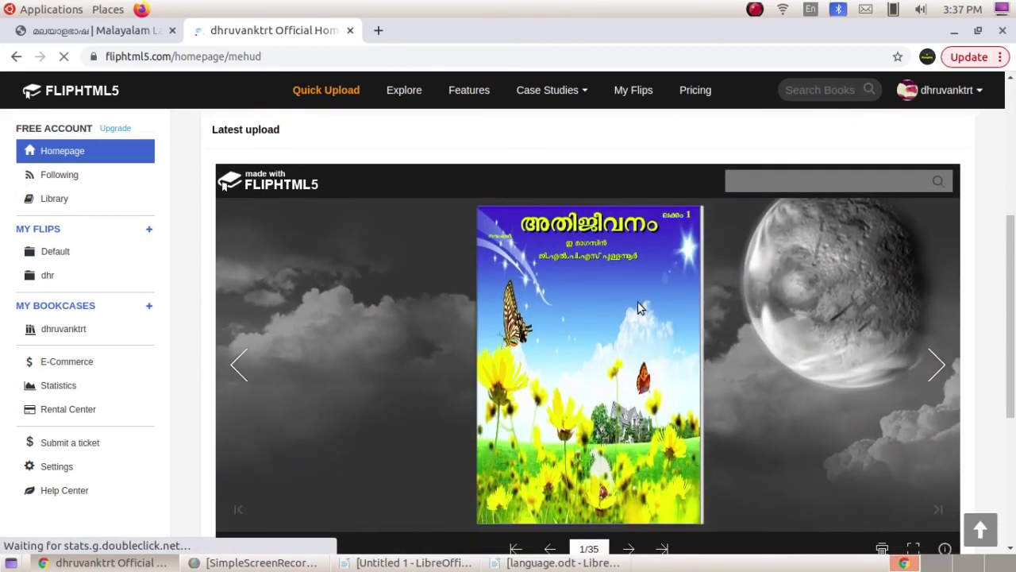
click(639, 308)
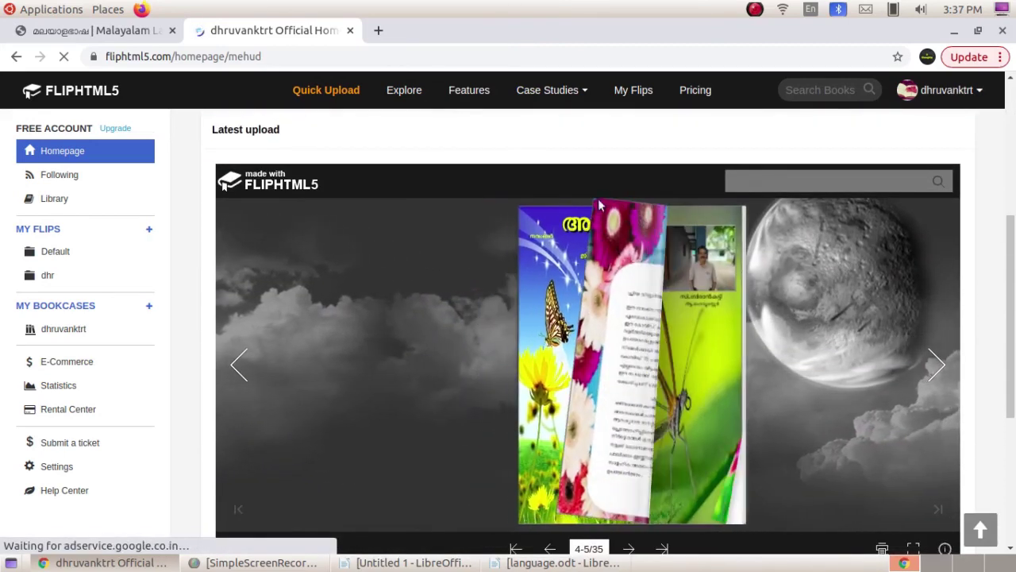
scroll(381, 156, up, 5)
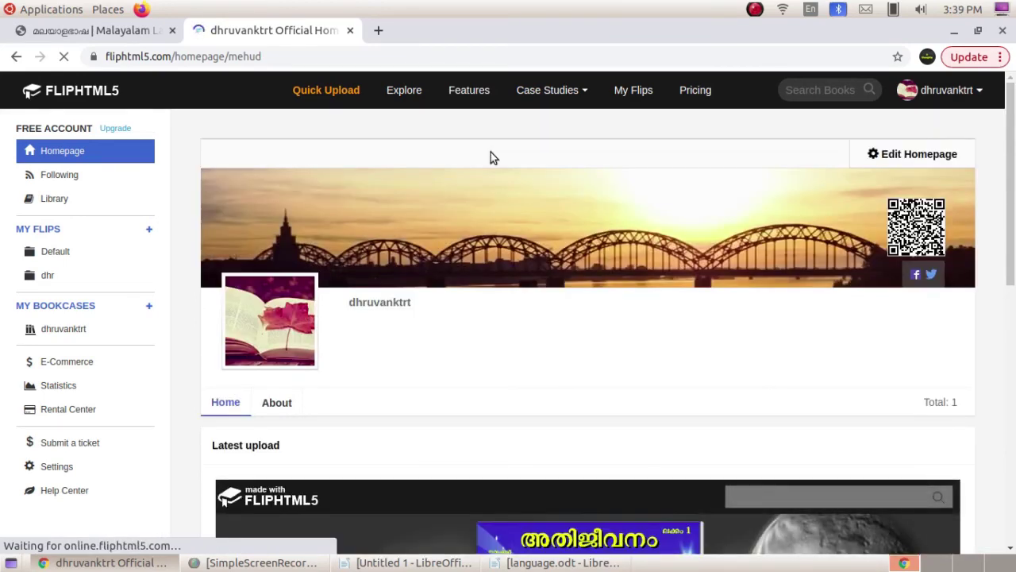
- Add a new book to the Default folder of My Flips by uploading magazine123.pdf from the Desktop
click(69, 254)
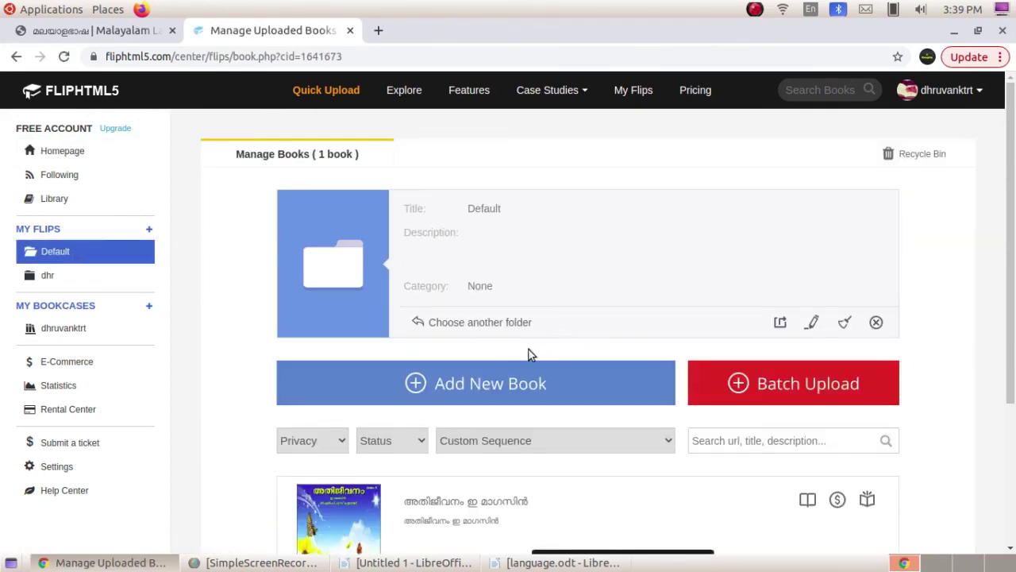
click(500, 379)
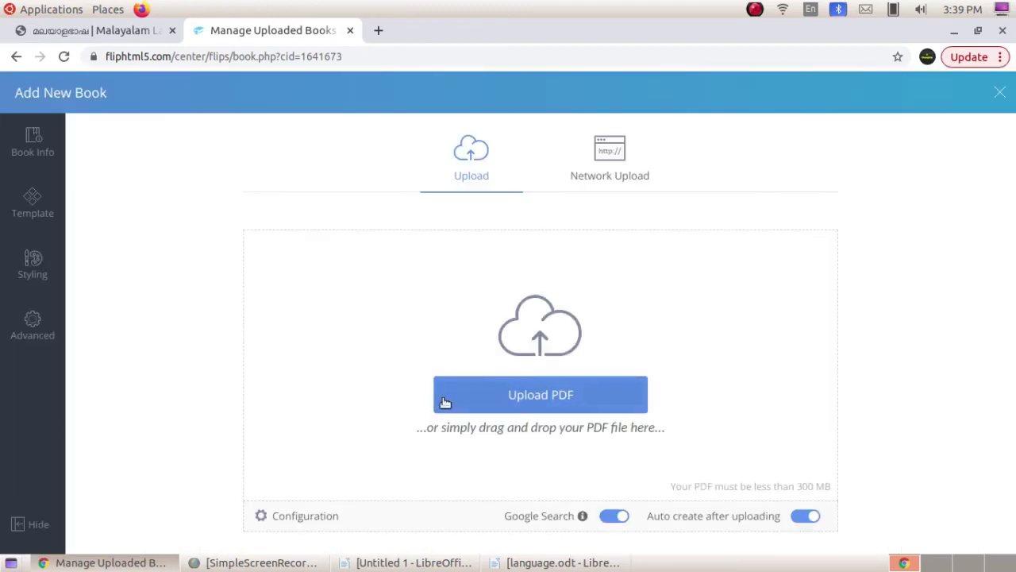
click(539, 403)
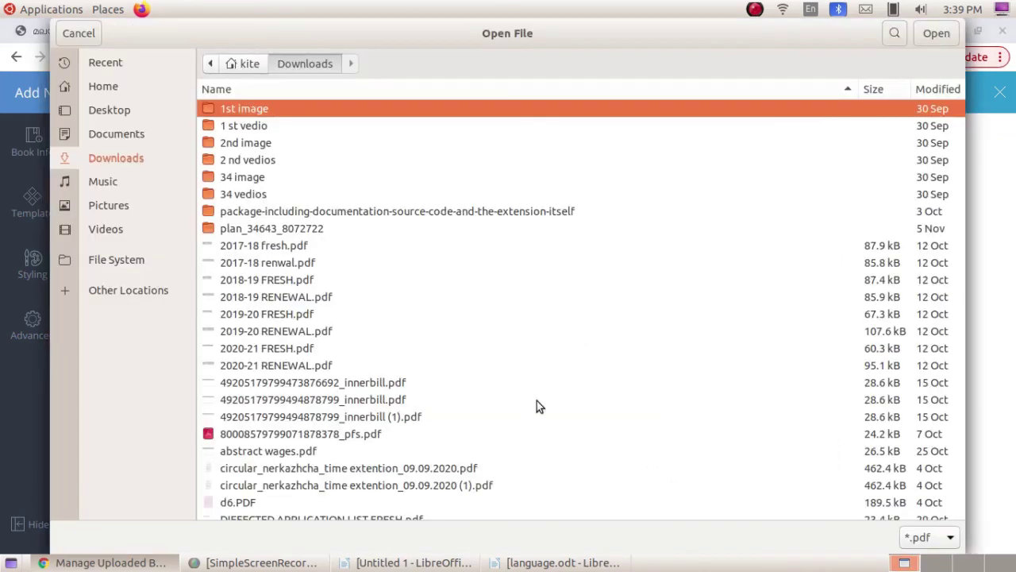
click(141, 111)
scroll(249, 190, down, 3)
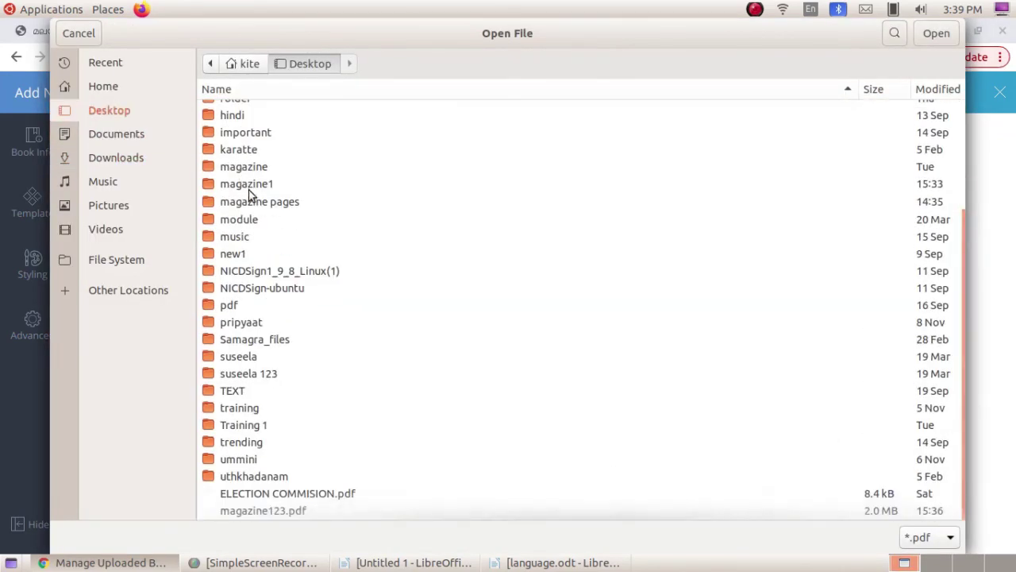
click(292, 513)
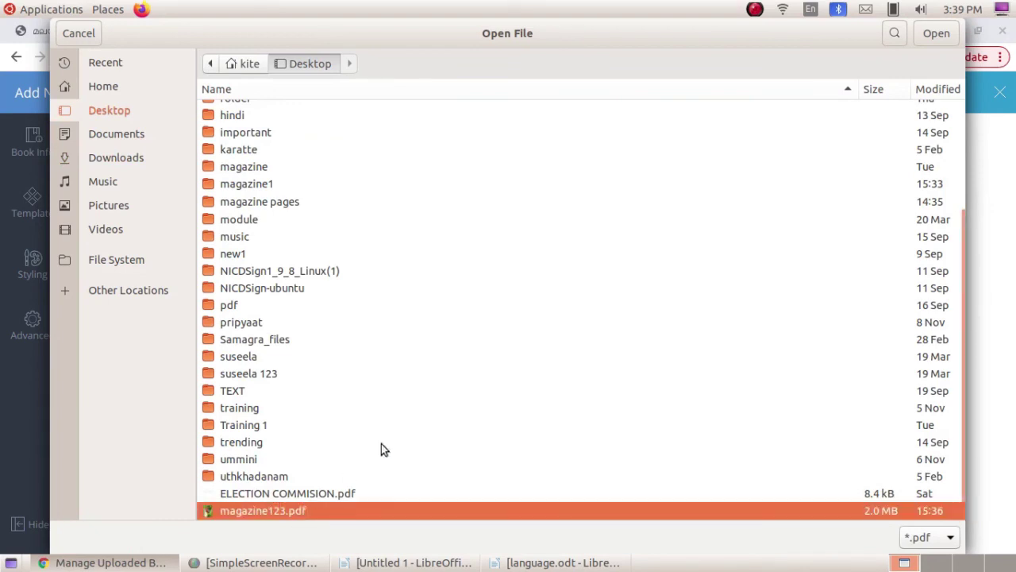
click(937, 34)
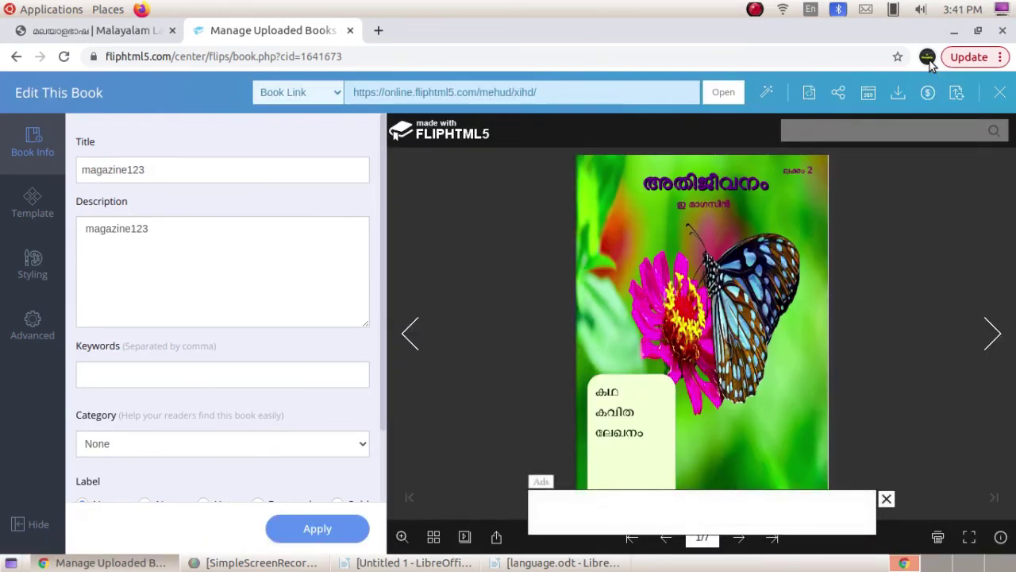
- Dismiss the advertisement over the magazine123 preview, turn its cover page, and show the flipbook in full screen
click(887, 500)
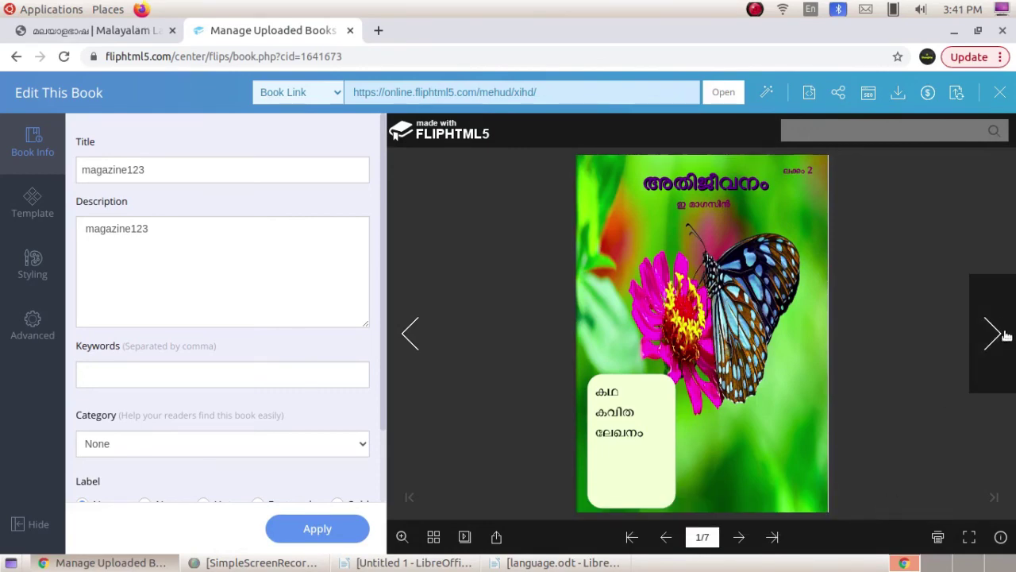
click(817, 184)
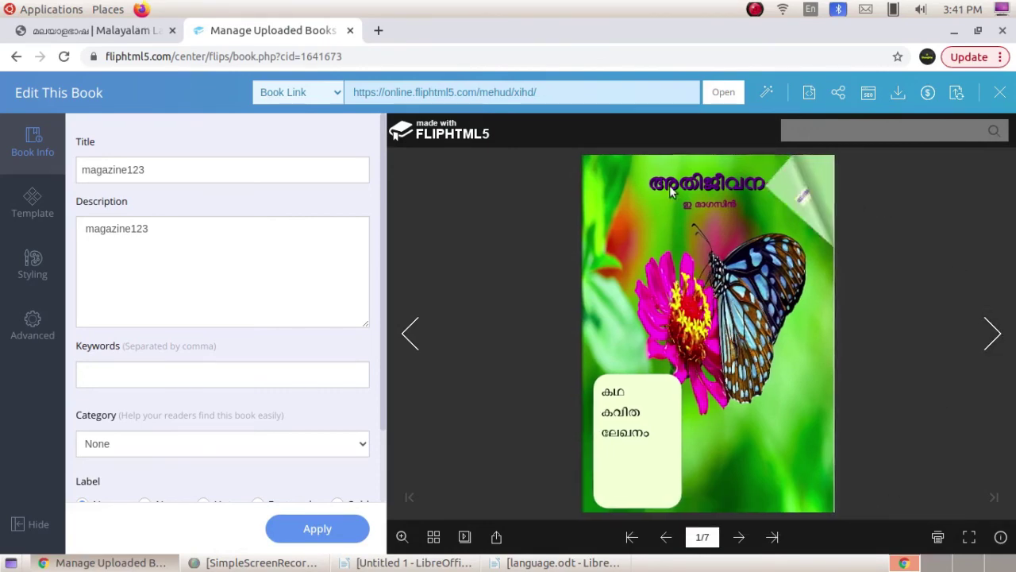
click(969, 537)
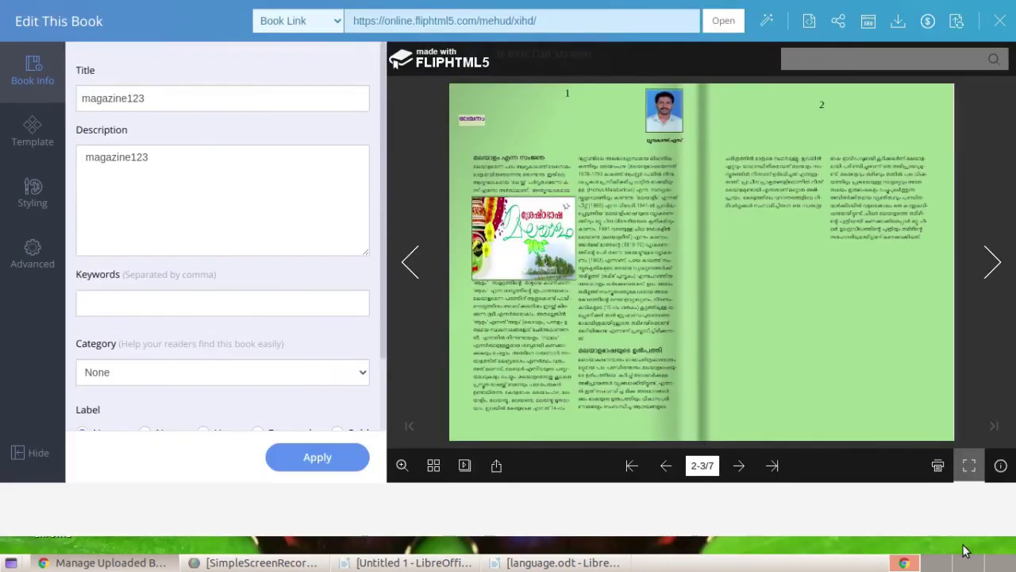
- Flip through the full-screen magazine from the cover to the last page and back to the cover, and exit full screen
click(275, 131)
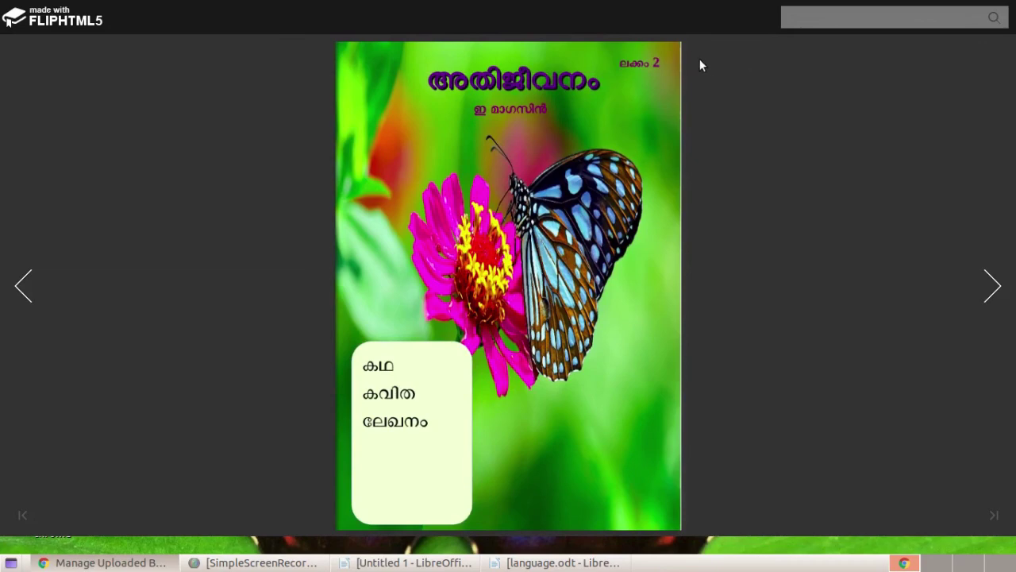
click(646, 61)
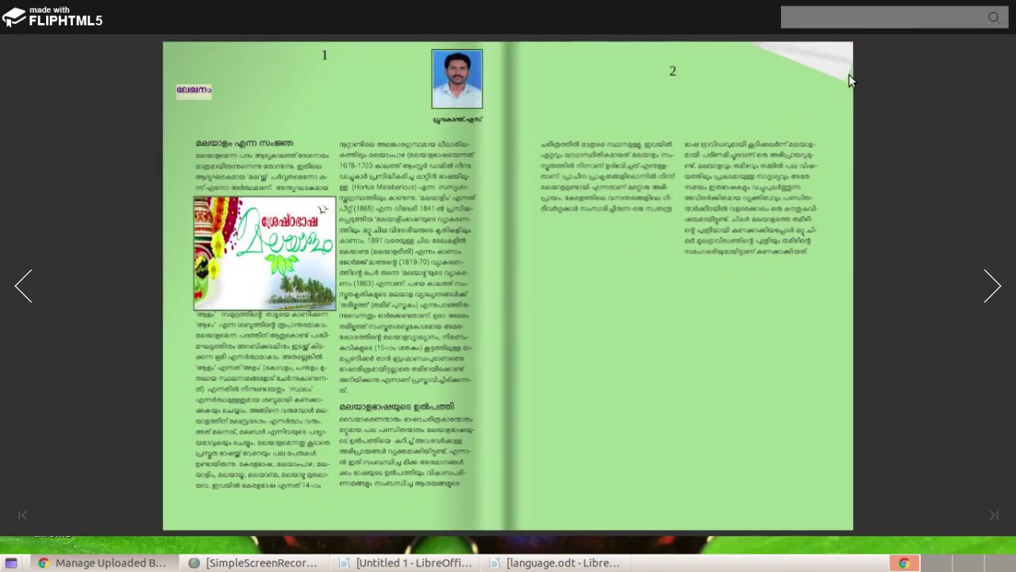
click(850, 79)
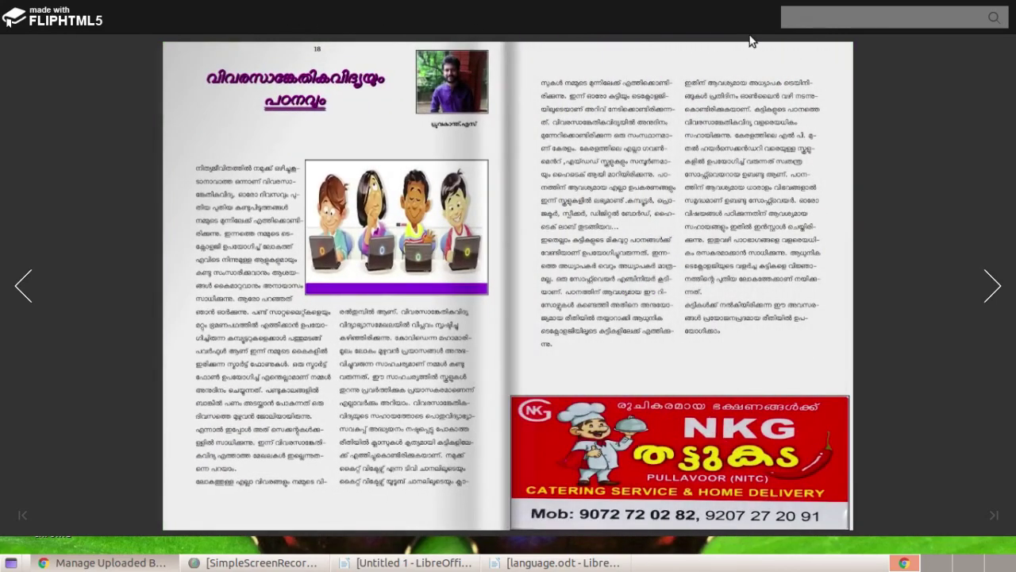
click(776, 67)
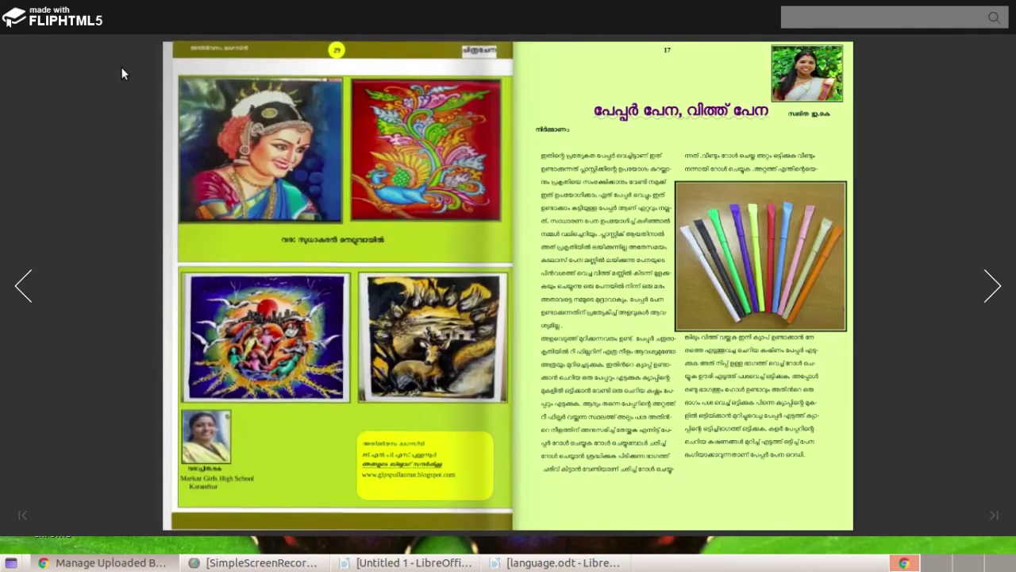
click(282, 103)
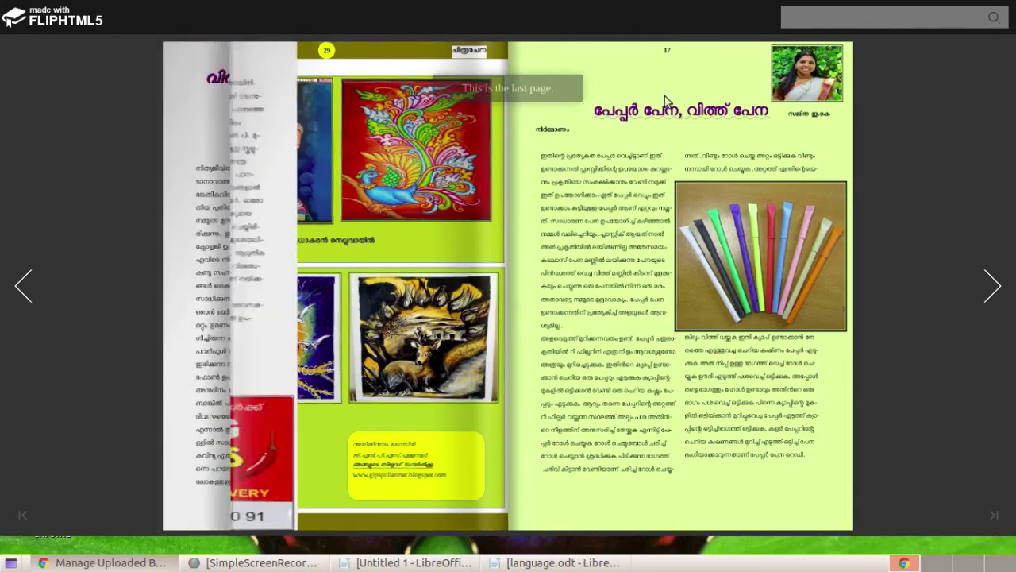
click(199, 83)
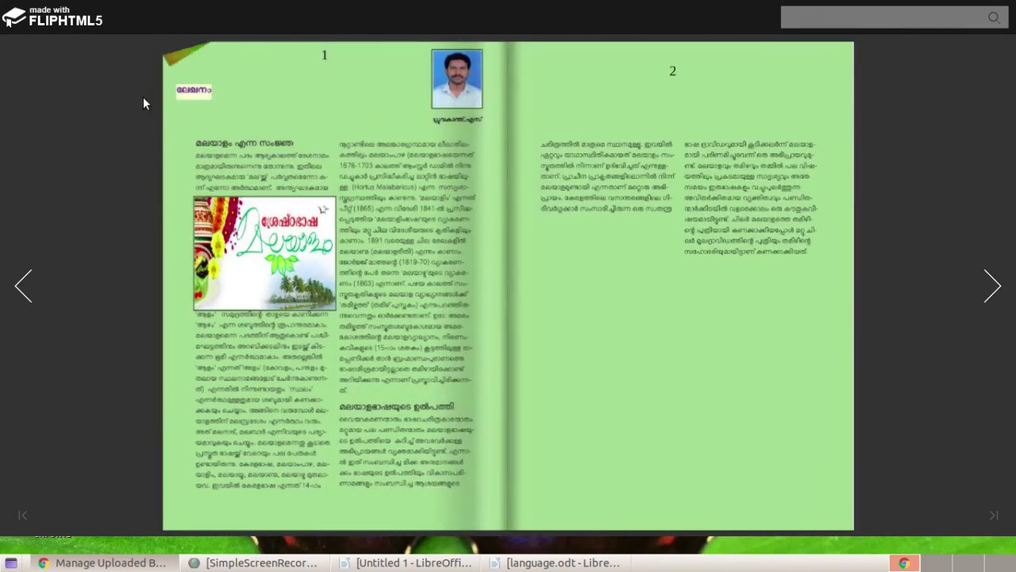
click(189, 98)
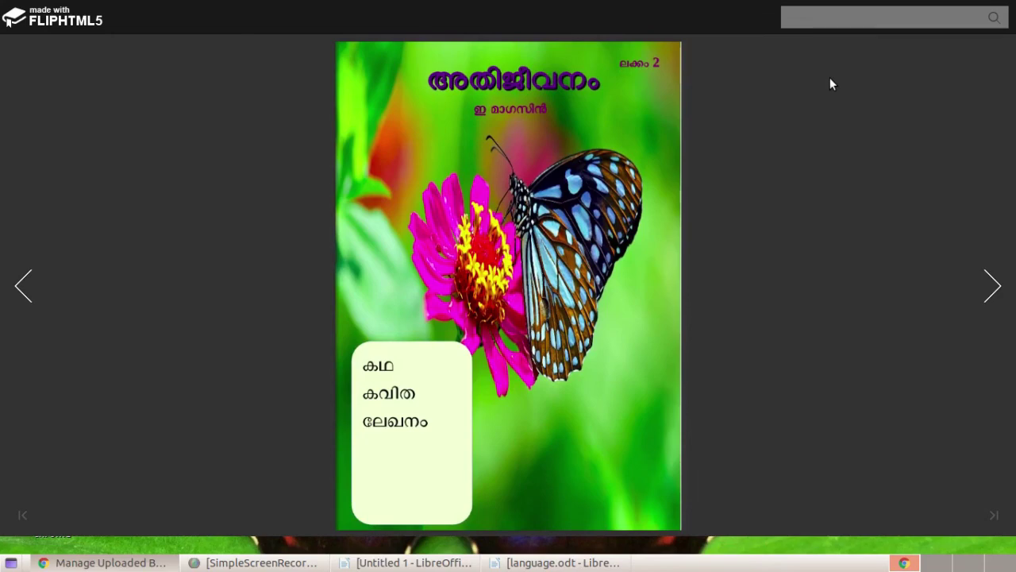
key(Escape)
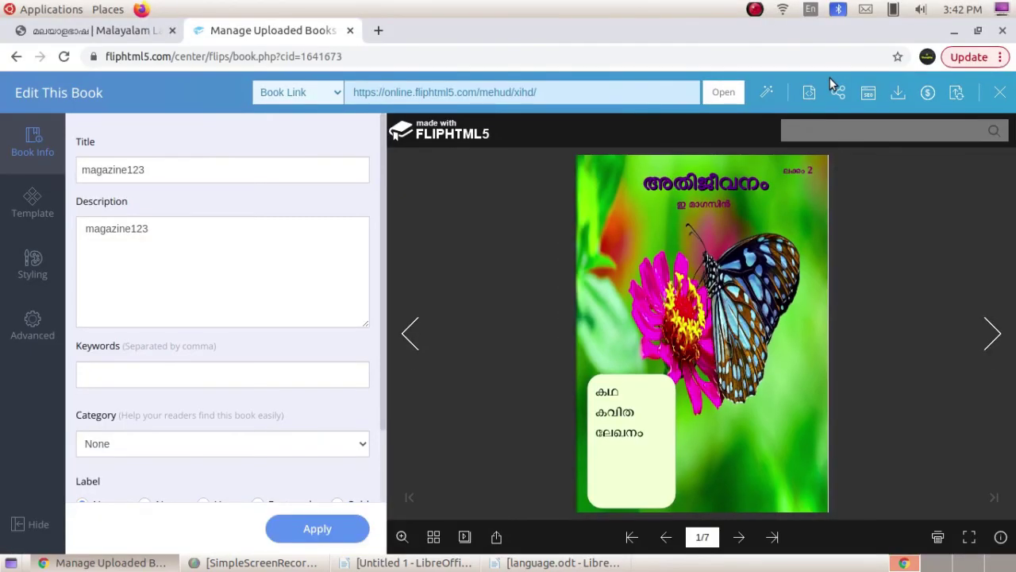
click(588, 94)
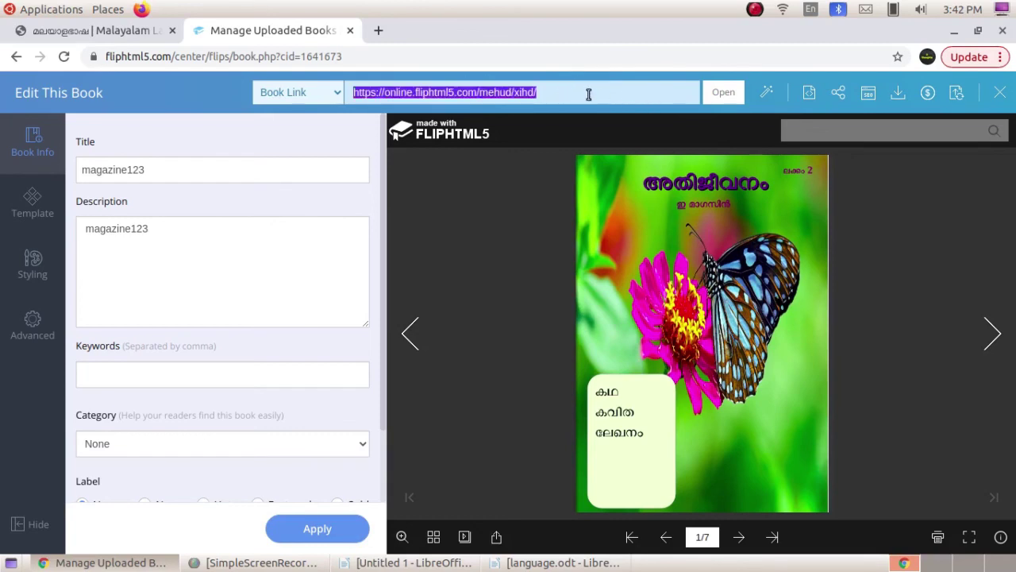
right_click(525, 88)
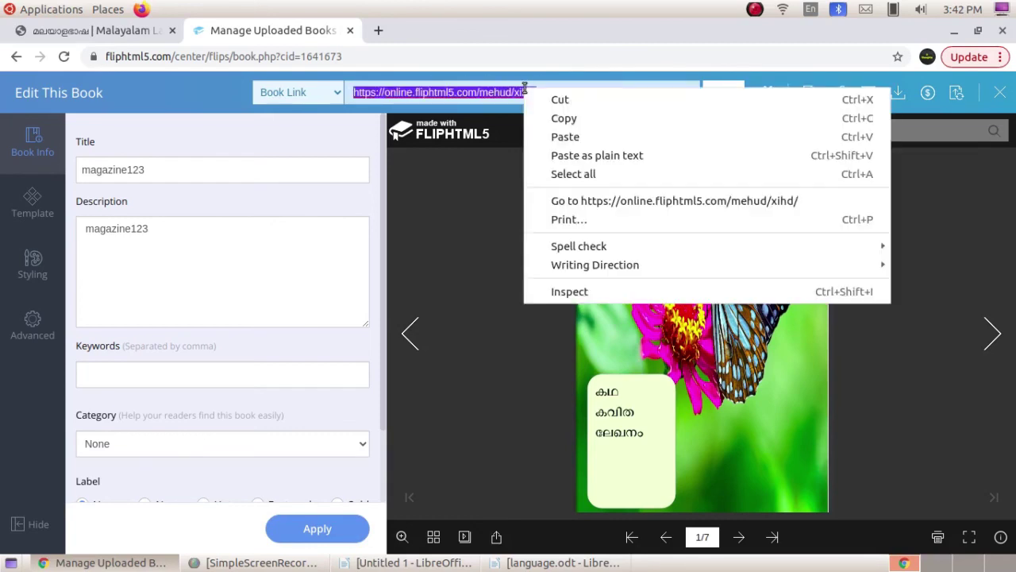
click(562, 118)
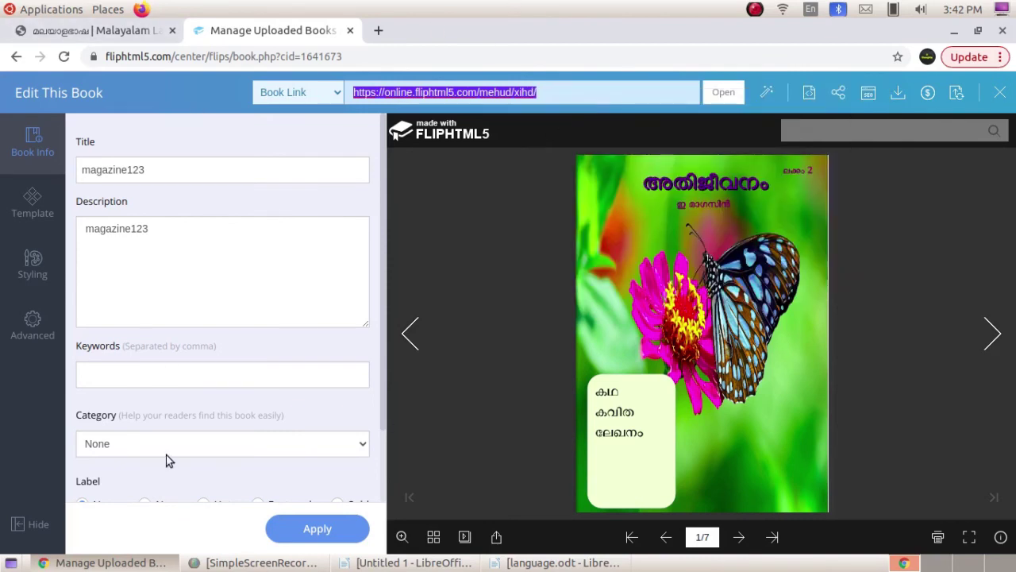